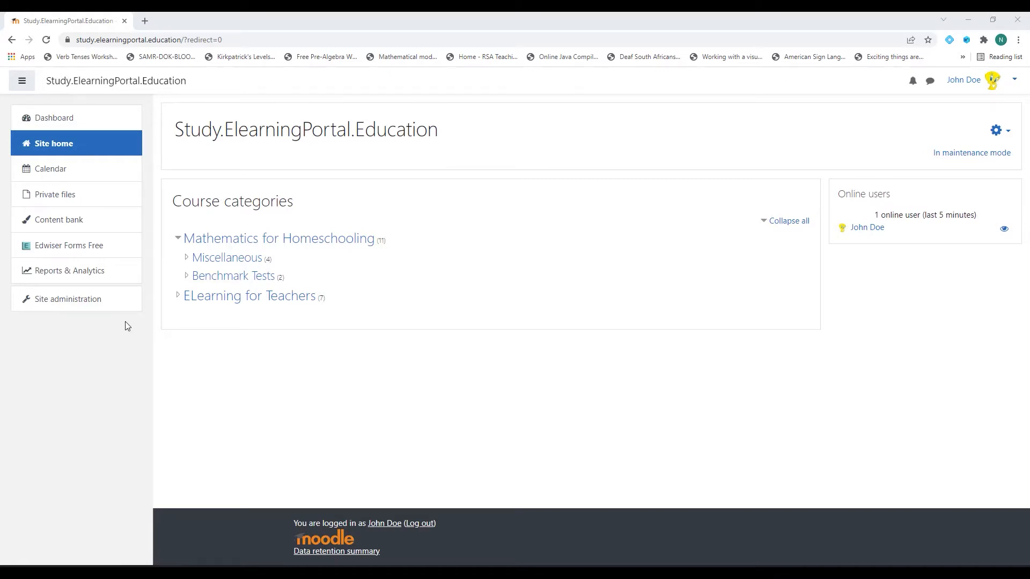
# Open the grades of the Functions course and review its gradebook setup
pyautogui.click(260, 244)
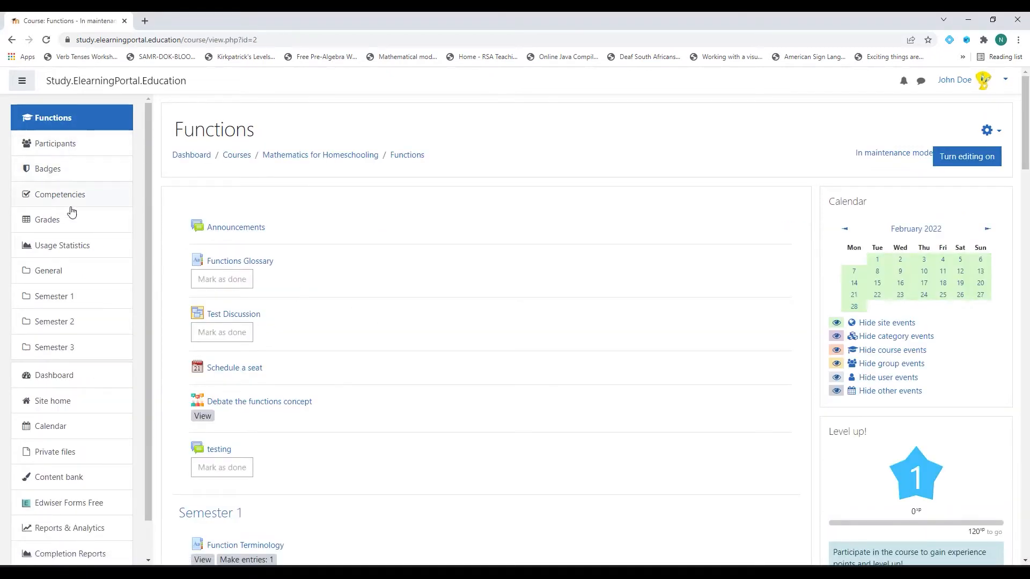
pyautogui.click(52, 226)
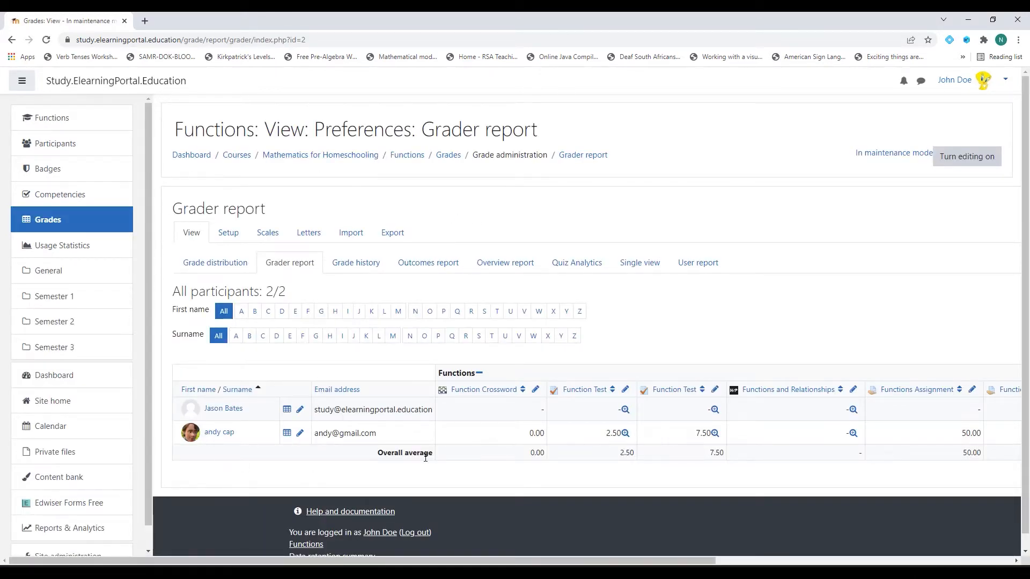
pyautogui.click(228, 236)
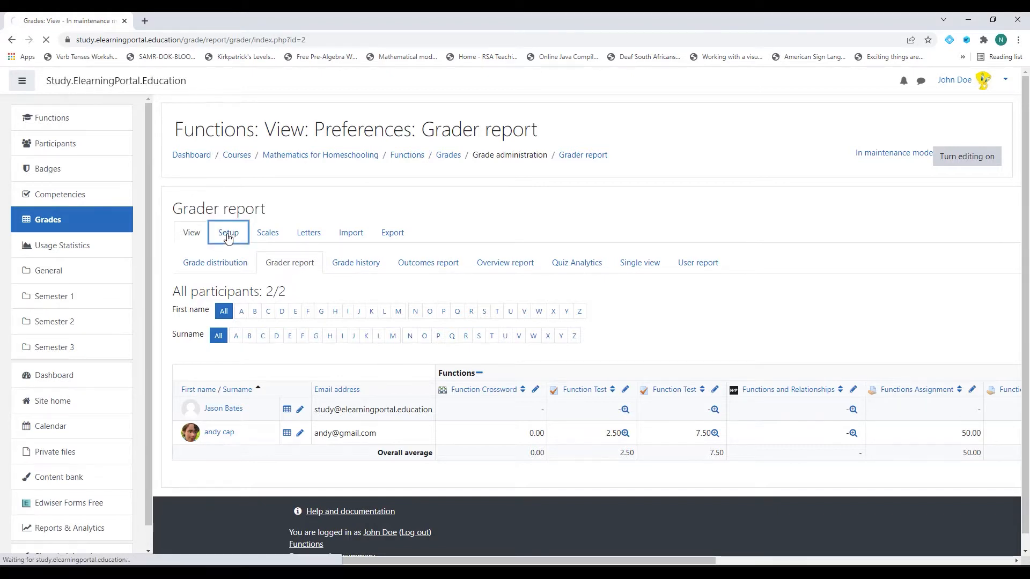
pyautogui.scroll(-2, 451, 410)
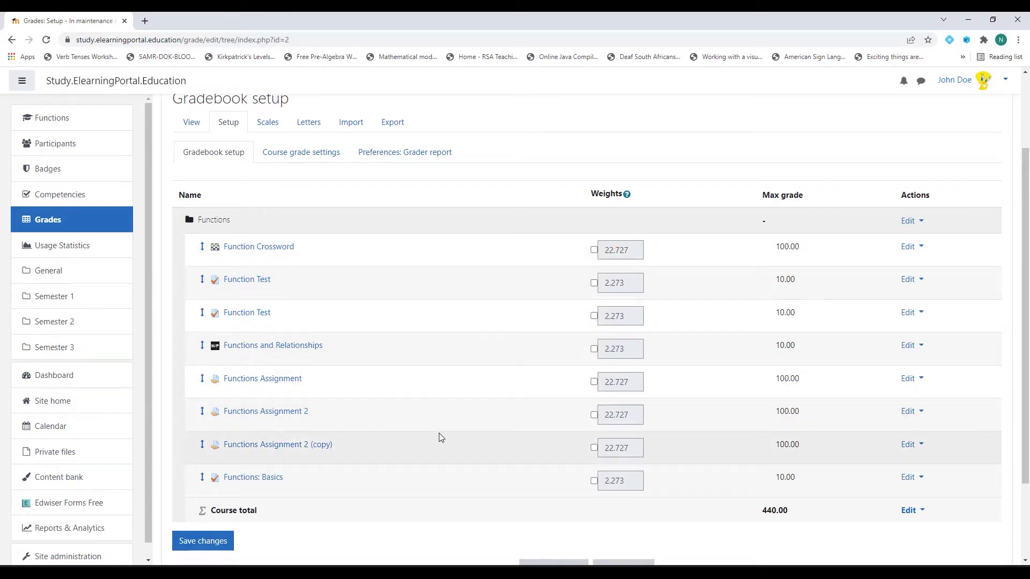
pyautogui.scroll(-2, 439, 435)
pyautogui.scroll(4, 439, 436)
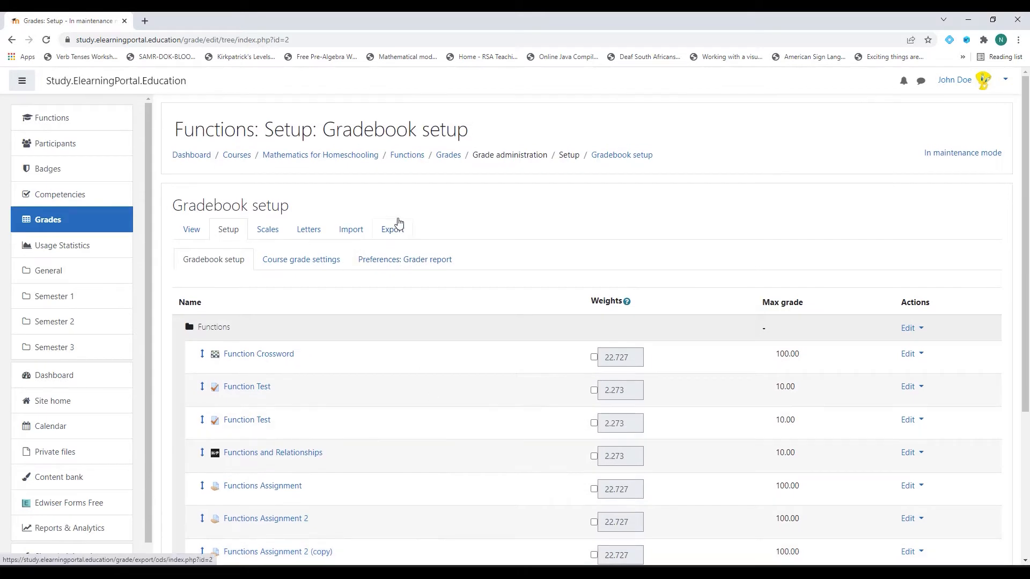
# Export all Functions grade items to an OpenDocument spreadsheet with the default format options
pyautogui.click(394, 232)
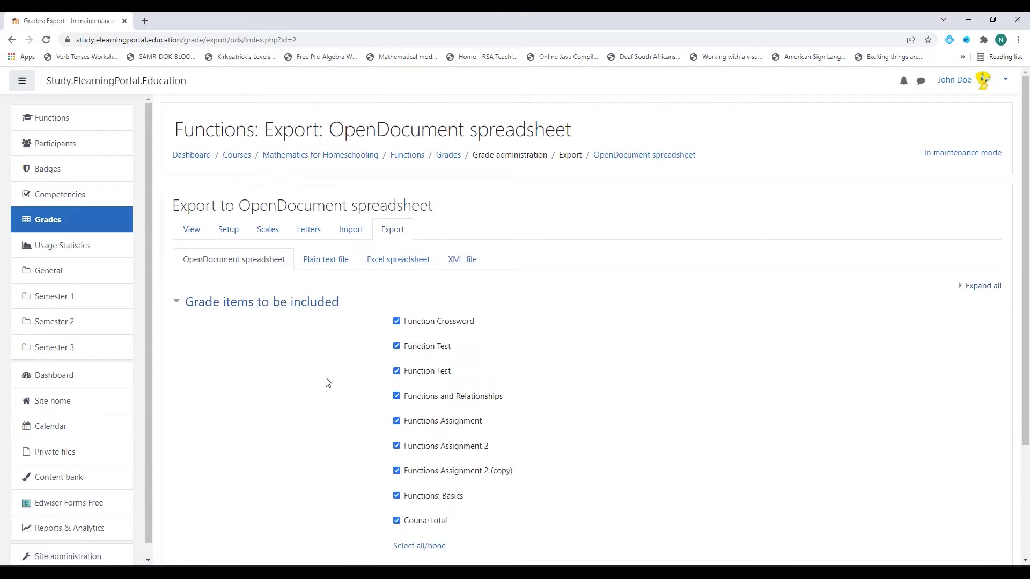
pyautogui.scroll(-2, 329, 382)
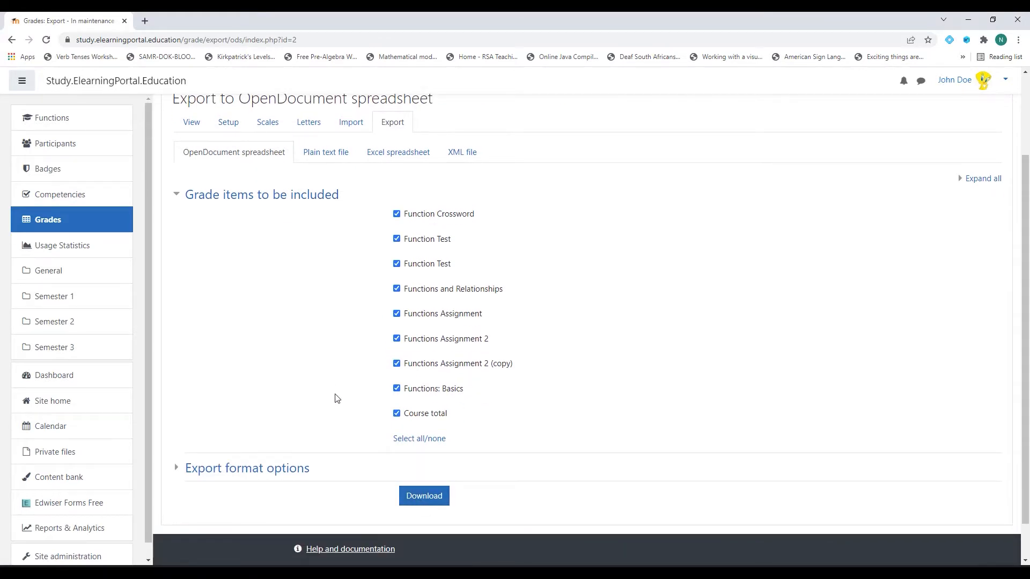
pyautogui.click(185, 469)
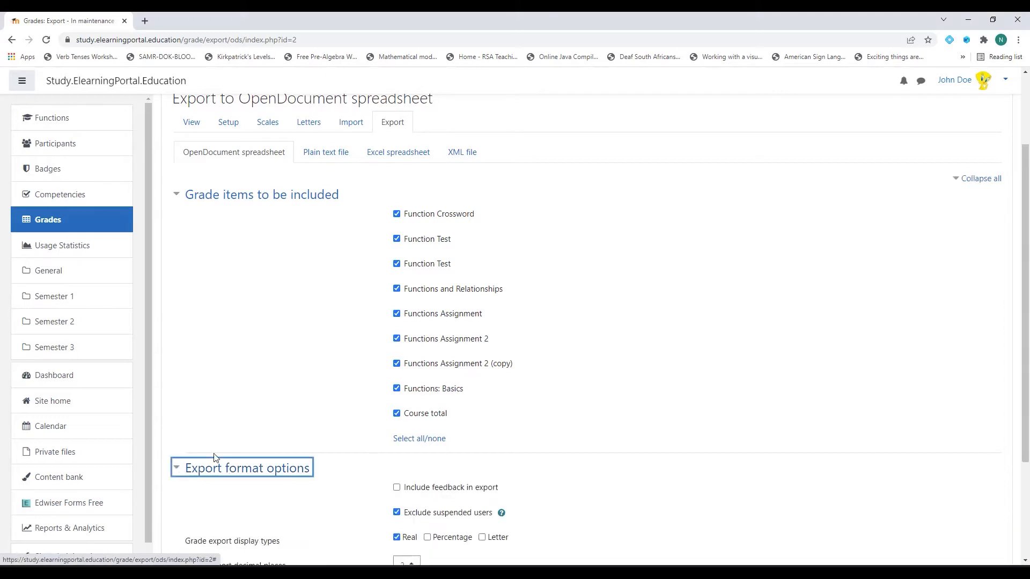
pyautogui.scroll(-2, 220, 456)
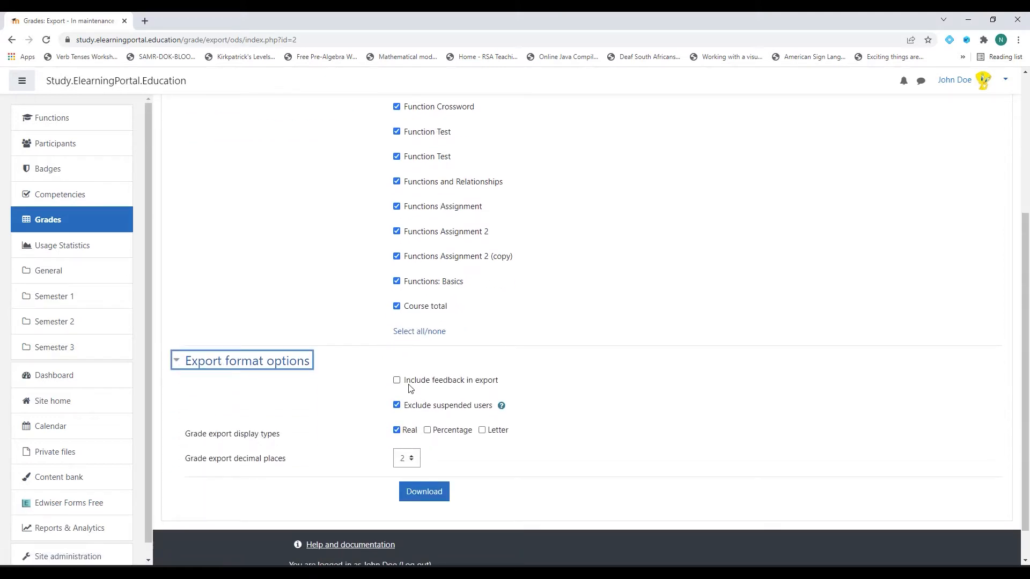
pyautogui.click(428, 491)
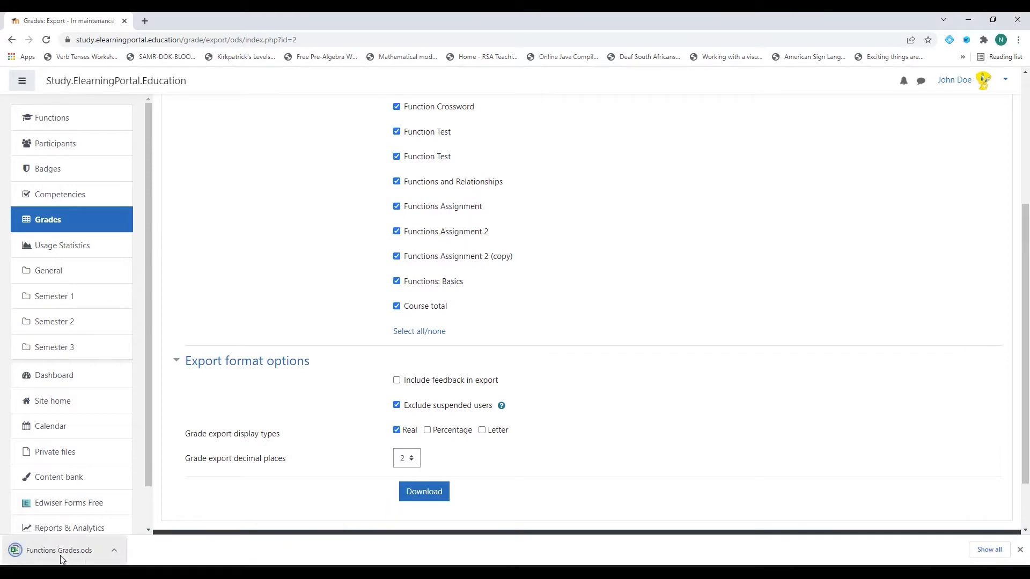
# Open the downloaded Functions Grades.ods in Excel, enable editing with file repair, and close the workbook after viewing it
pyautogui.click(28, 552)
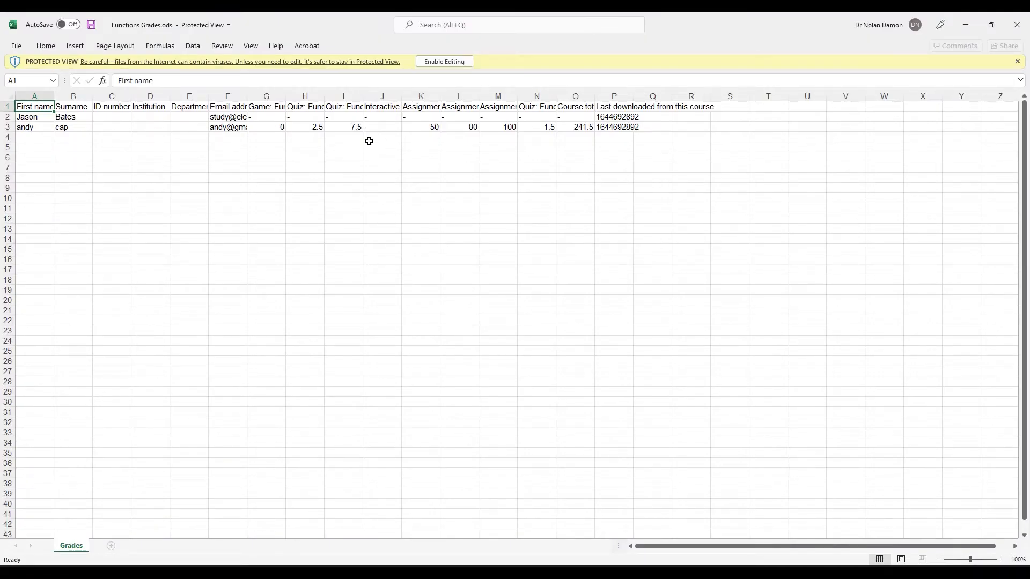
pyautogui.click(445, 62)
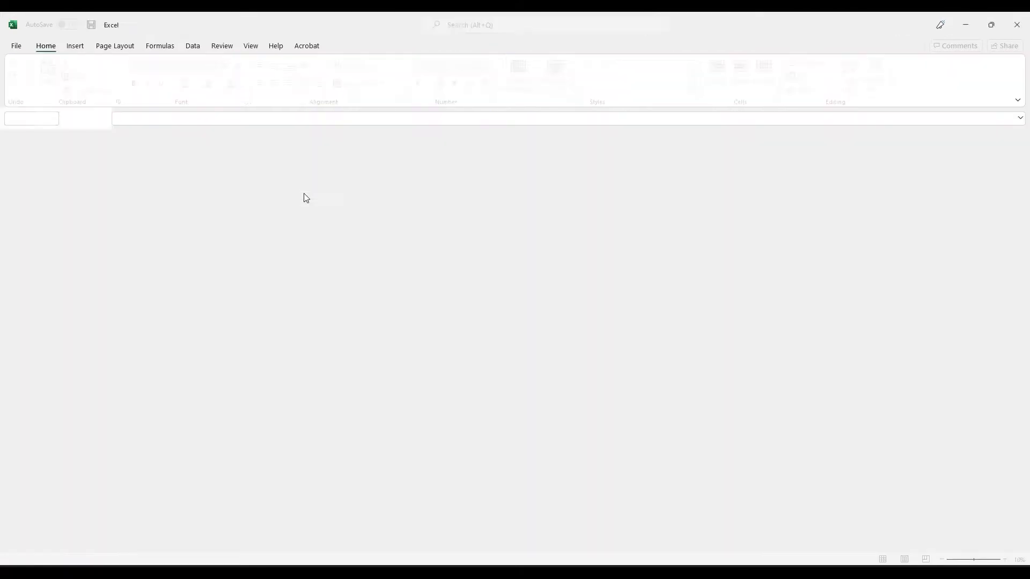
pyautogui.click(497, 324)
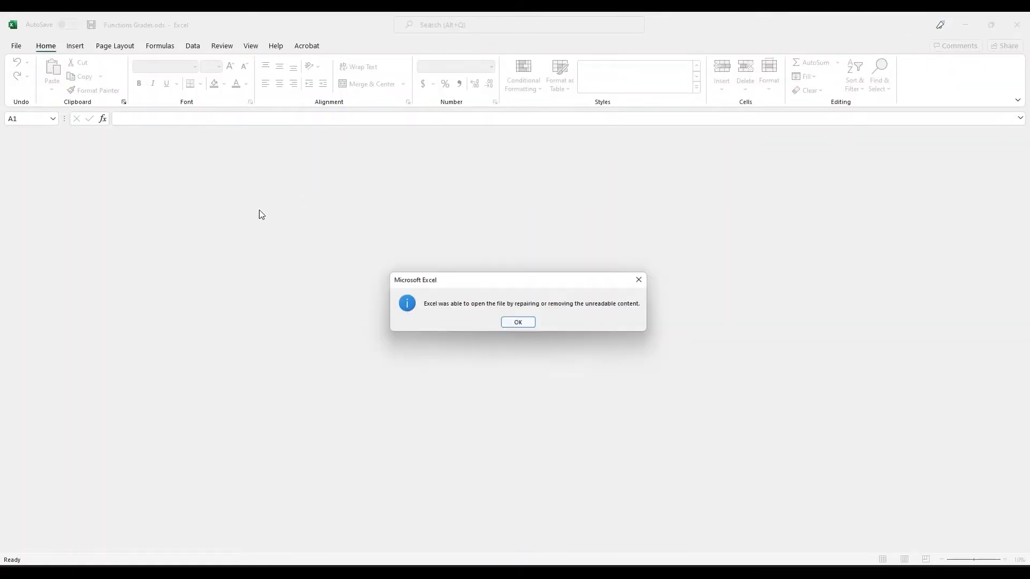
pyautogui.click(519, 326)
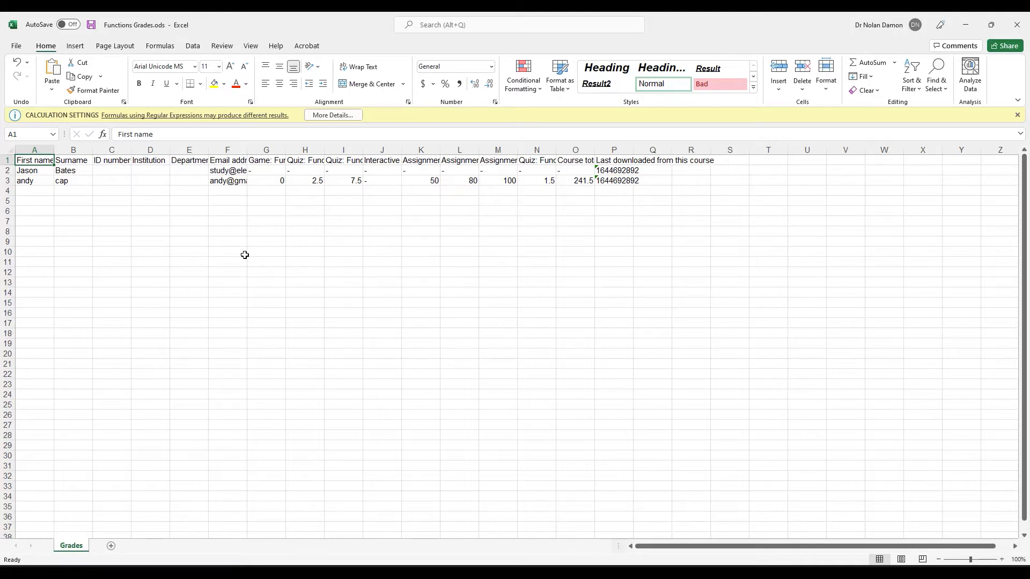
pyautogui.click(1016, 25)
# Return to the Moodle site in the browser and open Site administration
pyautogui.scroll(-2, 226, 306)
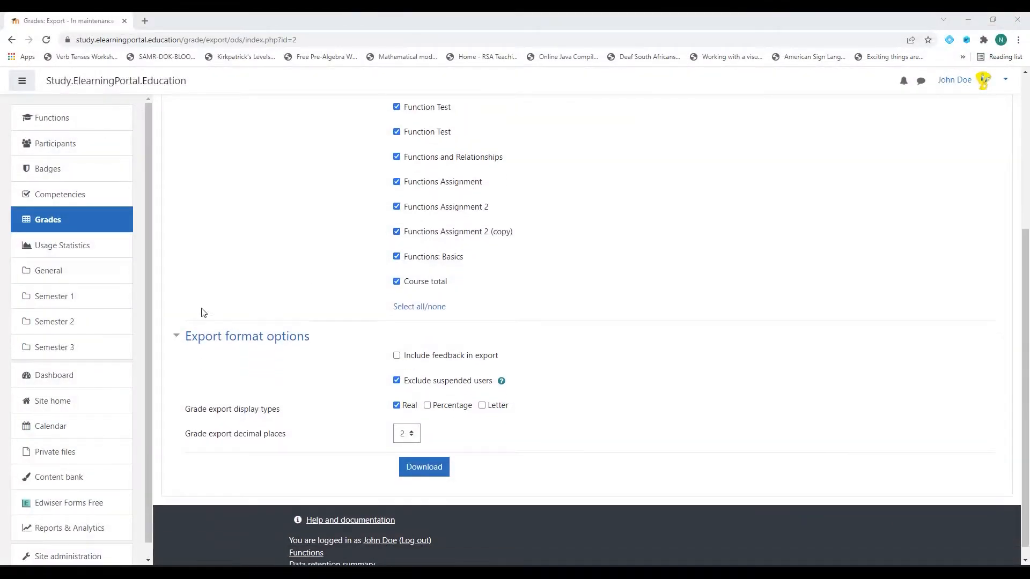
pyautogui.scroll(-1, 64, 483)
pyautogui.click(70, 540)
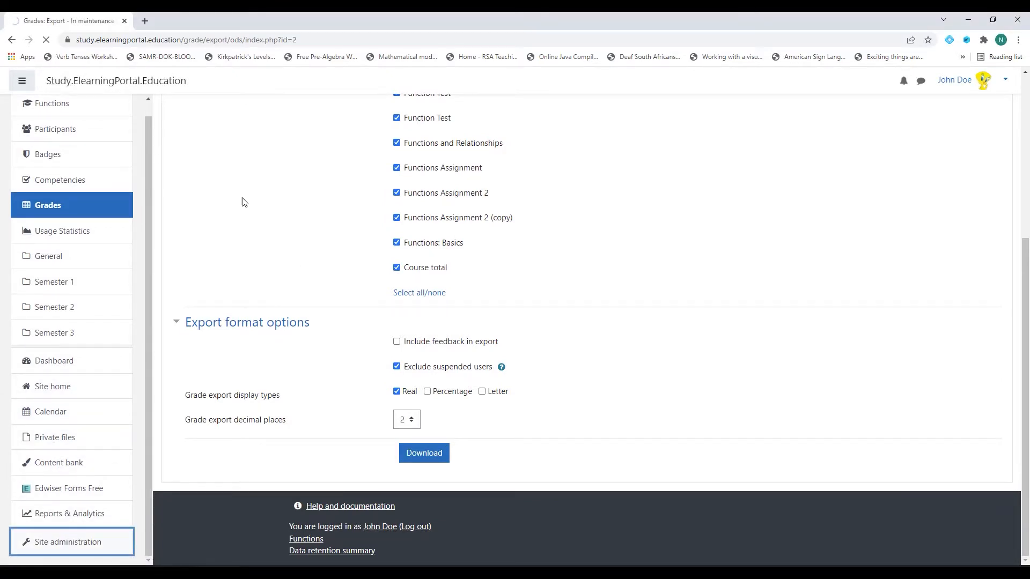
# Go to moodle.org in a new browser tab and open its plugins directory
pyautogui.click(144, 21)
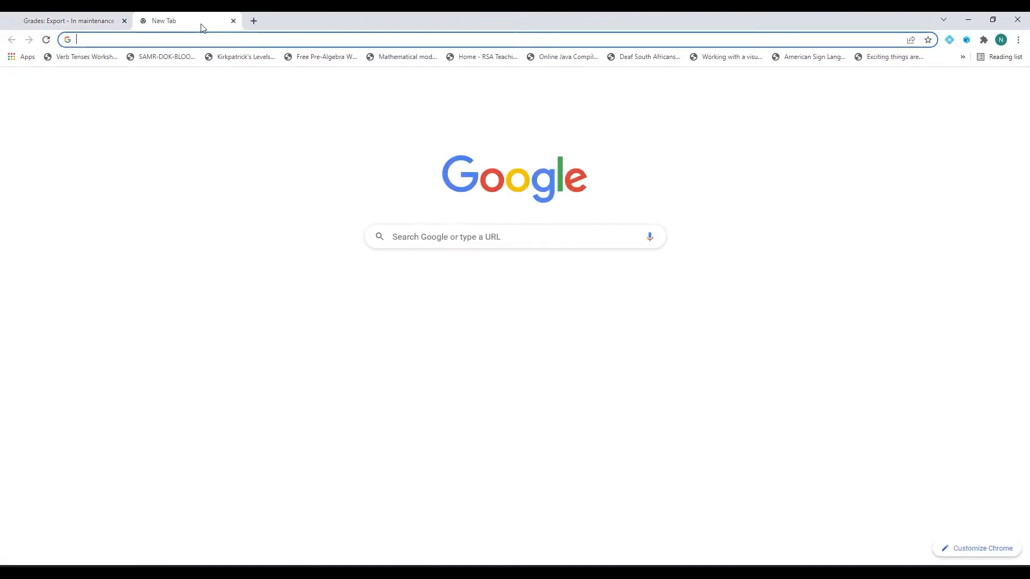
pyautogui.write('moodle')
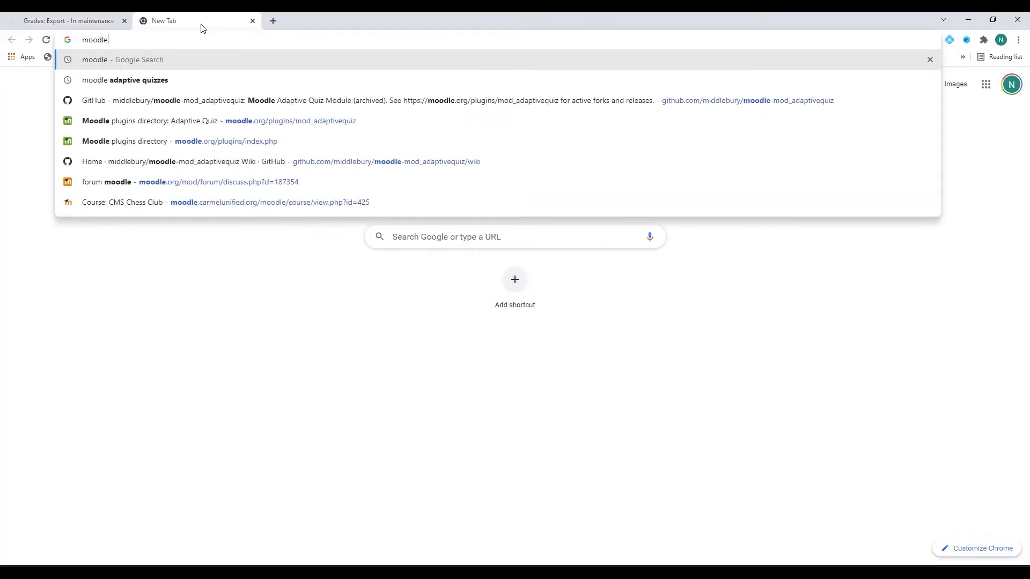
pyautogui.press('Return')
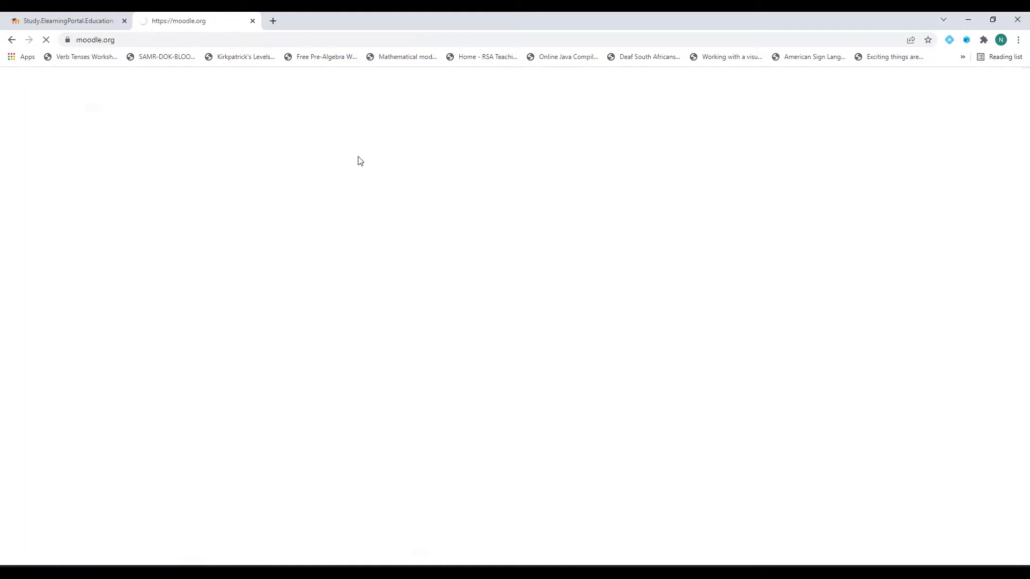
pyautogui.scroll(-5, 309, 234)
pyautogui.scroll(-4, 309, 233)
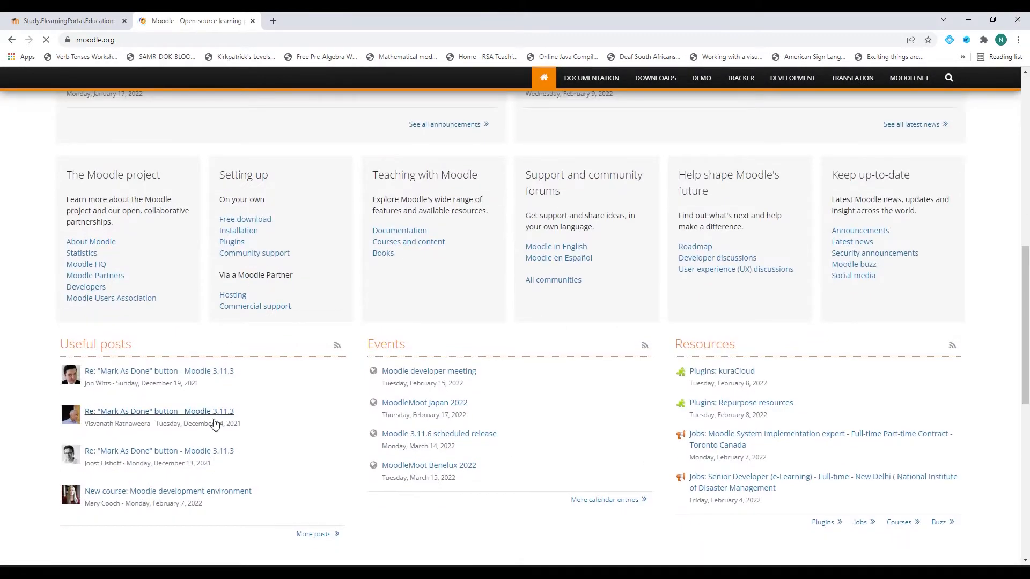
pyautogui.scroll(-6, 214, 420)
pyautogui.scroll(-1, 271, 389)
pyautogui.click(240, 437)
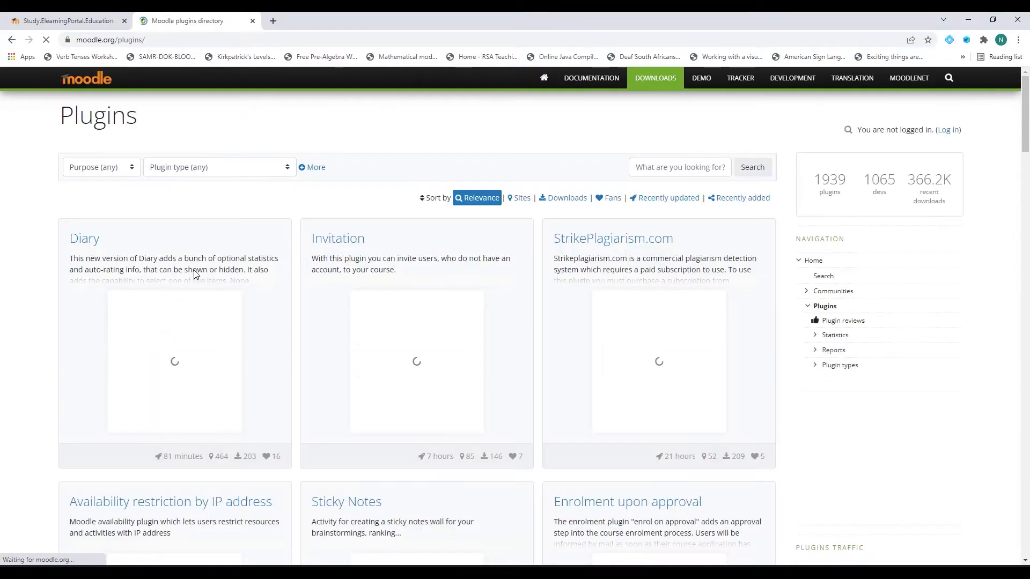
# Search the plugins directory for "configurable reports" and download version 3.9.0 of the Configurable Reports plugin
pyautogui.click(678, 167)
pyautogui.write('configur')
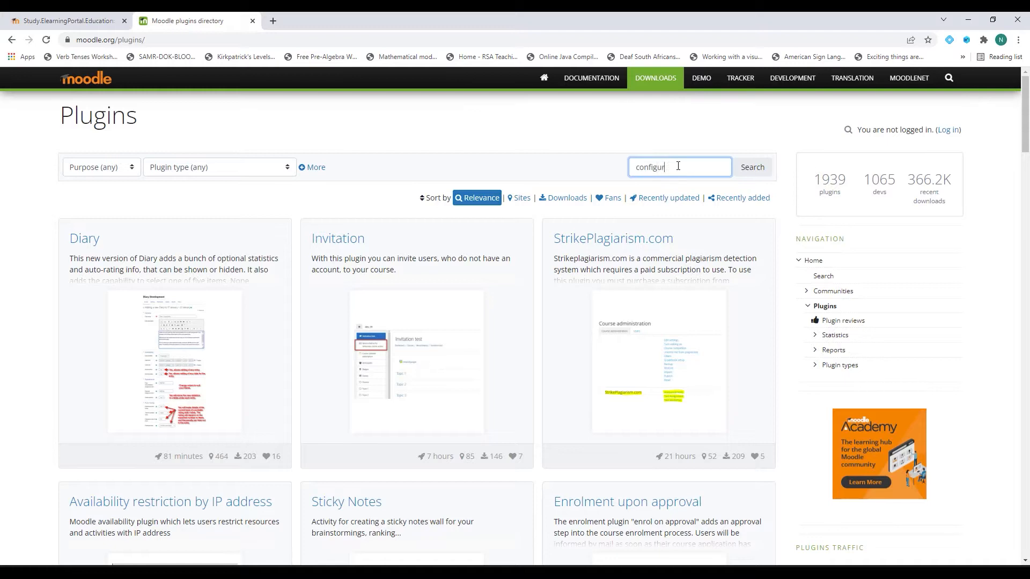
pyautogui.write('able reports')
pyautogui.click(753, 170)
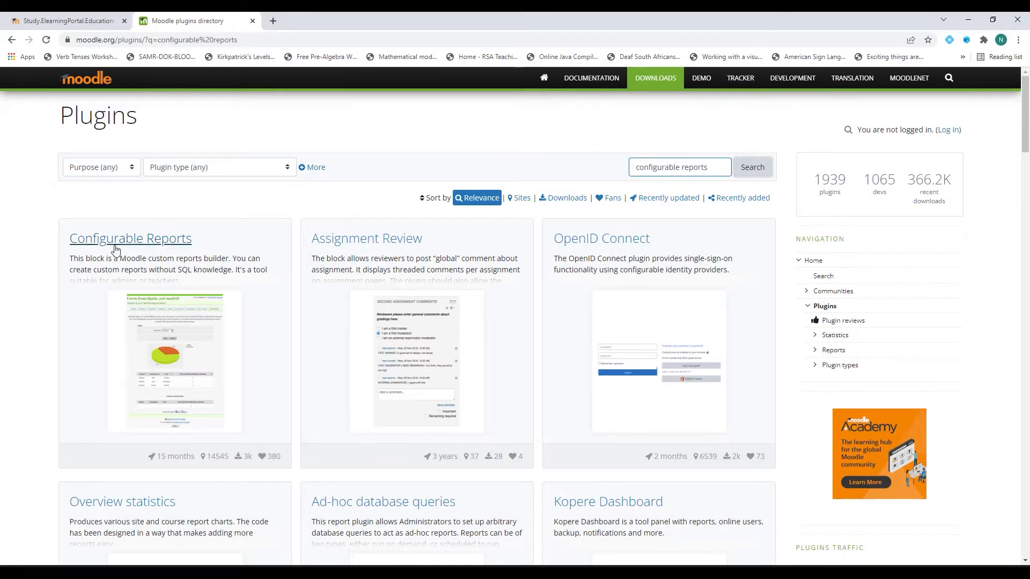
pyautogui.click(141, 240)
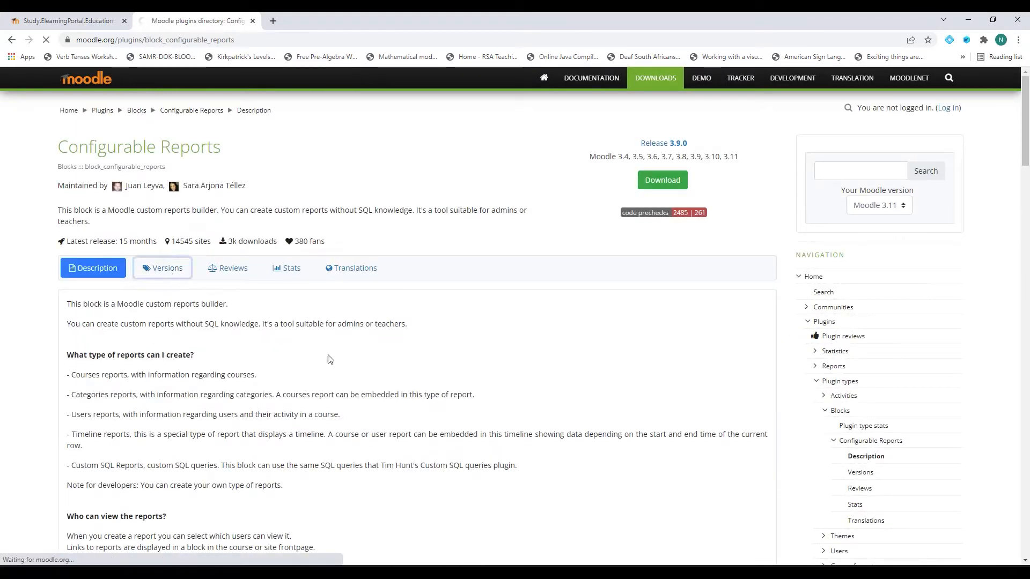
pyautogui.click(507, 303)
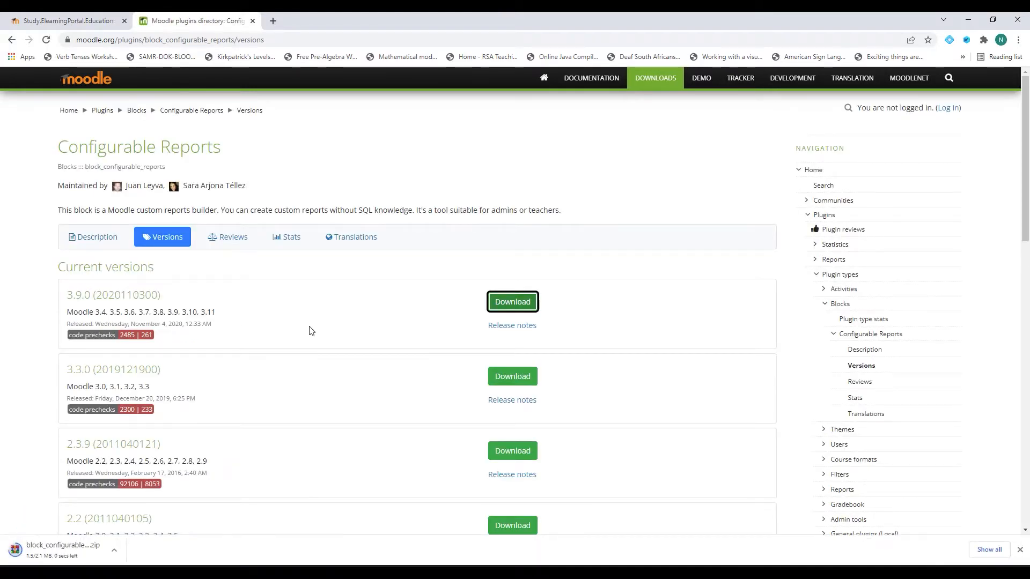
# Return to the study site's administration page and open the plugin installer
pyautogui.click(89, 21)
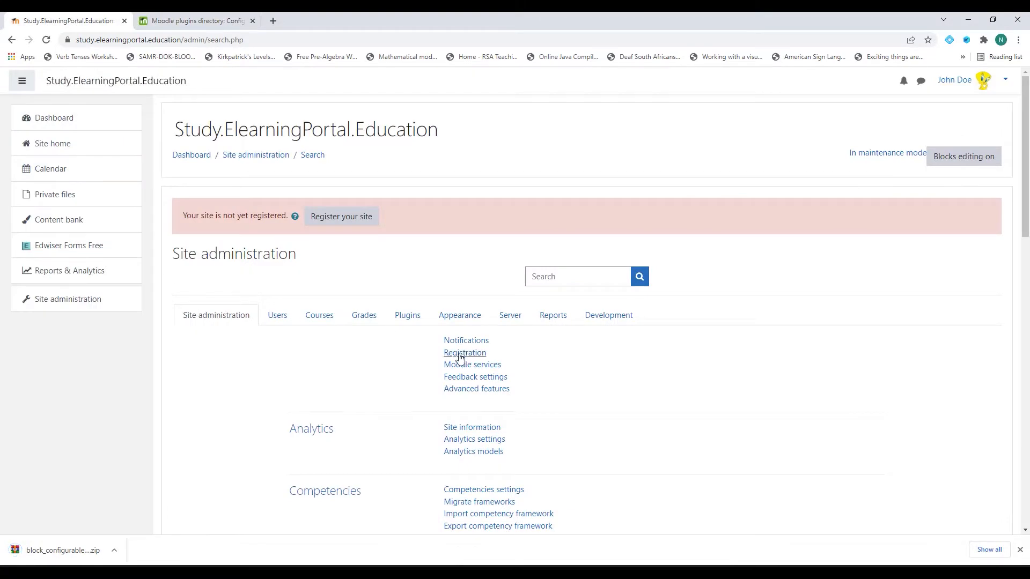
pyautogui.click(404, 316)
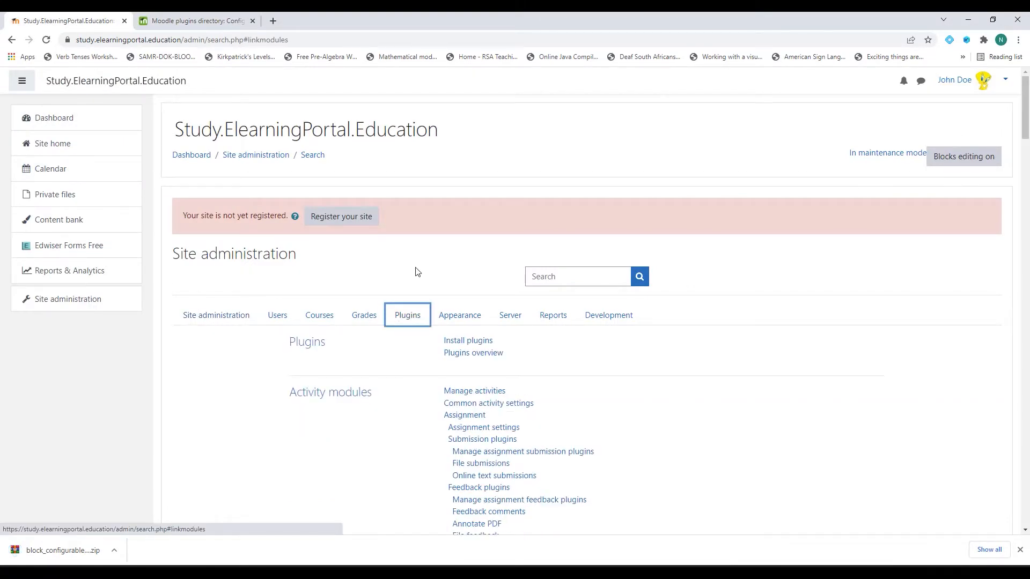
pyautogui.click(460, 342)
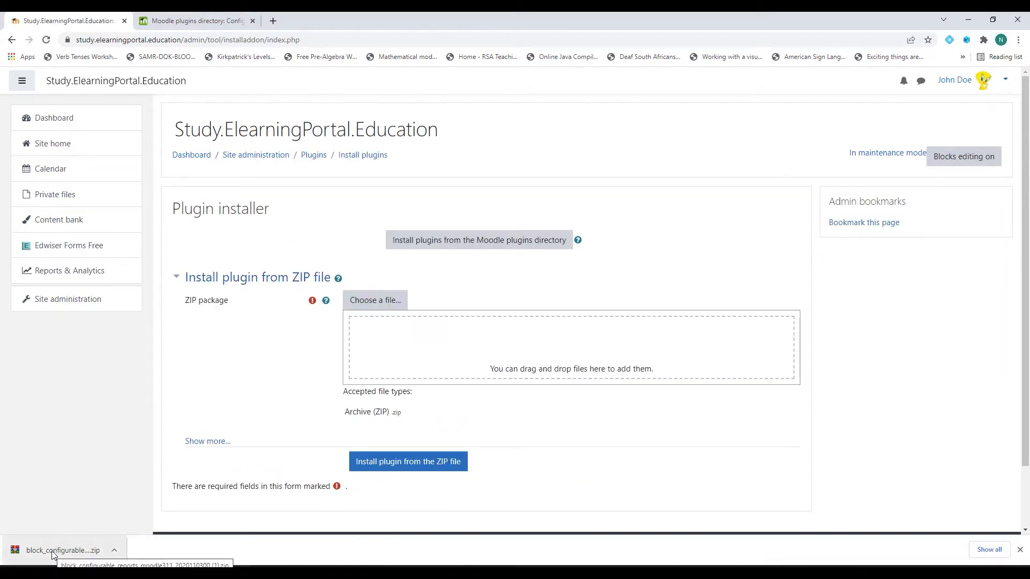
# Upload the downloaded block_configurable_reports ZIP package and install the plugin from it, continuing past validation
pyautogui.moveTo(59, 550); pyautogui.dragTo(465, 341)
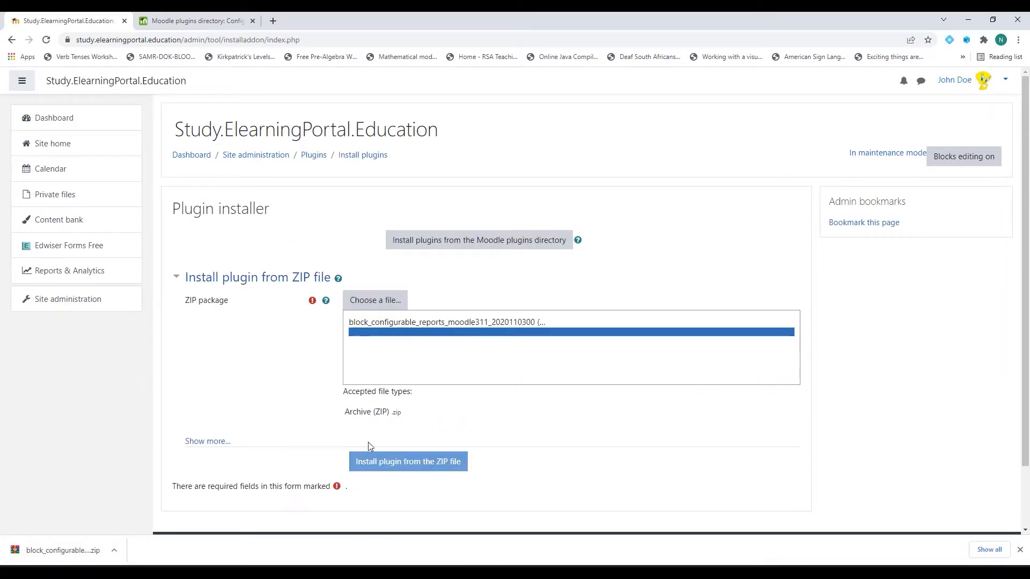
pyautogui.click(402, 470)
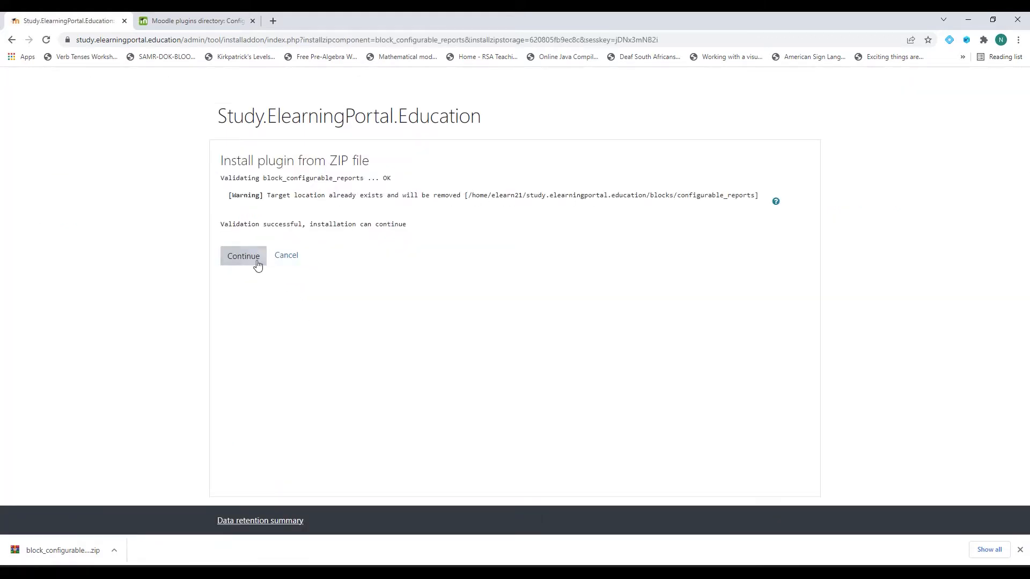
pyautogui.click(252, 260)
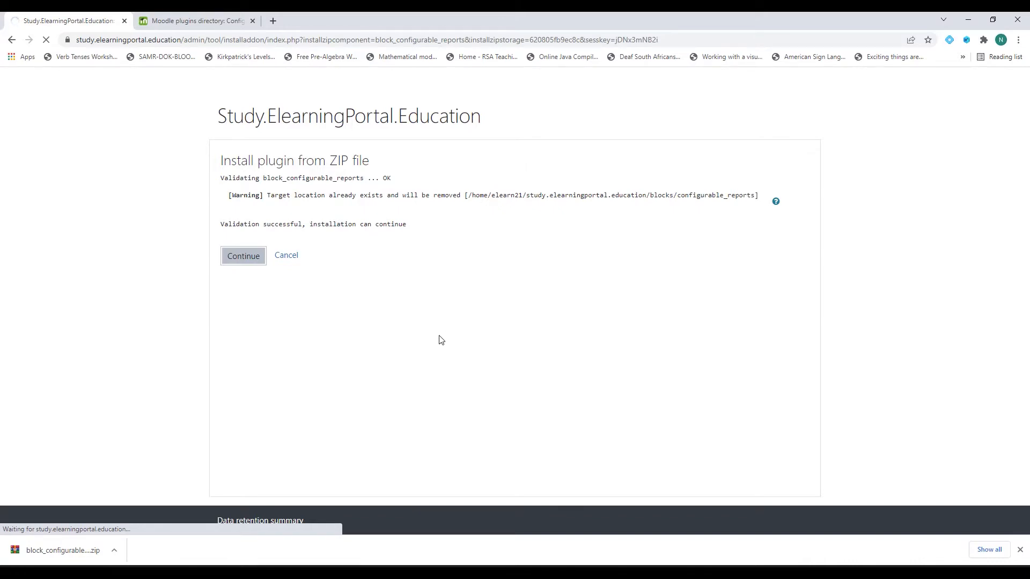
# Save the new forum and Academi theme settings with their default values
pyautogui.scroll(-9, 320, 323)
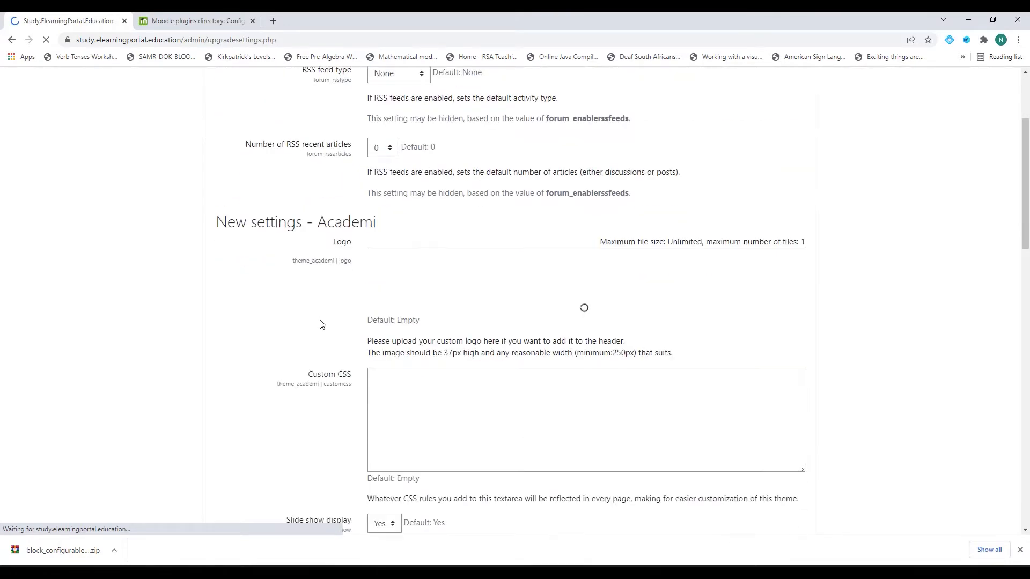
pyautogui.scroll(-12, 320, 323)
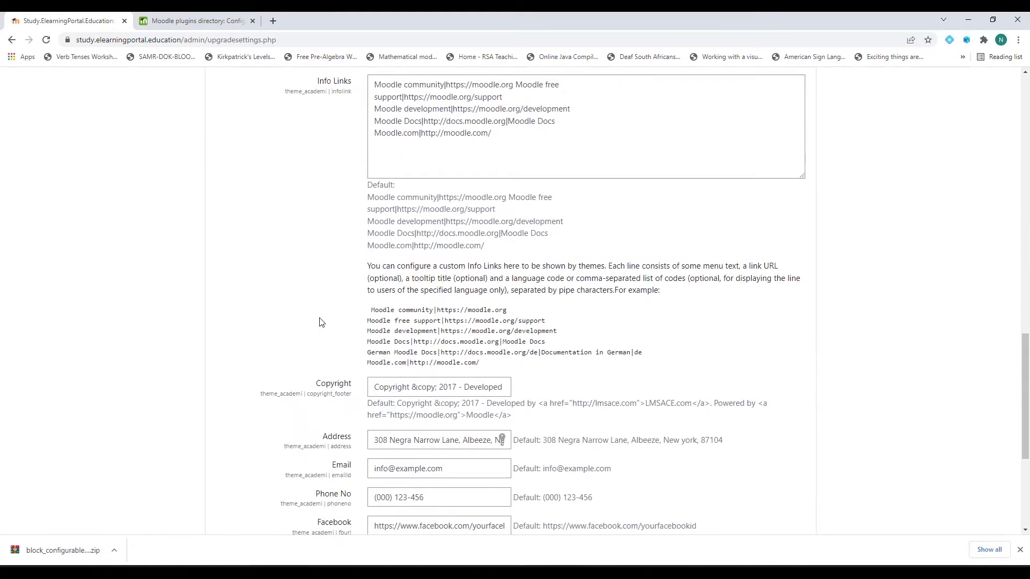
pyautogui.click(247, 476)
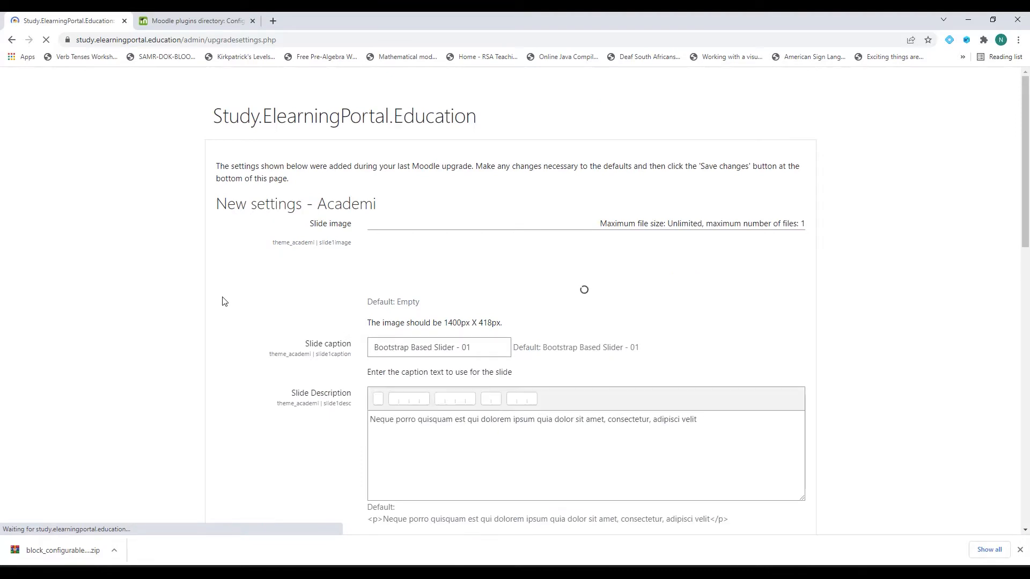
# Save the new Academi slide image, caption and description settings with their default values
pyautogui.scroll(-10, 223, 301)
pyautogui.scroll(-5, 223, 300)
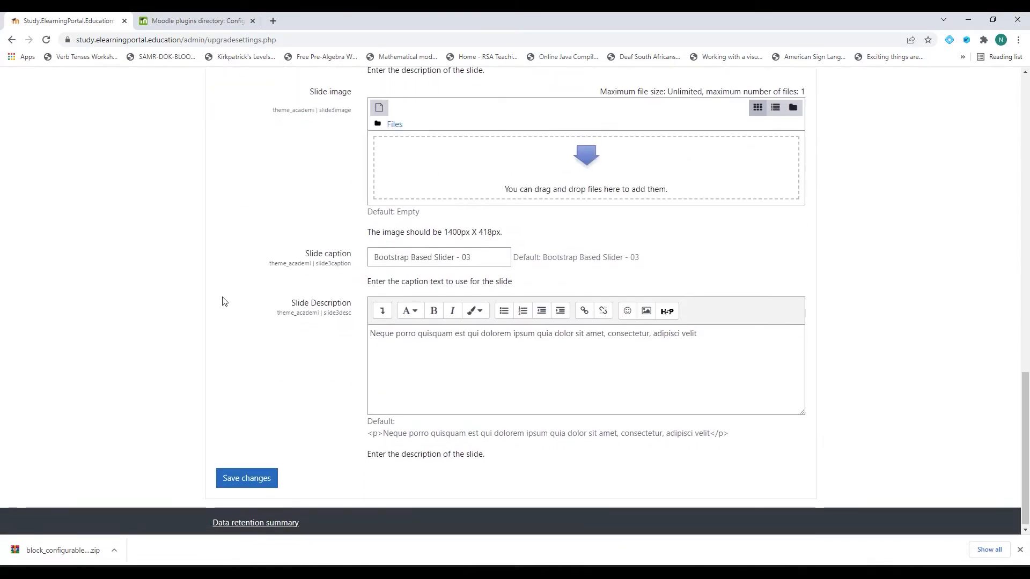
pyautogui.click(248, 475)
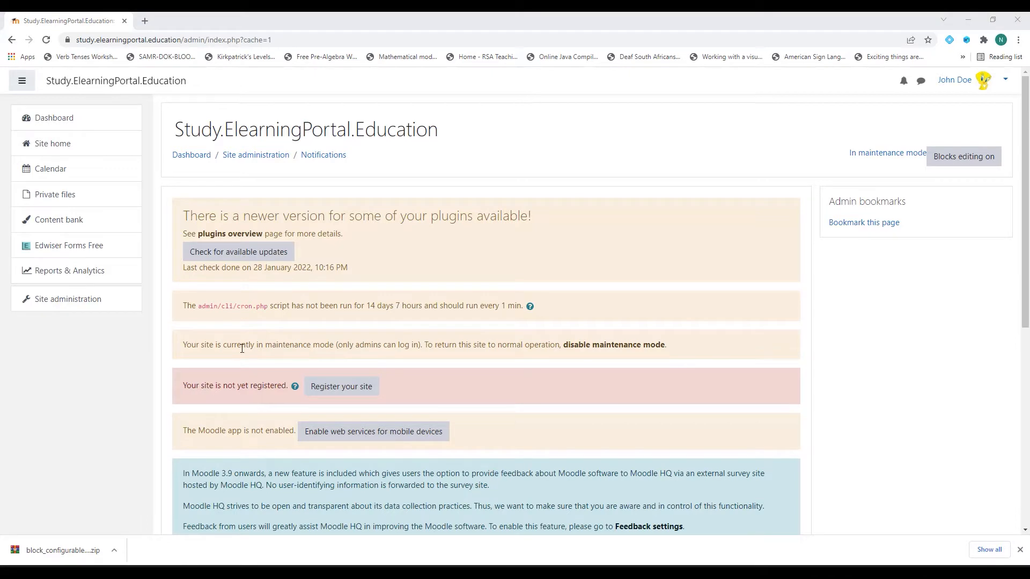
# Turn on block editing and add the Configurable Reports block to the Dashboard
pyautogui.click(956, 162)
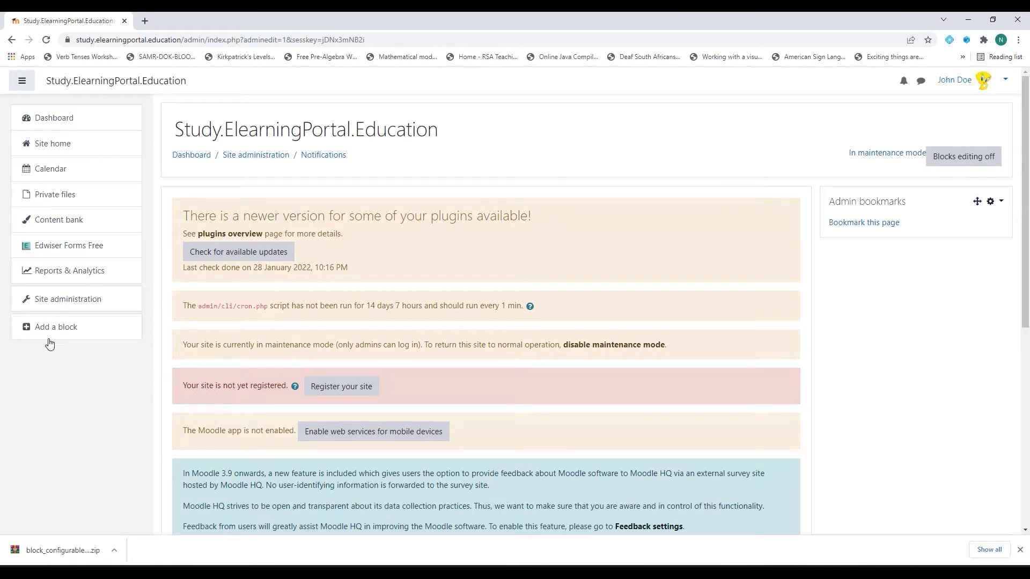
pyautogui.click(58, 118)
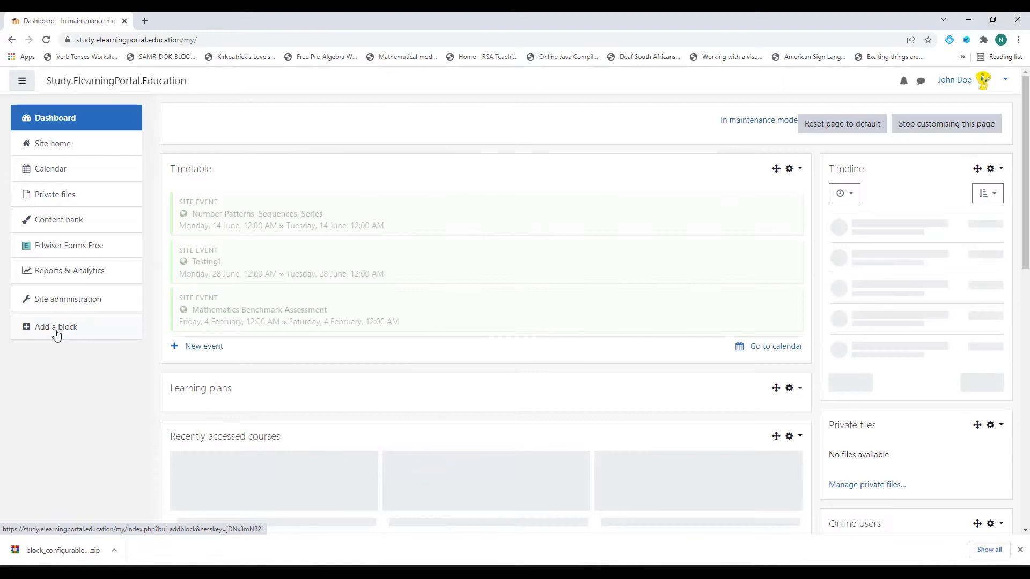
pyautogui.click(56, 333)
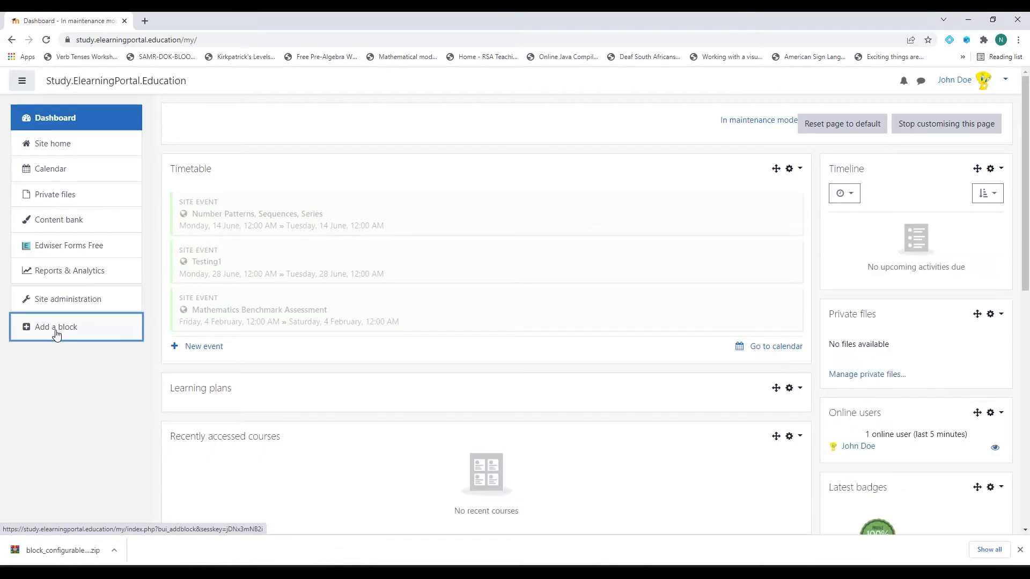
pyautogui.scroll(-10, 478, 344)
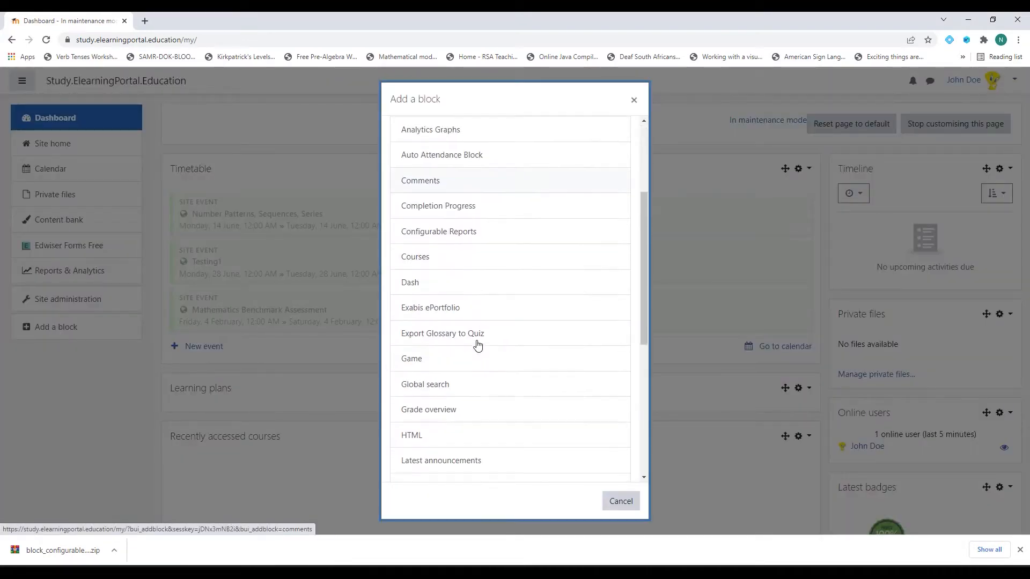
pyautogui.scroll(10, 477, 345)
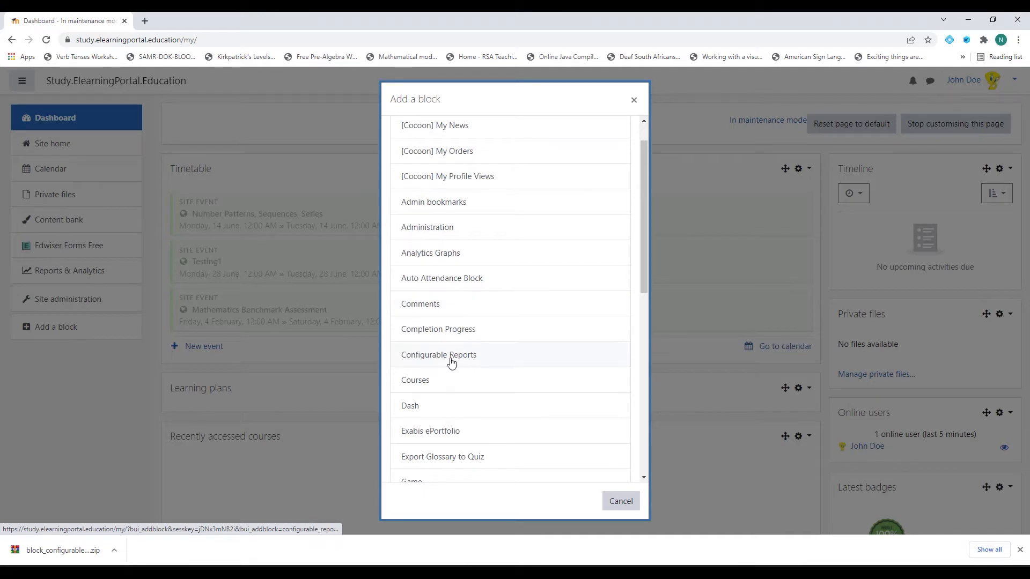
pyautogui.click(449, 361)
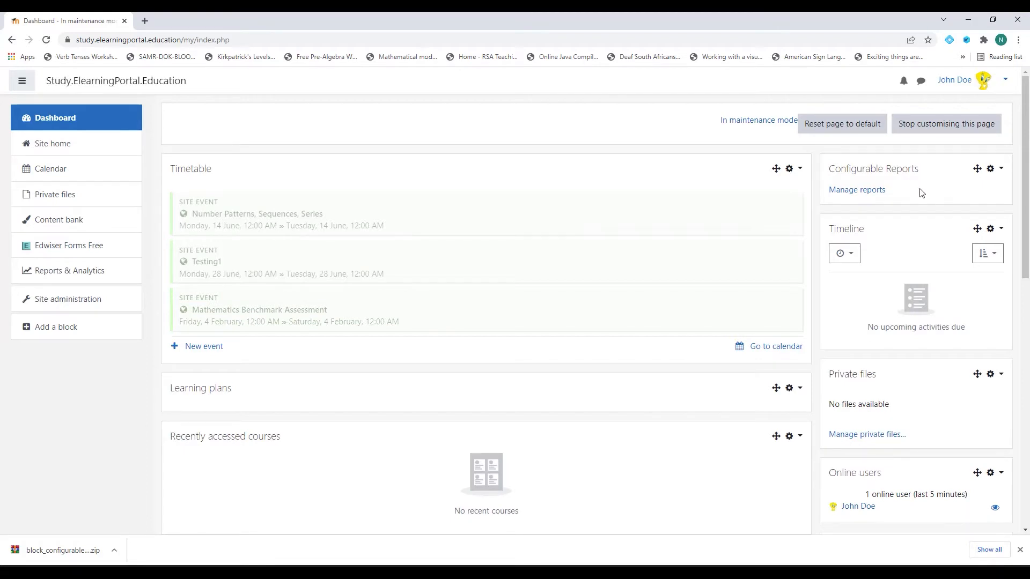
# Add a new SQL report named "Functions Report" in Configurable Reports, with export in XLS format enabled
pyautogui.click(854, 194)
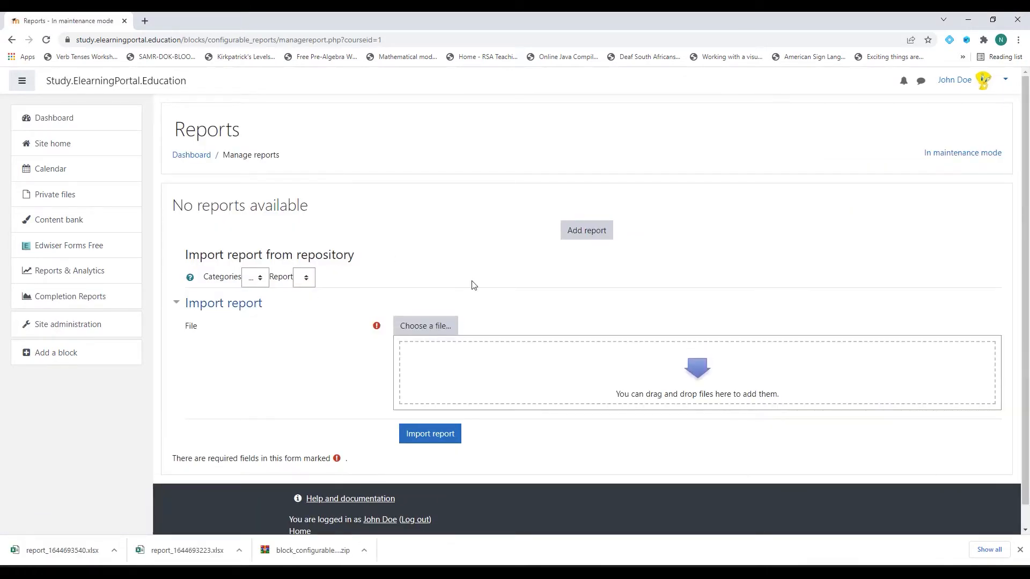
pyautogui.click(583, 234)
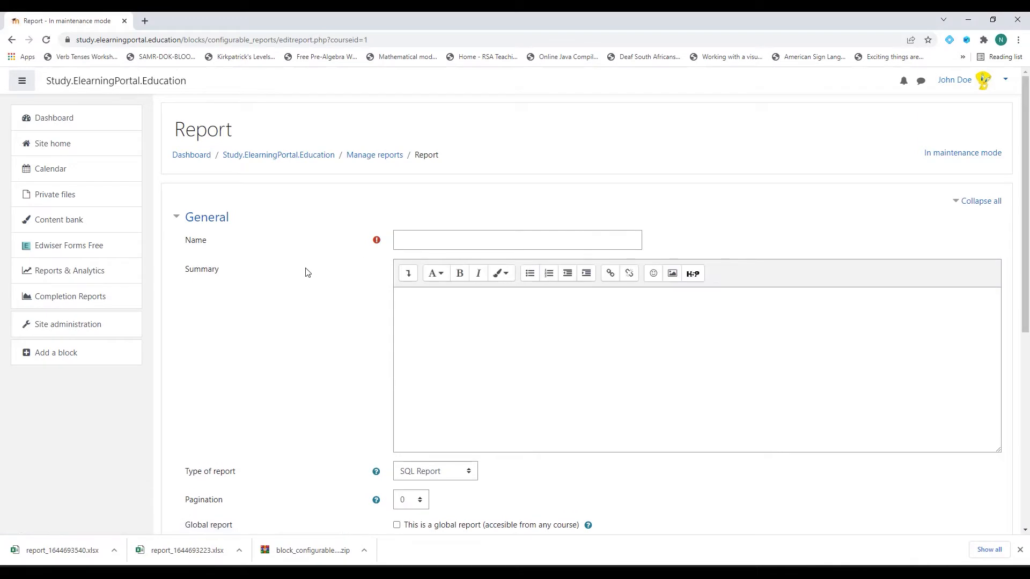
pyautogui.click(445, 243)
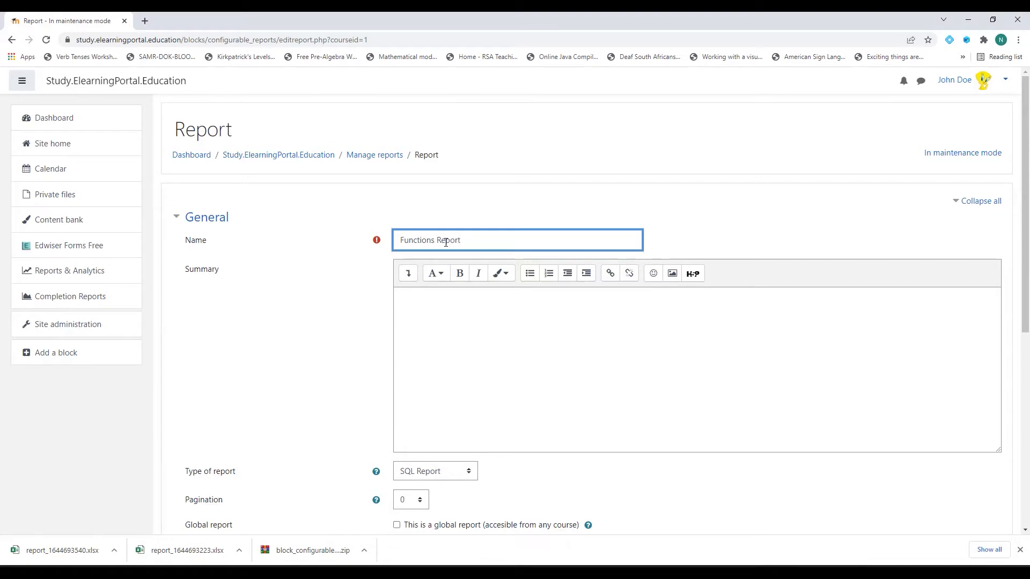
pyautogui.scroll(-3, 301, 318)
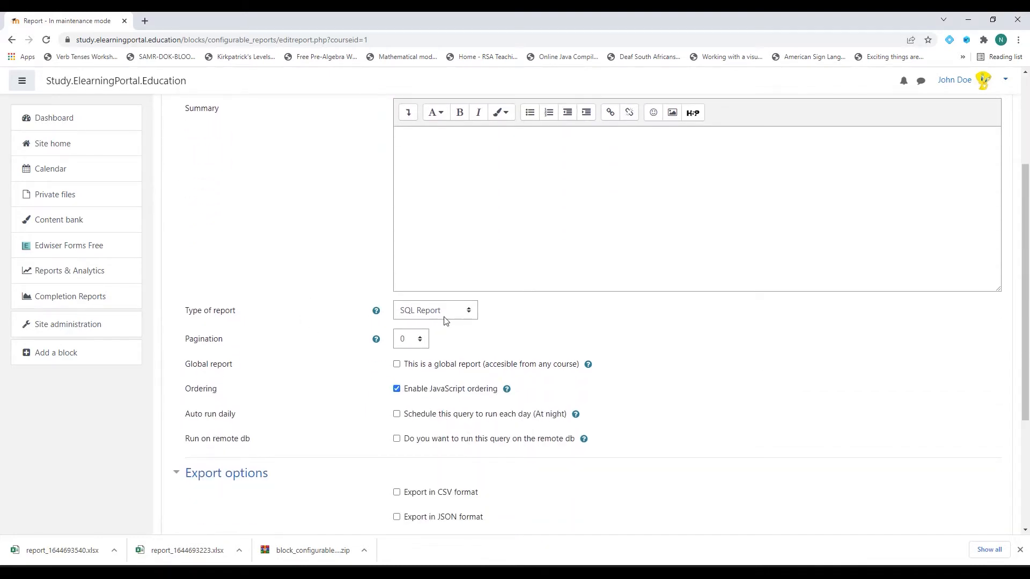
pyautogui.scroll(-2, 338, 349)
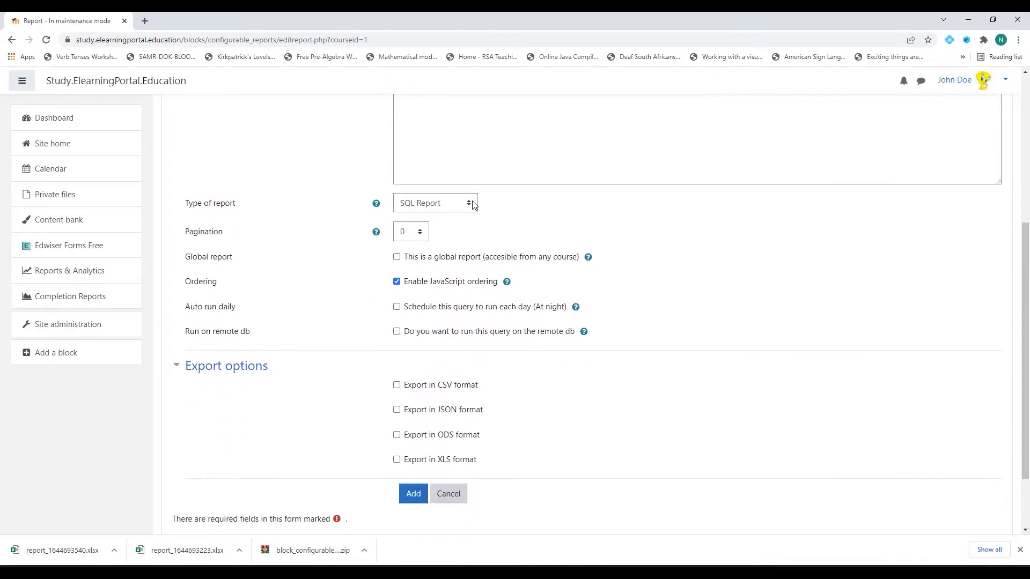
pyautogui.scroll(-2, 357, 338)
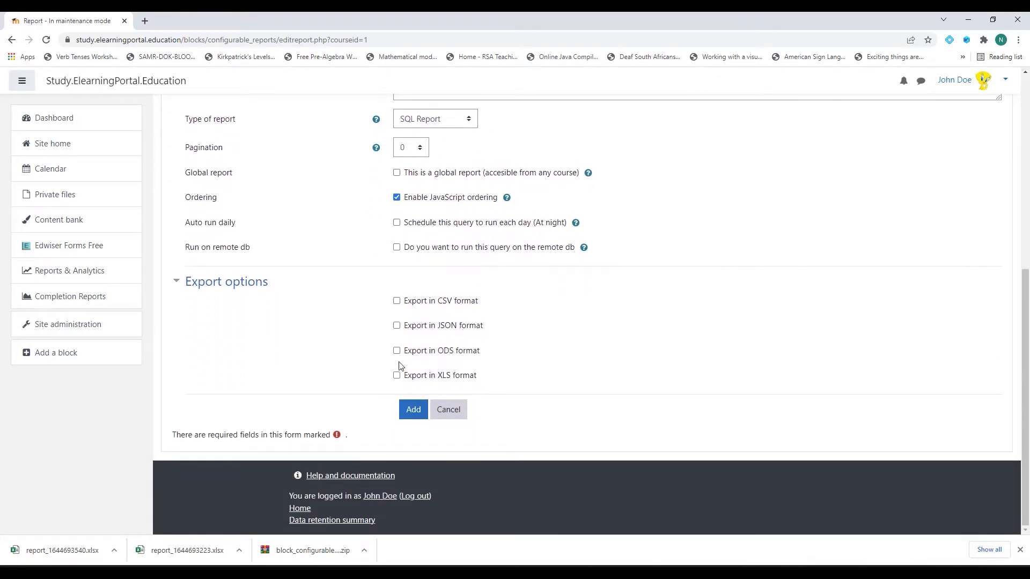
pyautogui.click(397, 376)
pyautogui.click(411, 410)
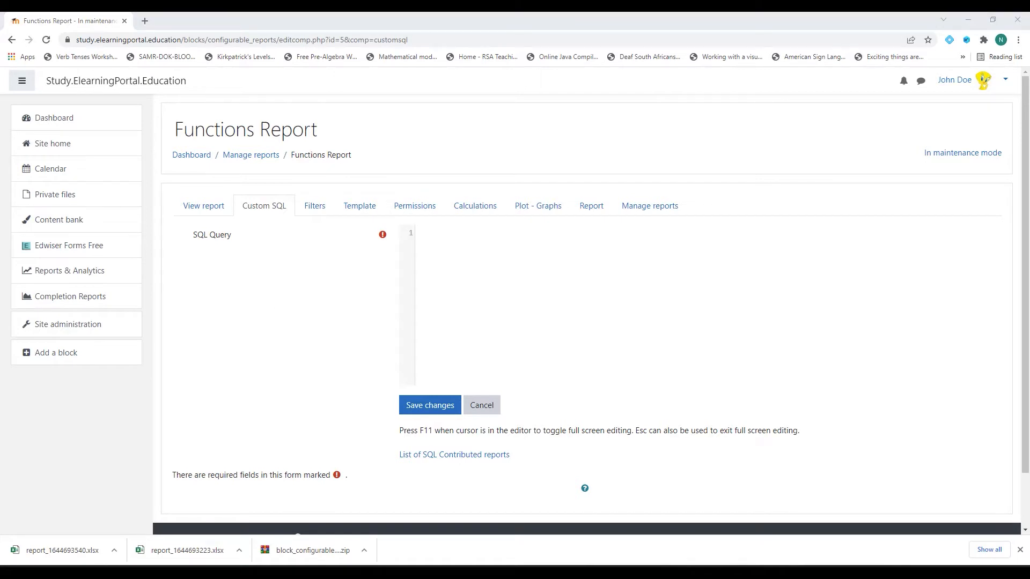
# Enter and save a SQL query selecting cm.id and ma.name from prefix_course_modules, joined to prefix_context (contextlevel 70), prefix_modules and prefix_quiz for 'quiz' modules
pyautogui.click(451, 277)
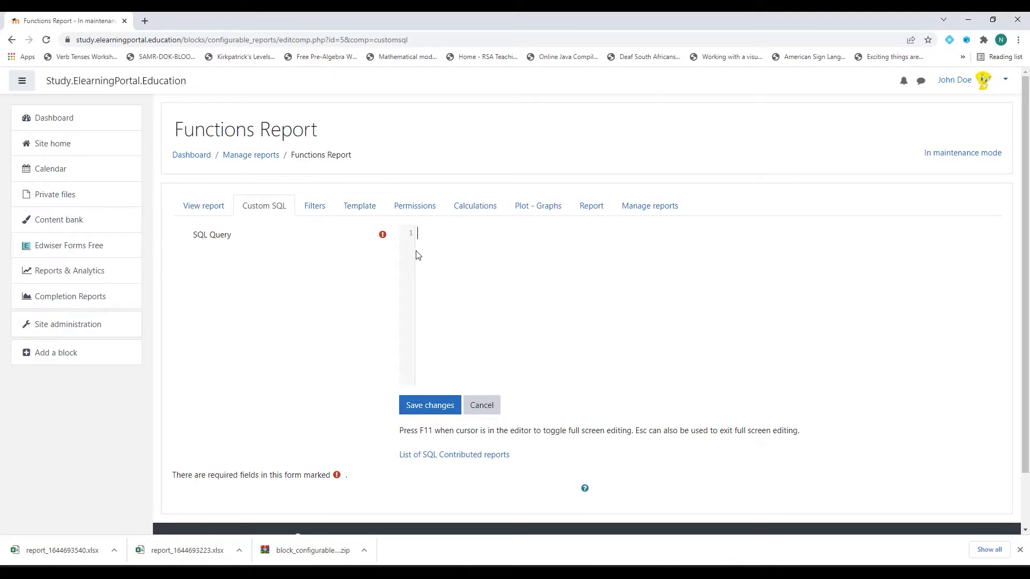
pyautogui.write("SELECT cm.id, ma.name       FROM prefix_course_modules AS cm INNER JOIN prefix_context        AS ctx ON ctx.contextlevel = 70 AND ctx.instanceid = cm.id INNER JOIN prefix_modules        AS mdl ON cm.module = mdl.id INNER JOIN prefix_quiz     AS ma  ON mdl.name = 'quiz' AND cm.instance = ma.id")
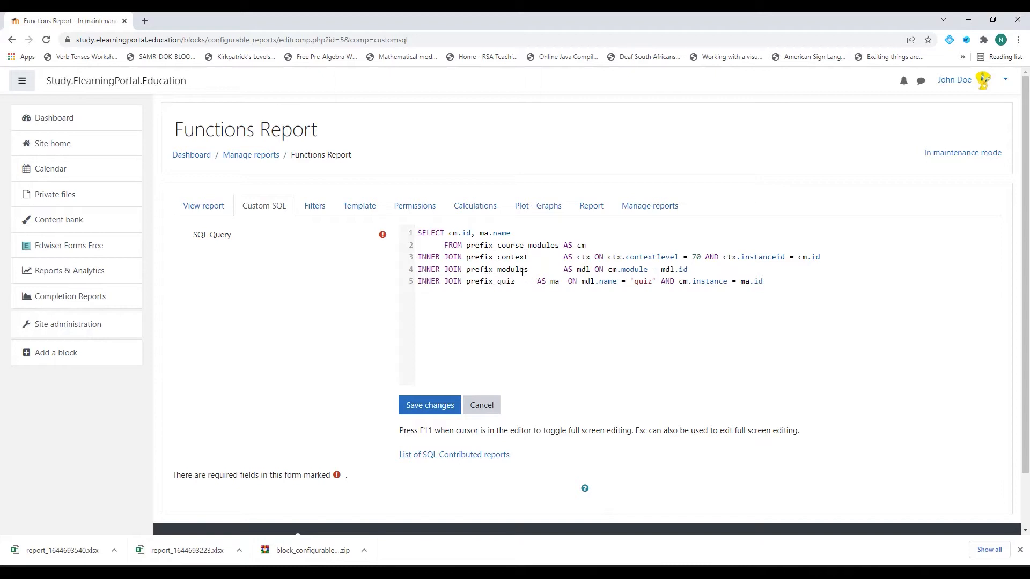
pyautogui.click(404, 399)
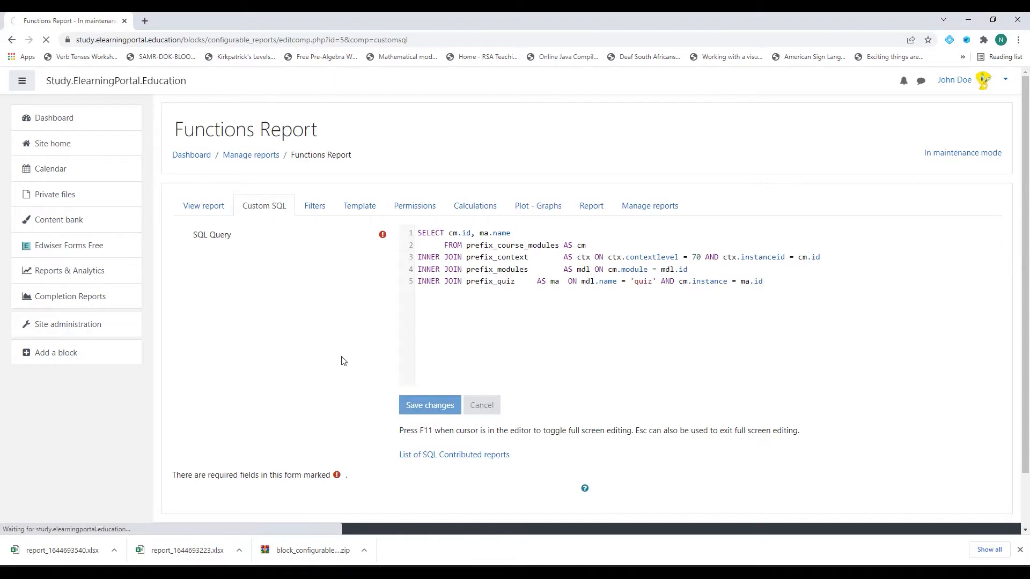
# View the Functions Report results and download the report in XLS format
pyautogui.click(200, 209)
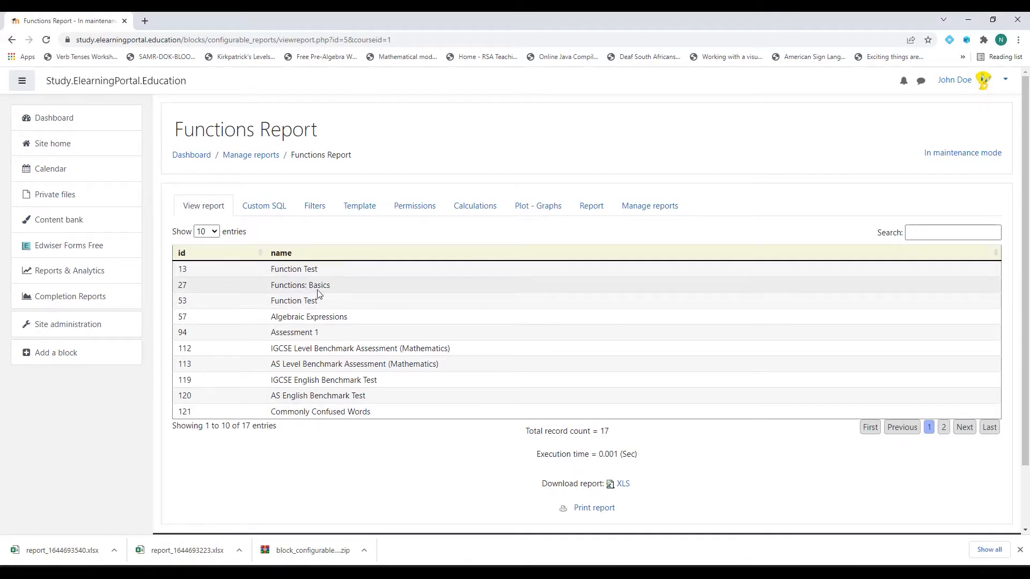
pyautogui.scroll(-1, 424, 330)
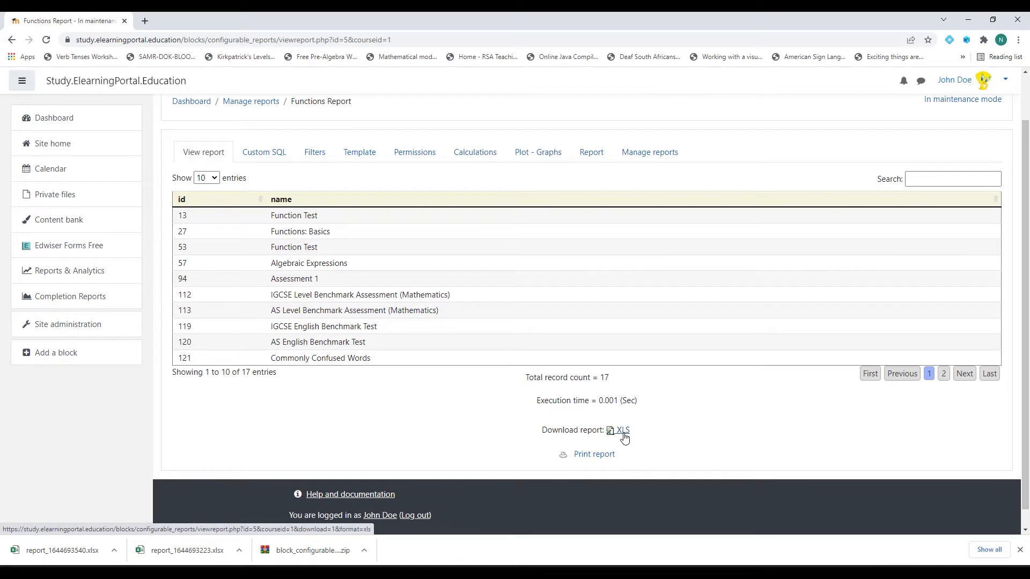
pyautogui.click(624, 438)
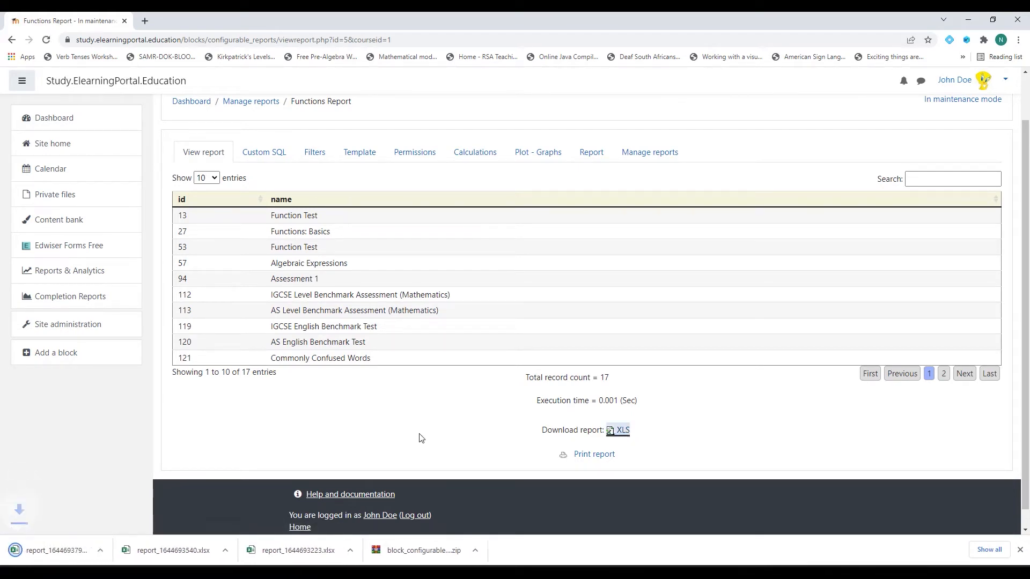
# Inspect the downloaded report_1644693799.xlsx in Excel, close it and reopen the Functions Report's custom SQL query
pyautogui.click(60, 553)
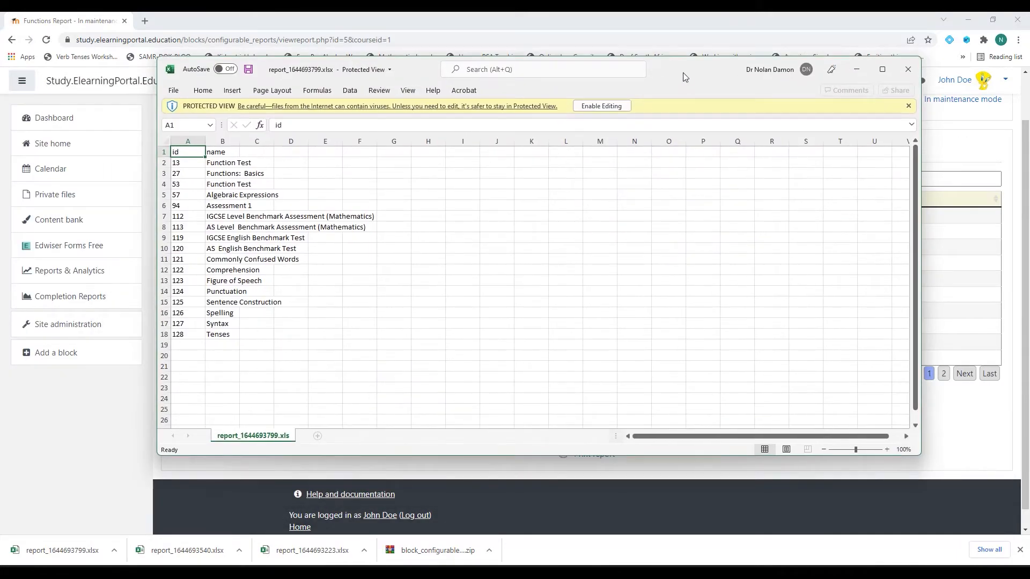
pyautogui.doubleClick(684, 73)
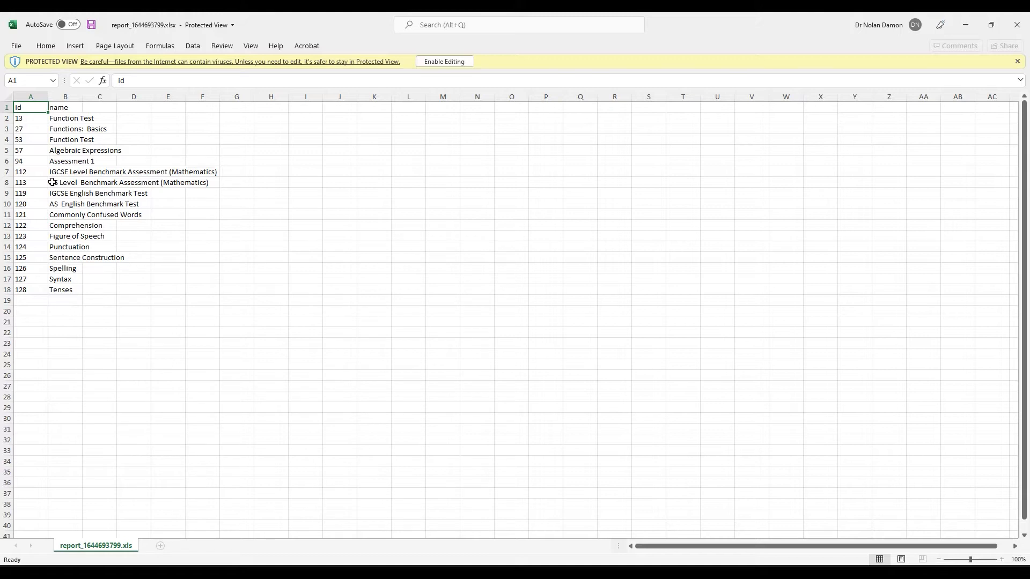
pyautogui.click(1017, 25)
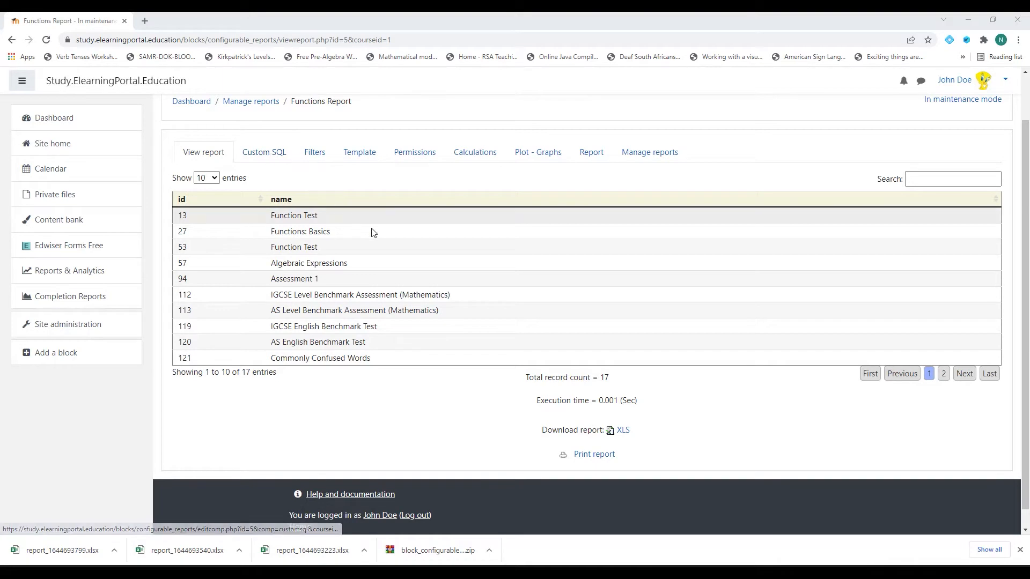
pyautogui.click(263, 155)
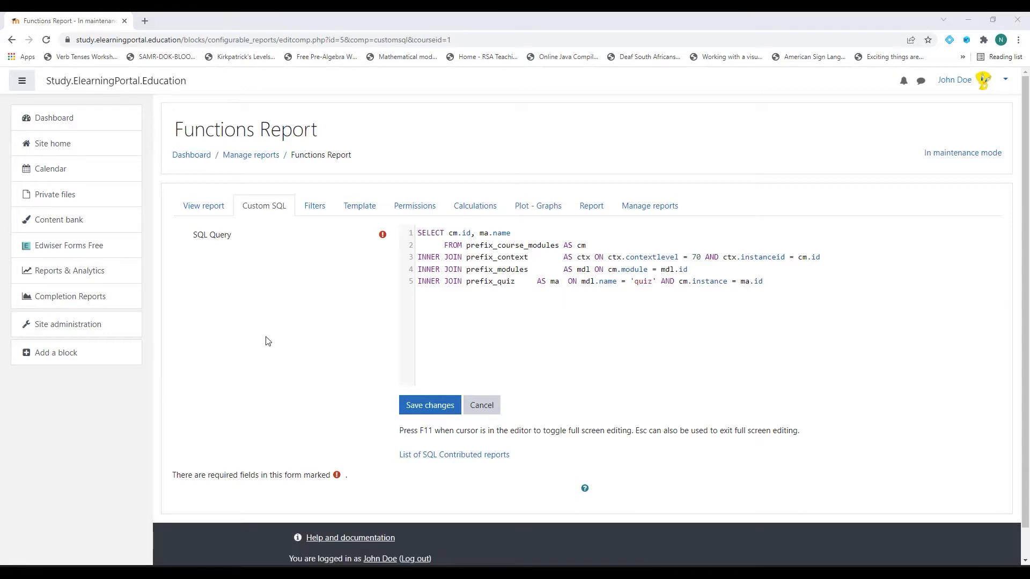
# Open the Mathematics Benchmark Assessments course in the Mathematics for Homeschooling category
pyautogui.click(74, 148)
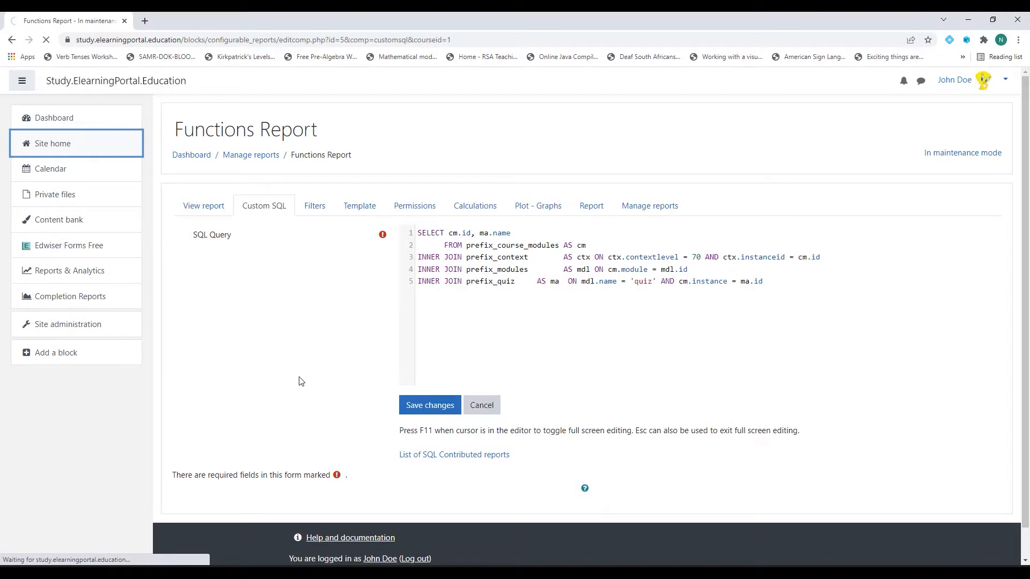
pyautogui.click(297, 301)
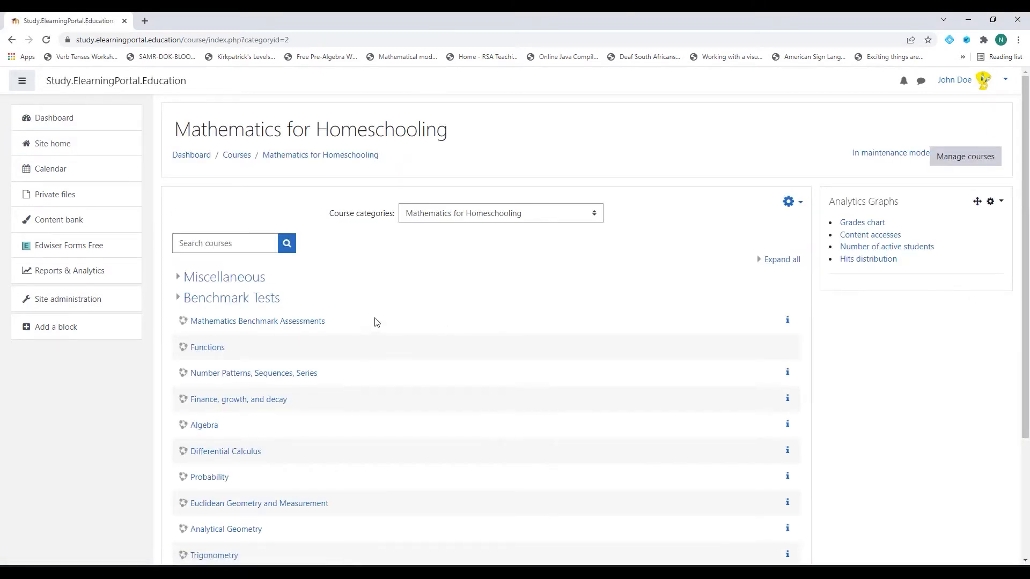
pyautogui.click(279, 324)
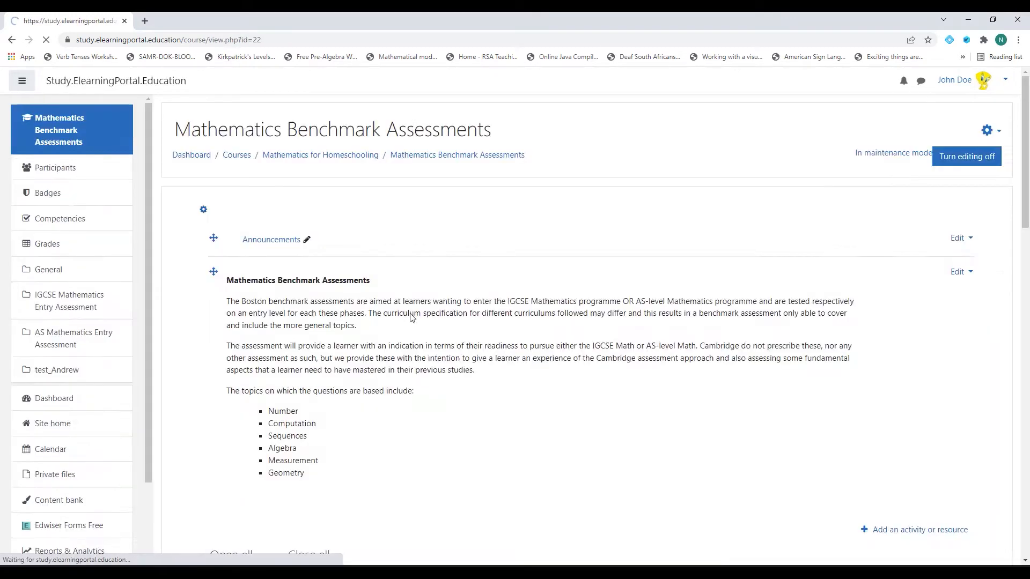
# Examine the graded activities listed in the Mathematics Benchmark Assessments and Mathematics Benchmark Assessments_1 courses
pyautogui.scroll(-10, 473, 396)
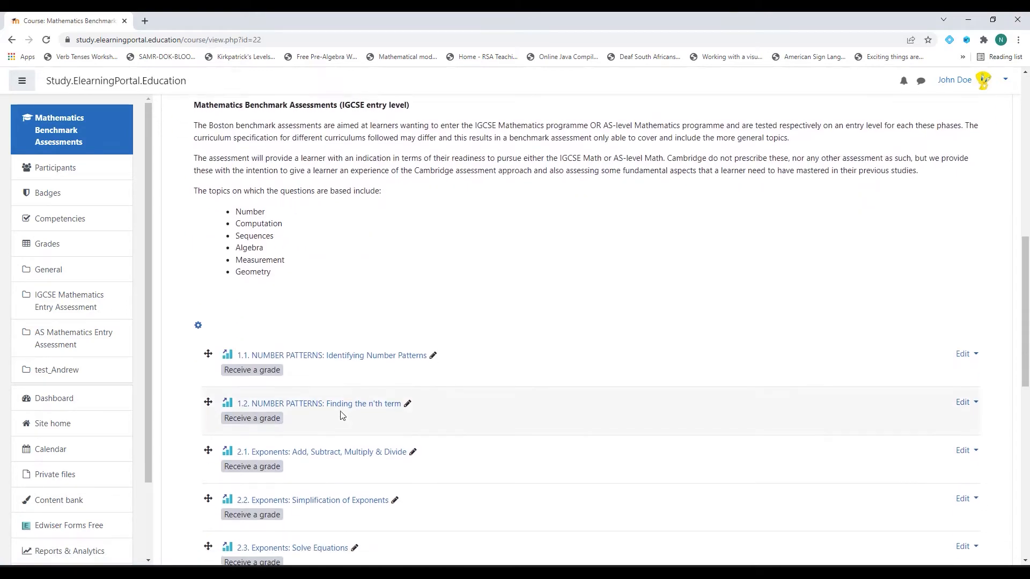
pyautogui.scroll(6, 342, 415)
pyautogui.scroll(-11, 342, 416)
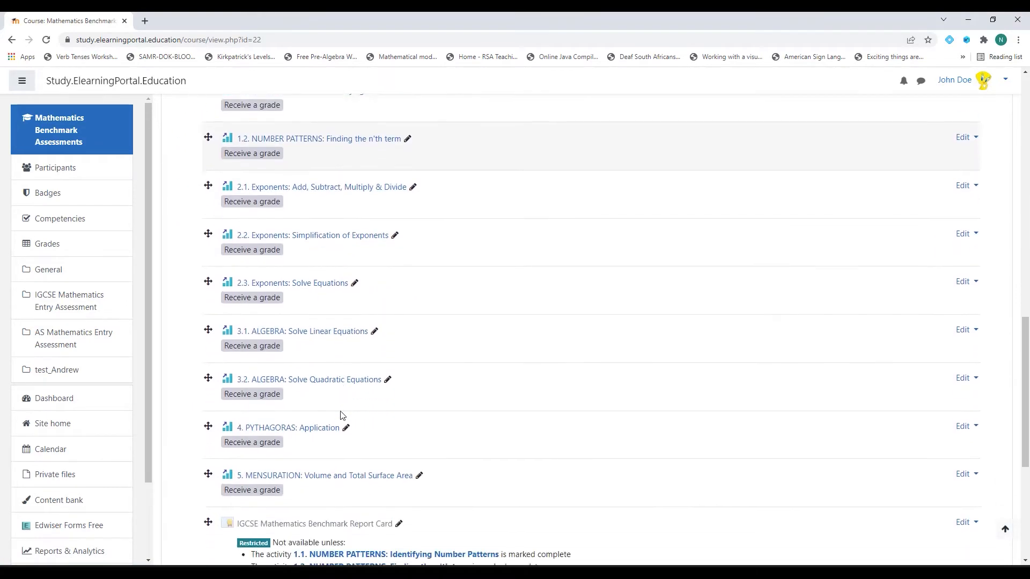
pyautogui.scroll(15, 342, 416)
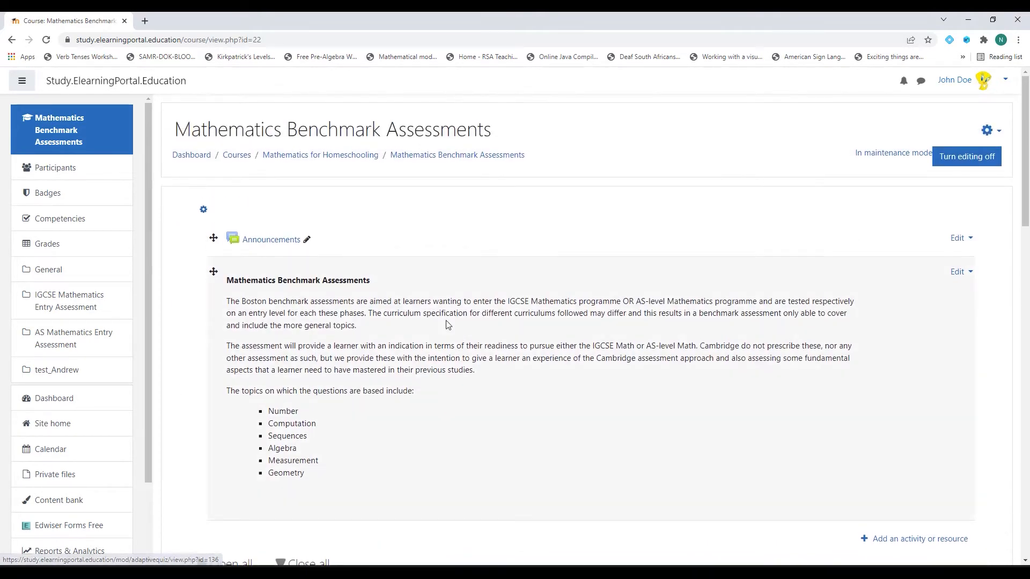
pyautogui.scroll(-12, 391, 485)
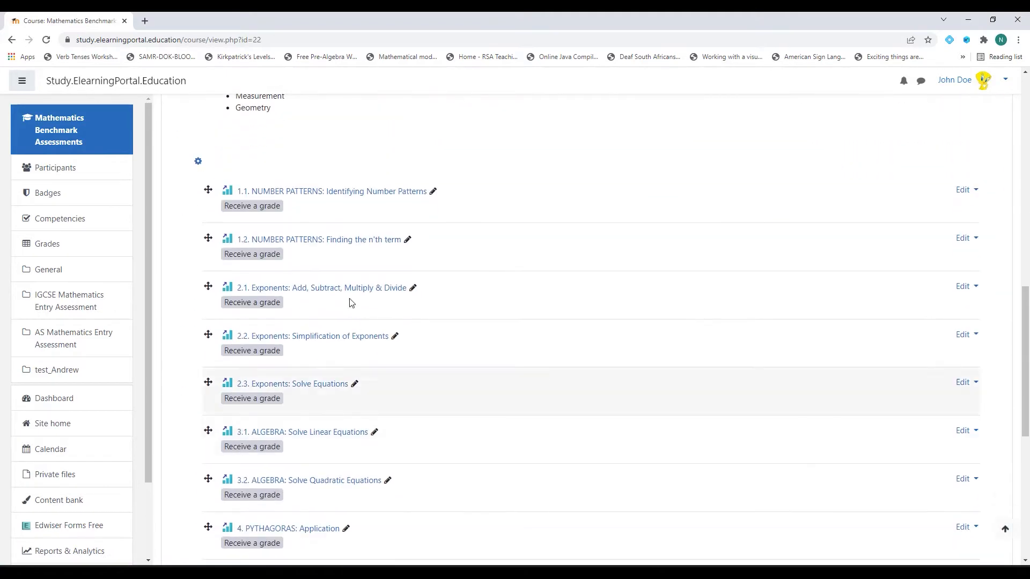
pyautogui.scroll(-1, 328, 324)
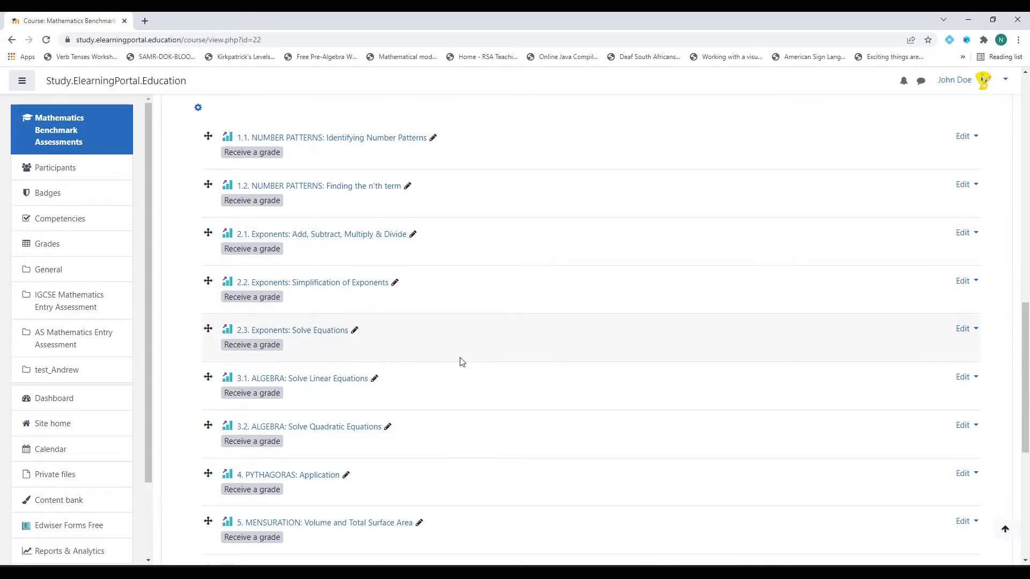
pyautogui.scroll(2, 465, 349)
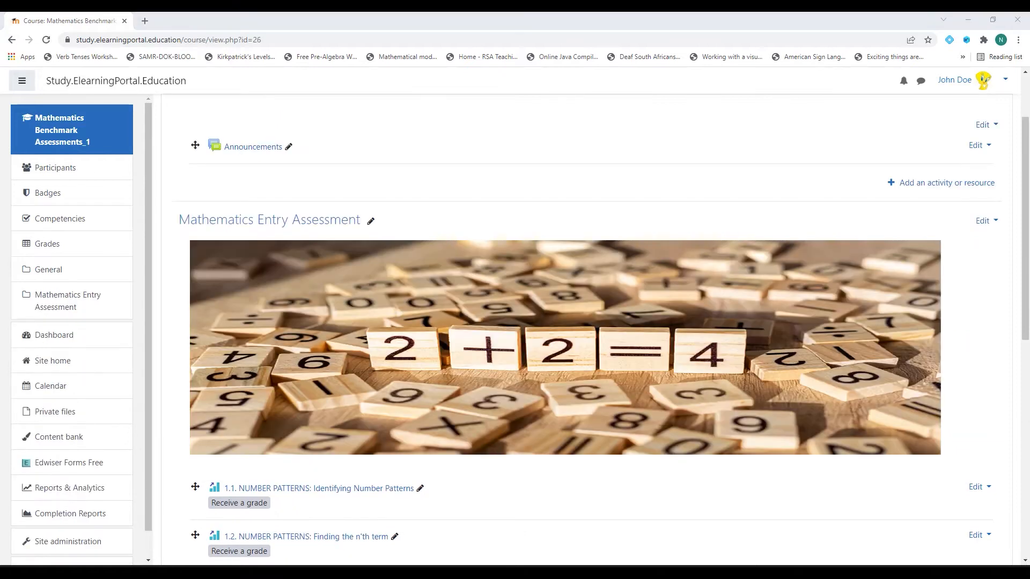
pyautogui.scroll(-5, 290, 290)
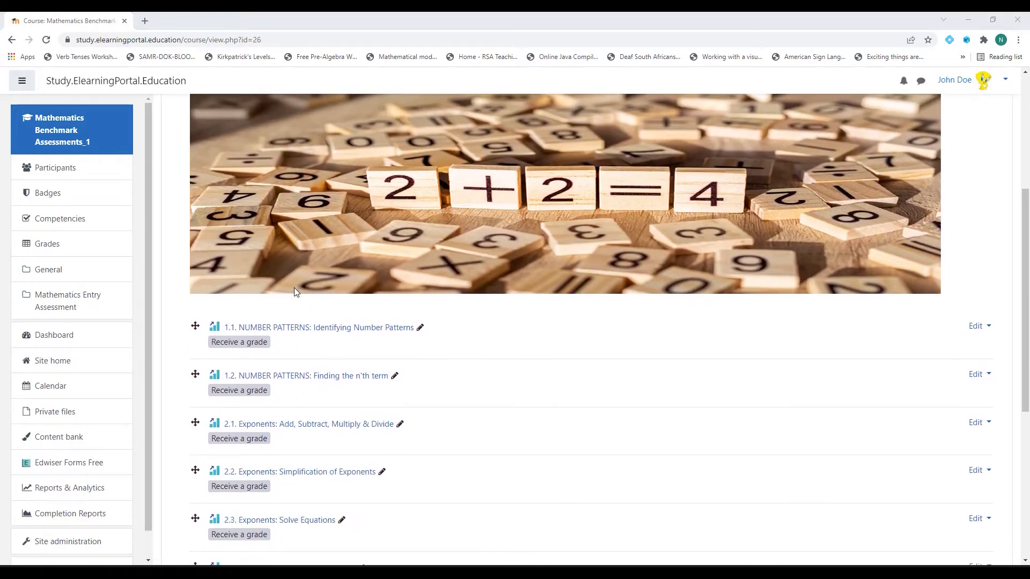
# Review the number patterns, exponents, algebra, Pythagoras and mensuration activities in the Mathematics Benchmark Assessments_1 course
pyautogui.scroll(-4, 296, 292)
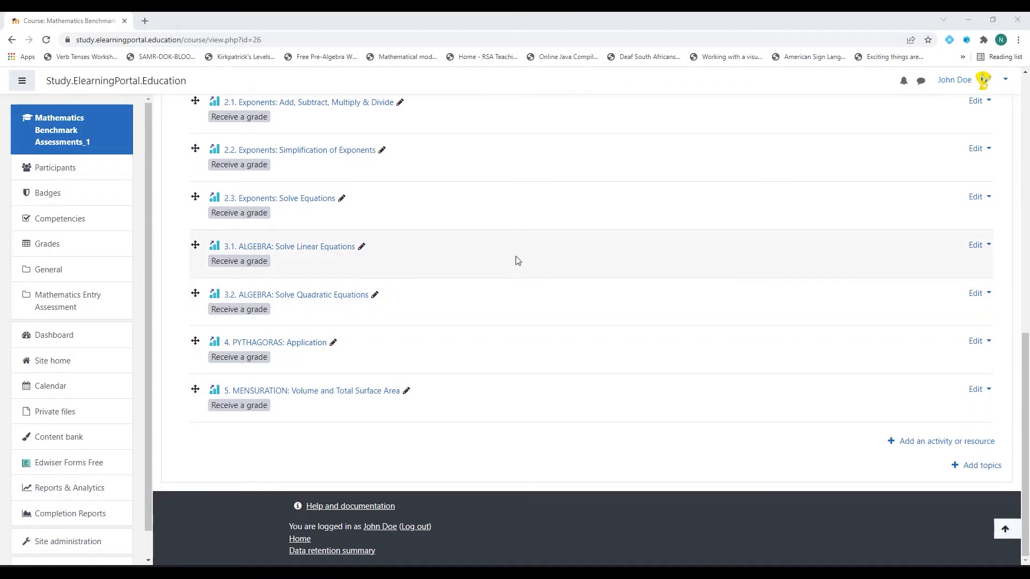
pyautogui.scroll(2, 515, 322)
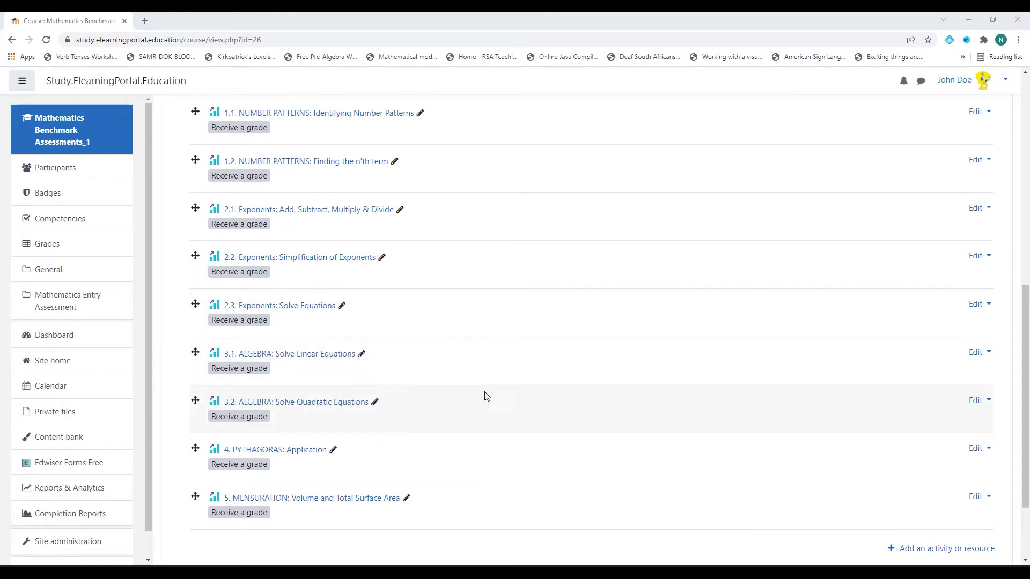
pyautogui.scroll(1, 480, 382)
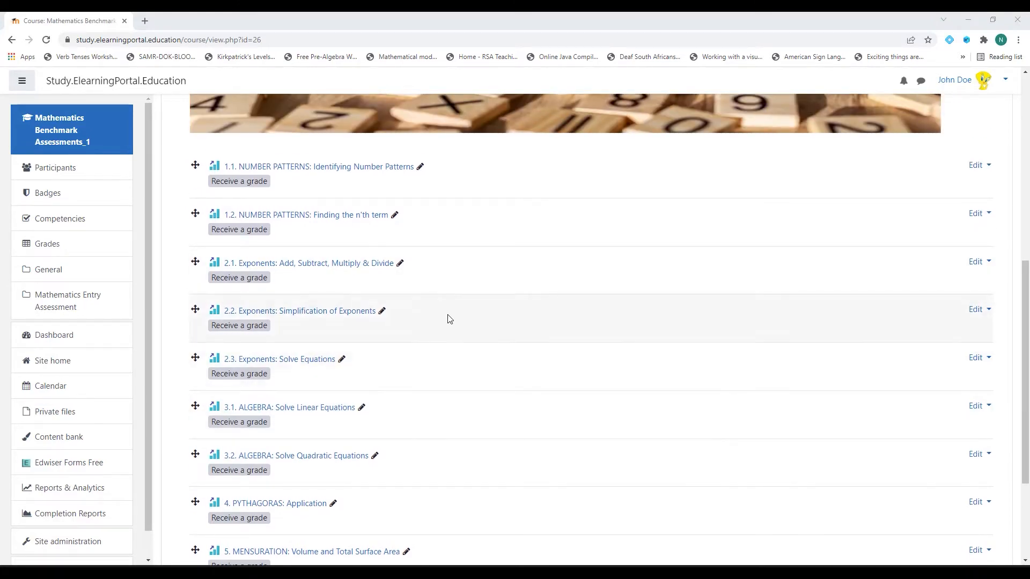
pyautogui.scroll(-2, 459, 358)
pyautogui.scroll(-2, 458, 356)
pyautogui.scroll(2, 433, 311)
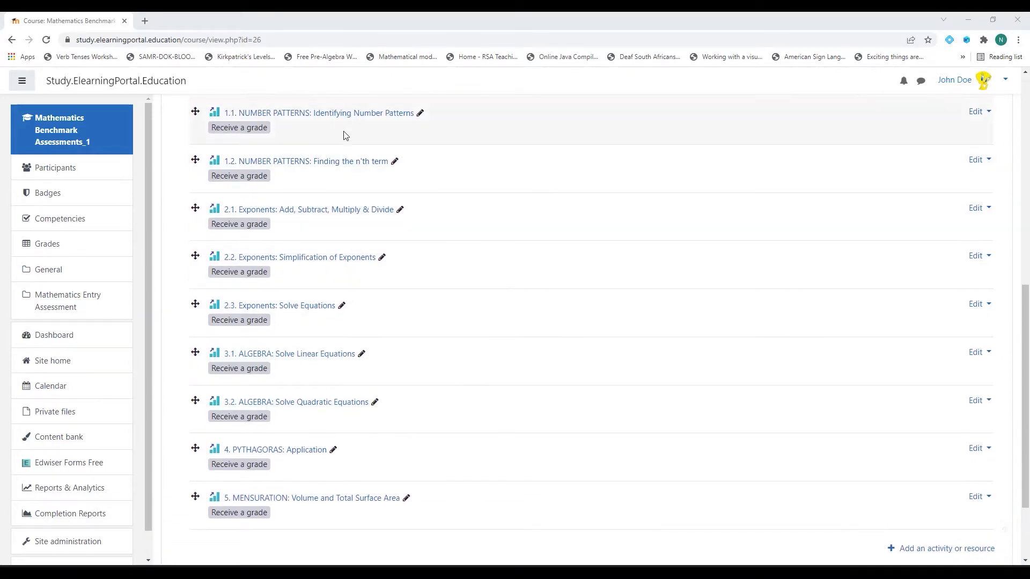
pyautogui.scroll(-1, 447, 334)
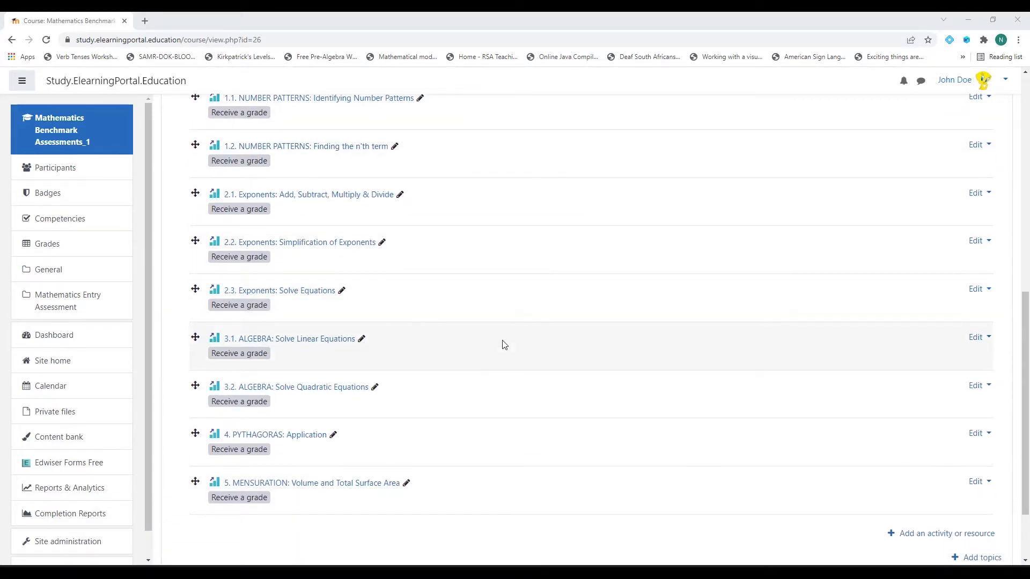
pyautogui.scroll(3, 501, 343)
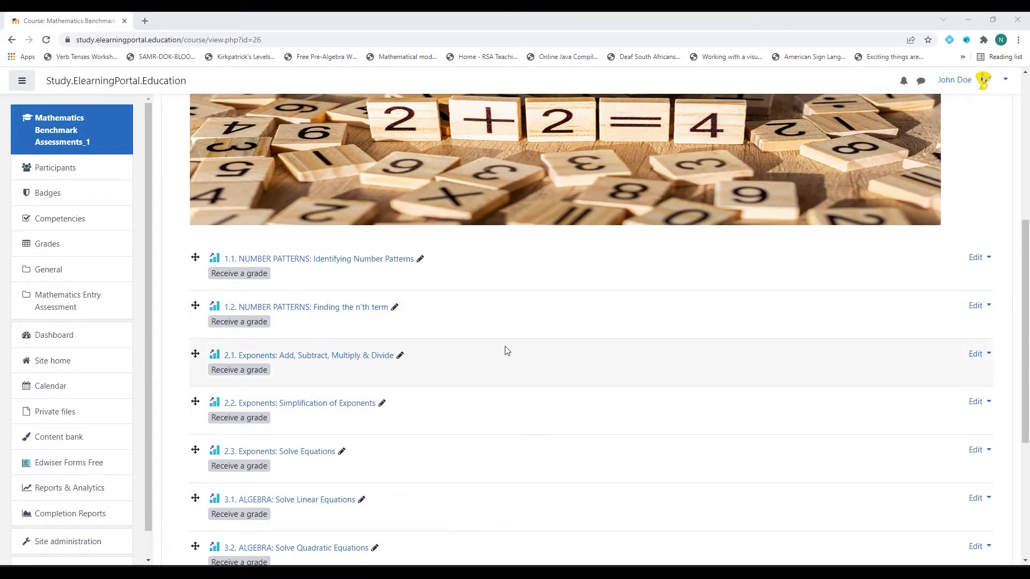
pyautogui.scroll(-5, 507, 351)
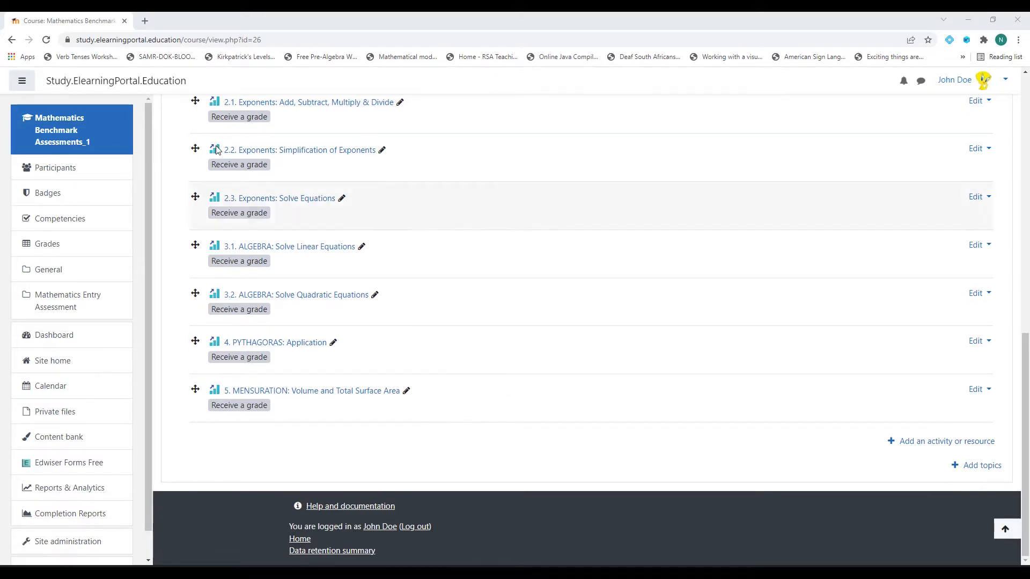
# Switch to the ELearning portal School Report Card IGCSE Maths.xlsx workbook in Excel and examine the report card template from header to grading scale
pyautogui.moveTo(0, 144); pyautogui.dragTo(669, 92)
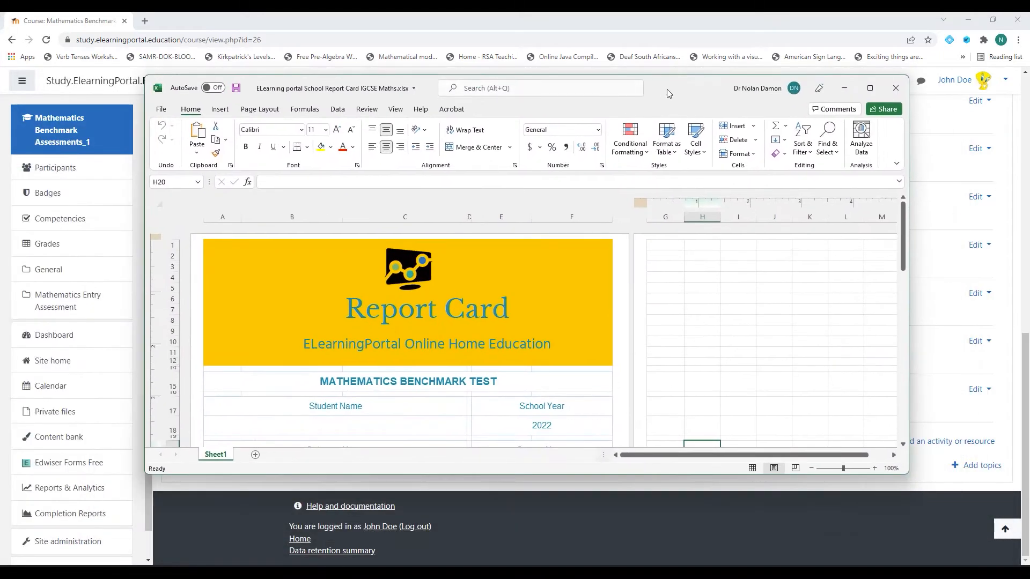
pyautogui.doubleClick(679, 89)
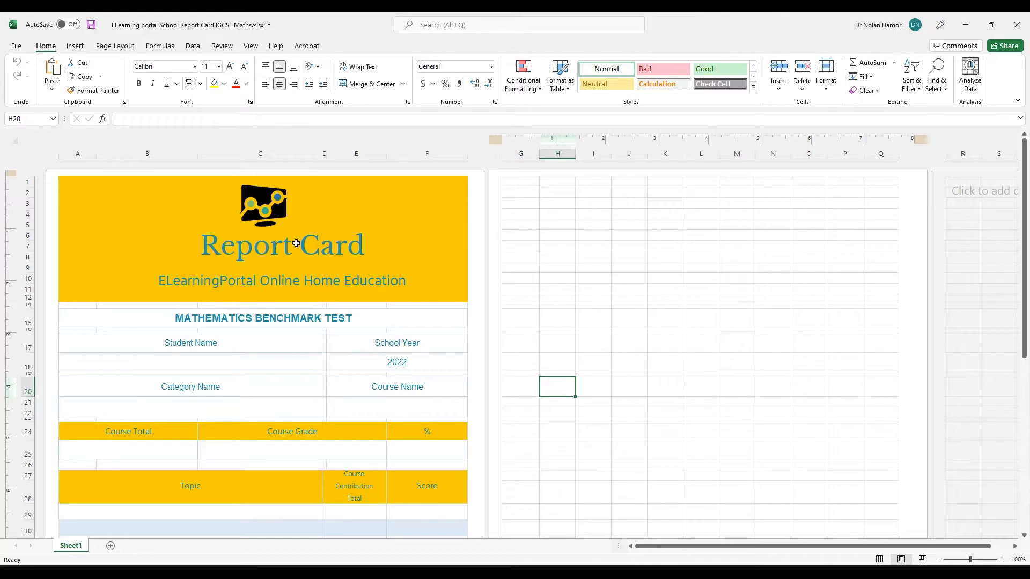
pyautogui.scroll(-1, 222, 342)
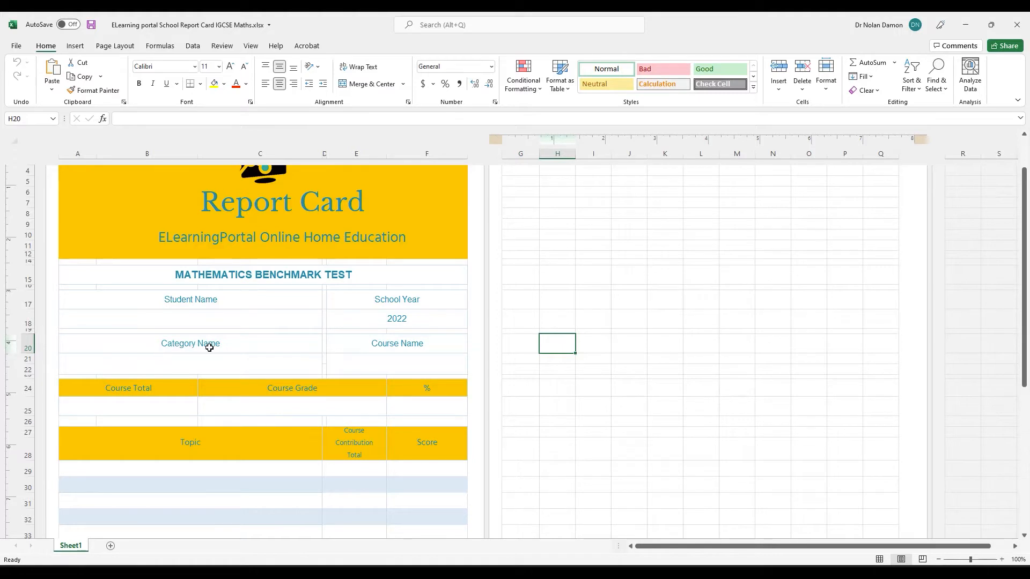
pyautogui.scroll(-2, 392, 351)
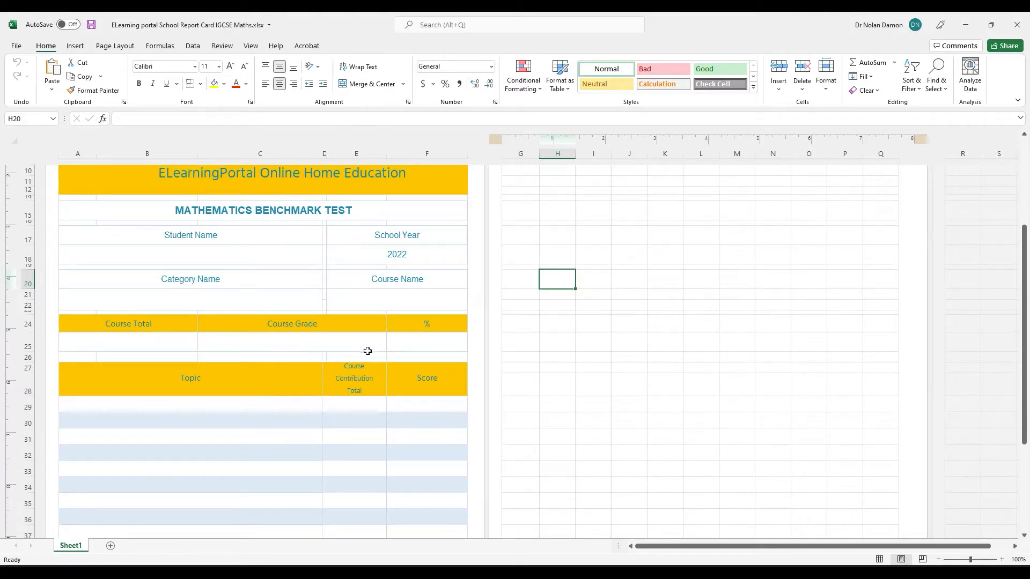
pyautogui.scroll(-1, 427, 341)
pyautogui.scroll(-1, 429, 341)
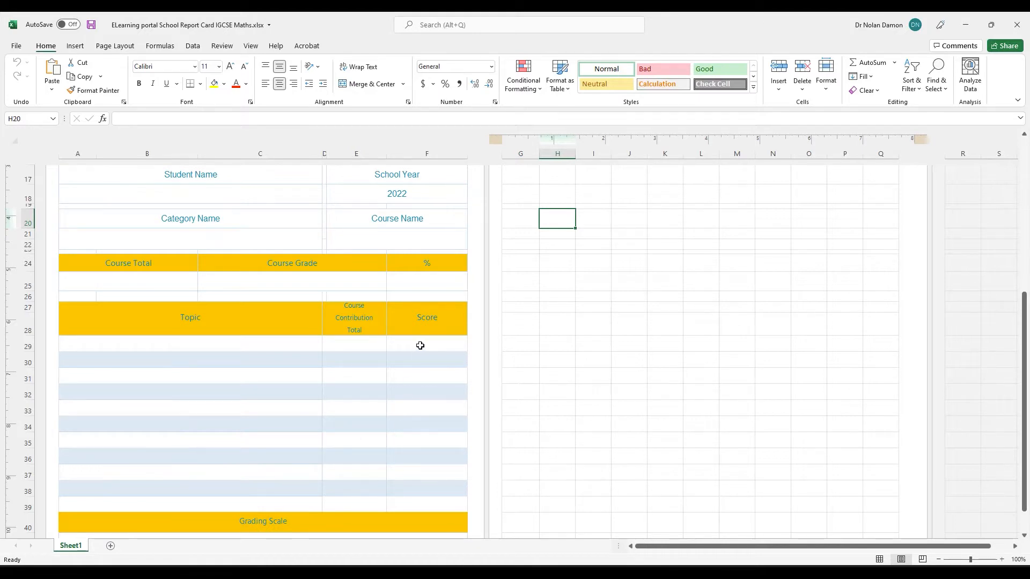
pyautogui.scroll(-1, 407, 395)
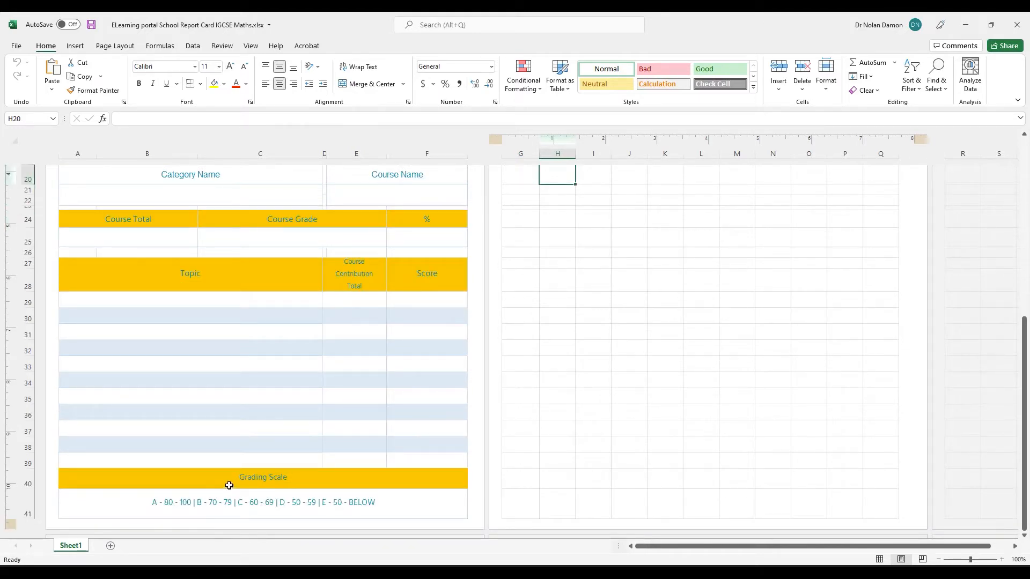
pyautogui.scroll(6, 281, 479)
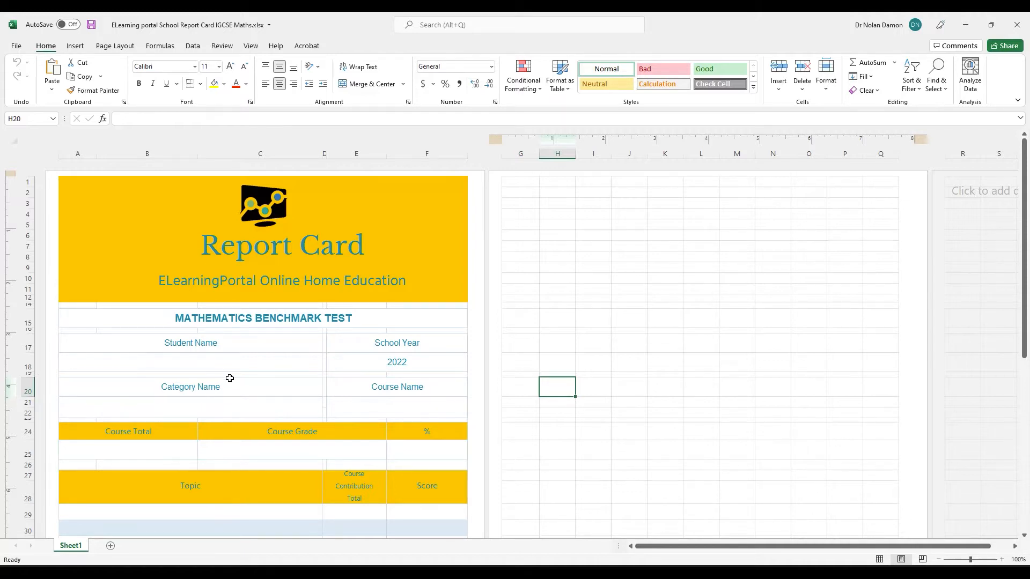
pyautogui.scroll(-2, 230, 378)
pyautogui.scroll(2, 235, 402)
# Convert Sheet1 to an Adobe PDF named ELearning portal School Report Card IGCSE Maths.pdf, replacing the existing file
pyautogui.click(16, 47)
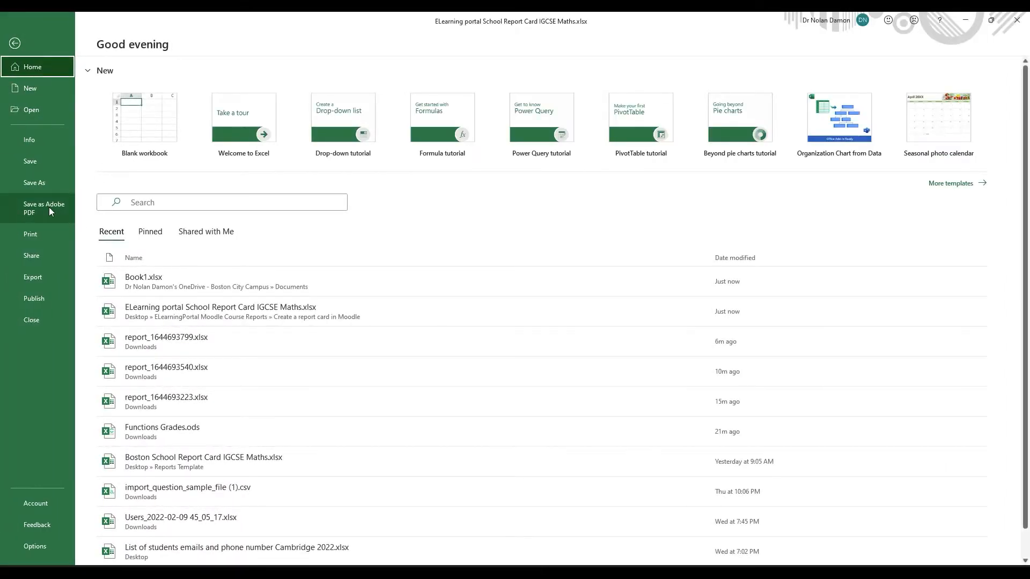
pyautogui.click(50, 207)
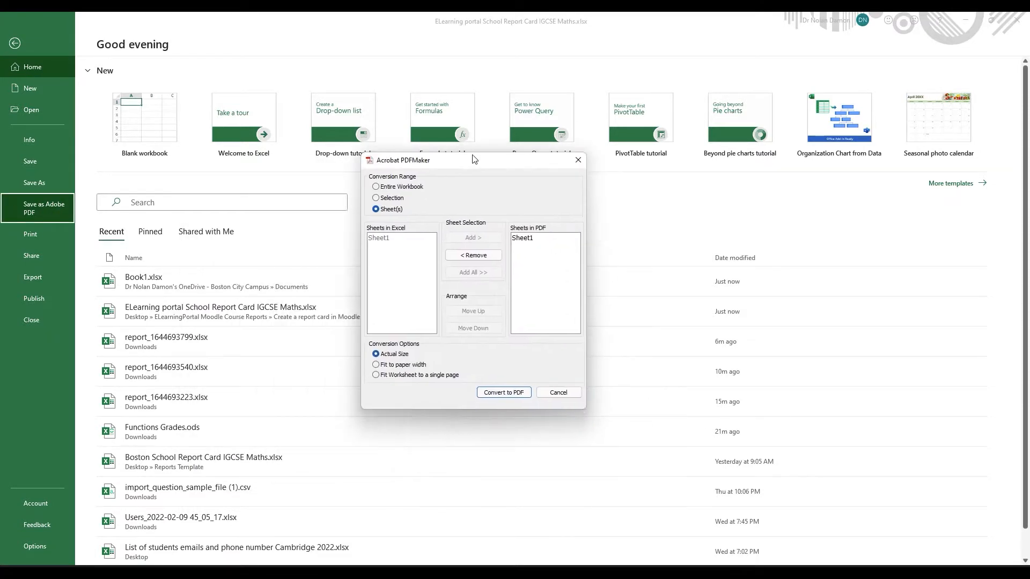
pyautogui.click(506, 398)
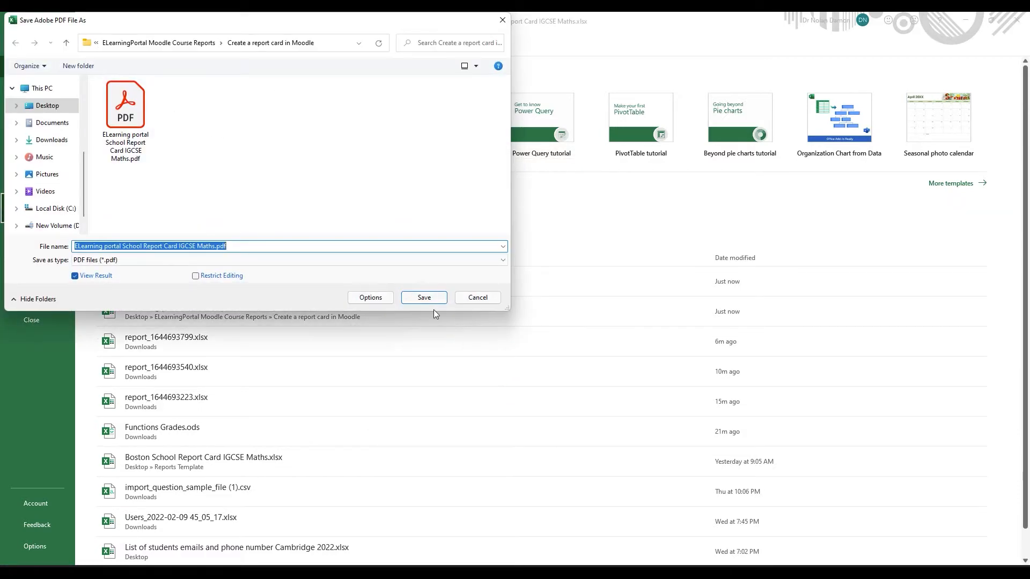
pyautogui.click(429, 300)
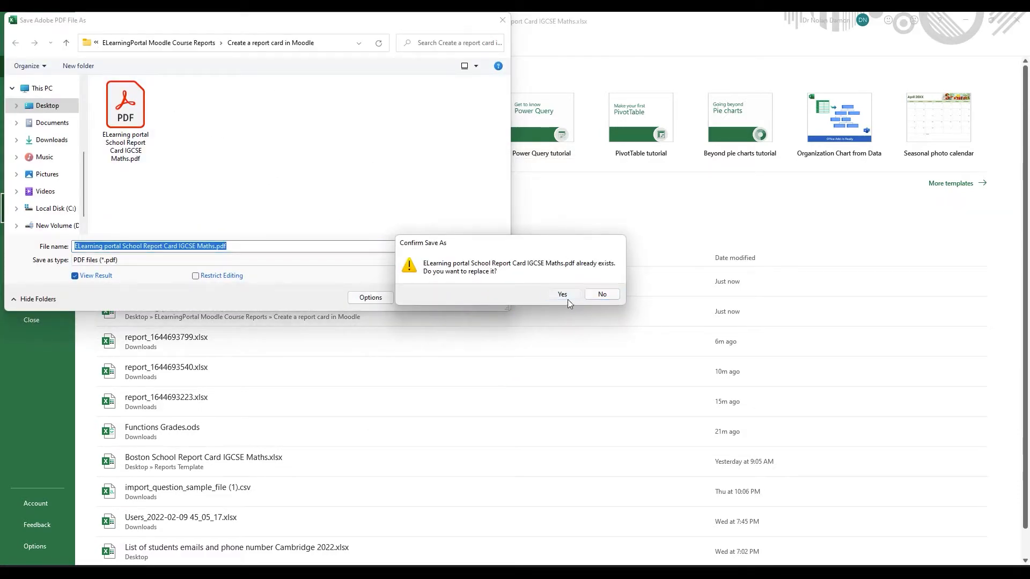
pyautogui.click(563, 295)
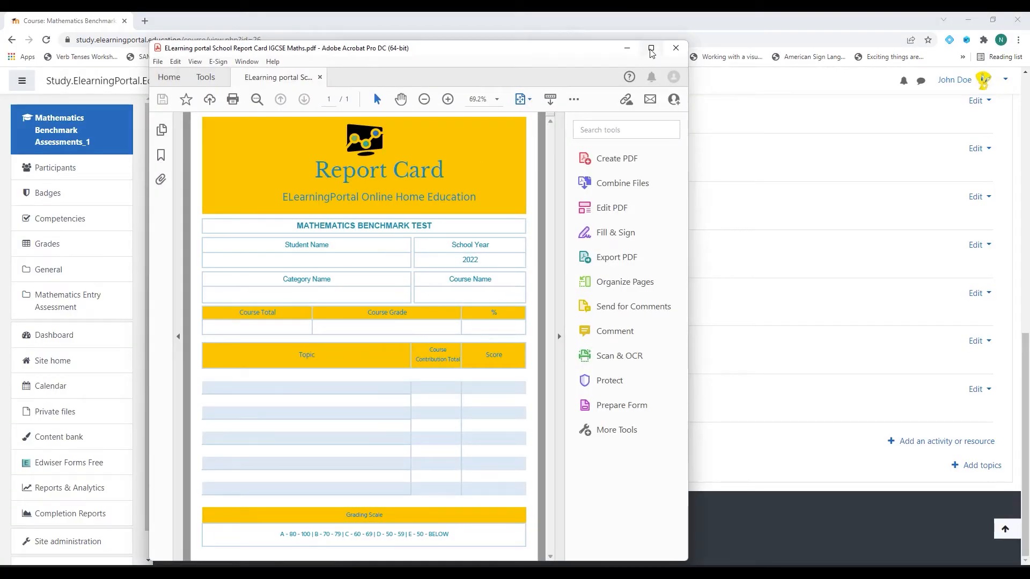
# Maximize the PDF, capture the report card page with Snagit and trim the image's side and lower edges to about 687 x 896 px
pyautogui.click(651, 48)
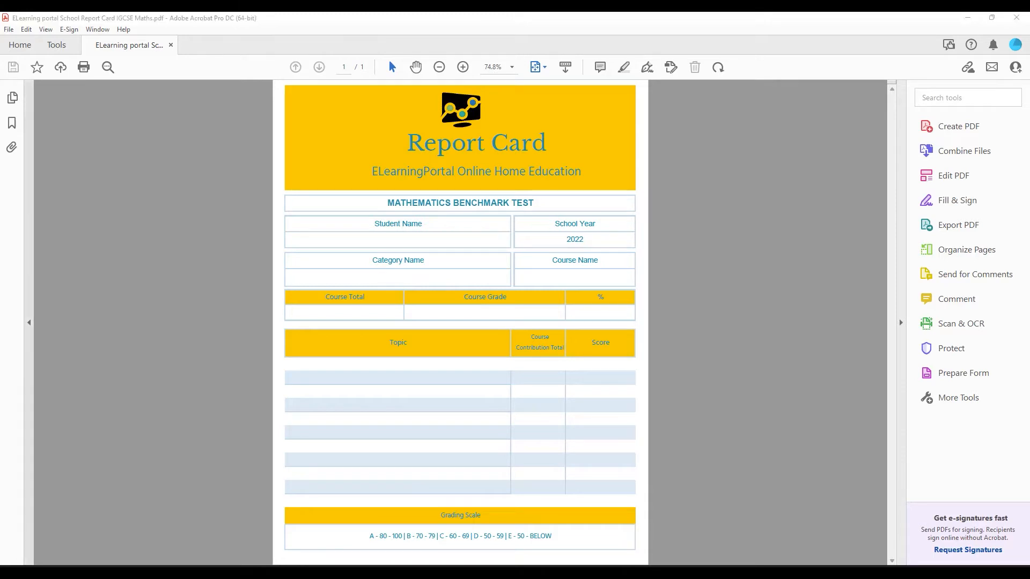
pyautogui.press('Print')
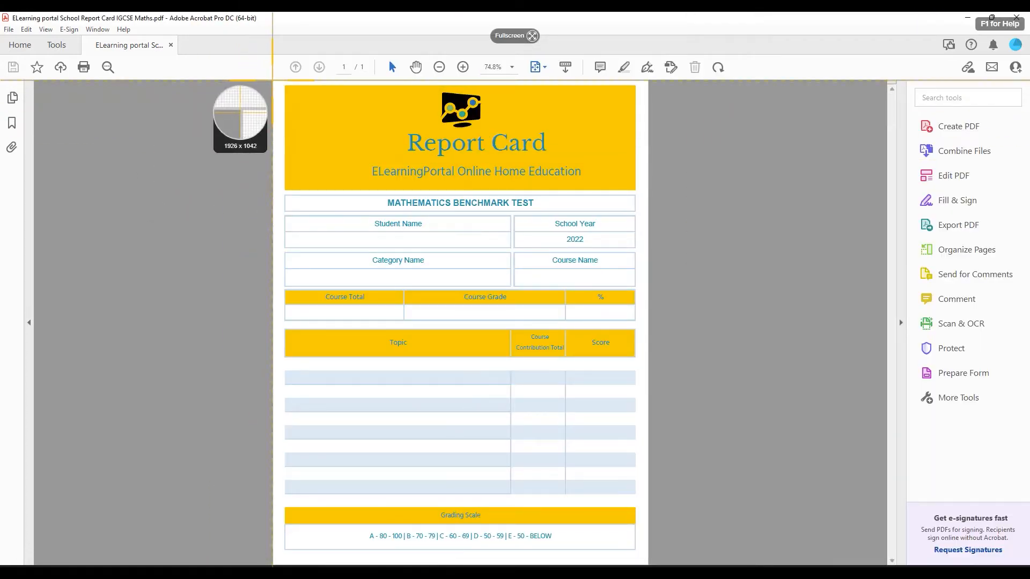
pyautogui.moveTo(272, 80); pyautogui.dragTo(648, 563)
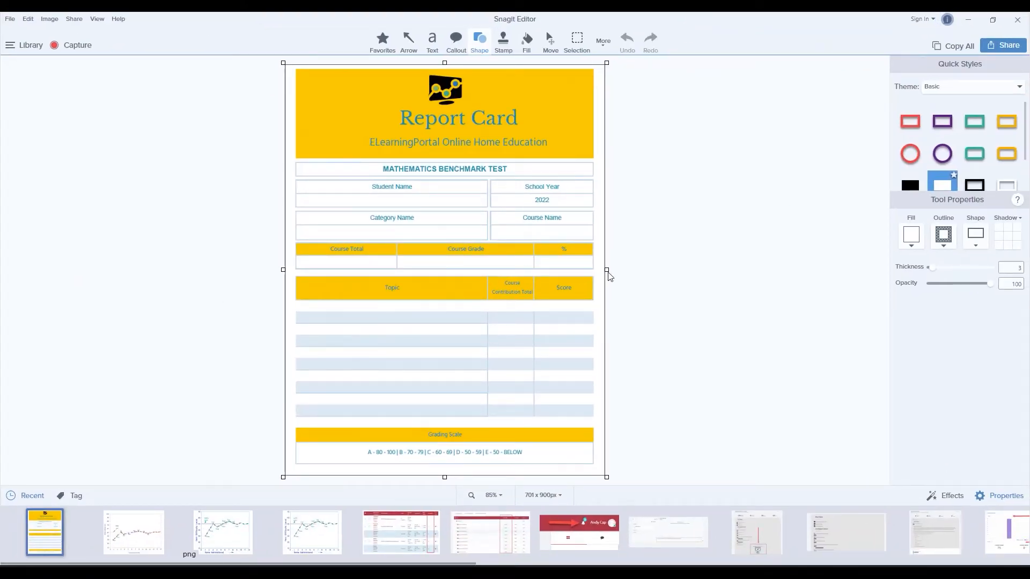
pyautogui.moveTo(606, 270); pyautogui.dragTo(605, 271)
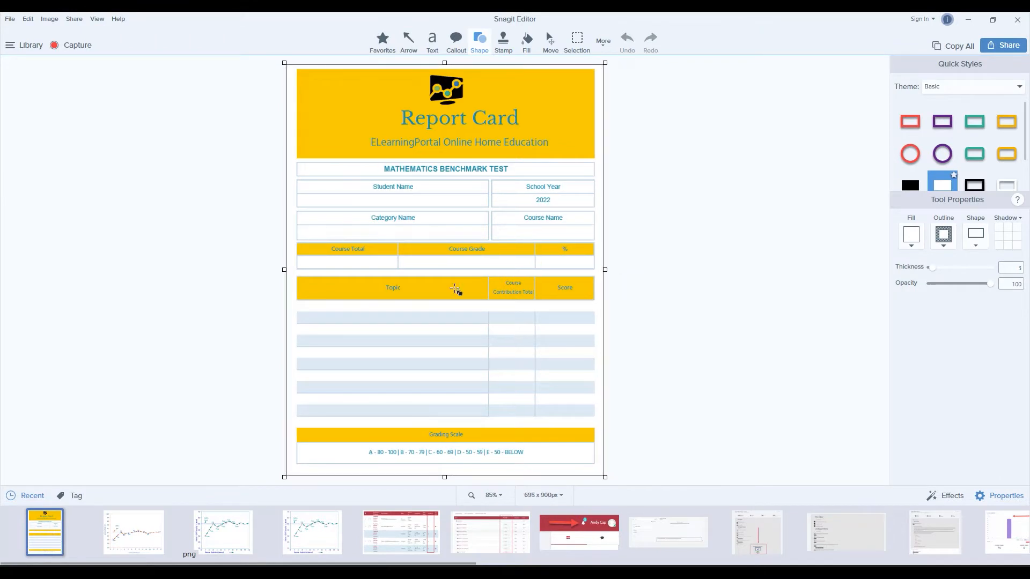
pyautogui.moveTo(283, 271); pyautogui.dragTo(288, 271)
pyautogui.moveTo(444, 475); pyautogui.dragTo(444, 474)
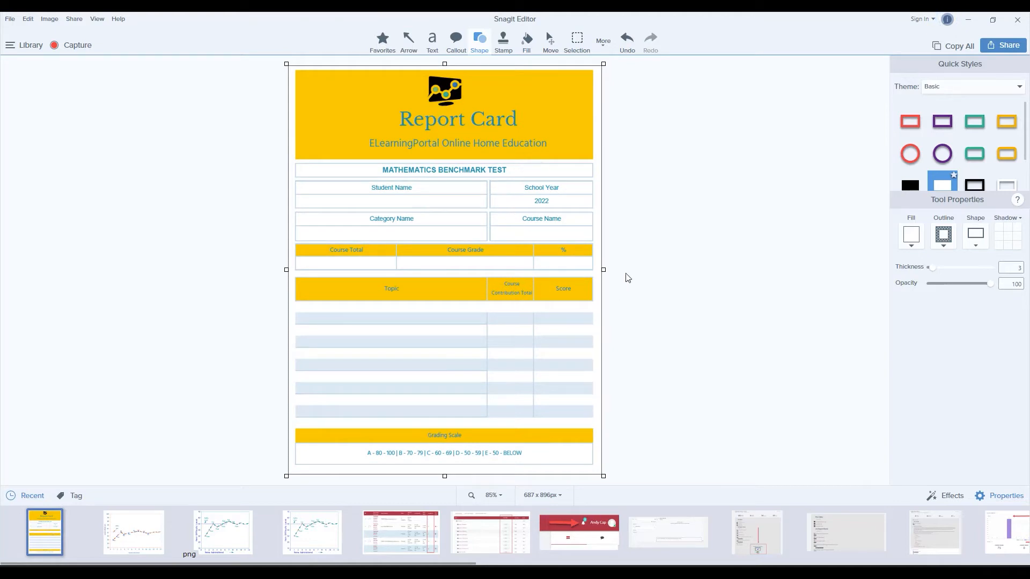
# Save the capture as a PNG named report card in Desktop's ELearningPortal Moodle Course Reports folder, and close Snagit Editor and Acrobat
pyautogui.click(9, 19)
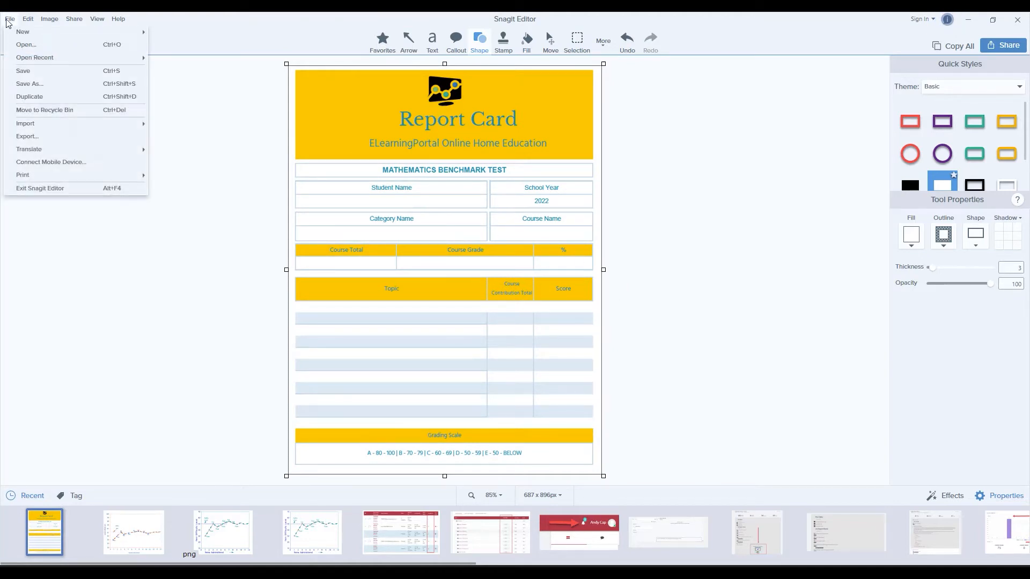
pyautogui.click(41, 85)
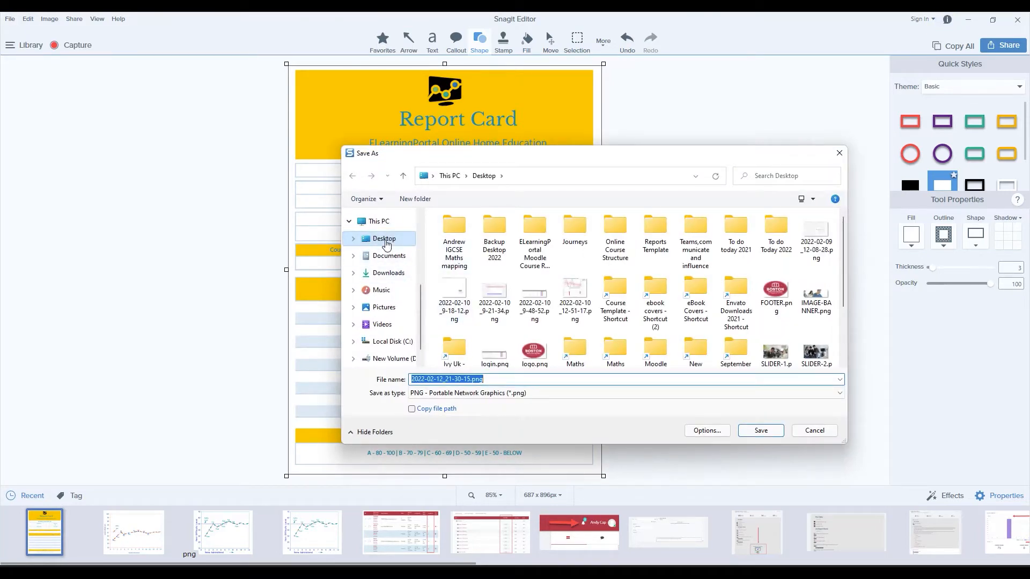
pyautogui.doubleClick(535, 239)
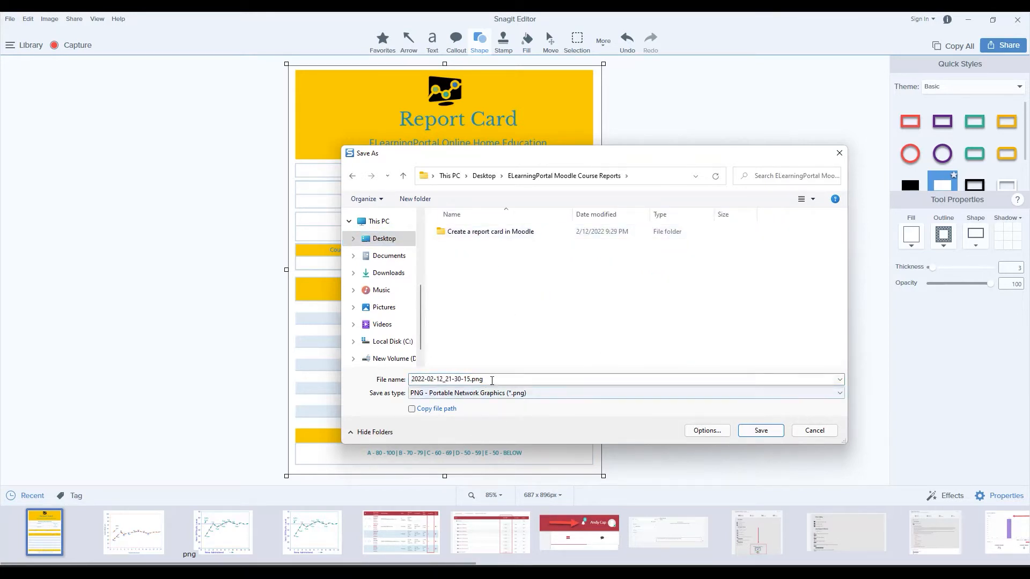
pyautogui.click(492, 380)
pyautogui.write('report card')
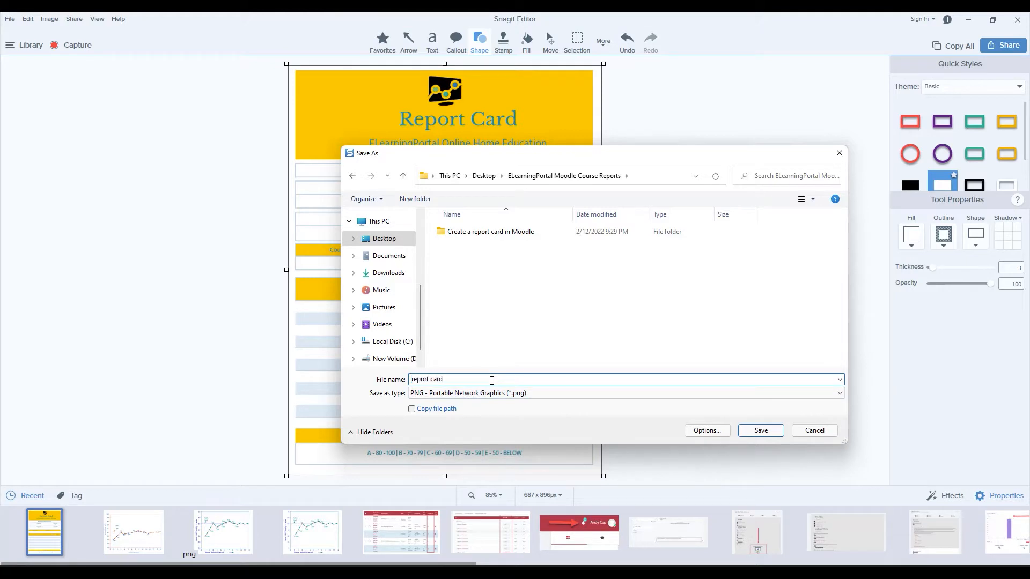
pyautogui.click(760, 430)
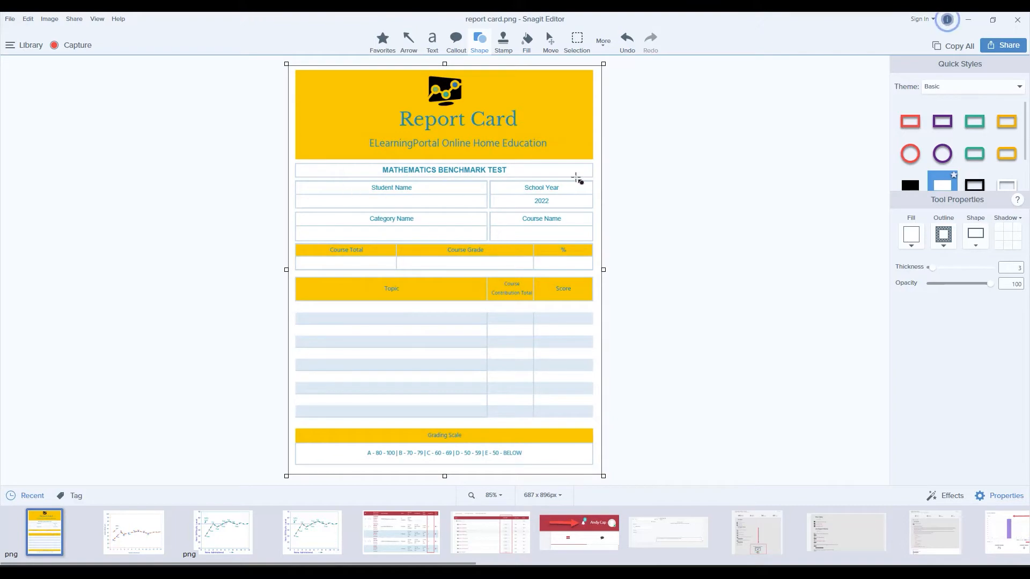
pyautogui.click(1018, 20)
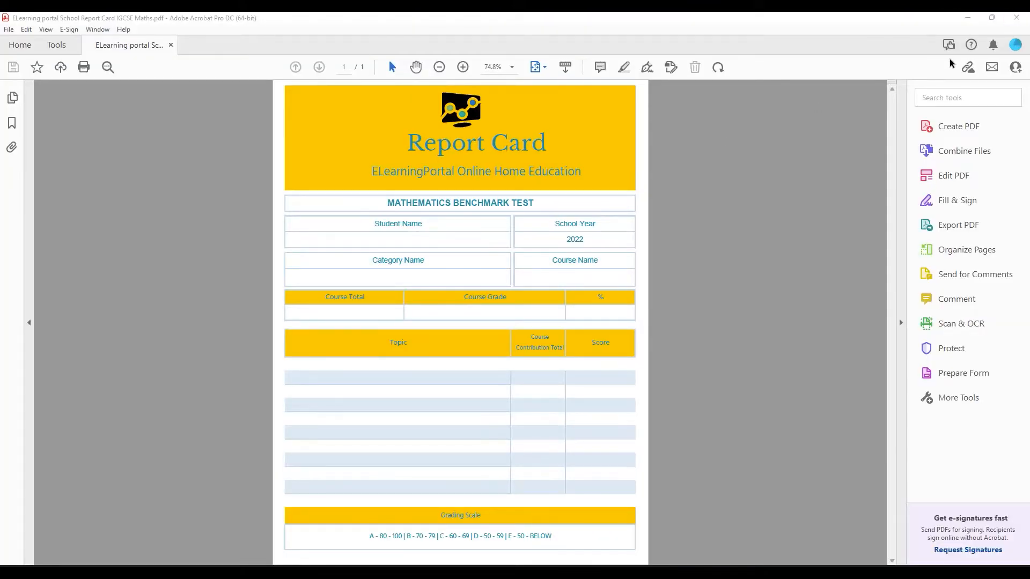
pyautogui.click(1016, 20)
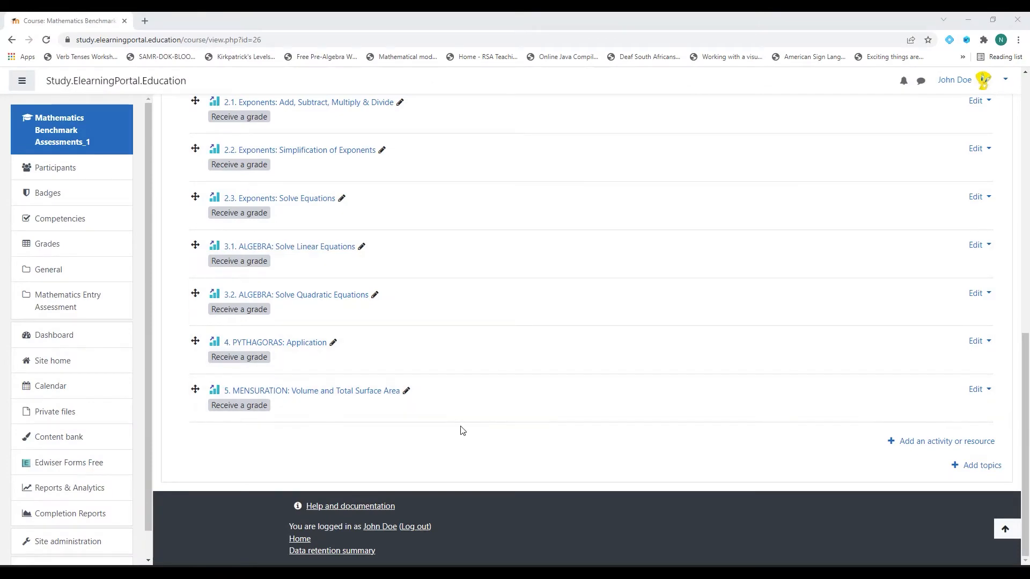
# Turn editing off in the Mathematics Benchmark Assessments_1 course and look over its activity list
pyautogui.scroll(15, 538, 354)
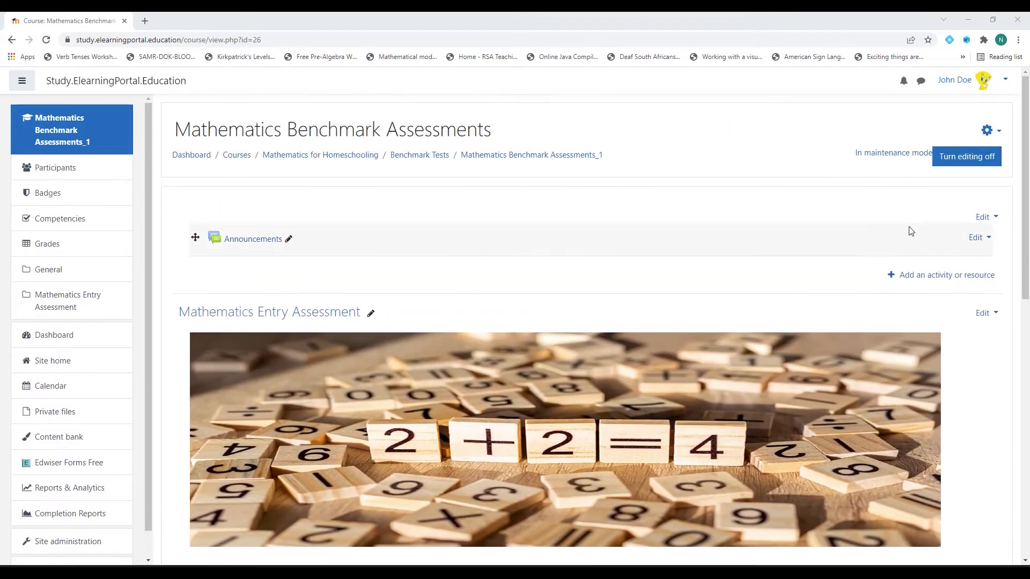
pyautogui.click(967, 162)
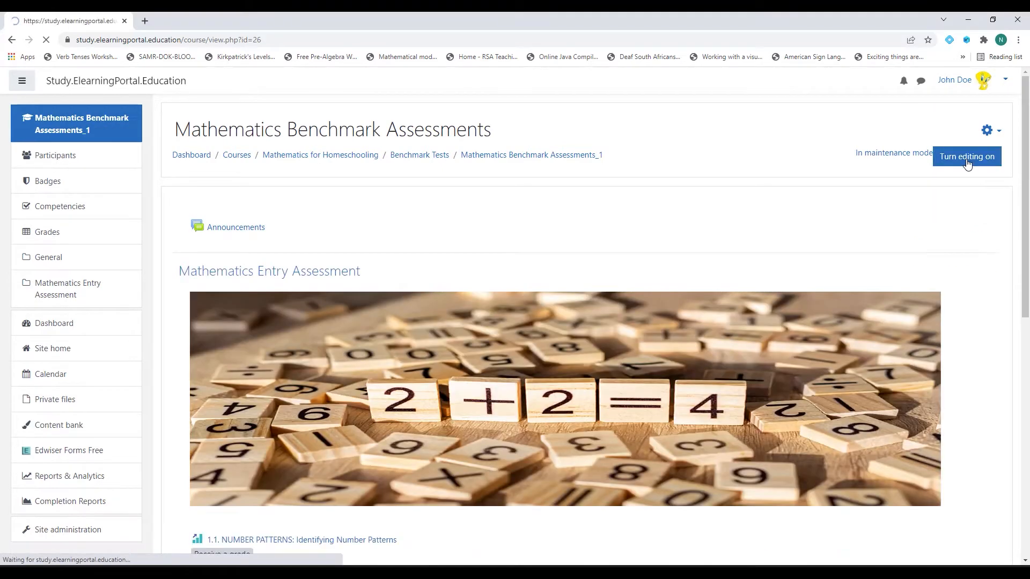
pyautogui.scroll(-10, 622, 367)
pyautogui.scroll(2, 622, 374)
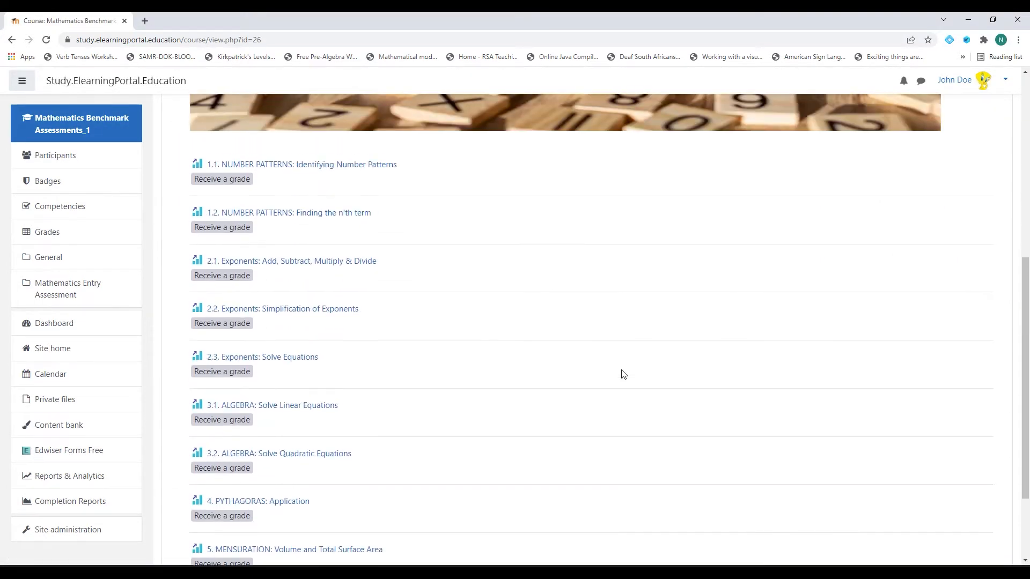
pyautogui.scroll(7, 484, 403)
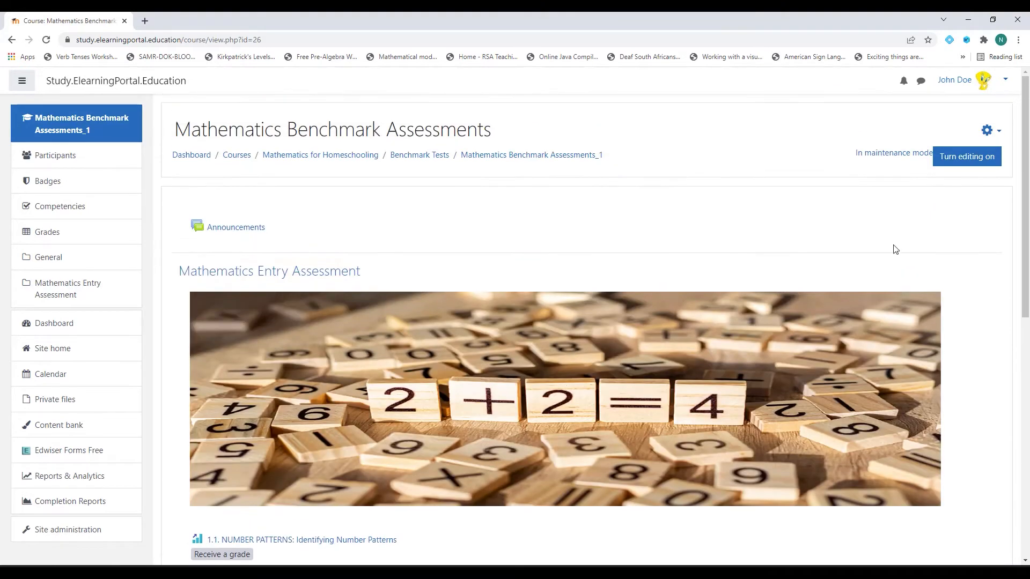
# Turn editing on in the Mathematics Benchmark Assessments_1 course and look over the Mathematics Entry Assessment activities
pyautogui.click(963, 162)
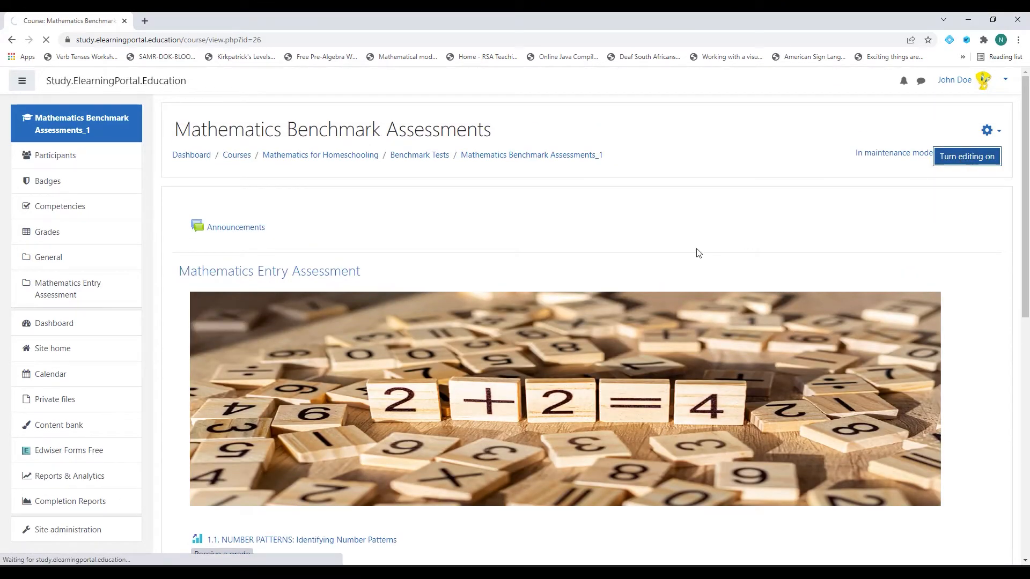
pyautogui.scroll(-10, 504, 303)
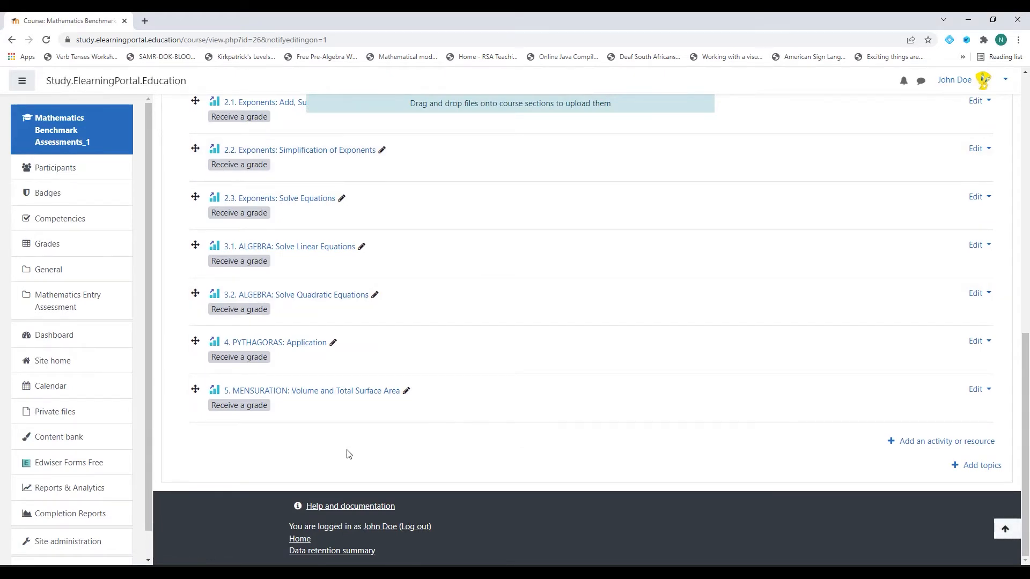
pyautogui.scroll(4, 378, 495)
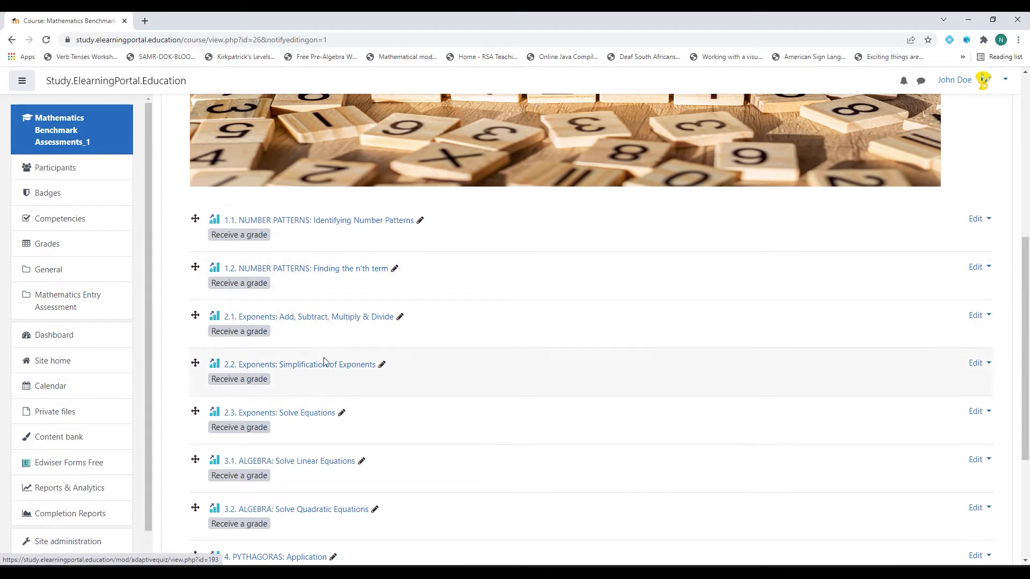
pyautogui.scroll(-3, 317, 411)
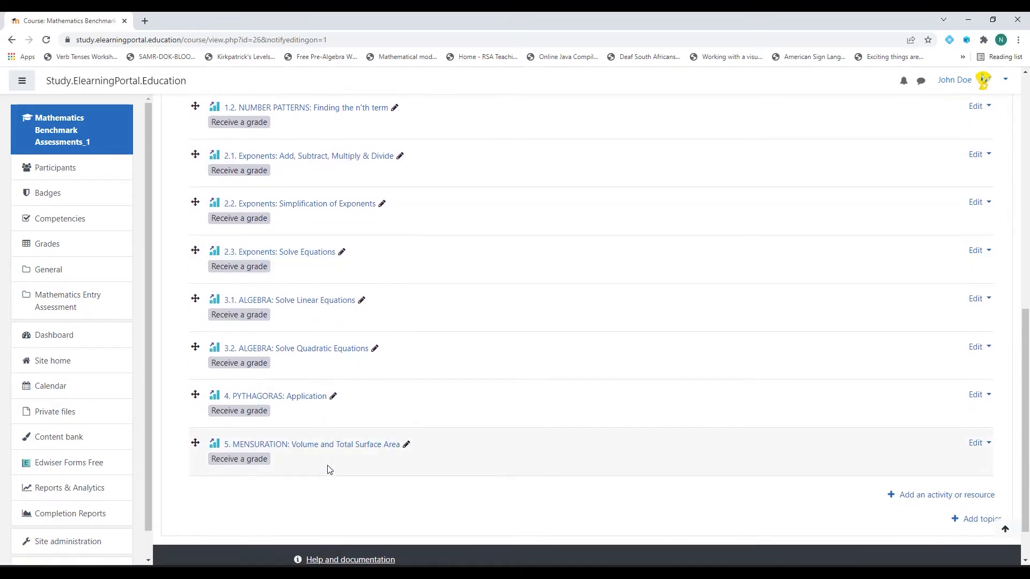
pyautogui.scroll(-1, 329, 470)
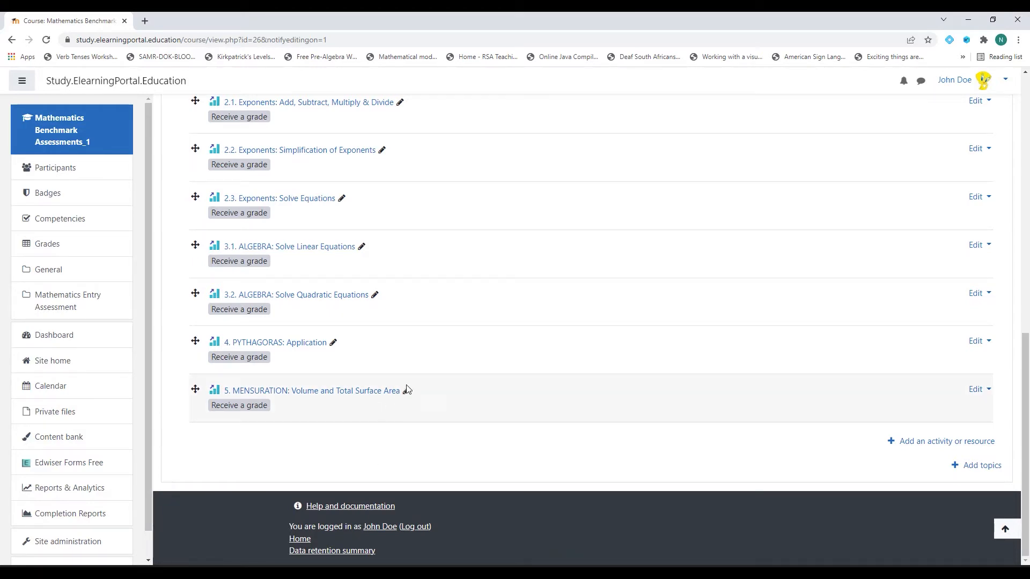
pyautogui.scroll(4, 383, 266)
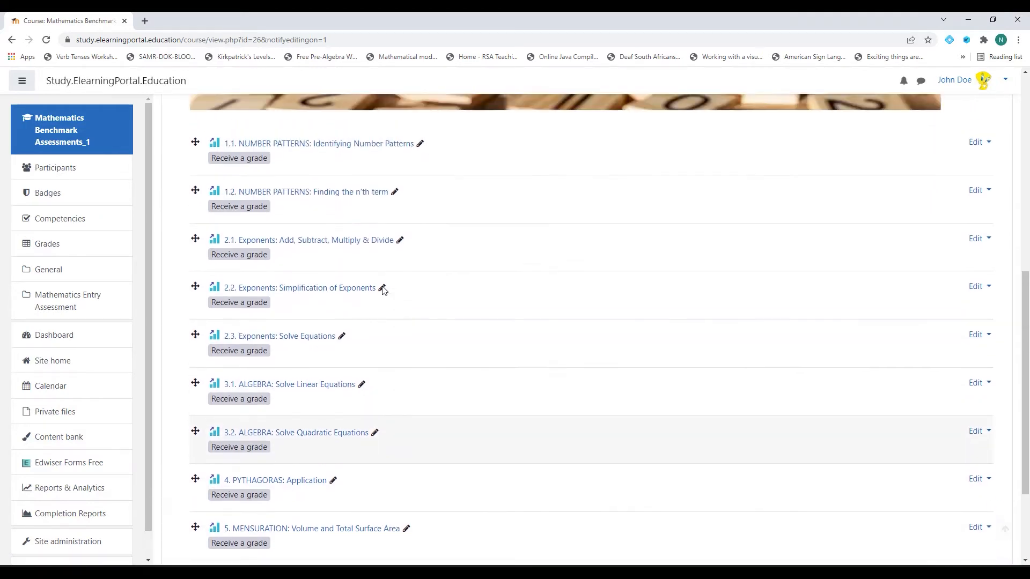
pyautogui.scroll(-4, 349, 464)
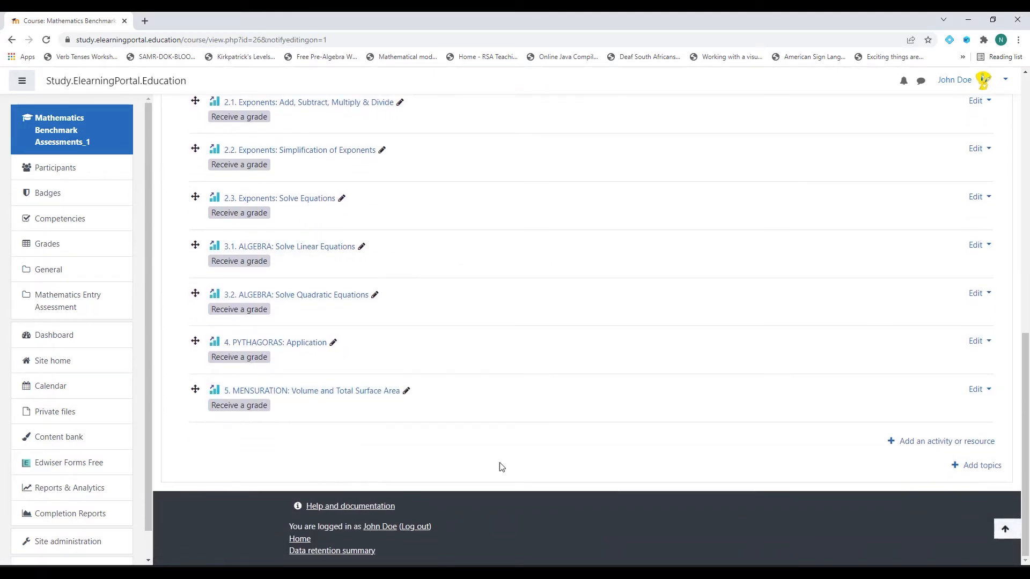
# Add a Custom certificate activity to the Mathematics Entry Assessment section and name it Report Card
pyautogui.click(924, 448)
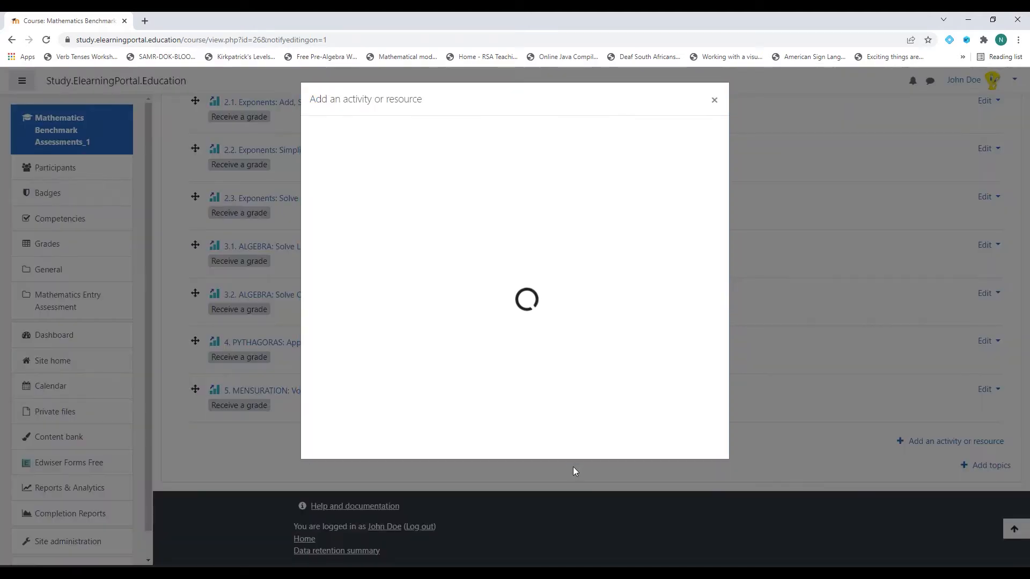
pyautogui.scroll(-1, 459, 329)
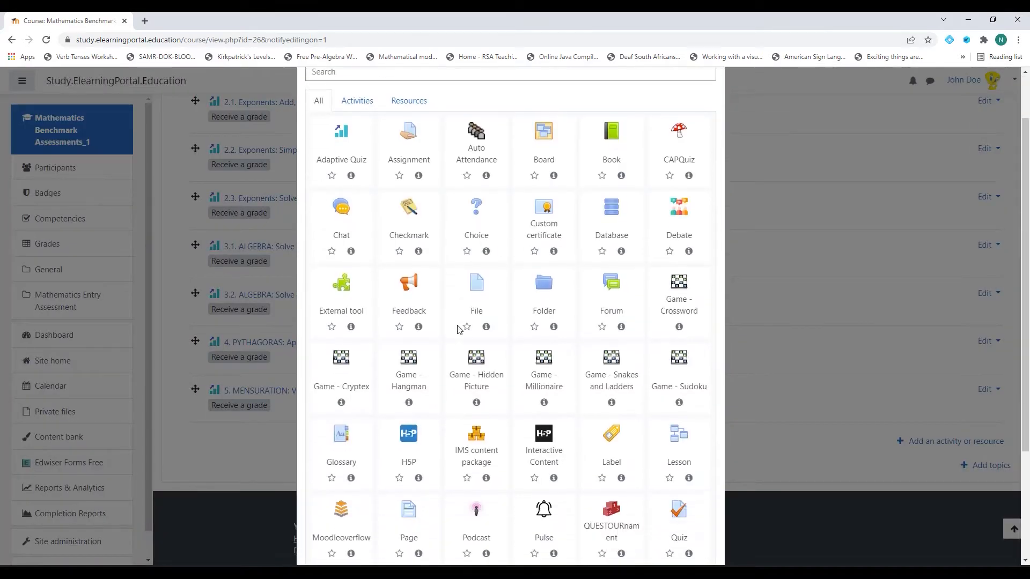
pyautogui.scroll(-3, 459, 328)
pyautogui.scroll(3, 459, 328)
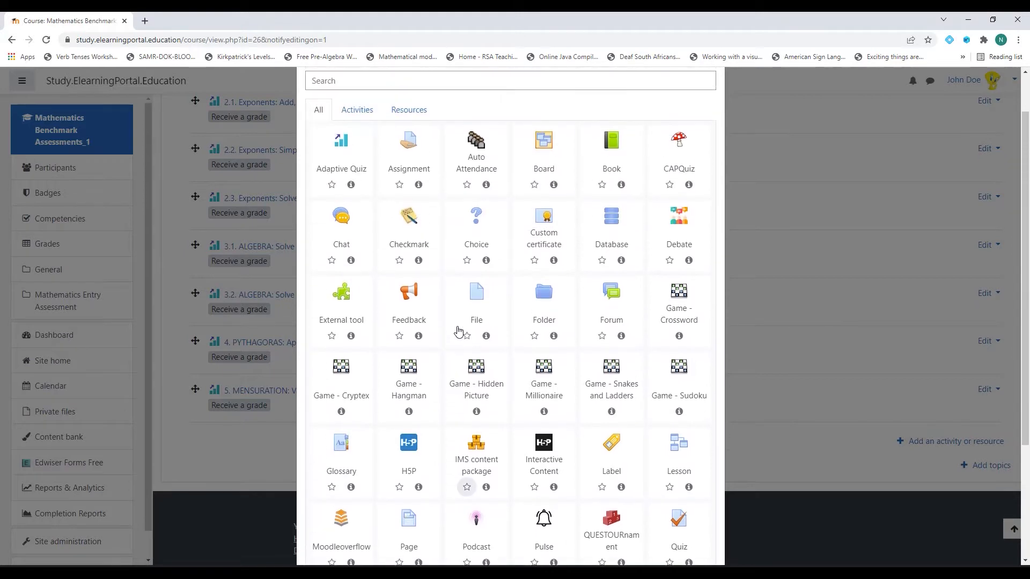
pyautogui.click(544, 239)
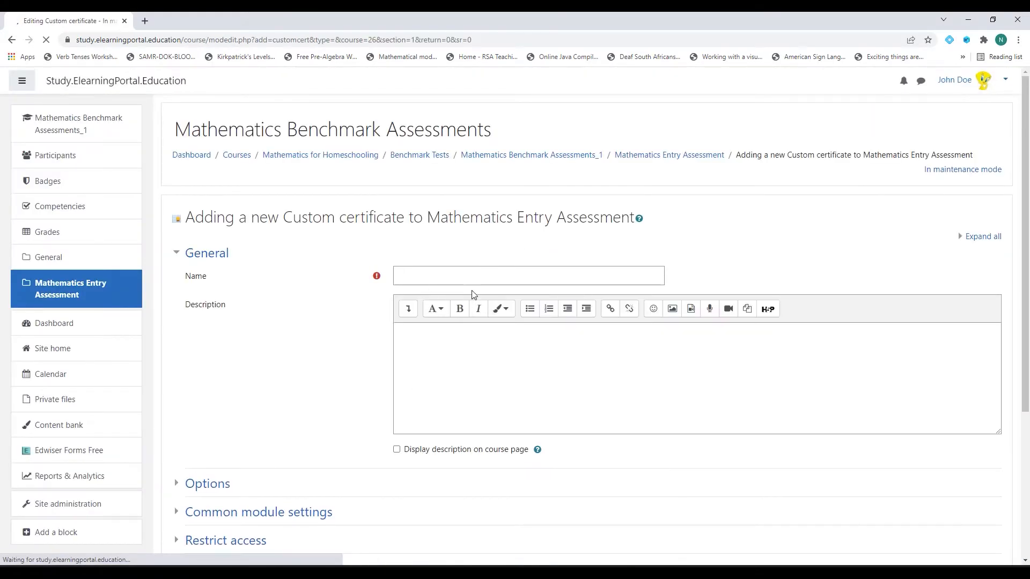
pyautogui.click(465, 280)
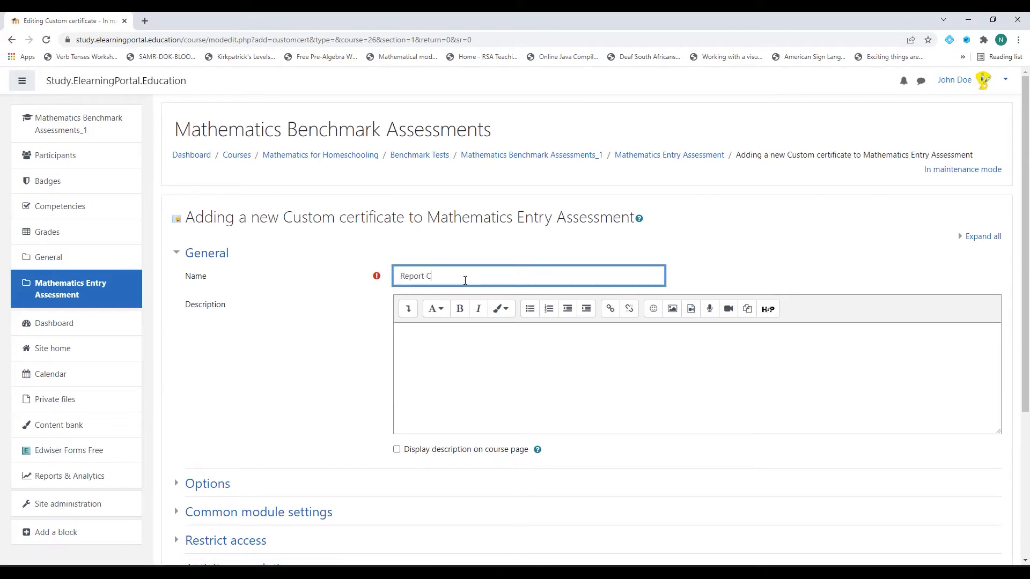
# In the certificate's options, check the delivery choices and set both Email students and Email teachers to Yes
pyautogui.scroll(-3, 344, 365)
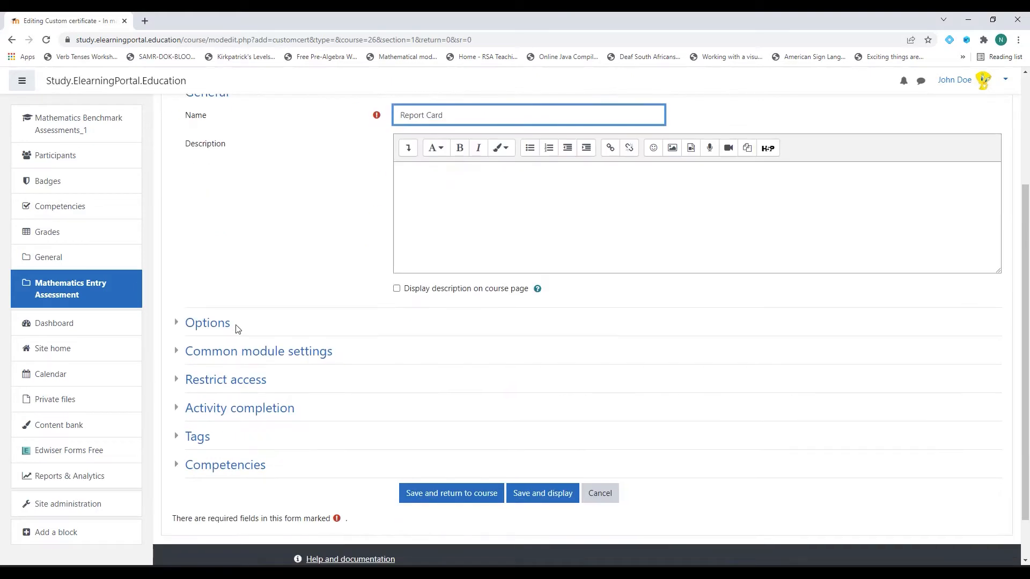
pyautogui.click(236, 325)
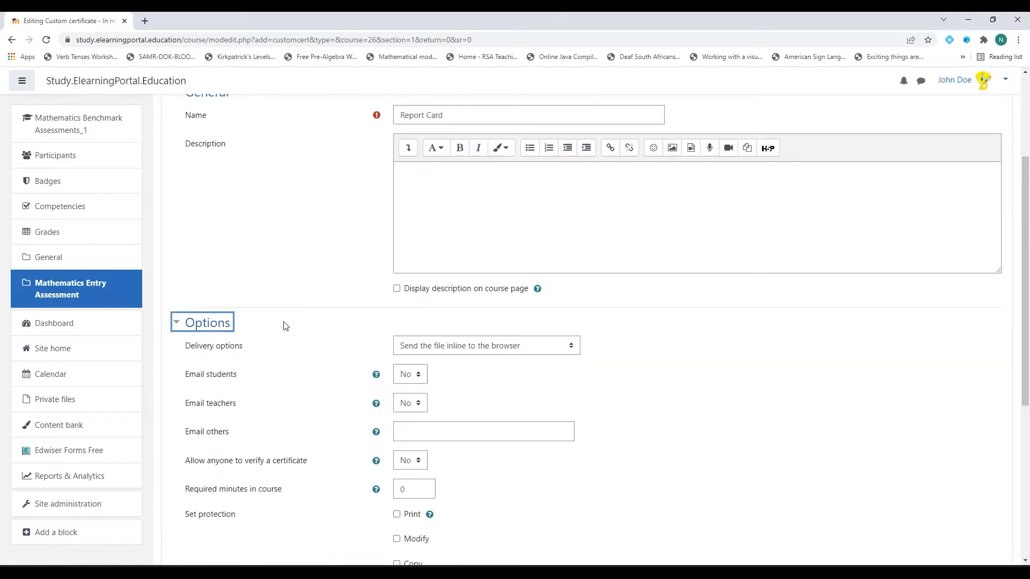
pyautogui.scroll(-2, 284, 327)
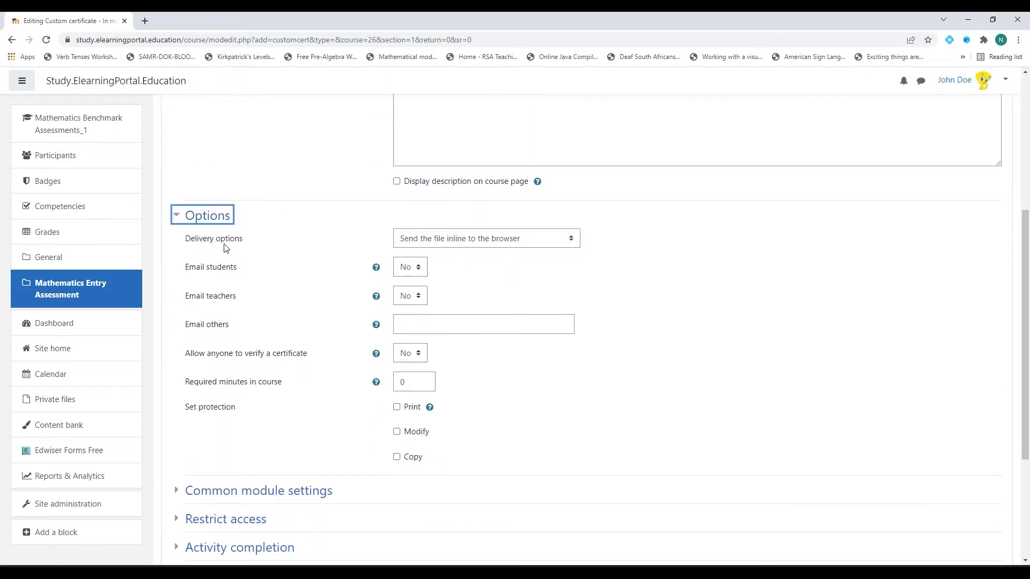
pyautogui.click(497, 240)
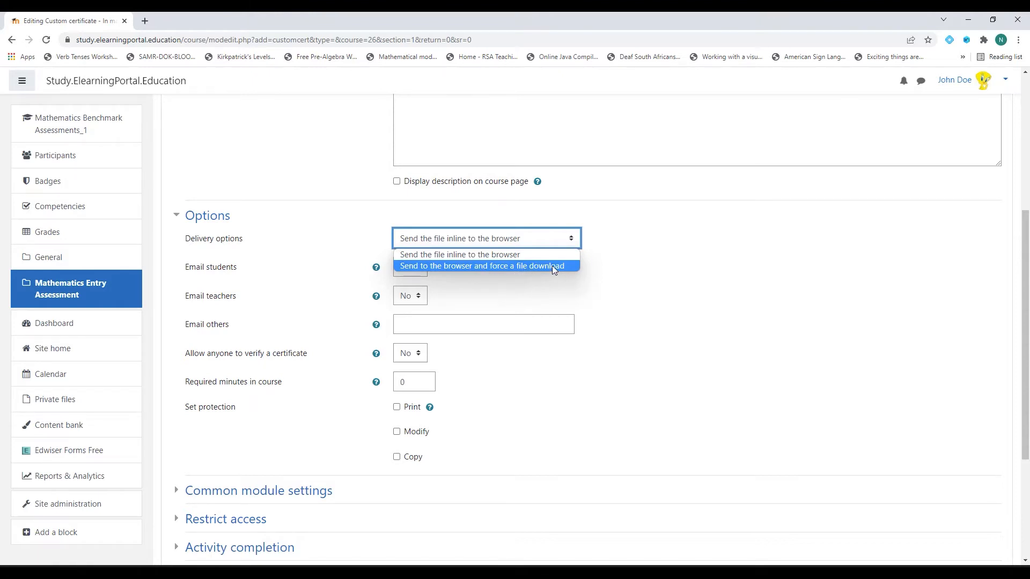
pyautogui.click(660, 273)
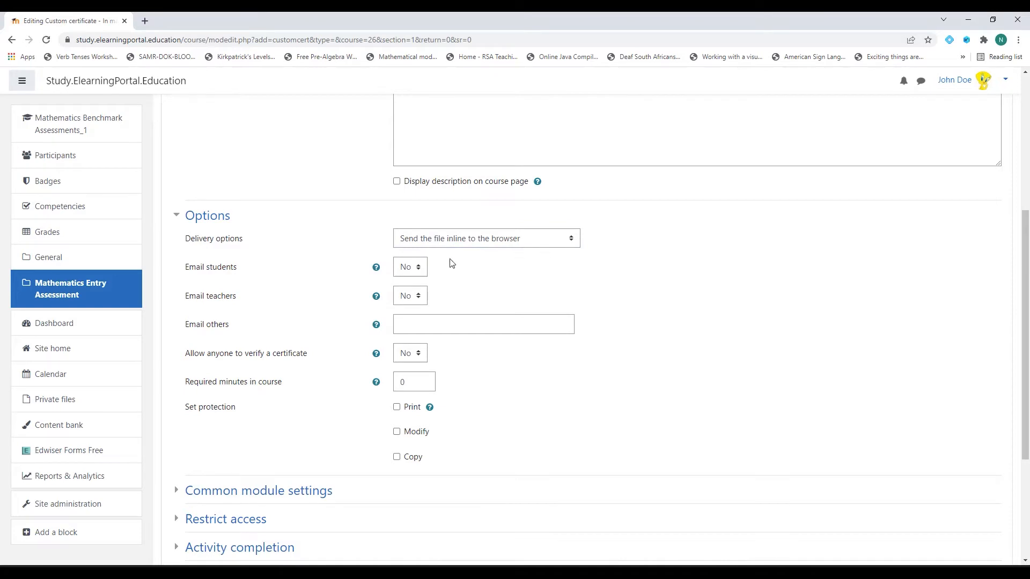
pyautogui.click(402, 276)
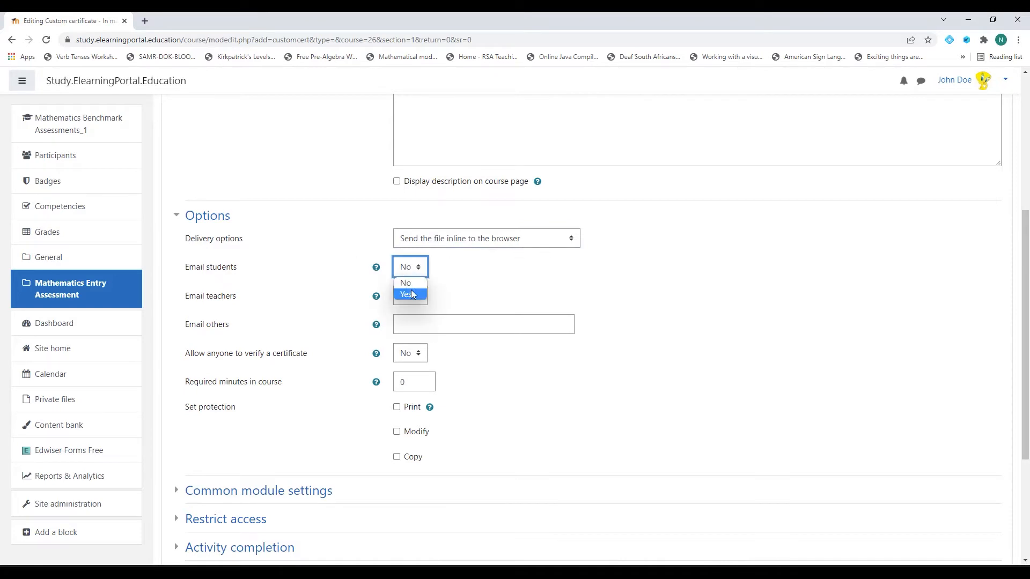
pyautogui.click(412, 291)
pyautogui.click(418, 301)
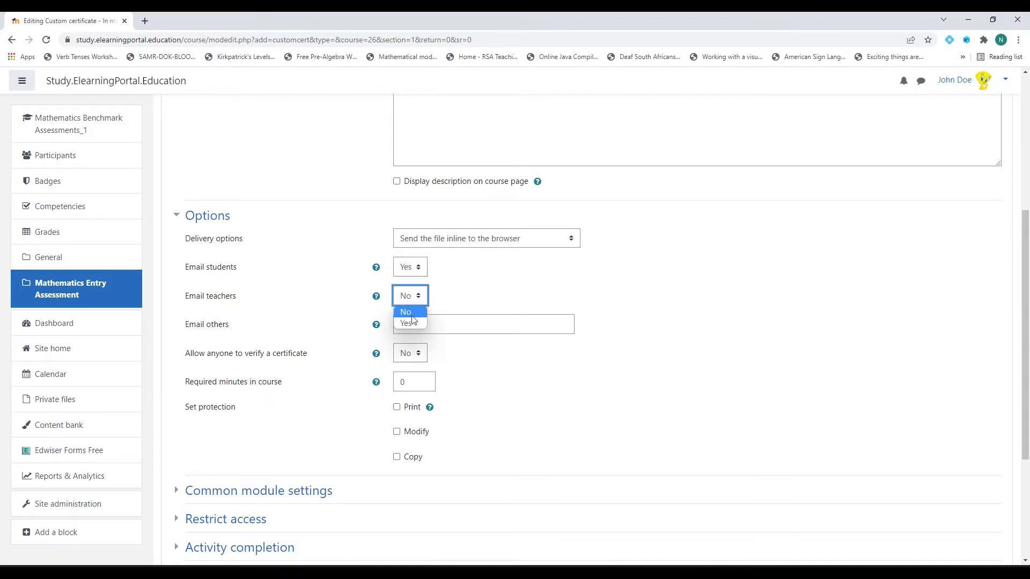
pyautogui.click(407, 320)
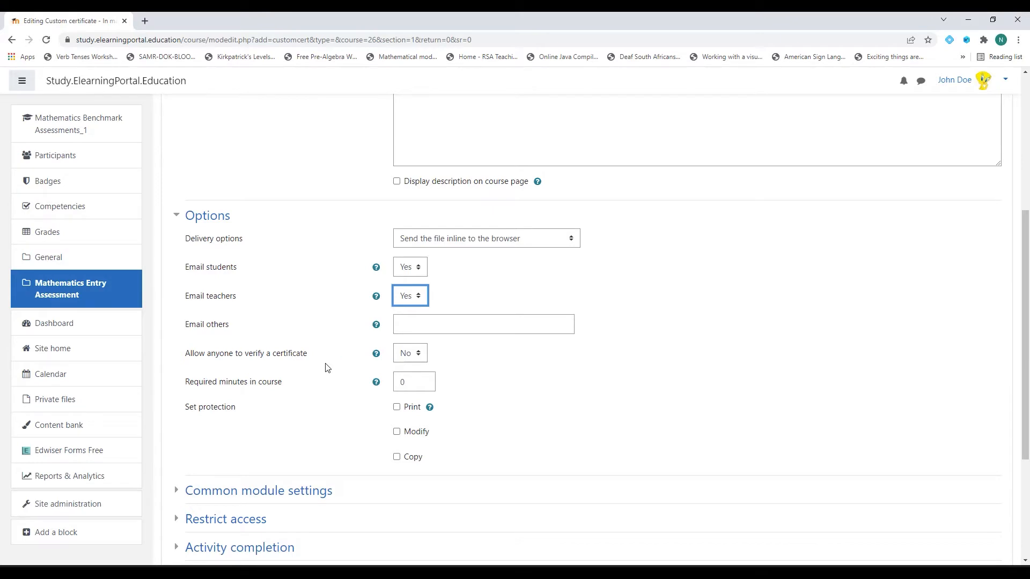
# Set the certificate's protection to Print only, leaving Modify and Copy unticked
pyautogui.scroll(-1, 327, 367)
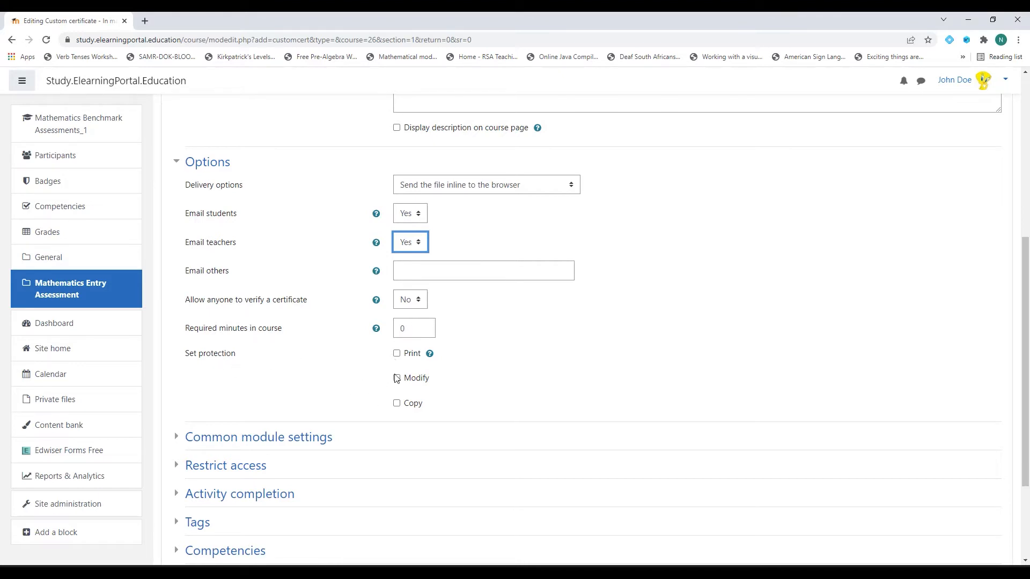
pyautogui.click(396, 354)
pyautogui.click(396, 378)
pyautogui.click(398, 405)
pyautogui.click(397, 379)
pyautogui.click(396, 403)
# Restrict the certificate's access by activity completion of 1.1. NUMBER PATTERNS: Identifying Number Patterns
pyautogui.scroll(-2, 303, 375)
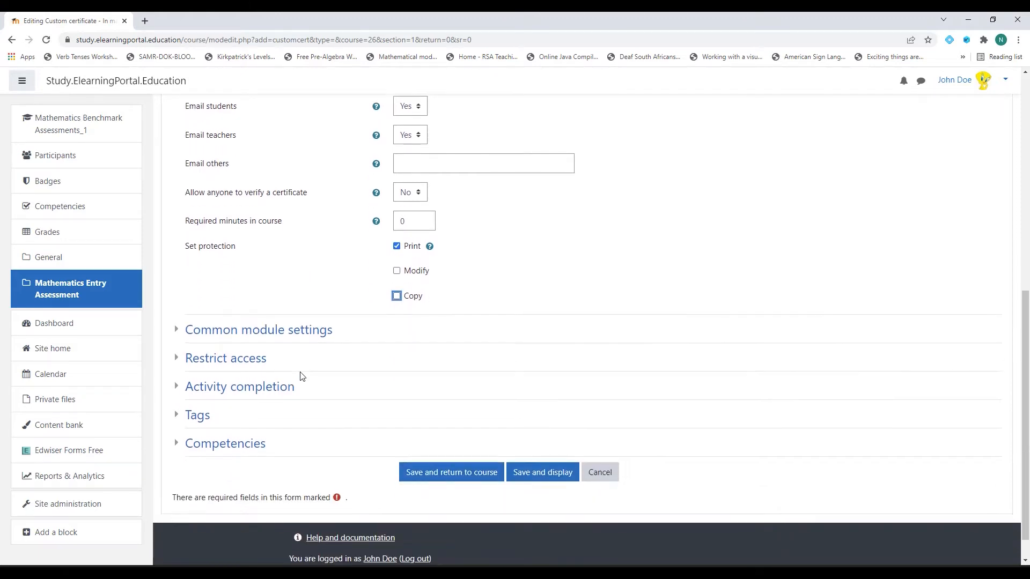
pyautogui.click(283, 339)
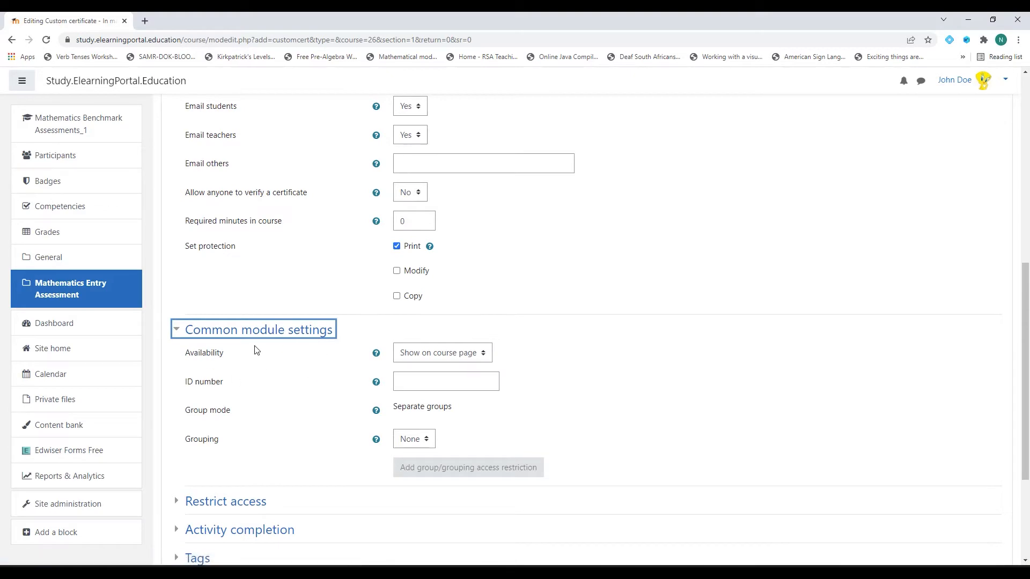
pyautogui.click(258, 334)
pyautogui.click(244, 364)
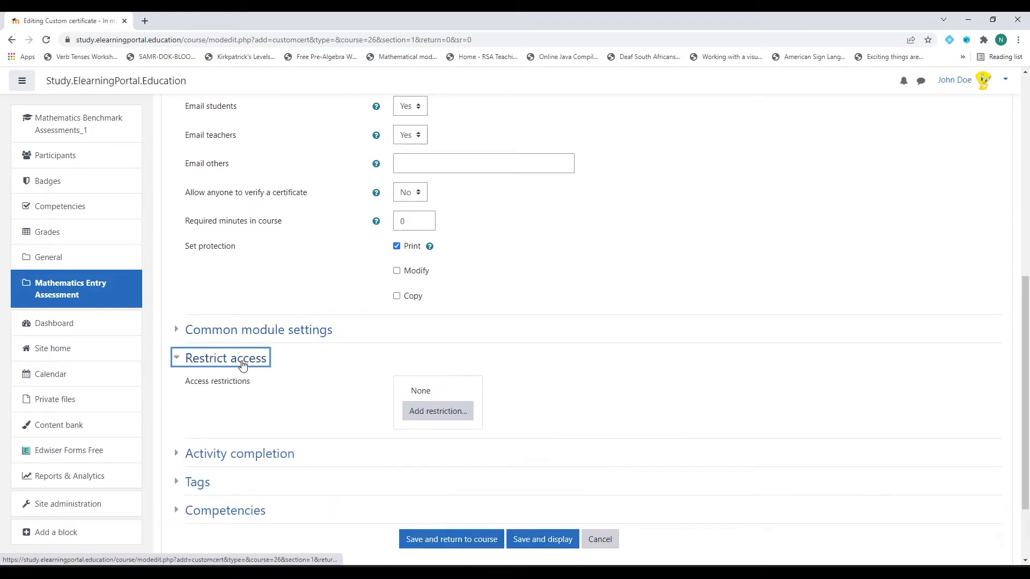
pyautogui.scroll(-1, 339, 383)
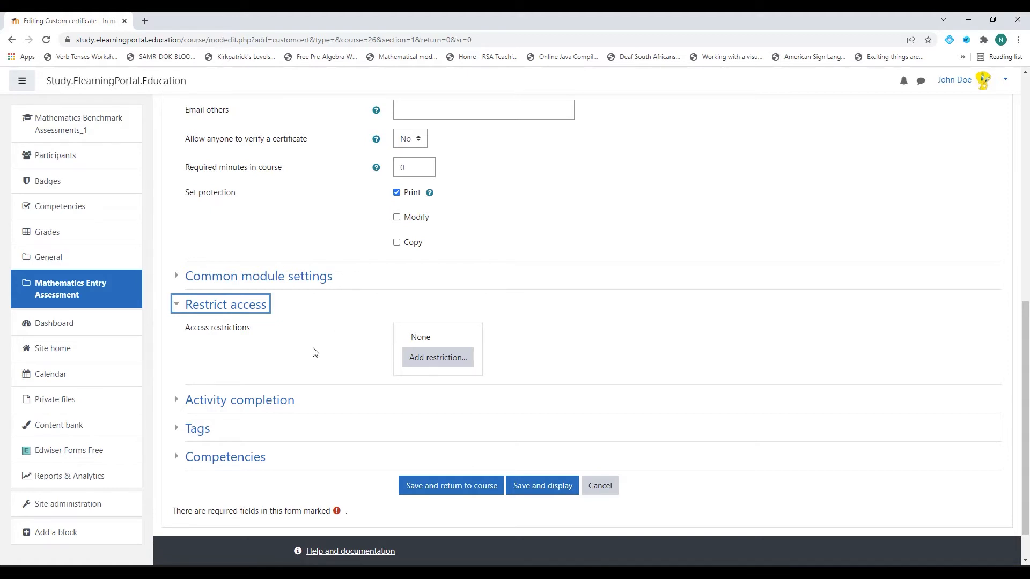
pyautogui.click(424, 363)
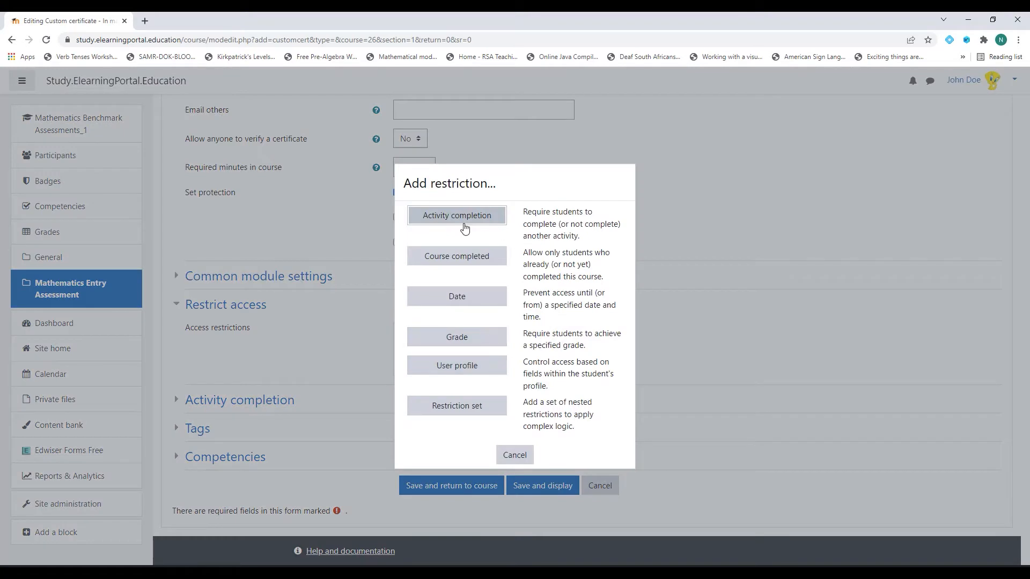
pyautogui.click(468, 218)
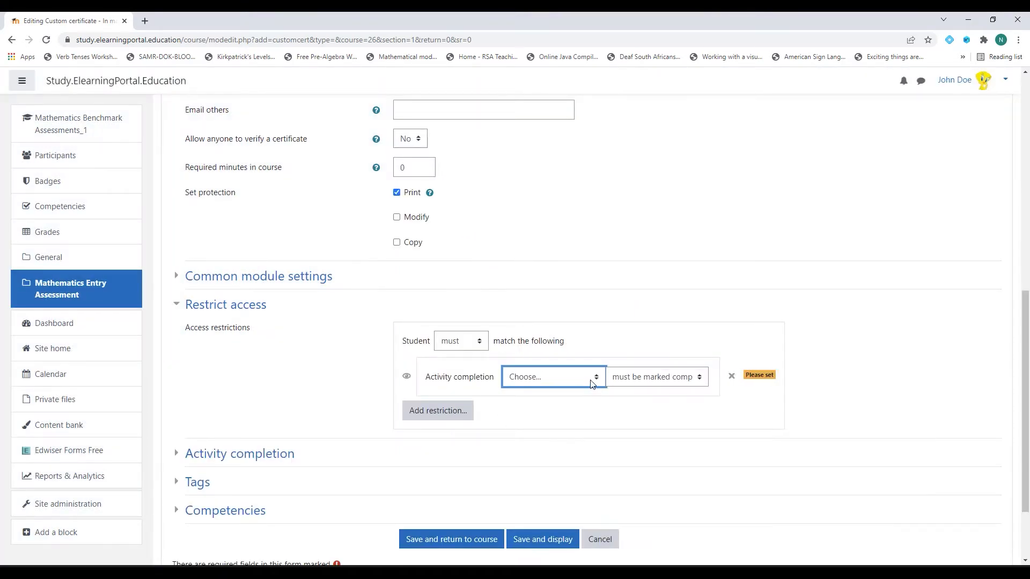
pyautogui.click(593, 382)
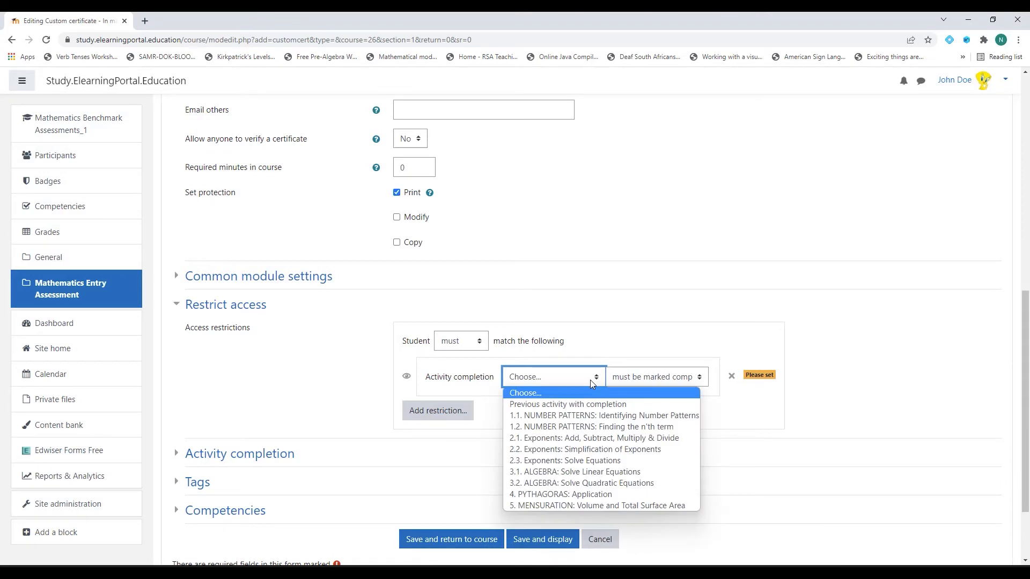
pyautogui.click(581, 417)
# Add activity completion restrictions for 1.2. NUMBER PATTERNS: Finding the n'th term and 2.1. Exponents: Add, Subtract, Multiply & Divide
pyautogui.click(436, 410)
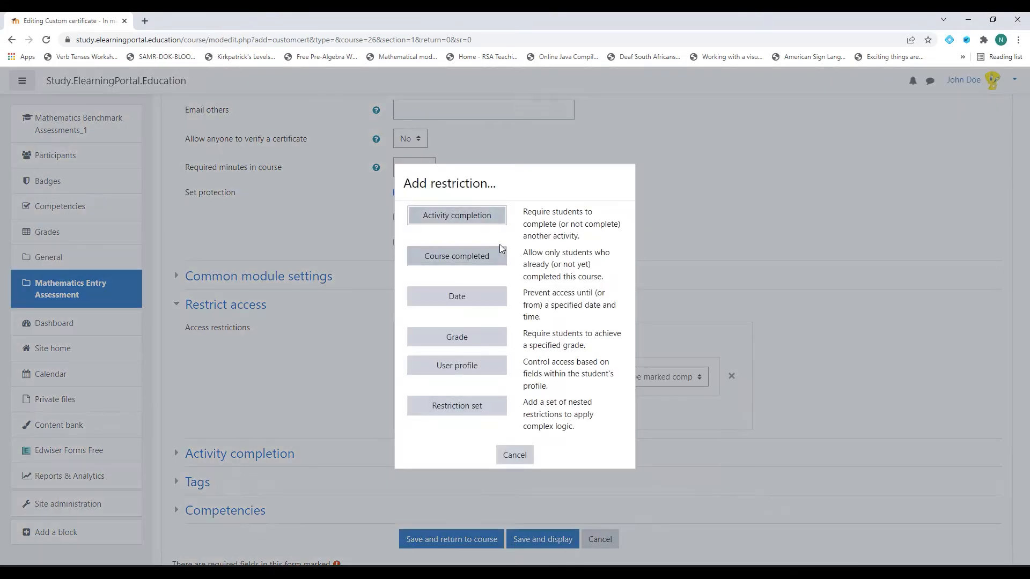
pyautogui.click(474, 220)
pyautogui.click(581, 437)
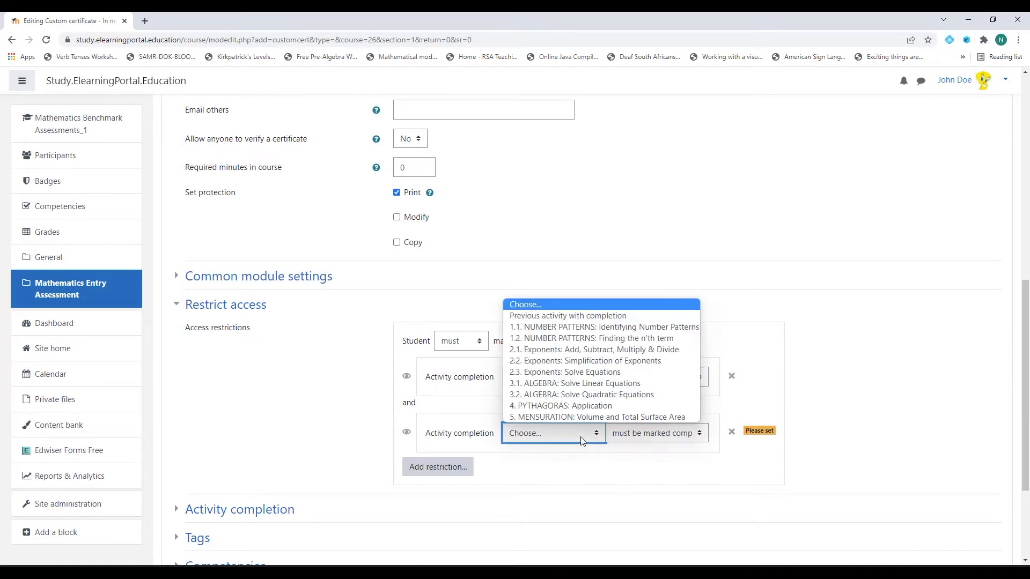
pyautogui.click(590, 338)
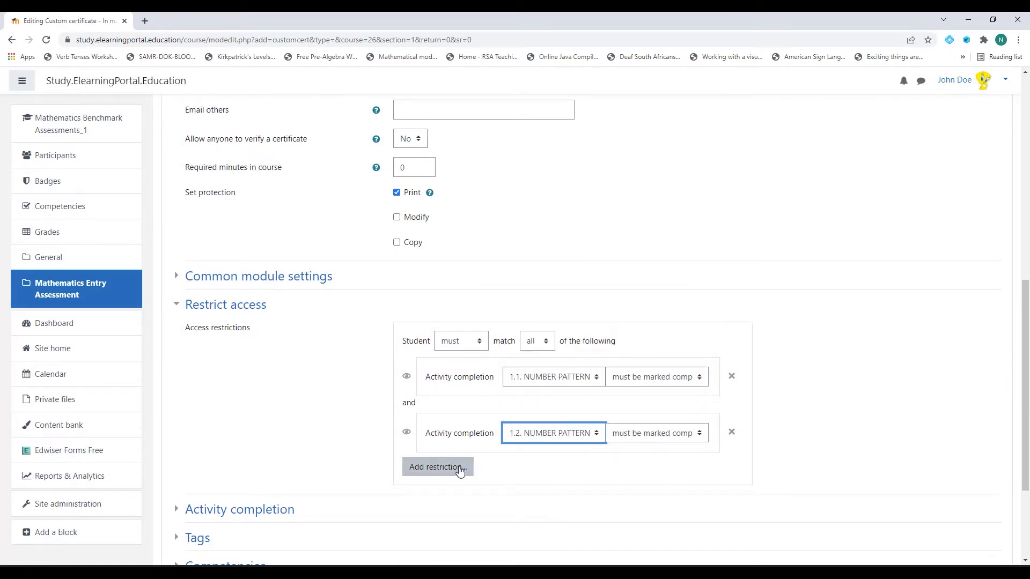
pyautogui.click(460, 470)
pyautogui.click(468, 218)
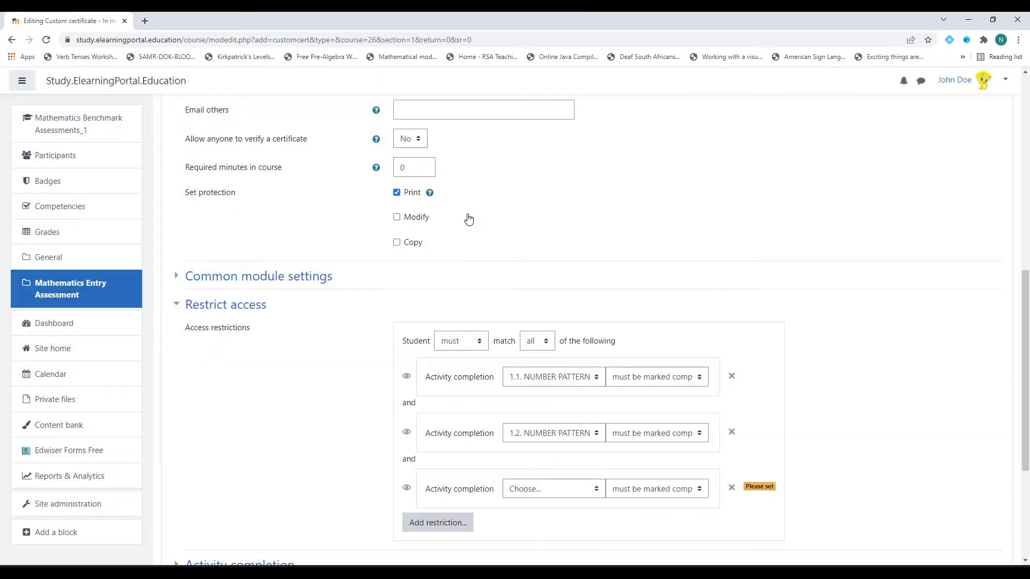
pyautogui.click(572, 495)
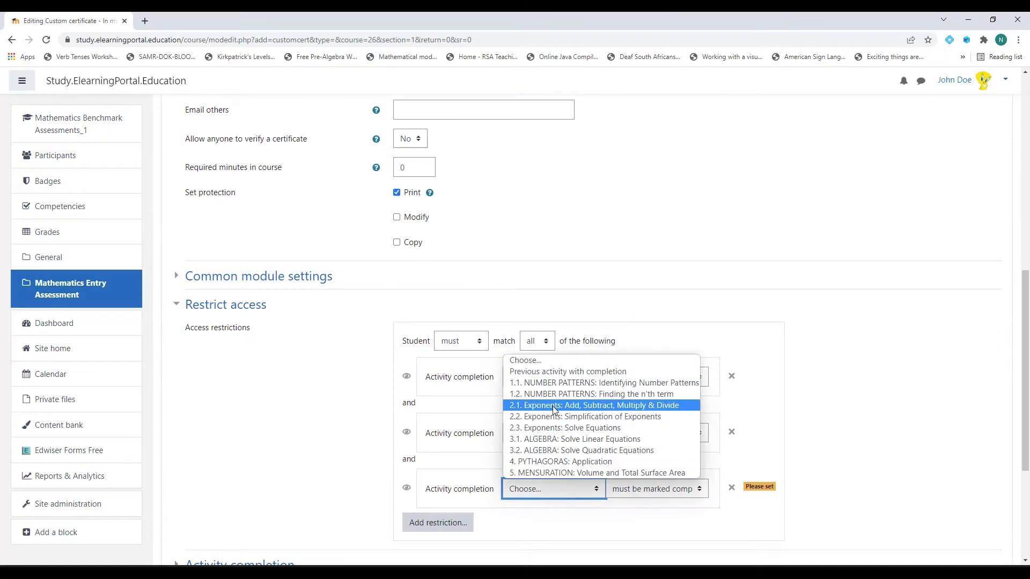
pyautogui.click(554, 397)
# Add activity completion restrictions for 2.2. Exponents: Simplification of Exponents and 2.3. Exponents: Solve Equations
pyautogui.scroll(-3, 346, 395)
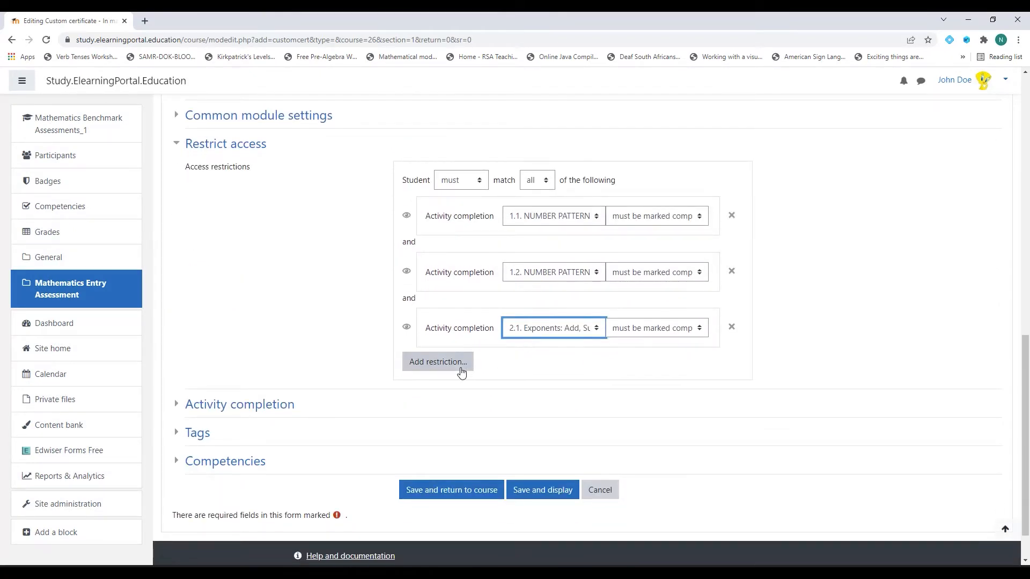
pyautogui.click(459, 367)
pyautogui.click(471, 216)
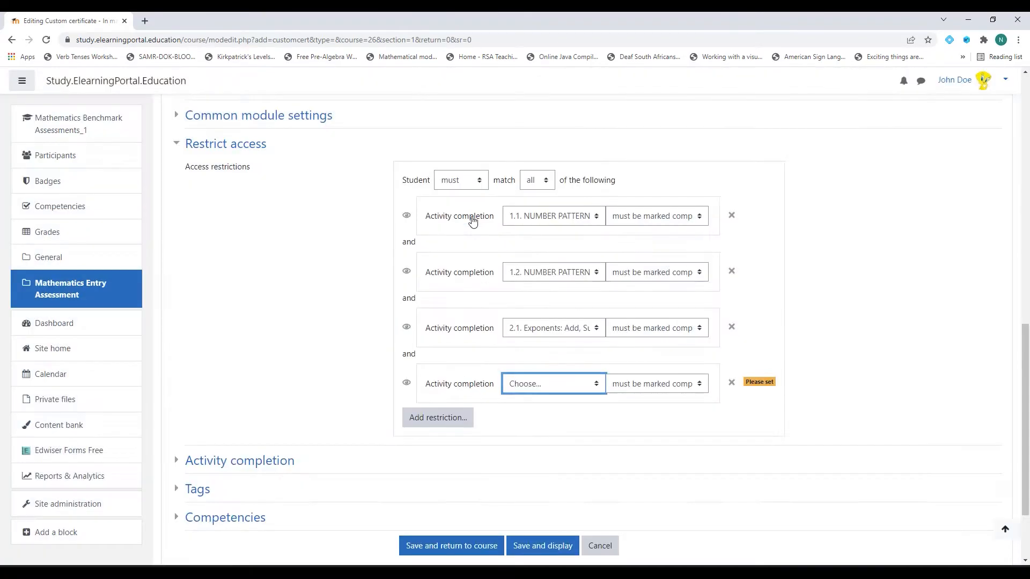
pyautogui.click(562, 385)
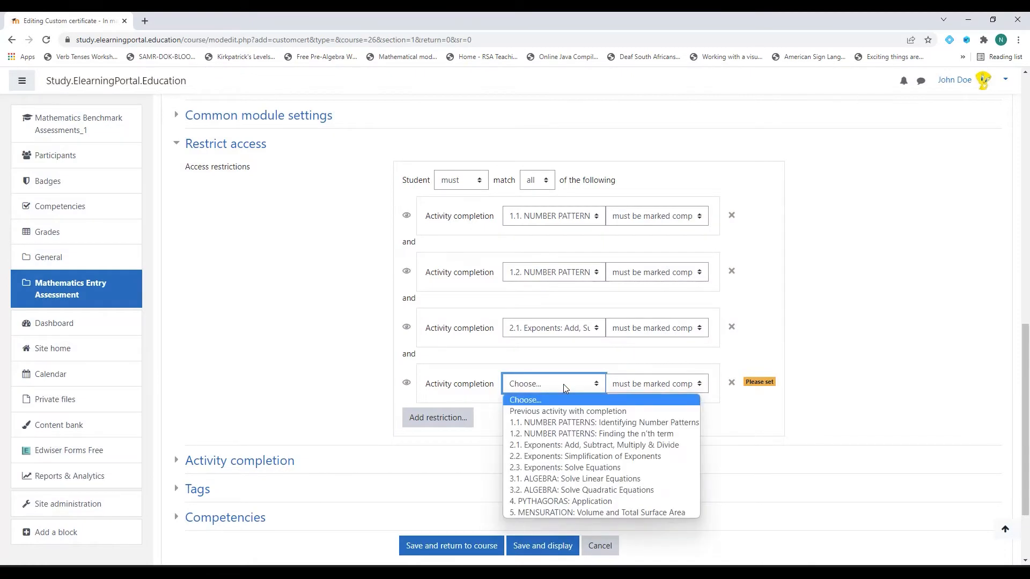
pyautogui.click(560, 456)
pyautogui.click(437, 418)
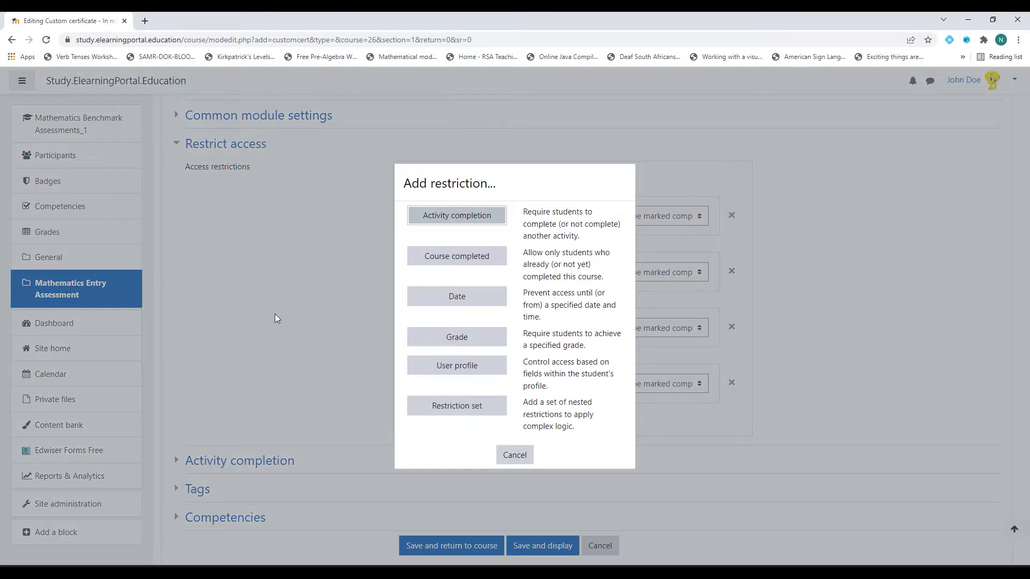
pyautogui.click(474, 216)
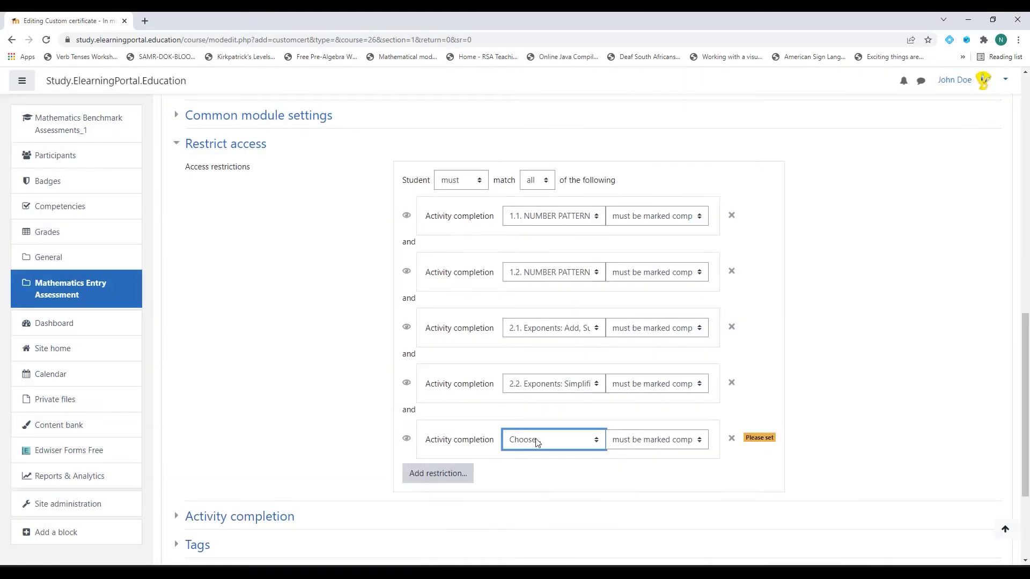
pyautogui.click(553, 447)
pyautogui.click(534, 378)
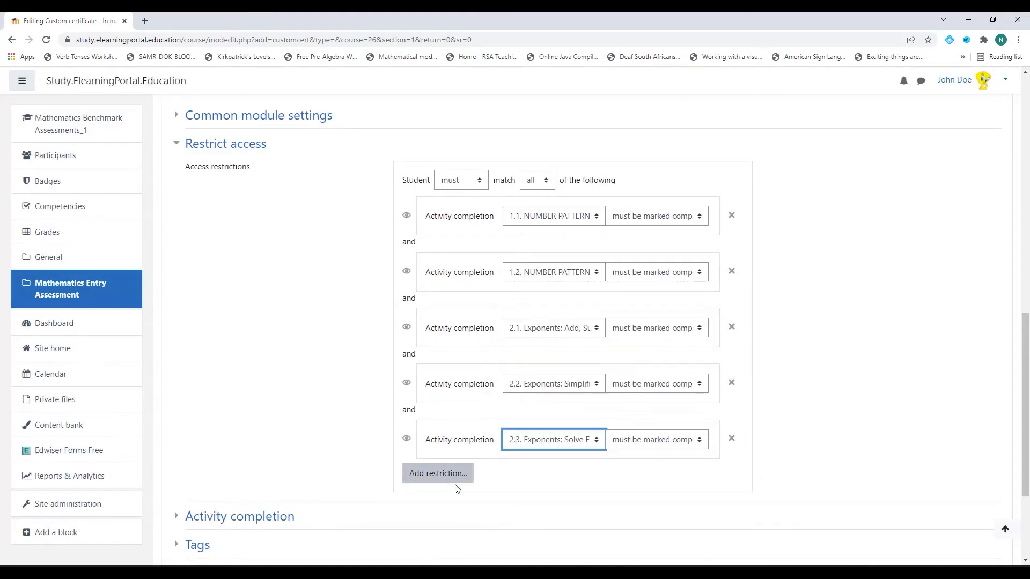
# Add activity completion restrictions for 3.1. ALGEBRA: Solve Linear Equations and 3.2. ALGEBRA: Solve Quadratic Equations
pyautogui.click(443, 475)
pyautogui.click(469, 220)
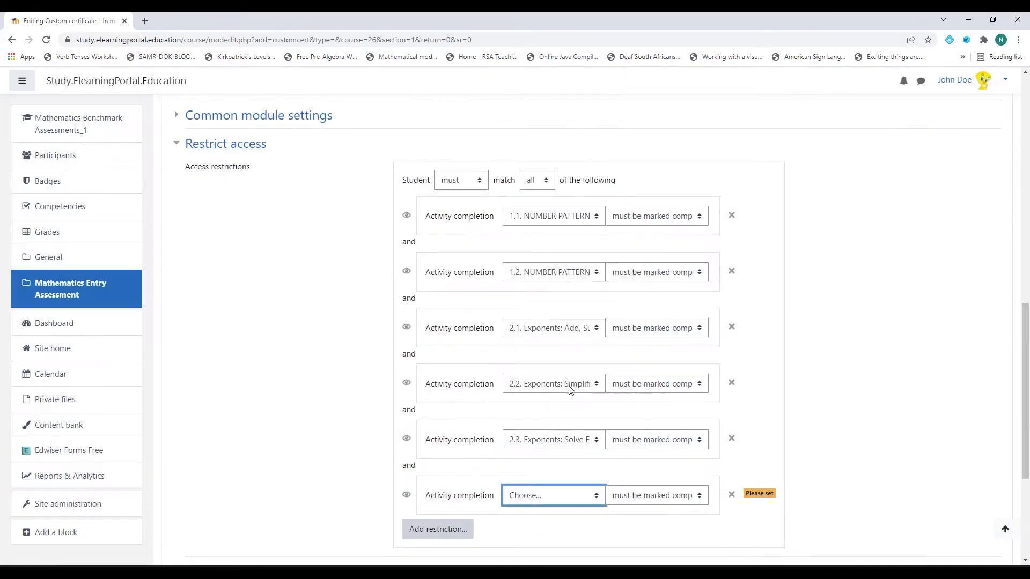
pyautogui.click(560, 497)
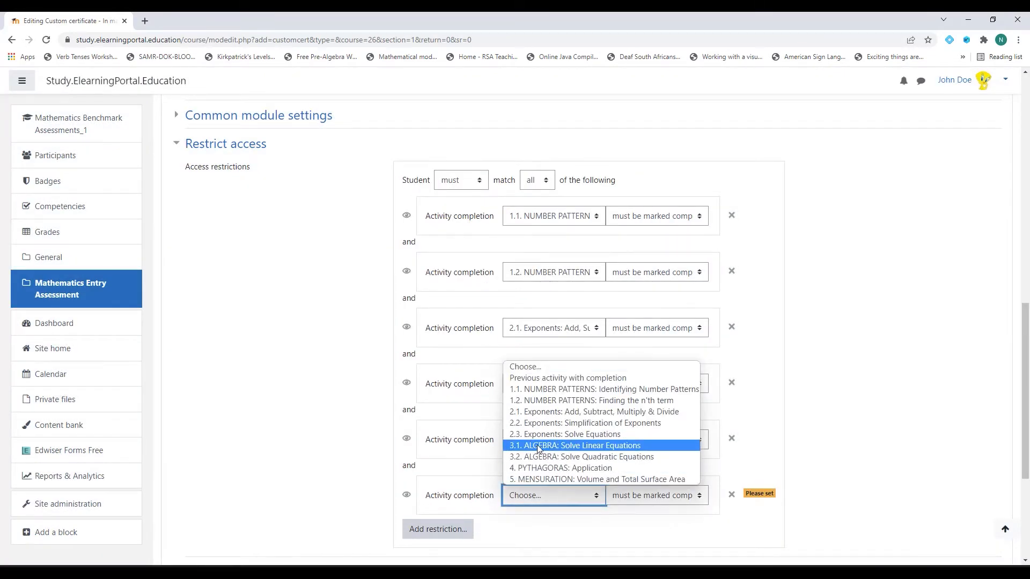
pyautogui.click(536, 445)
pyautogui.click(466, 529)
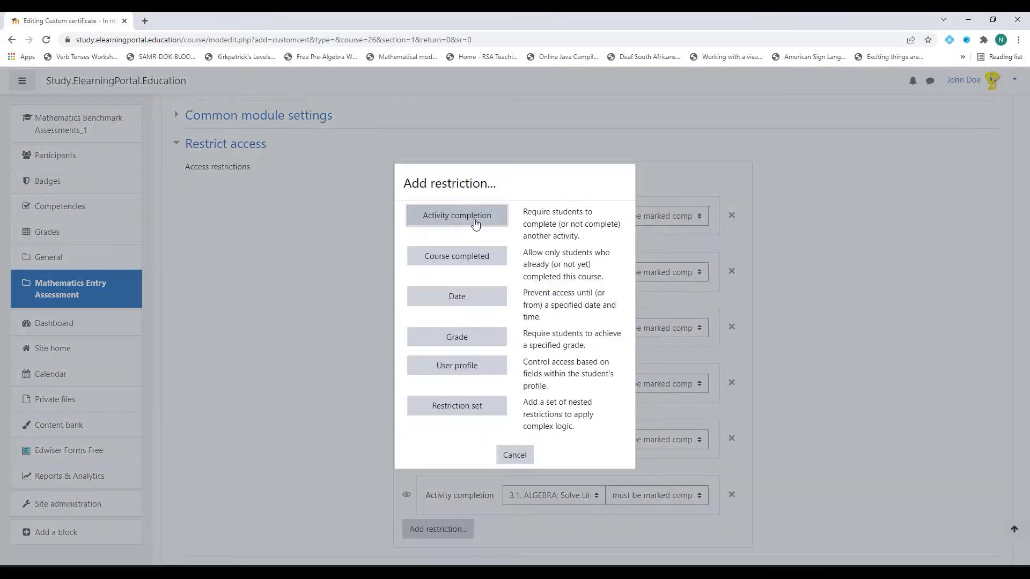
pyautogui.click(474, 220)
pyautogui.scroll(-4, 548, 390)
pyautogui.click(557, 338)
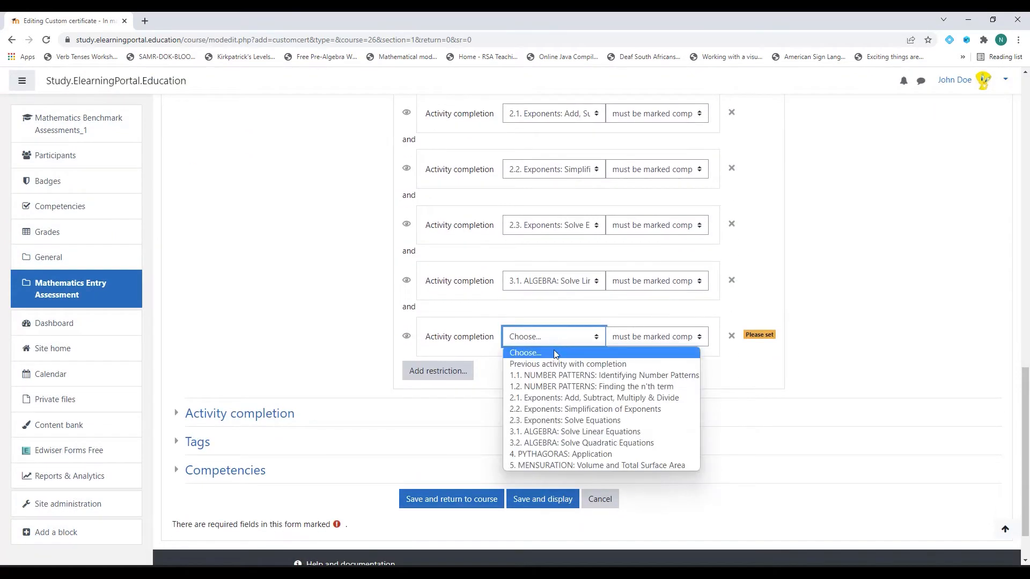
pyautogui.click(544, 442)
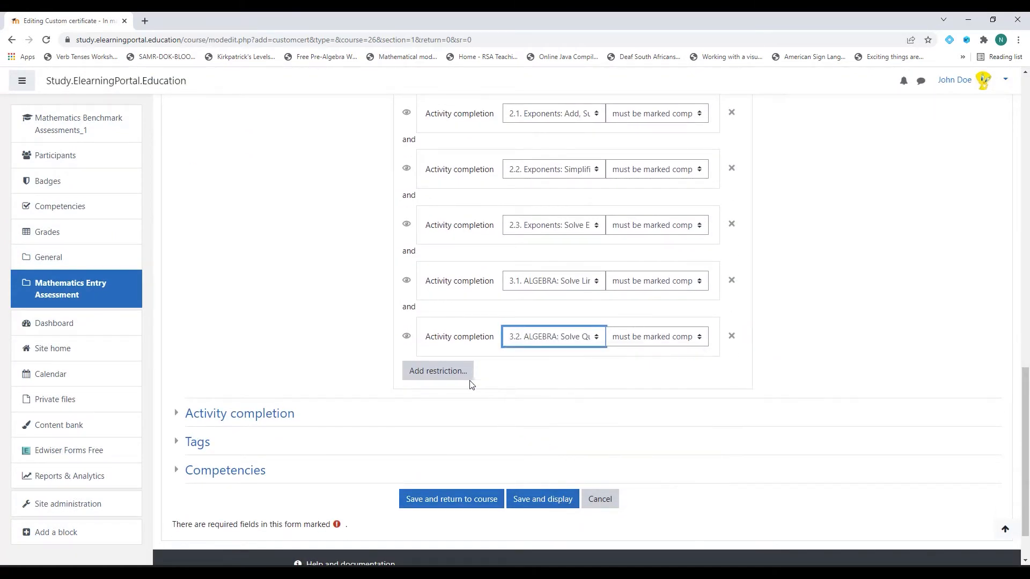
# Add activity completion restrictions for 4. PYTHAGORAS: Application and 5. MENSURATION: Volume and Total Surface Area
pyautogui.click(458, 373)
pyautogui.click(475, 220)
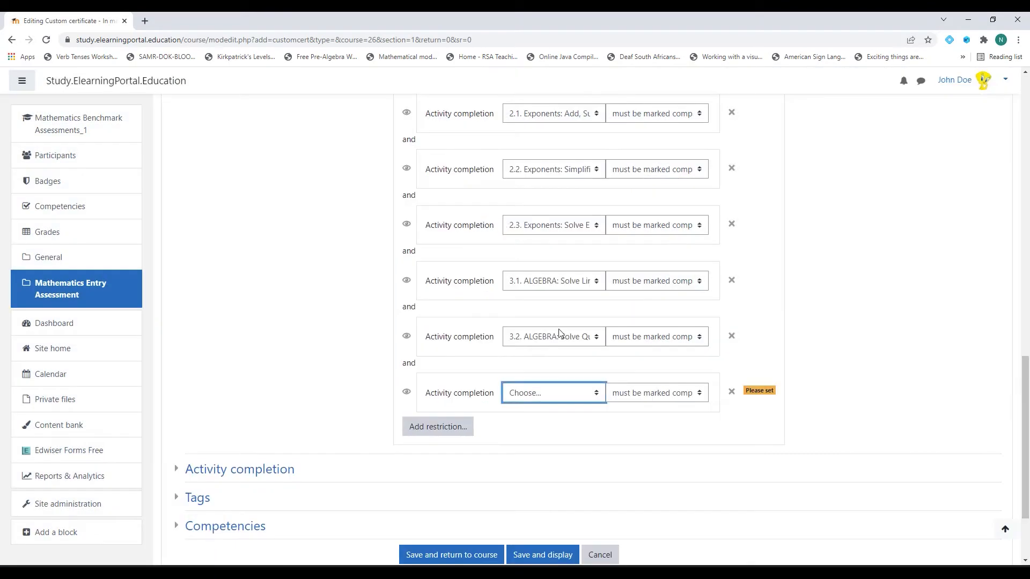
pyautogui.click(564, 394)
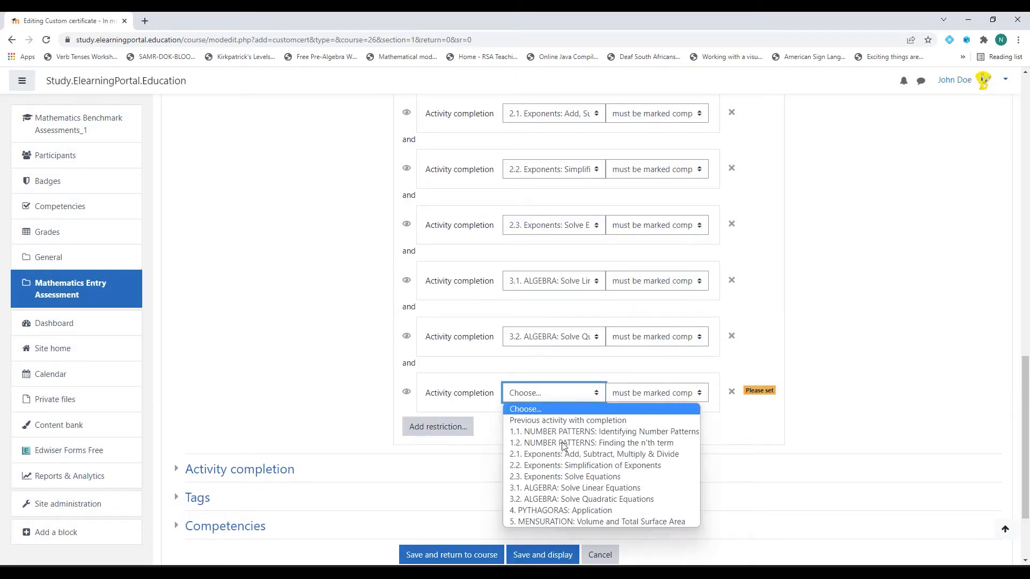
pyautogui.click(550, 506)
pyautogui.click(460, 427)
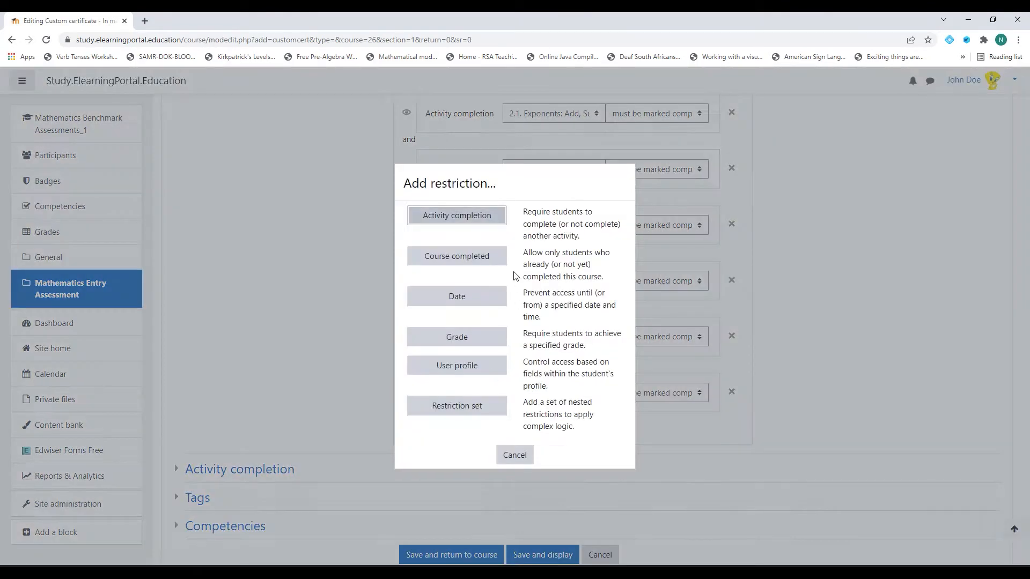
pyautogui.click(474, 221)
pyautogui.click(535, 457)
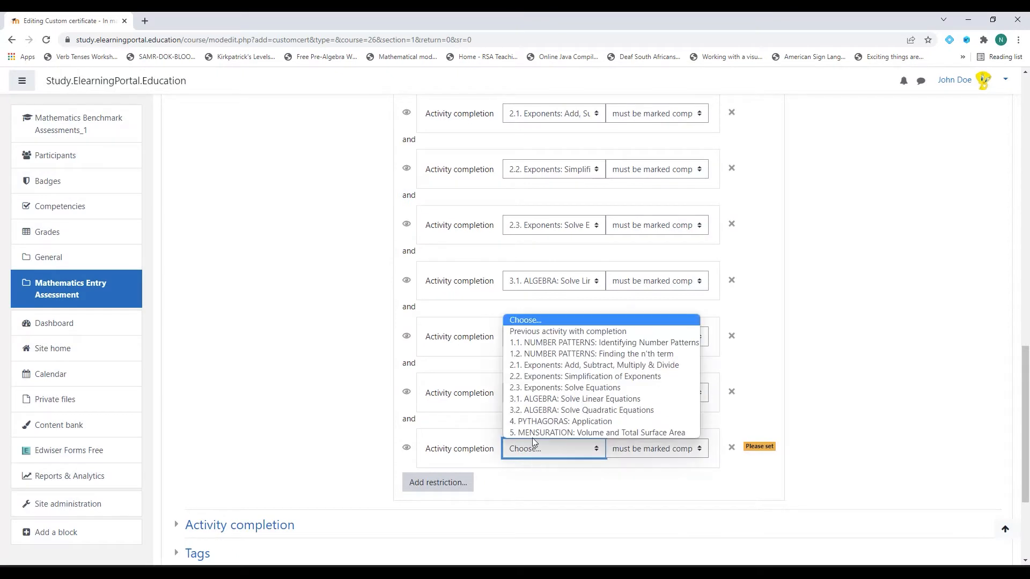
pyautogui.click(532, 433)
# Review the certificate's list of restrictions and set its completion tracking to Do not indicate activity completion
pyautogui.scroll(2, 432, 303)
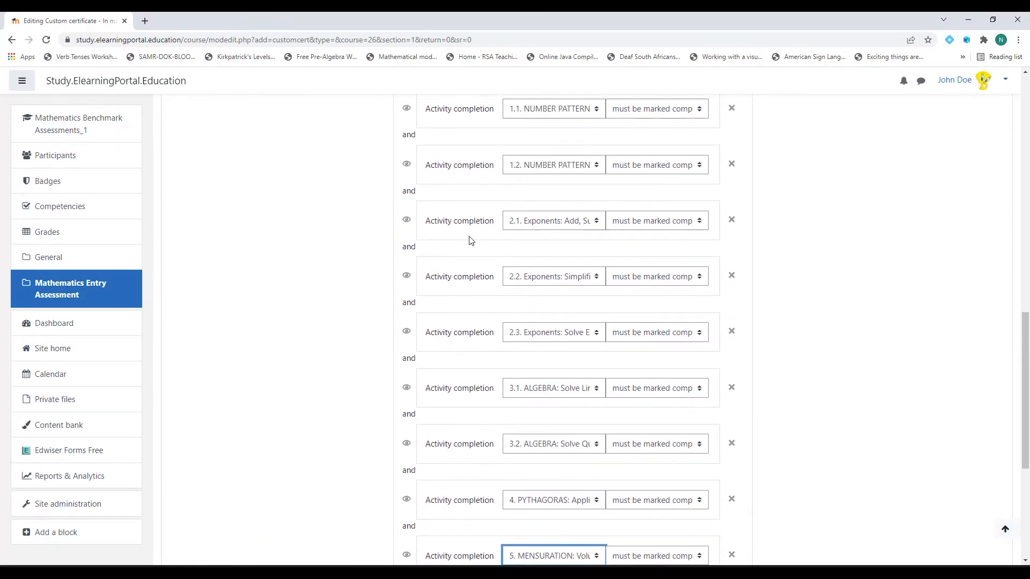
pyautogui.scroll(2, 474, 215)
pyautogui.scroll(-3, 463, 375)
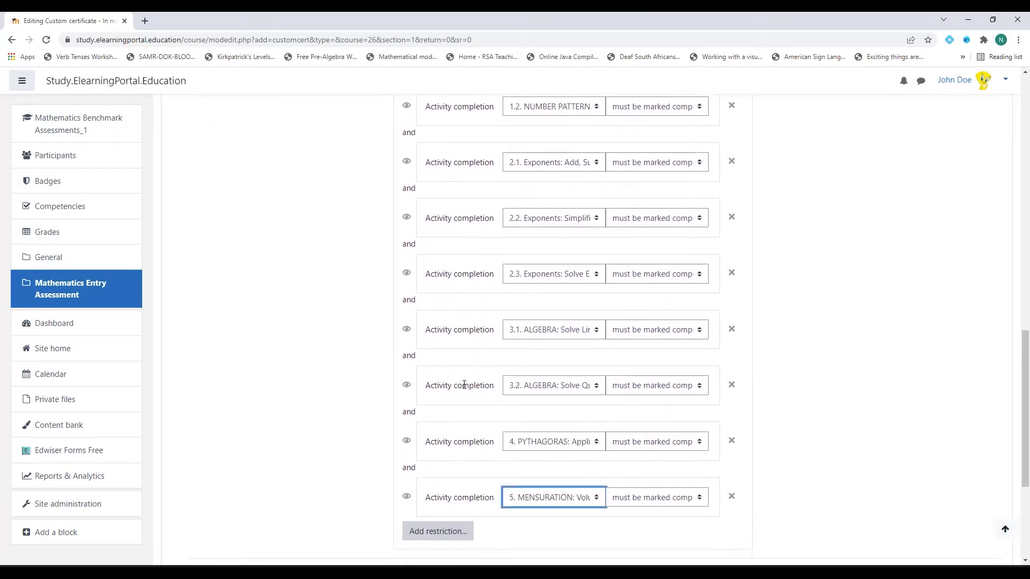
pyautogui.scroll(-2, 465, 384)
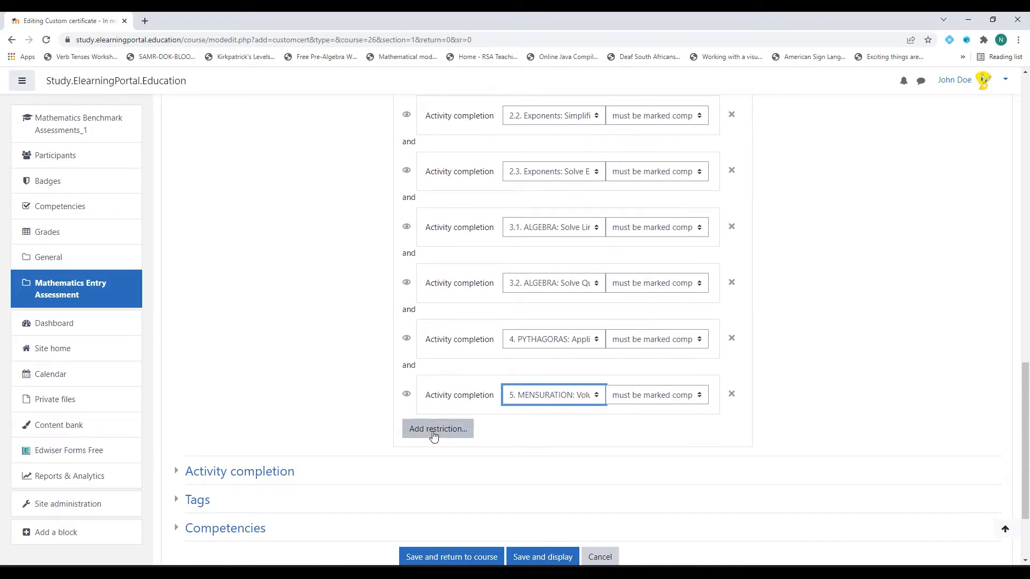
pyautogui.scroll(-2, 434, 436)
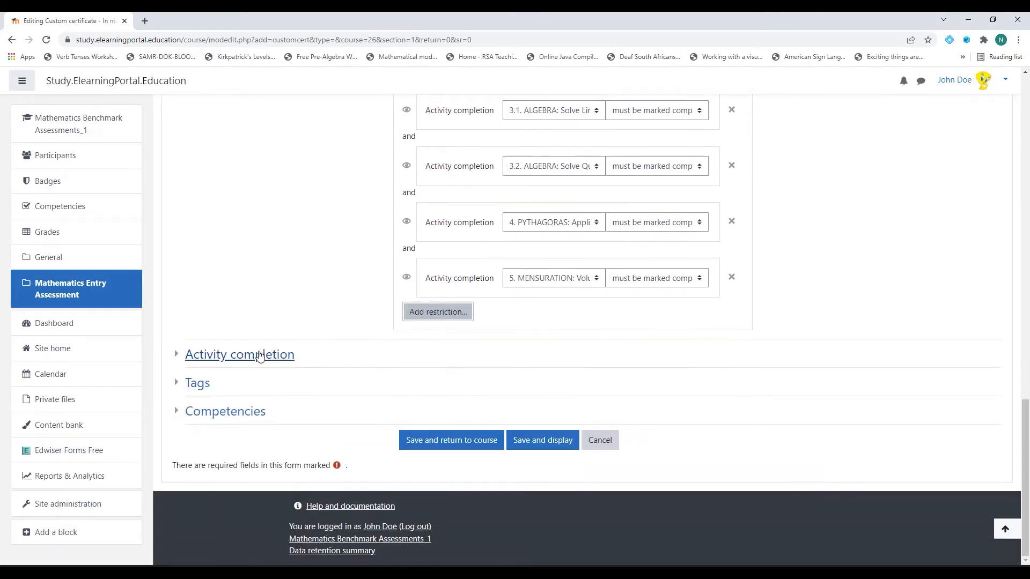
pyautogui.click(252, 362)
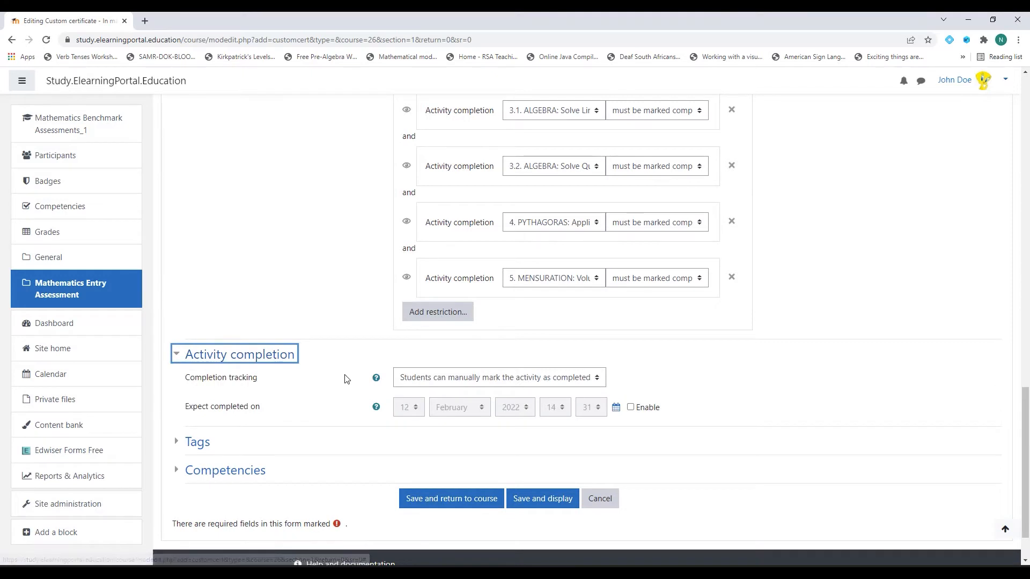
pyautogui.click(449, 379)
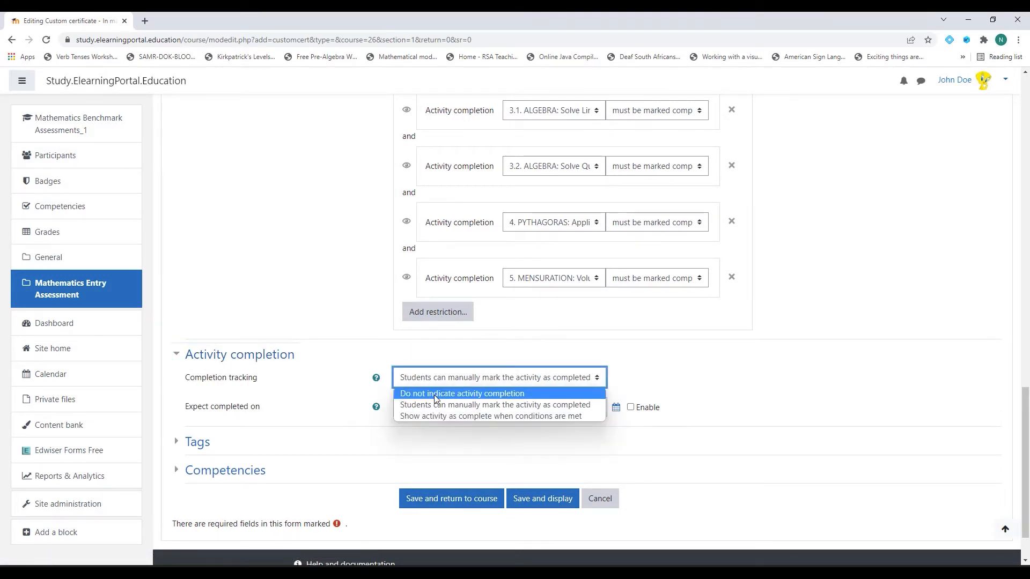
pyautogui.click(434, 394)
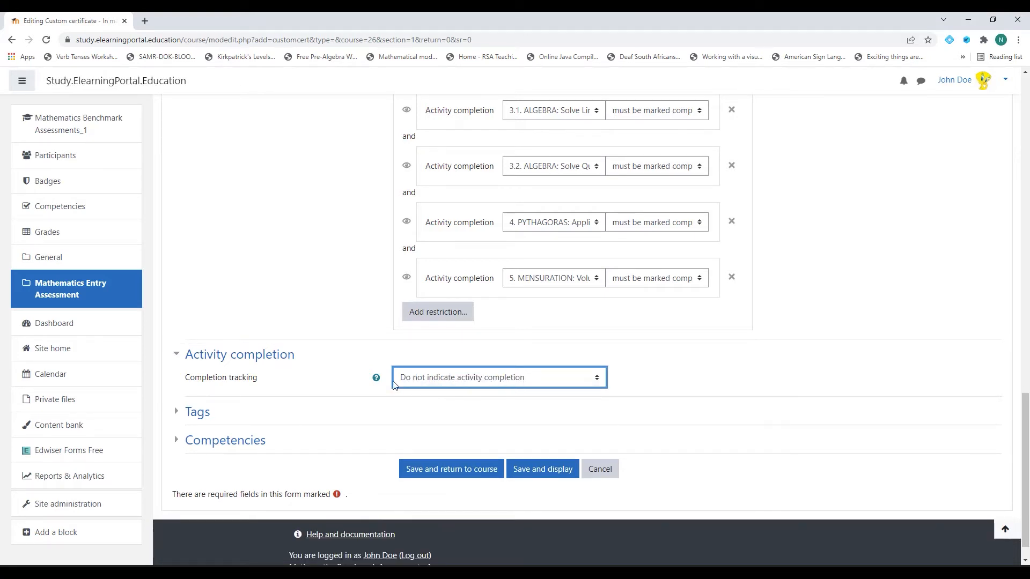
# Check the certificate's tag options without adding any, and save and display the Report Card
pyautogui.click(198, 417)
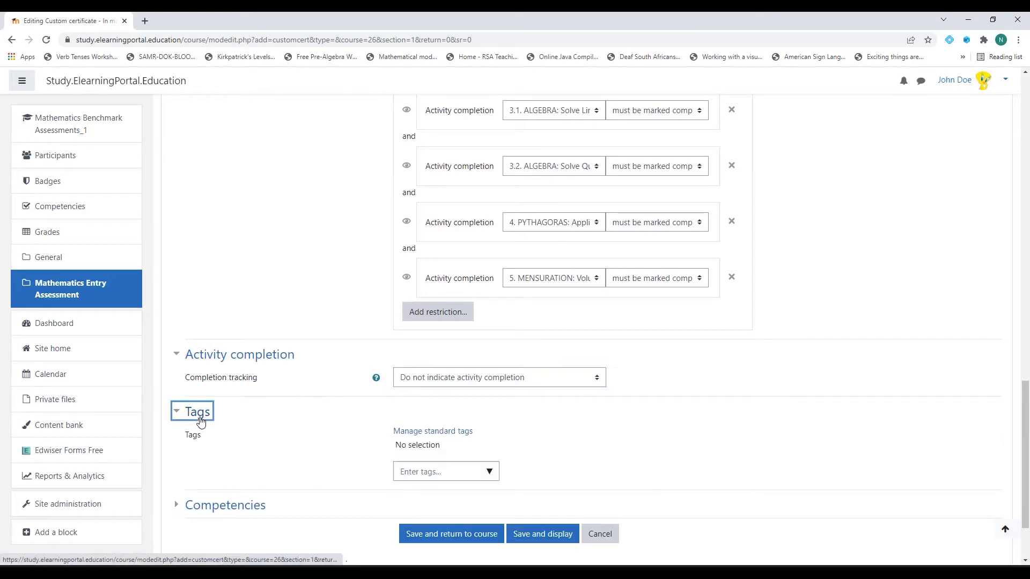
pyautogui.click(198, 417)
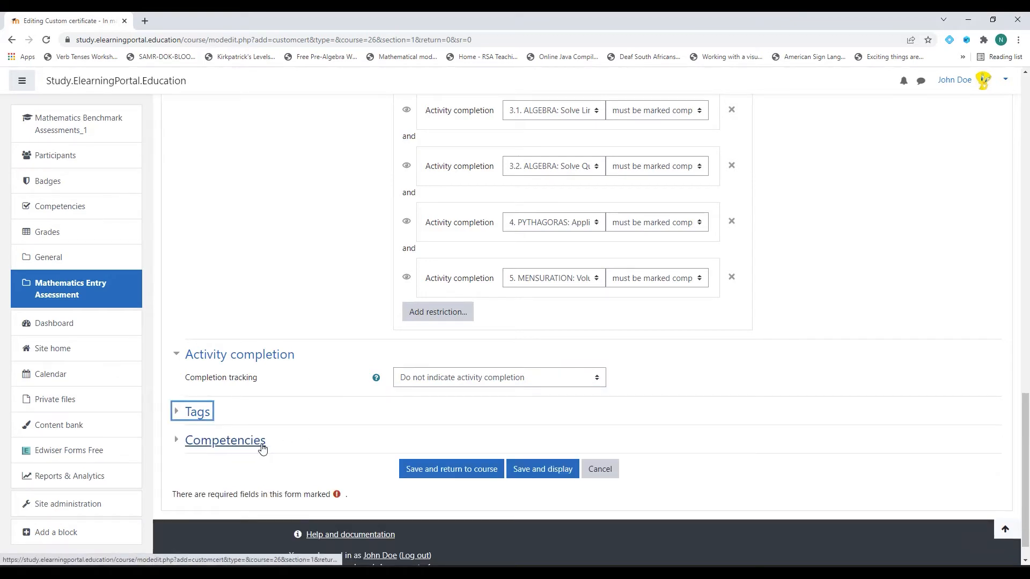
pyautogui.click(529, 475)
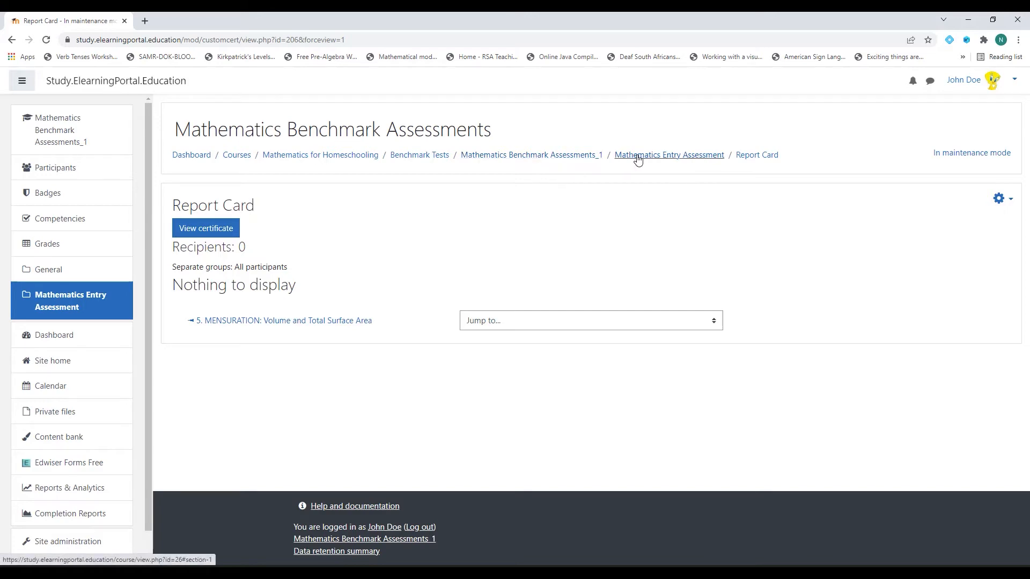
# Return to the Mathematics Benchmark Assessments_1 course page and examine the availability conditions listed under the Report Card
pyautogui.click(558, 156)
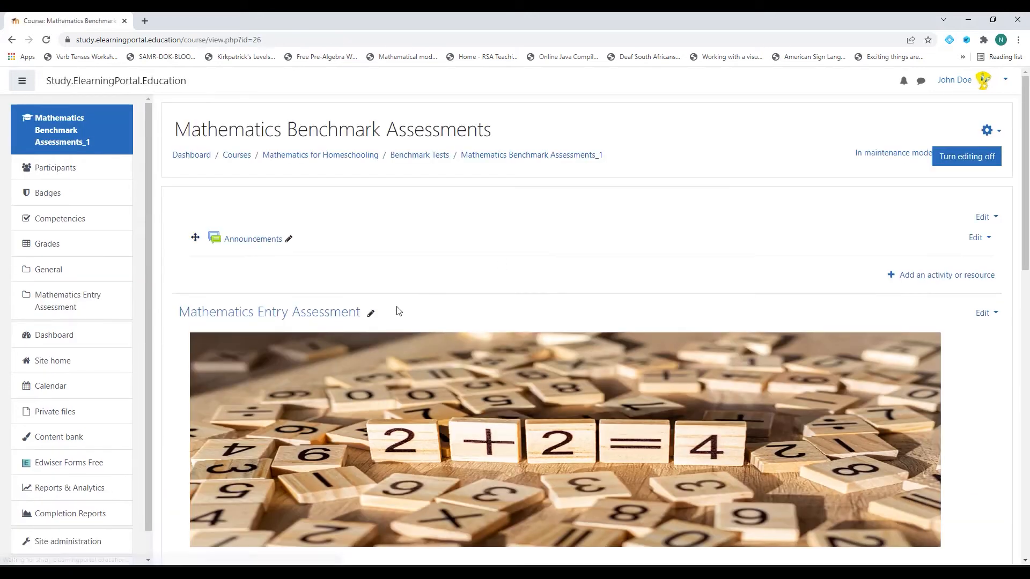
pyautogui.scroll(-20, 395, 308)
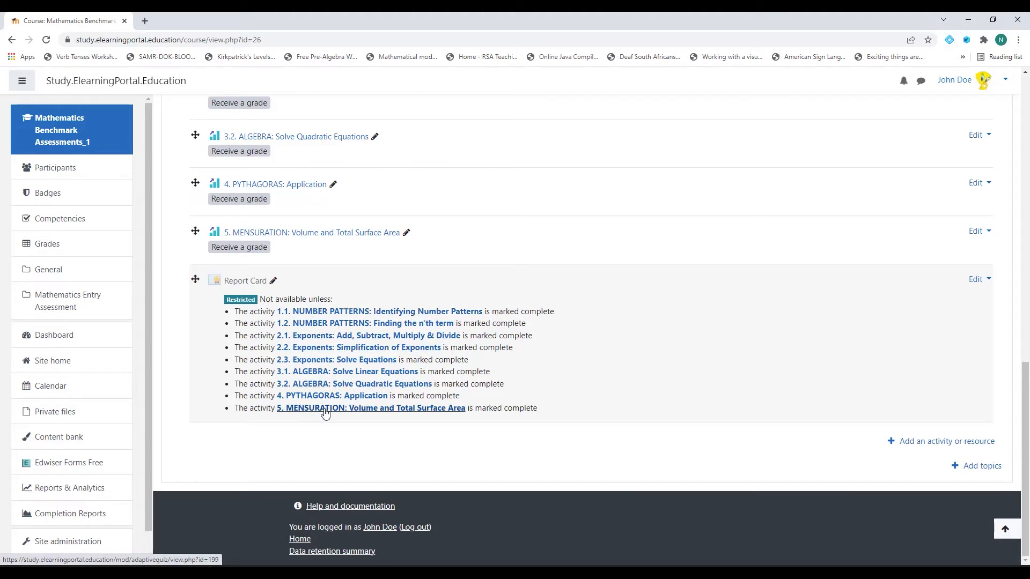
pyautogui.scroll(1, 324, 413)
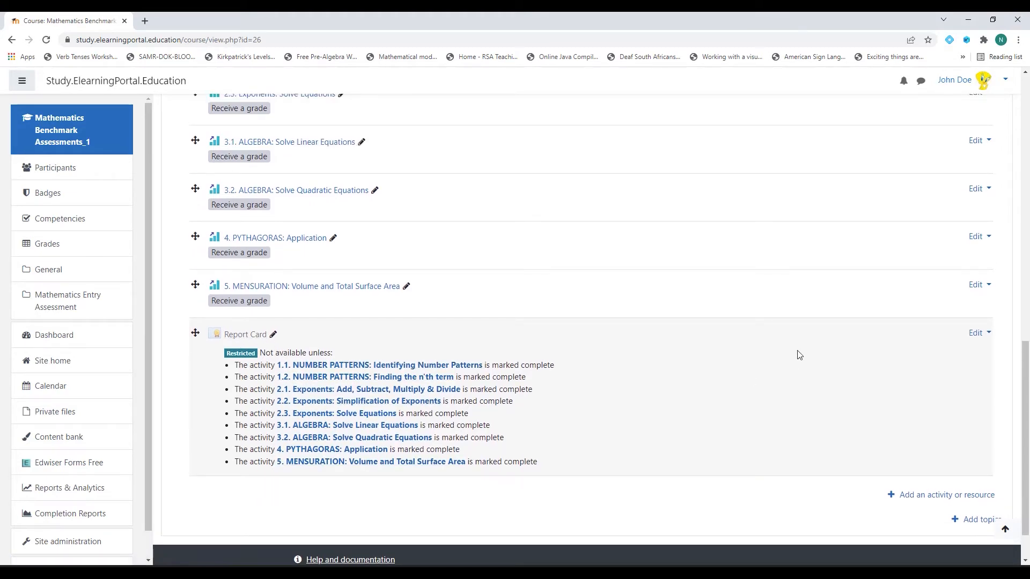
# Open the Report Card activity's certificate for editing and check its page name
pyautogui.click(246, 337)
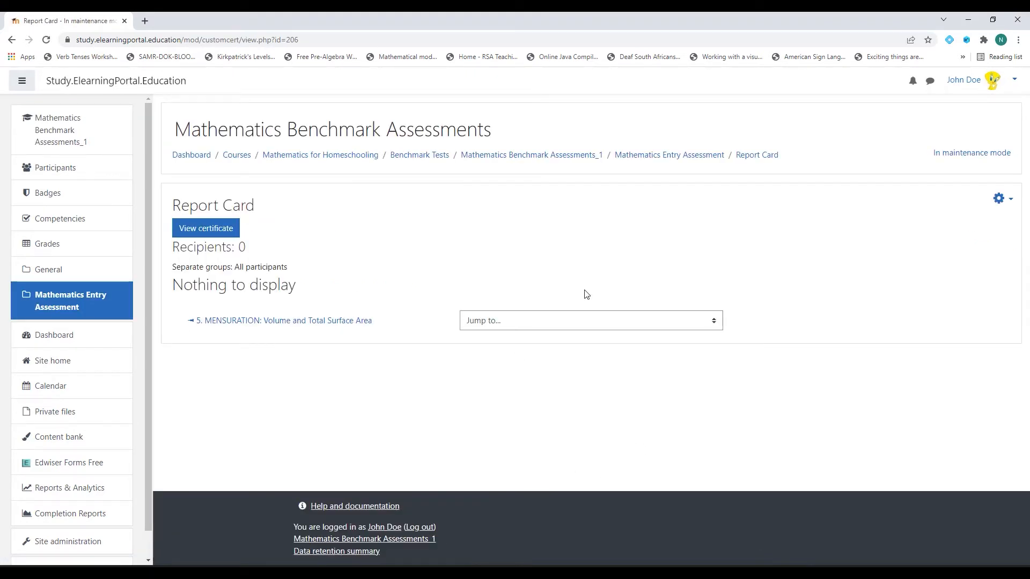
pyautogui.click(1009, 202)
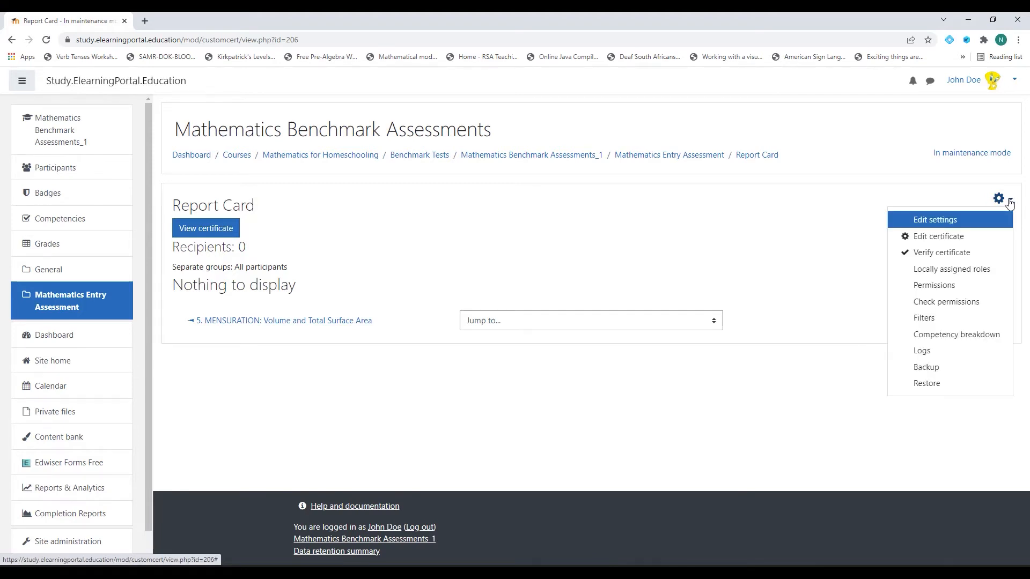
pyautogui.click(948, 238)
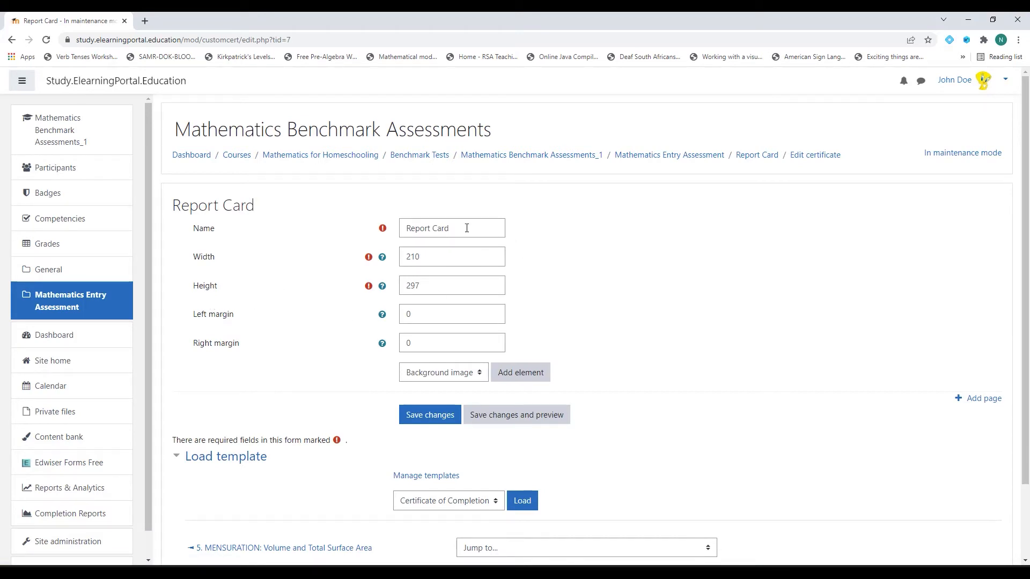
pyautogui.moveTo(467, 228); pyautogui.dragTo(404, 228)
pyautogui.click(401, 229)
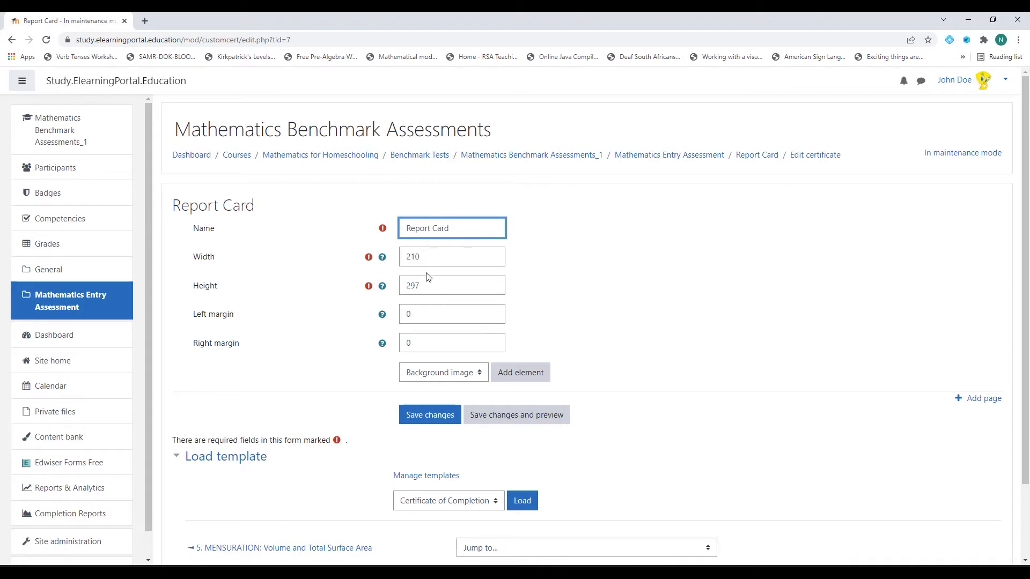
# Add a Background image element to the Report Card and upload report card.png from the Desktop folder ELearningPortal Moodle Course Reports
pyautogui.scroll(-3, 285, 294)
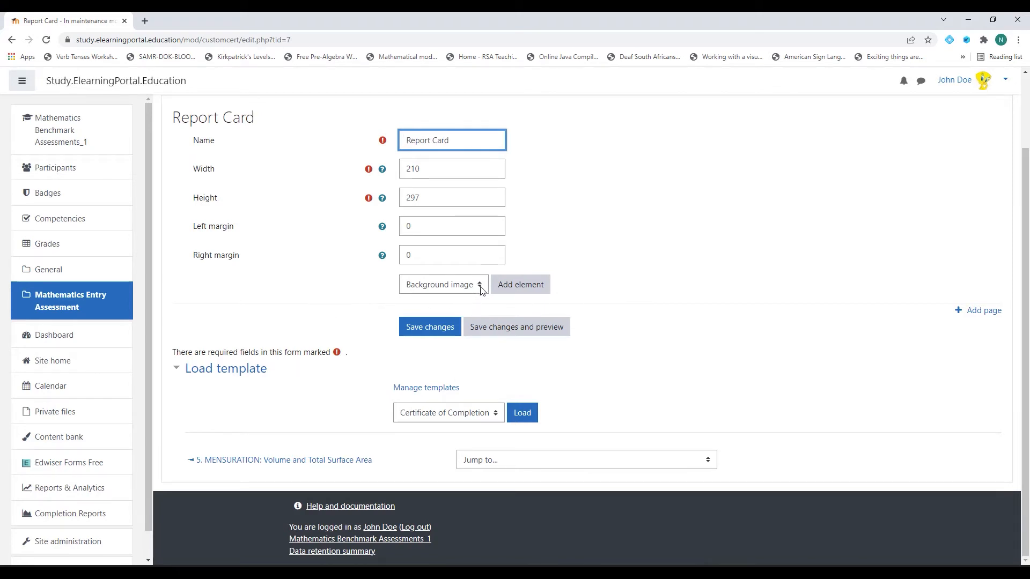
pyautogui.click(518, 287)
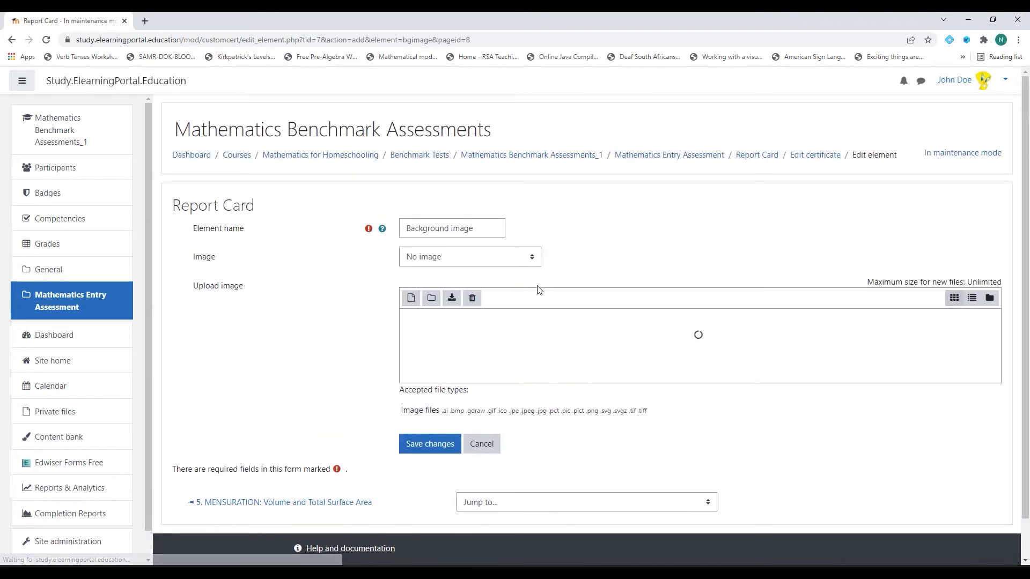
pyautogui.click(411, 298)
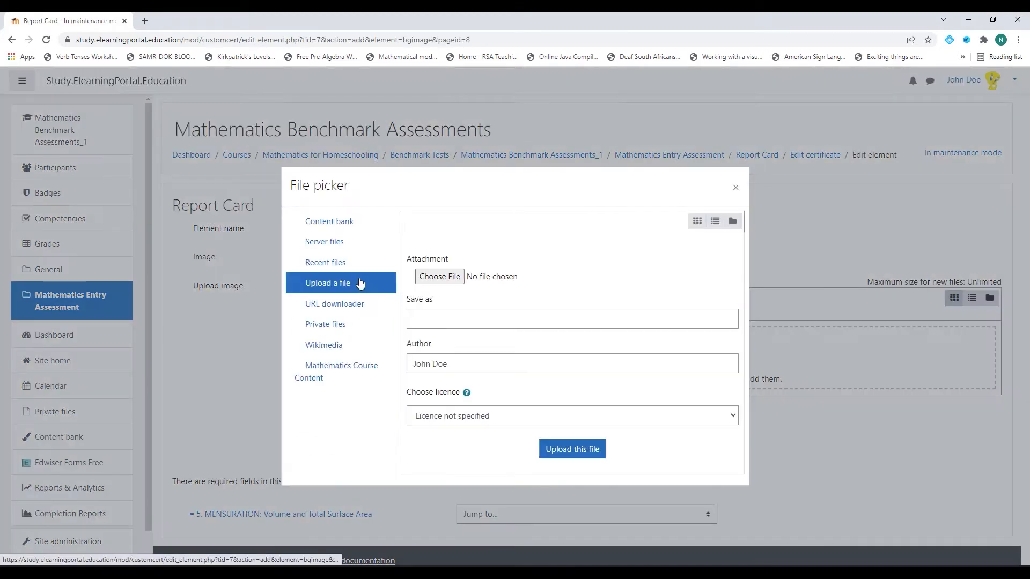
pyautogui.click(435, 279)
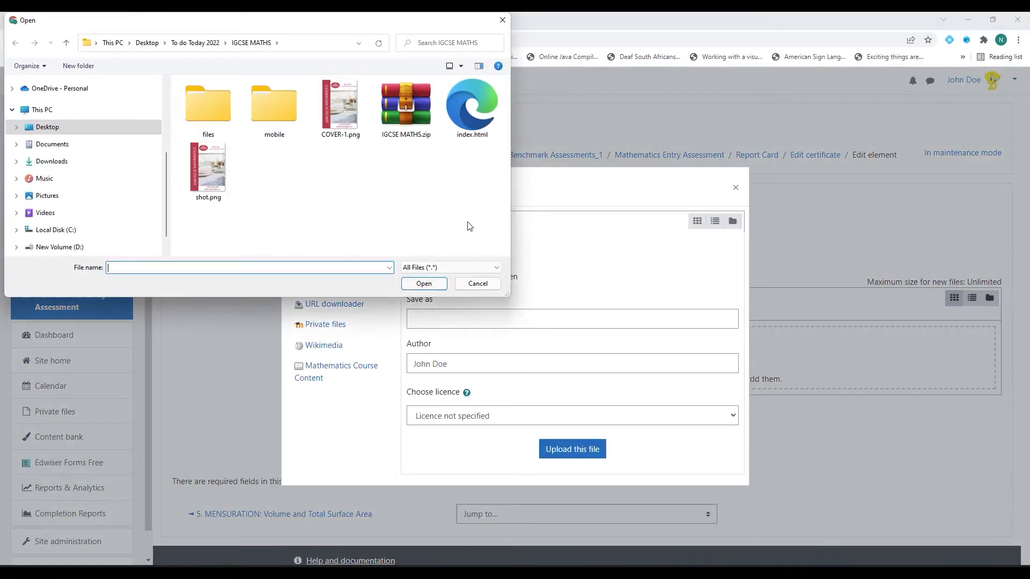
pyautogui.click(73, 129)
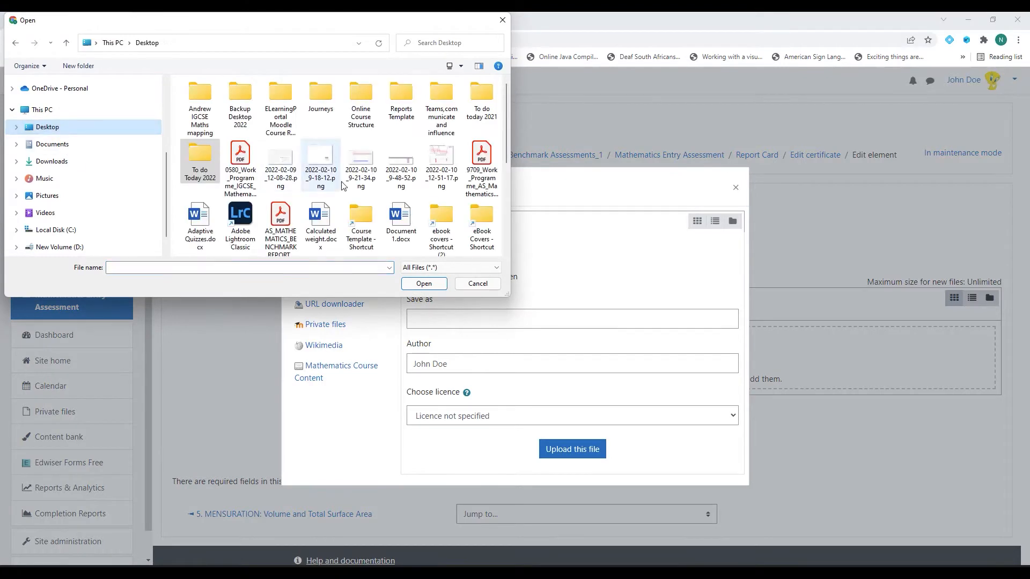
pyautogui.doubleClick(276, 115)
pyautogui.click(215, 136)
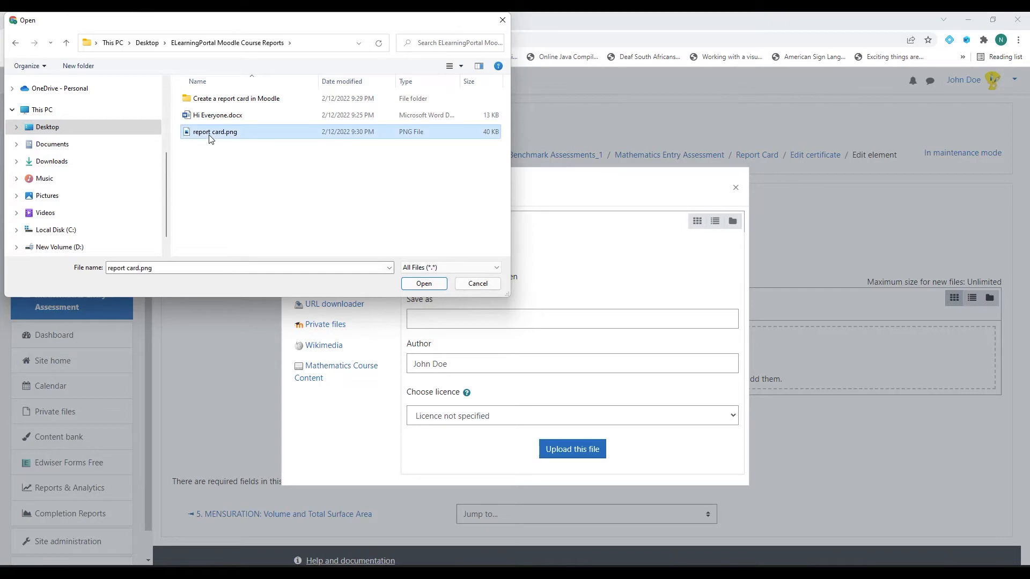
pyautogui.click(416, 288)
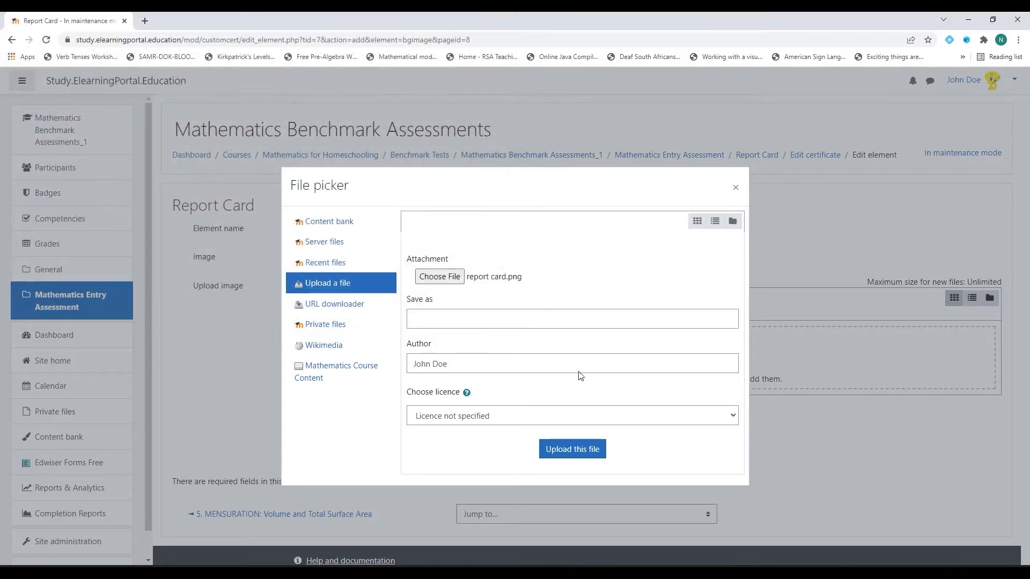
pyautogui.click(573, 451)
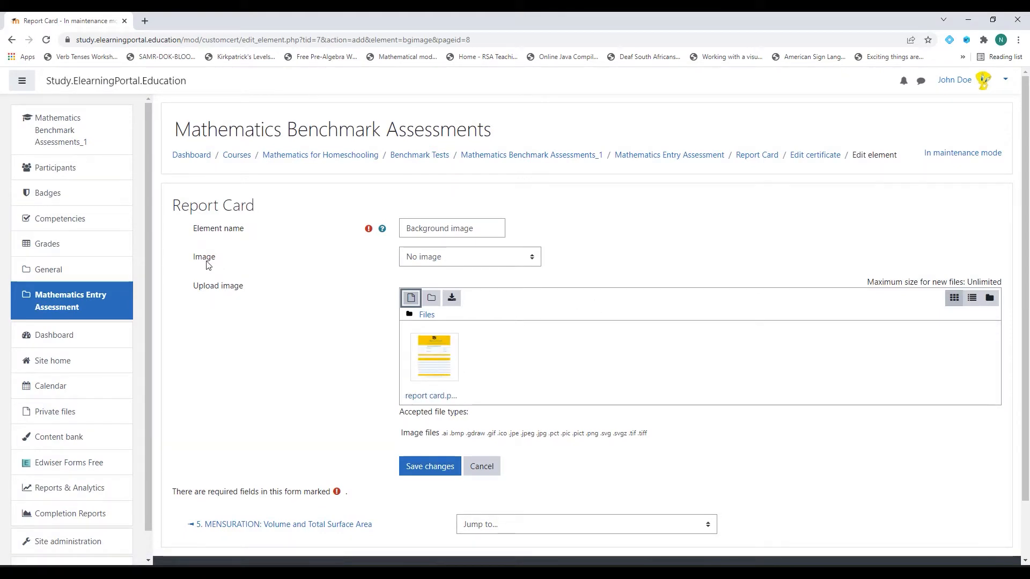
# Check the background image element's image choices and save the element with its uploaded file
pyautogui.click(457, 263)
pyautogui.click(294, 275)
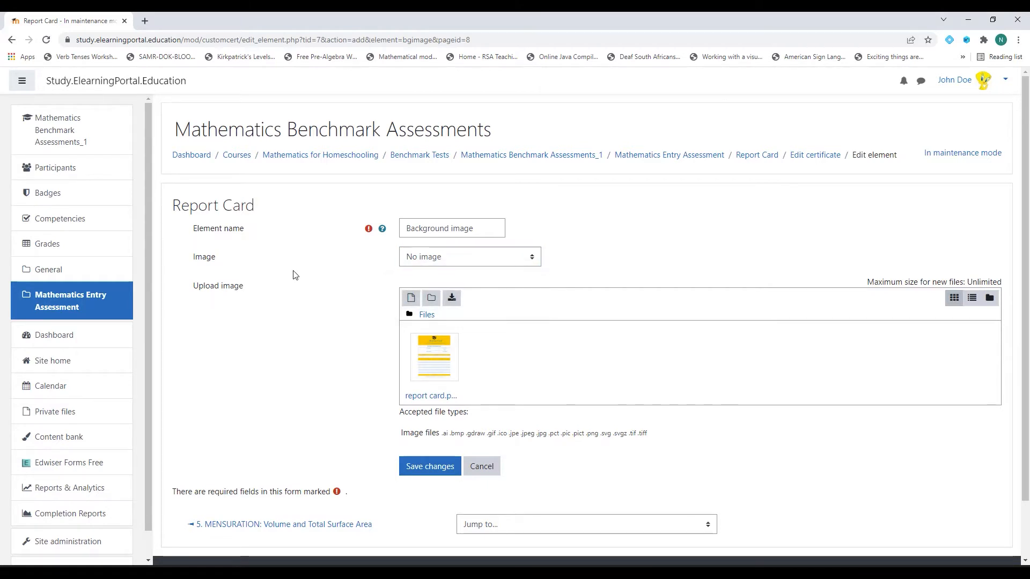
pyautogui.click(422, 465)
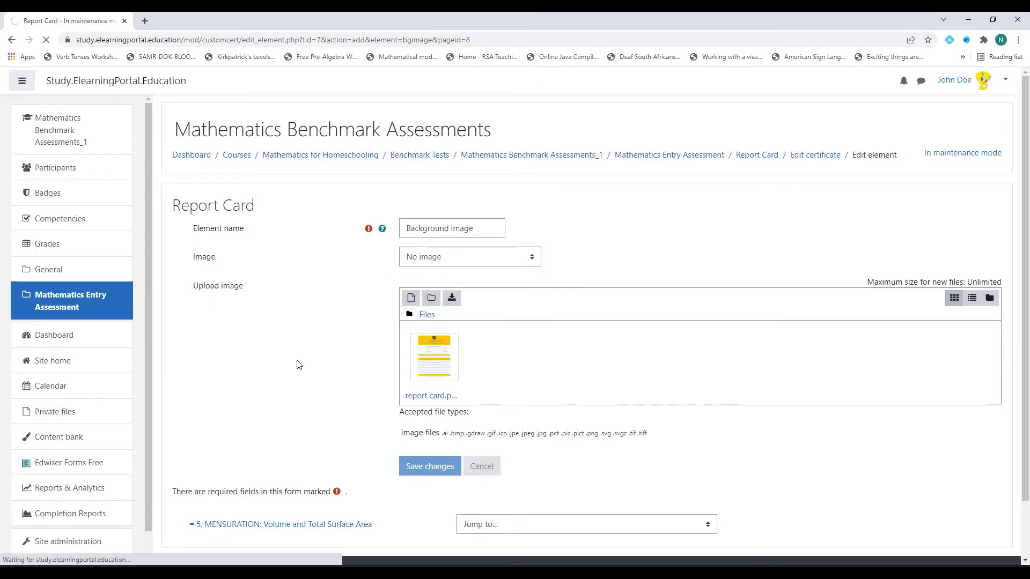
# Edit the Background image element to use Course image: report card.png, and save it
pyautogui.scroll(-1, 285, 403)
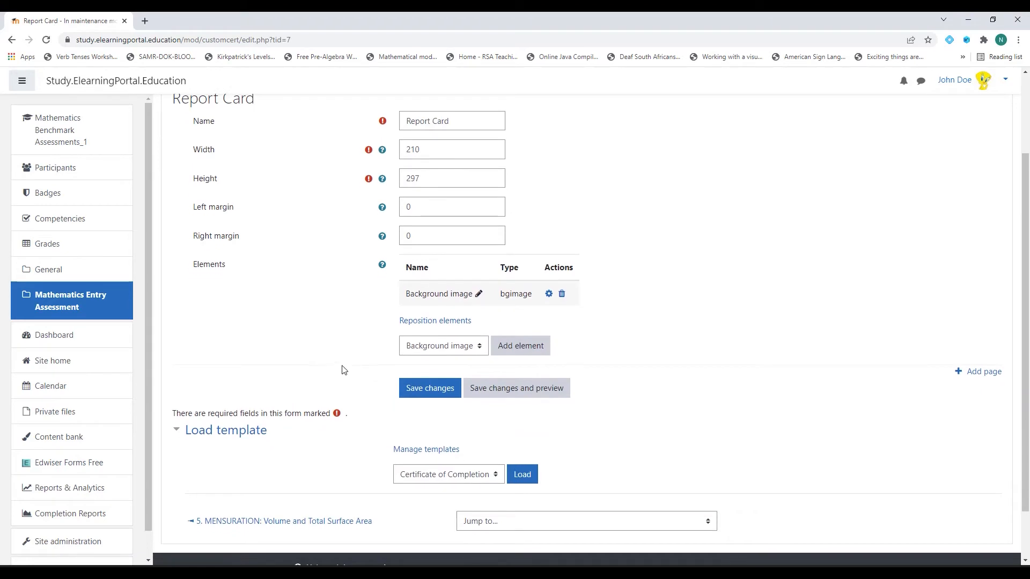
pyautogui.click(549, 295)
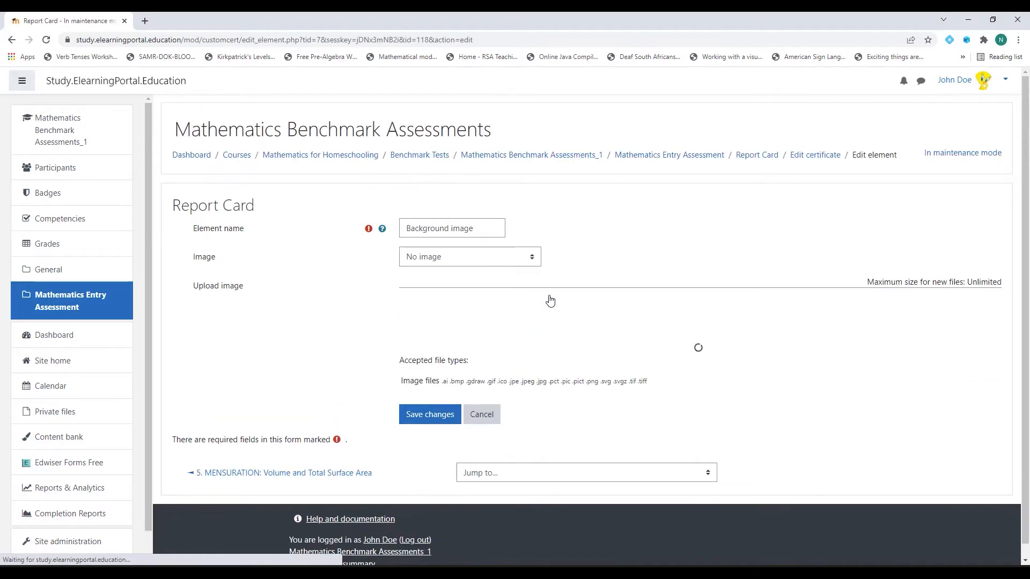
pyautogui.click(477, 258)
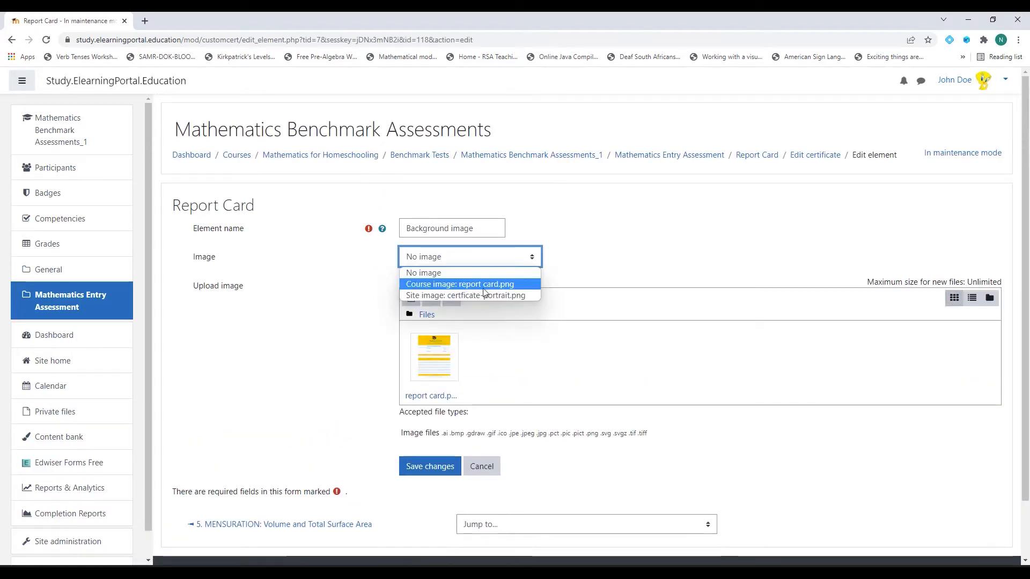
pyautogui.click(483, 286)
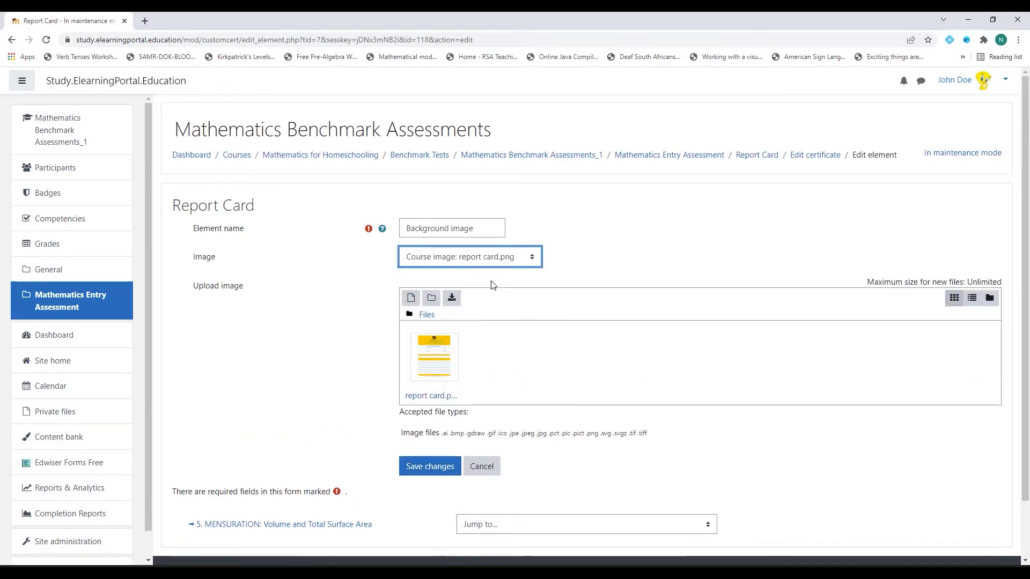
pyautogui.click(423, 464)
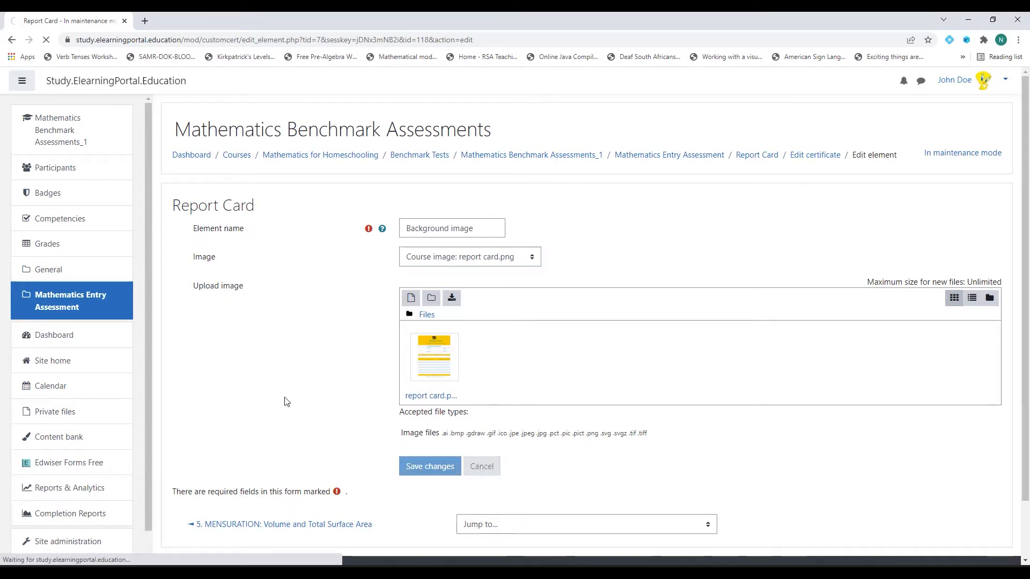
# Examine the report card background in the element repositioning view, from its heading to the grading scale, and save and close it
pyautogui.scroll(-2, 285, 399)
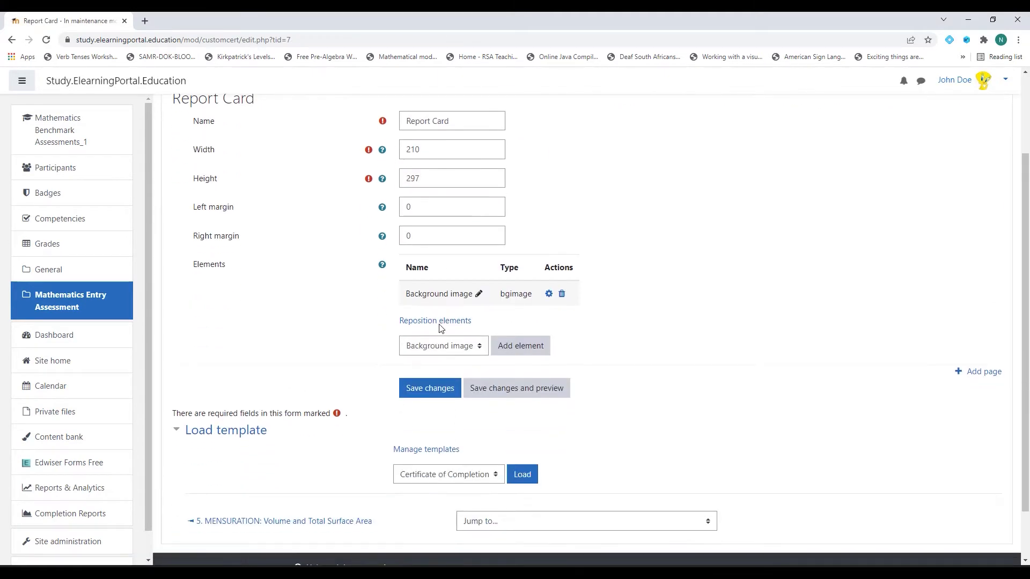
pyautogui.click(434, 322)
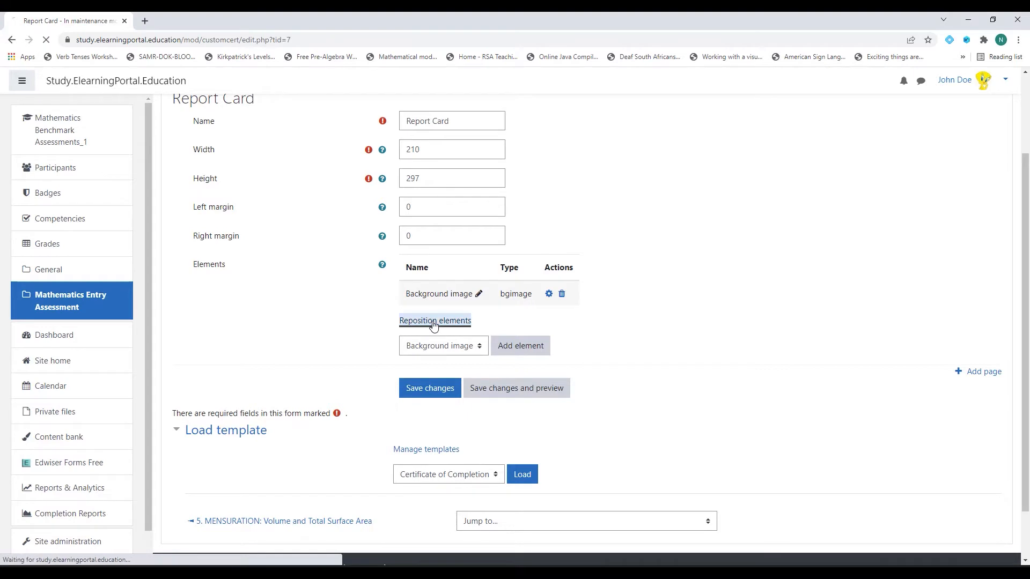
pyautogui.scroll(-2, 402, 298)
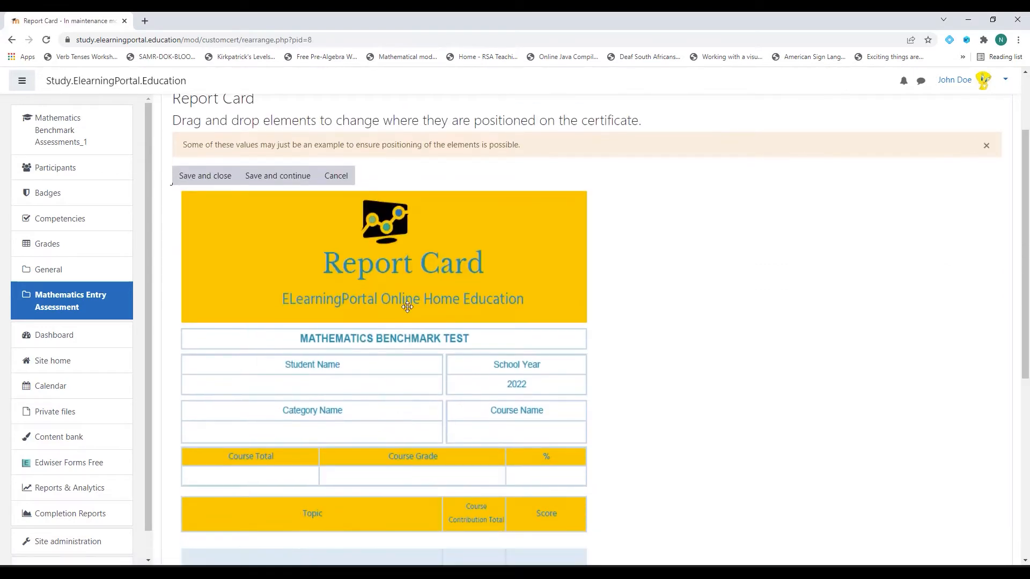
pyautogui.scroll(-2, 403, 365)
pyautogui.scroll(-3, 403, 365)
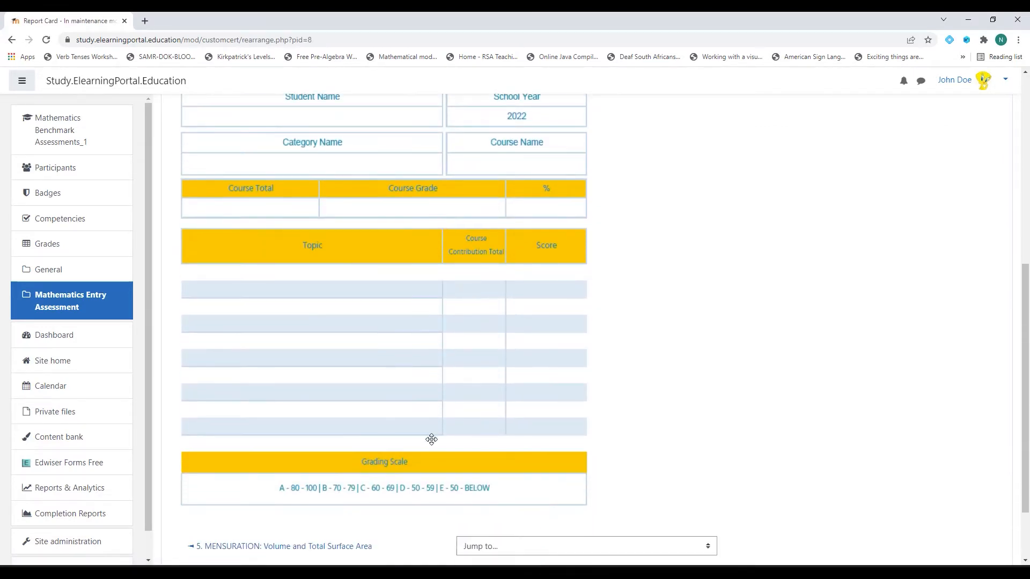
pyautogui.scroll(6, 403, 420)
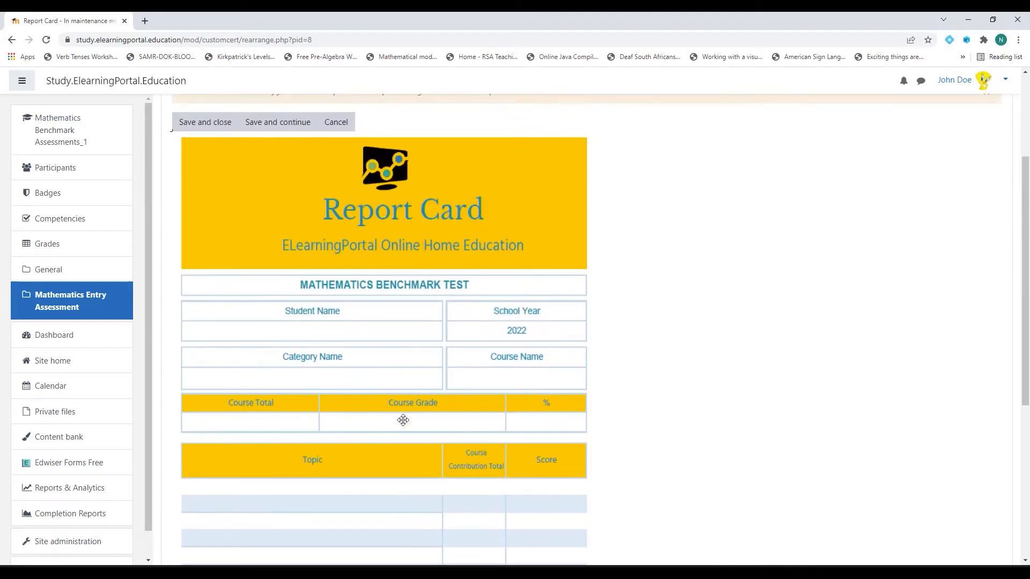
pyautogui.scroll(-2, 403, 420)
pyautogui.scroll(2, 339, 381)
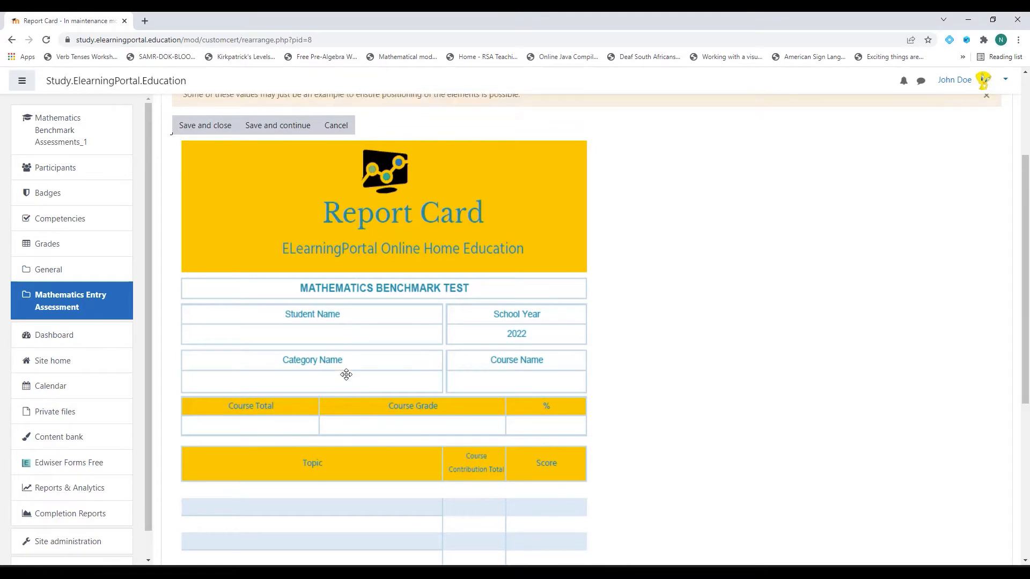
pyautogui.click(203, 237)
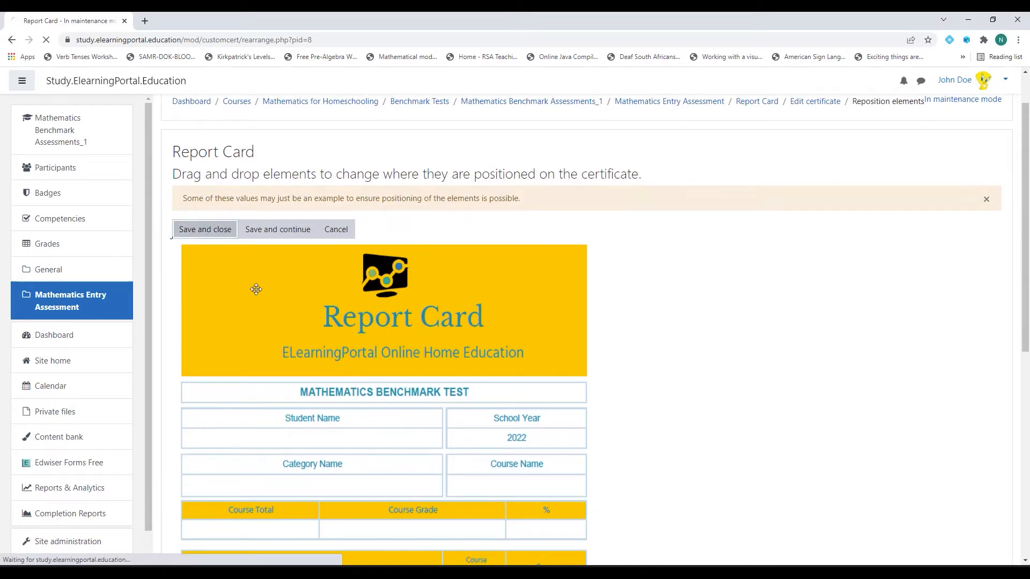
# Start adding a Student name element to the Report Card certificate
pyautogui.scroll(-2, 308, 382)
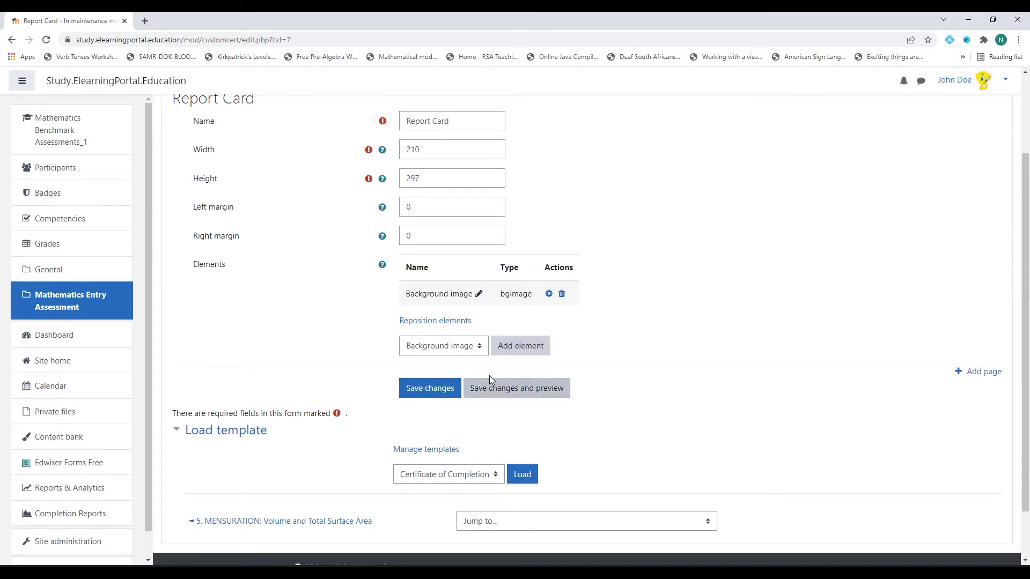
pyautogui.click(480, 348)
pyautogui.scroll(-1, 481, 347)
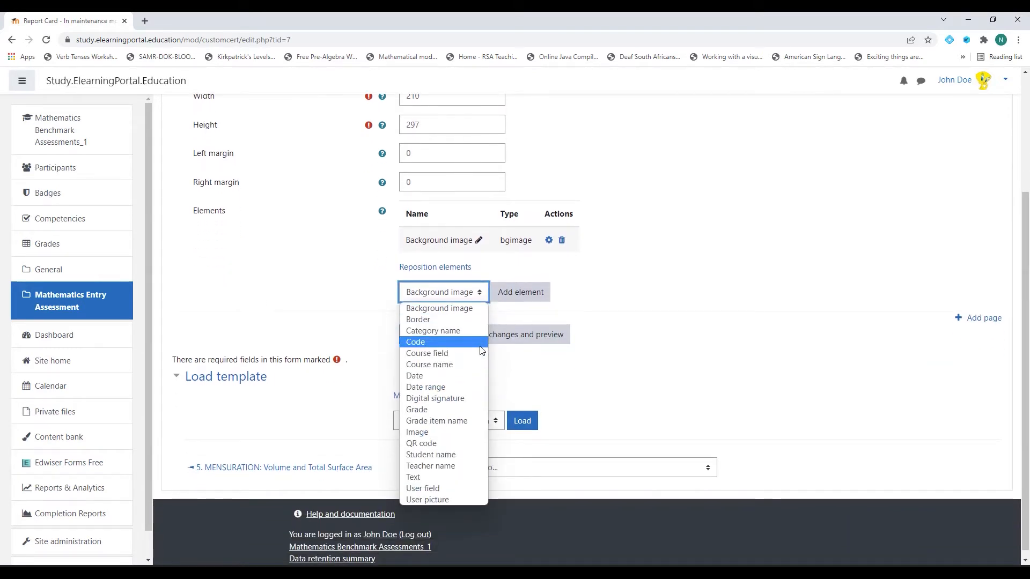
pyautogui.click(478, 294)
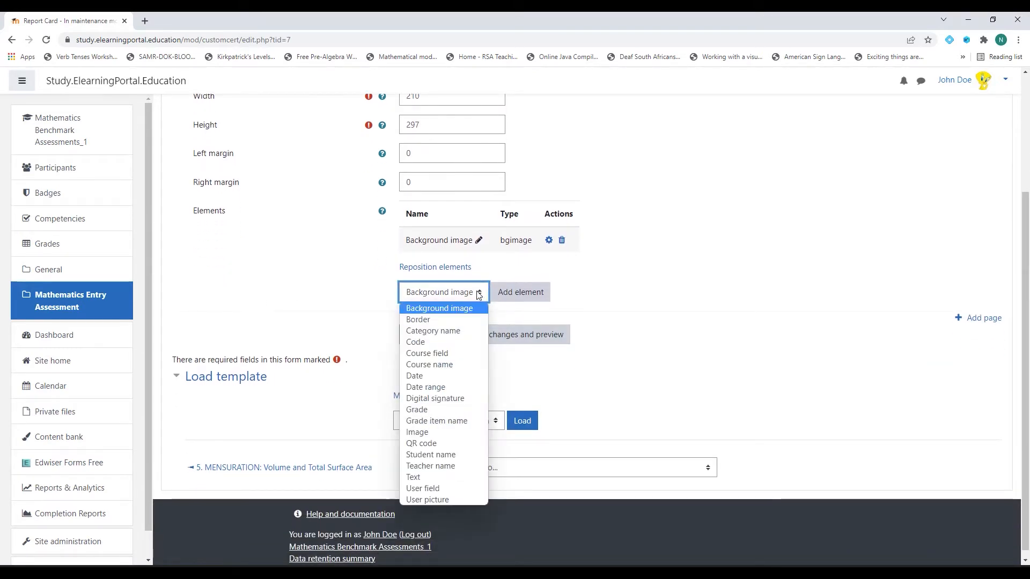
pyautogui.click(439, 455)
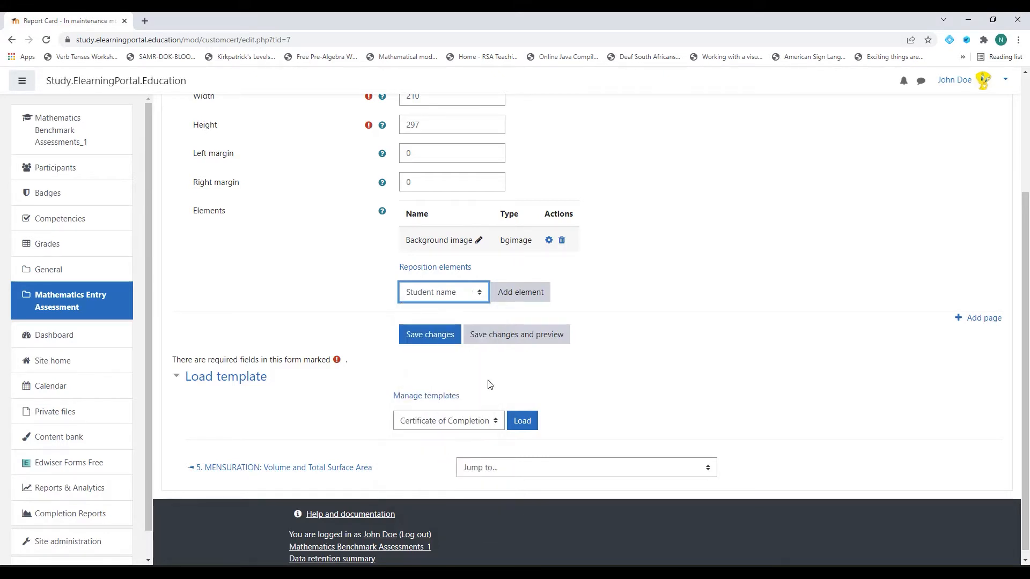
pyautogui.click(521, 294)
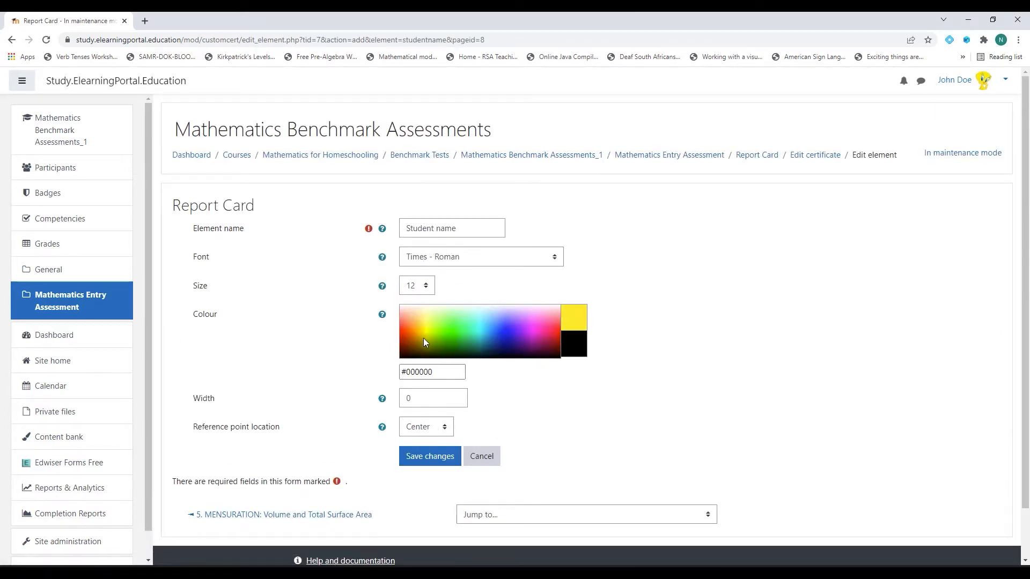
# Check the student name's colour setting, switch to the report card workbook in Excel, and select the MATHEMATICS BENCHMARK TEST heading
pyautogui.click(442, 375)
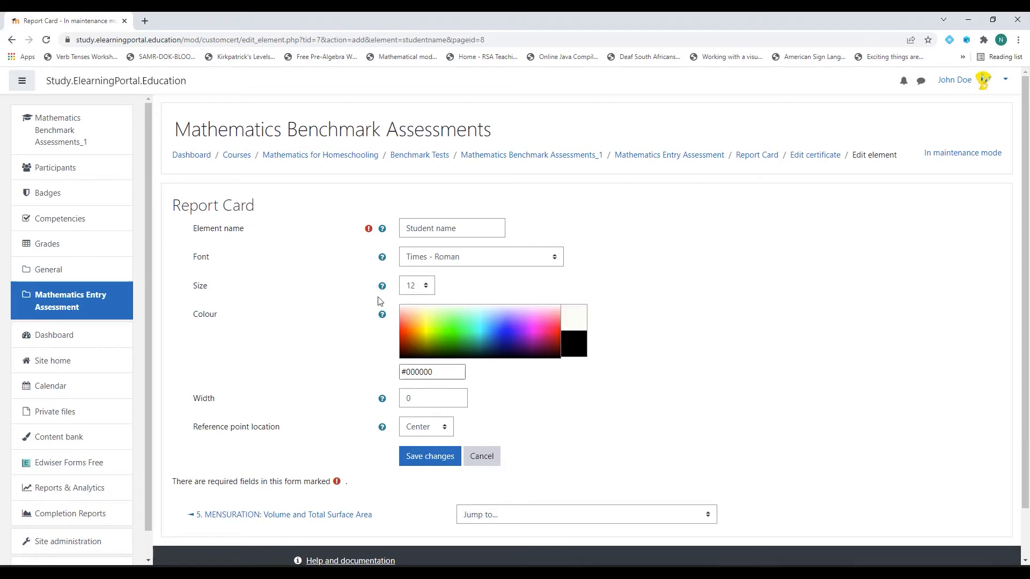
pyautogui.moveTo(762, 572)
pyautogui.click(761, 525)
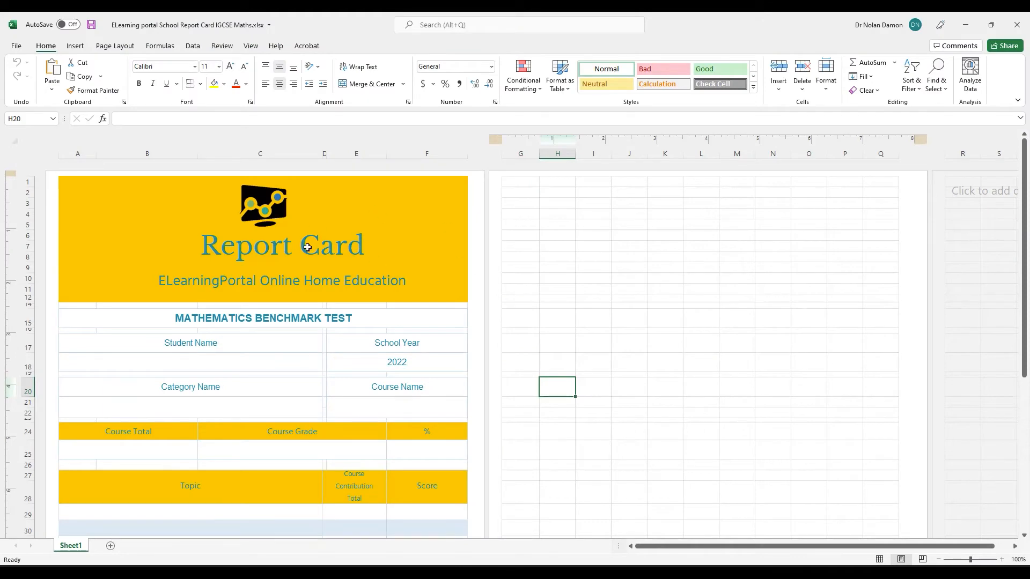
pyautogui.scroll(-1, 236, 322)
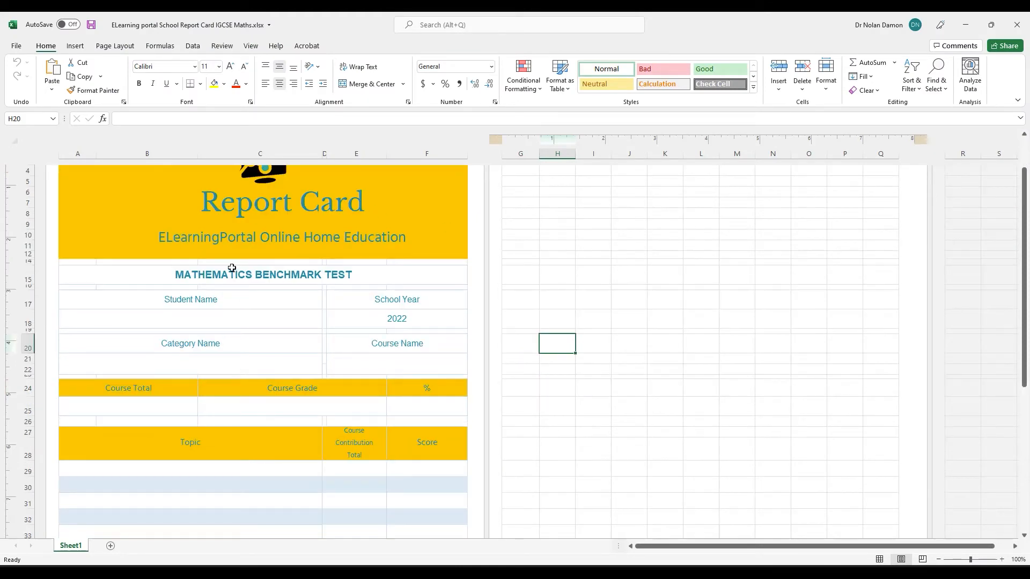
pyautogui.click(235, 277)
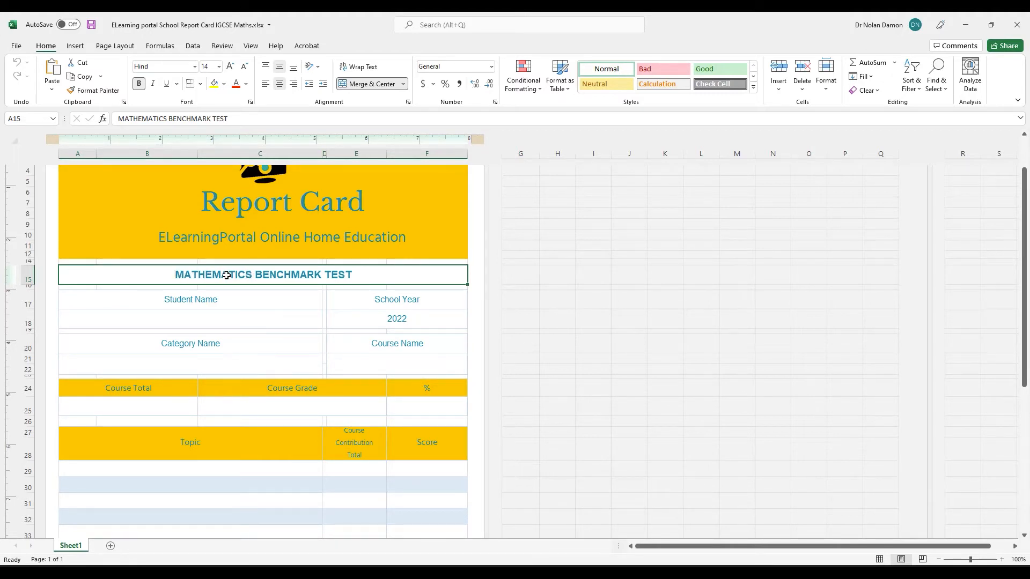
# Copy the hex code of the Report Card heading cell's fill colour and leave the cell formatting without changing it
pyautogui.click(211, 200)
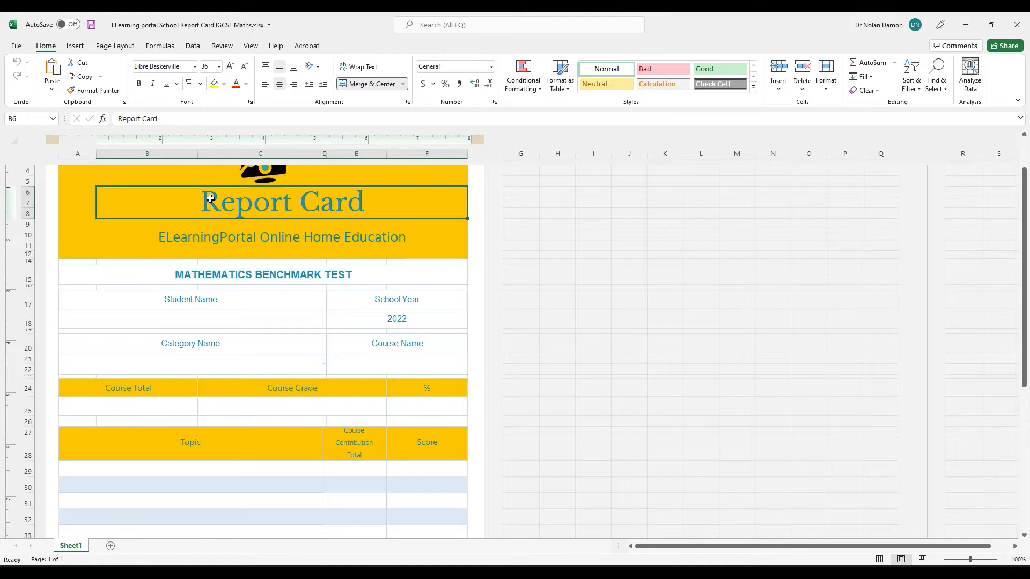
pyautogui.rightClick(236, 206)
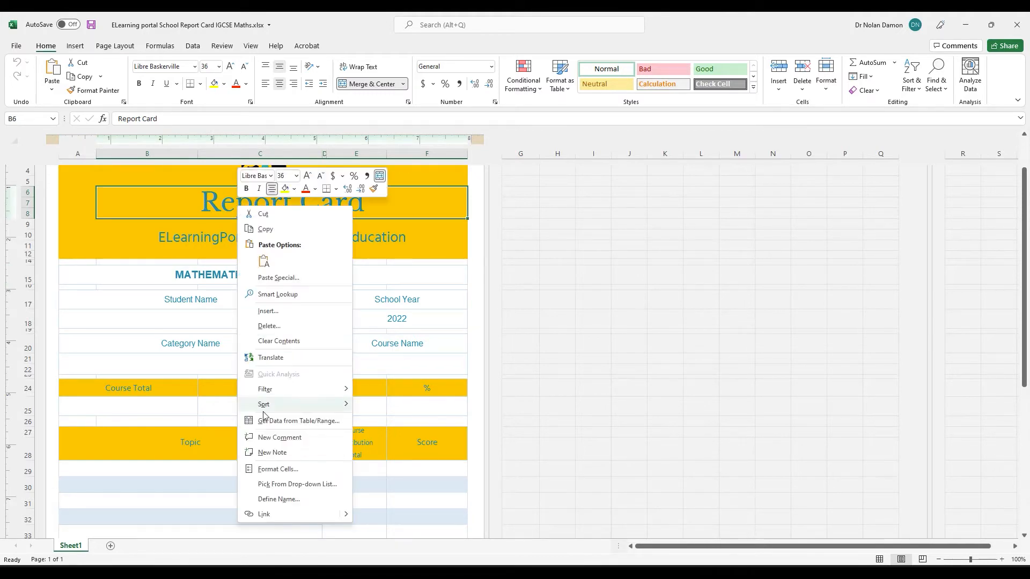
pyautogui.press('Escape')
pyautogui.hotkey('ctrl', '1')
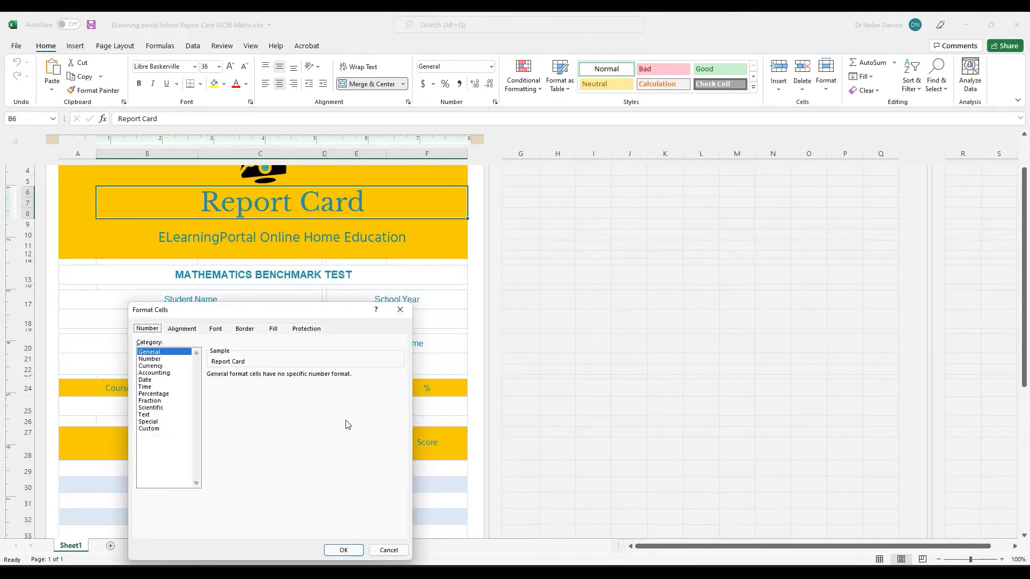
pyautogui.click(272, 329)
pyautogui.moveTo(290, 311); pyautogui.dragTo(318, 192)
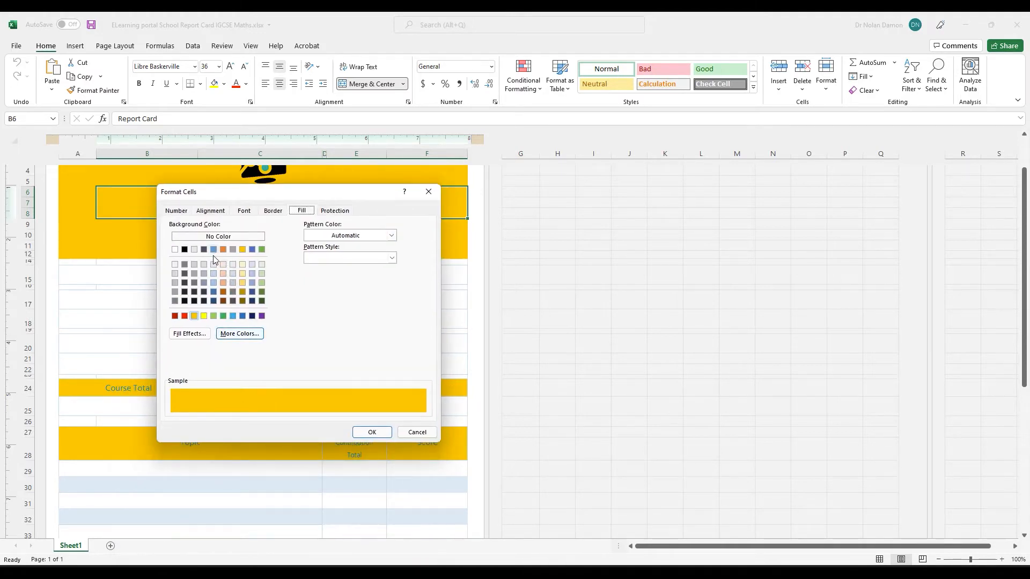
pyautogui.click(241, 334)
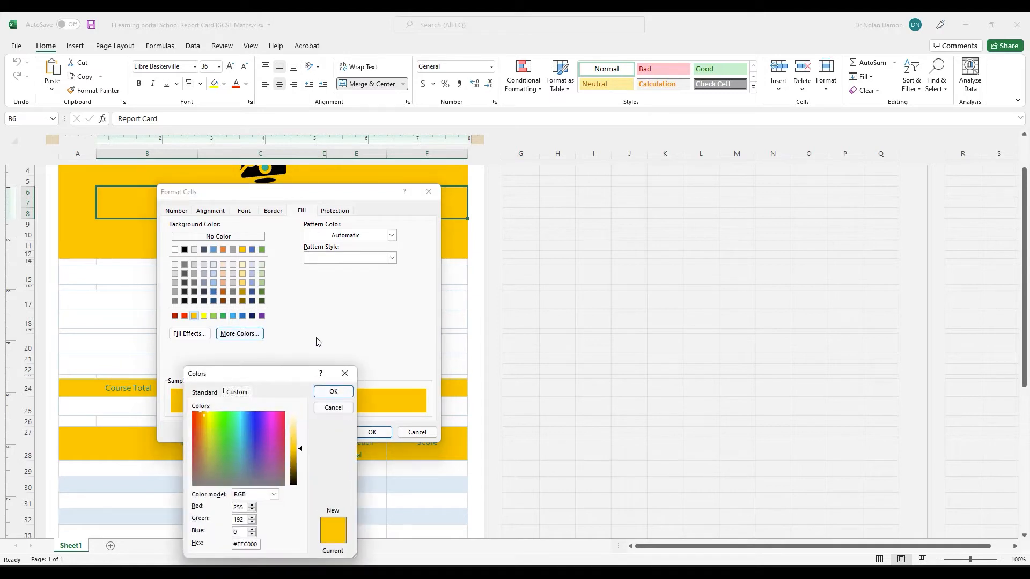
pyautogui.doubleClick(241, 544)
pyautogui.hotkey('ctrl', 'c')
pyautogui.click(333, 408)
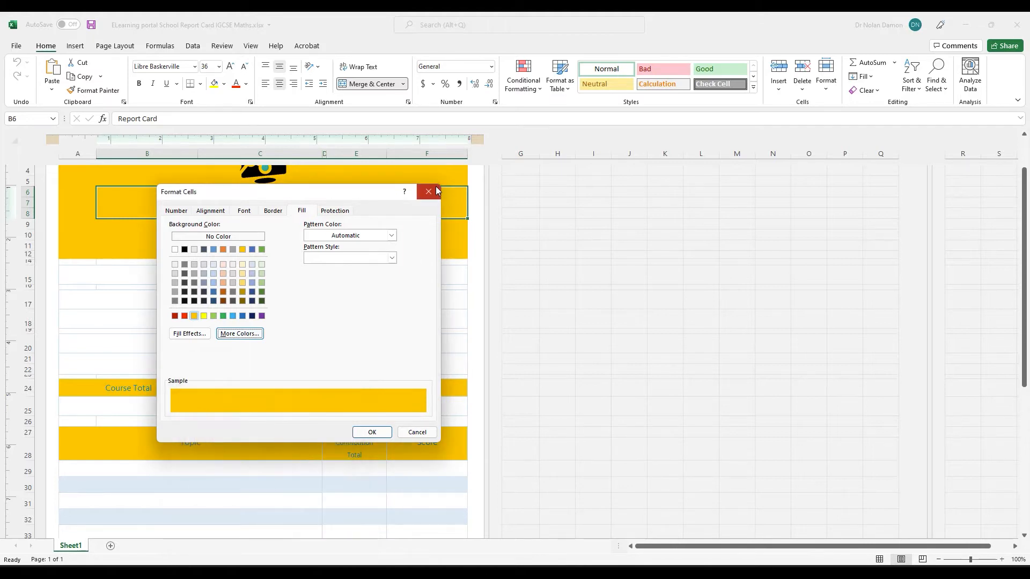
pyautogui.click(429, 192)
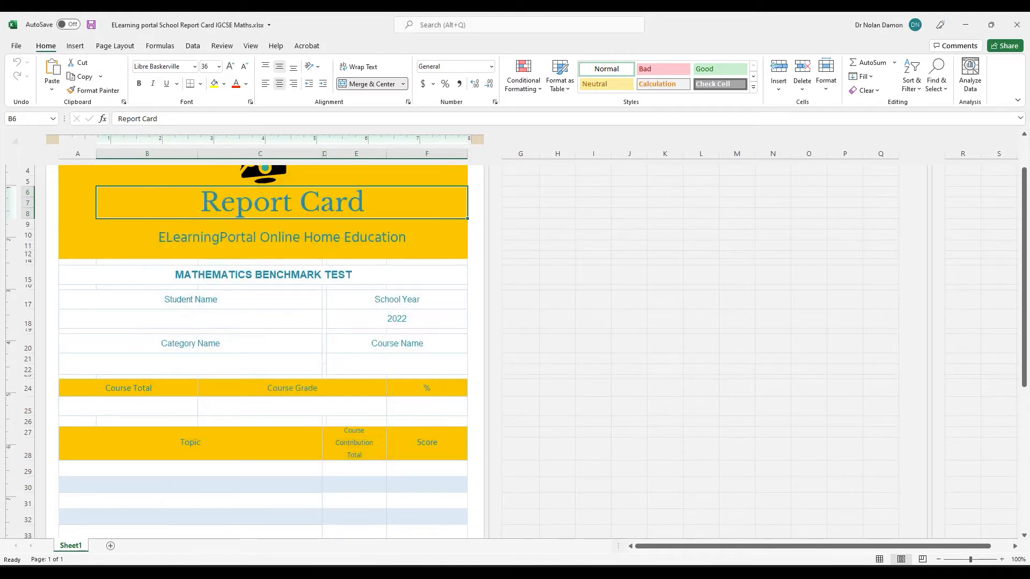
# Return to the Moodle certificate in the browser, set the Student name element's colour to #FFC000, and save it
pyautogui.click(717, 572)
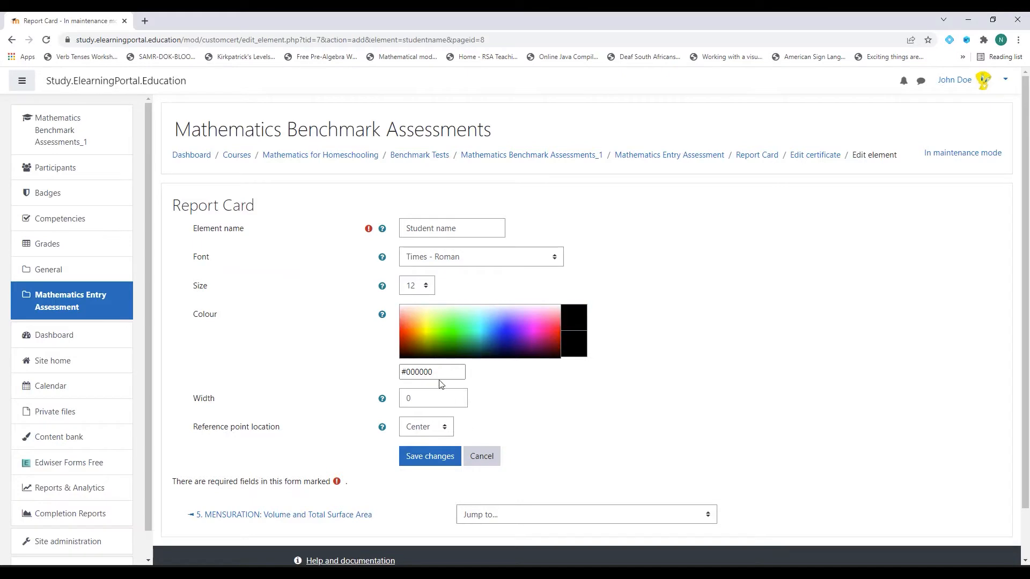
pyautogui.moveTo(437, 374); pyautogui.dragTo(385, 375)
pyautogui.hotkey('ctrl', 'v')
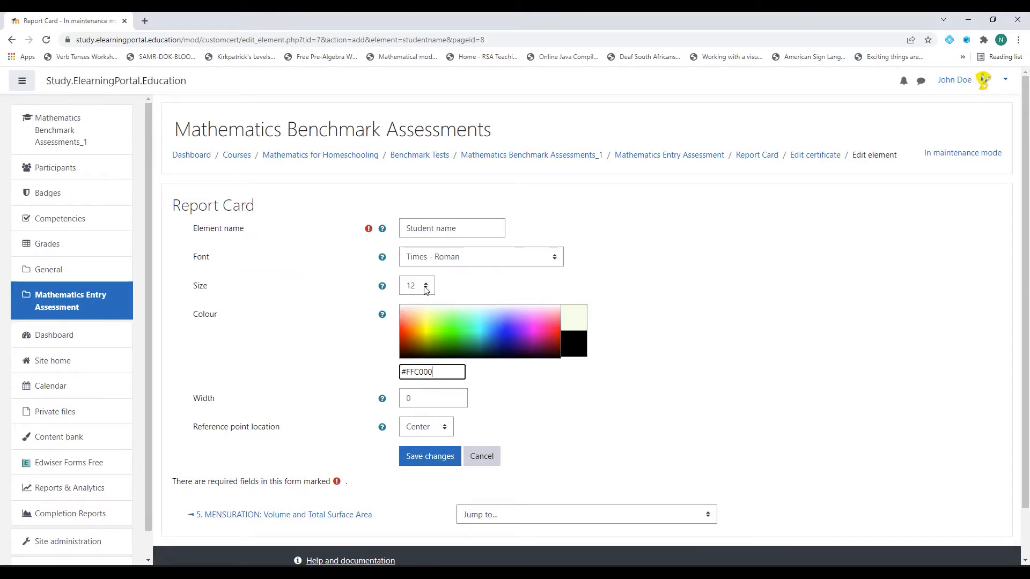
pyautogui.click(438, 467)
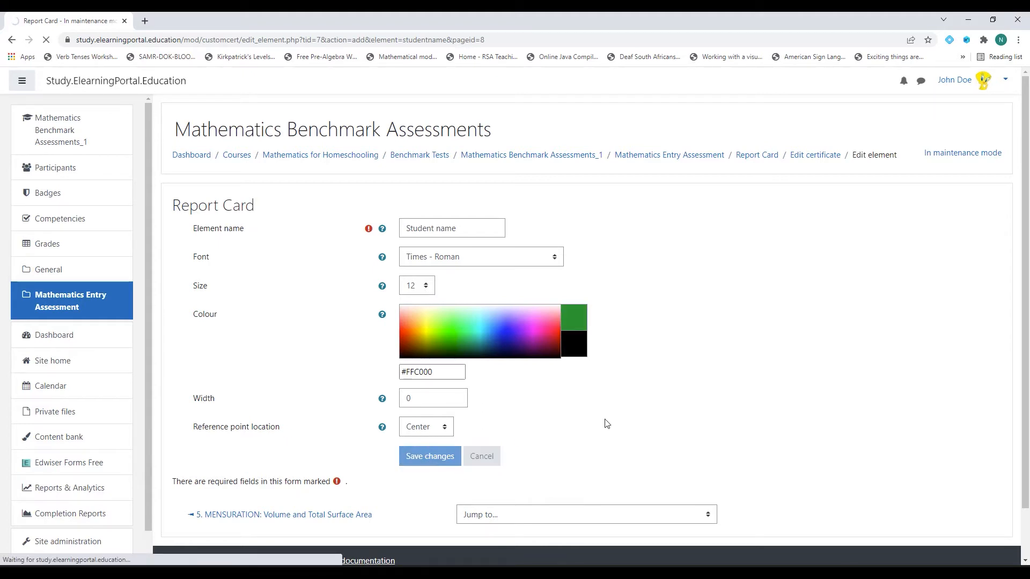
# Reposition the student name element into the empty box beneath the Student Name heading, centred, and save and close the layout
pyautogui.scroll(-2, 300, 326)
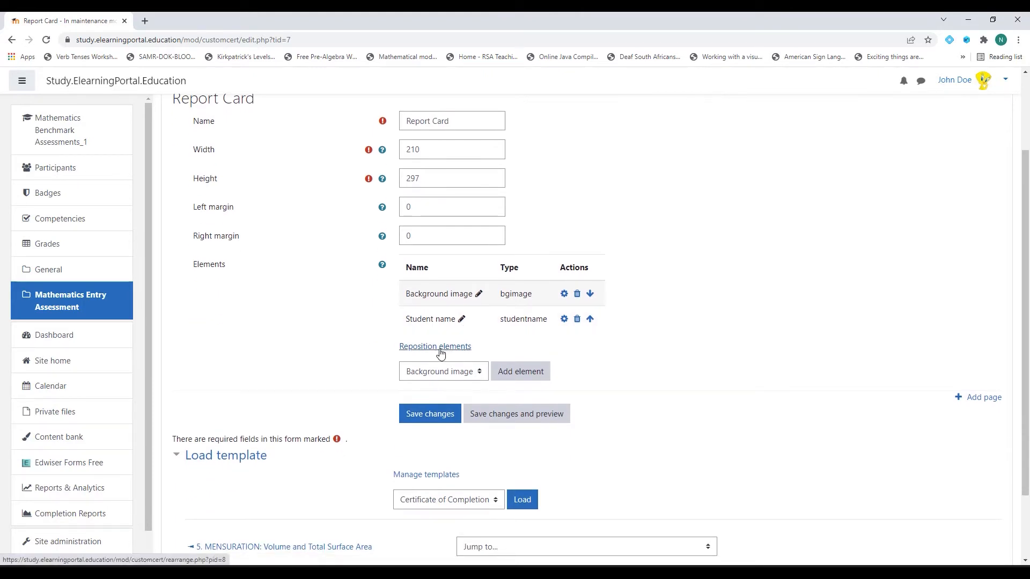
pyautogui.click(440, 349)
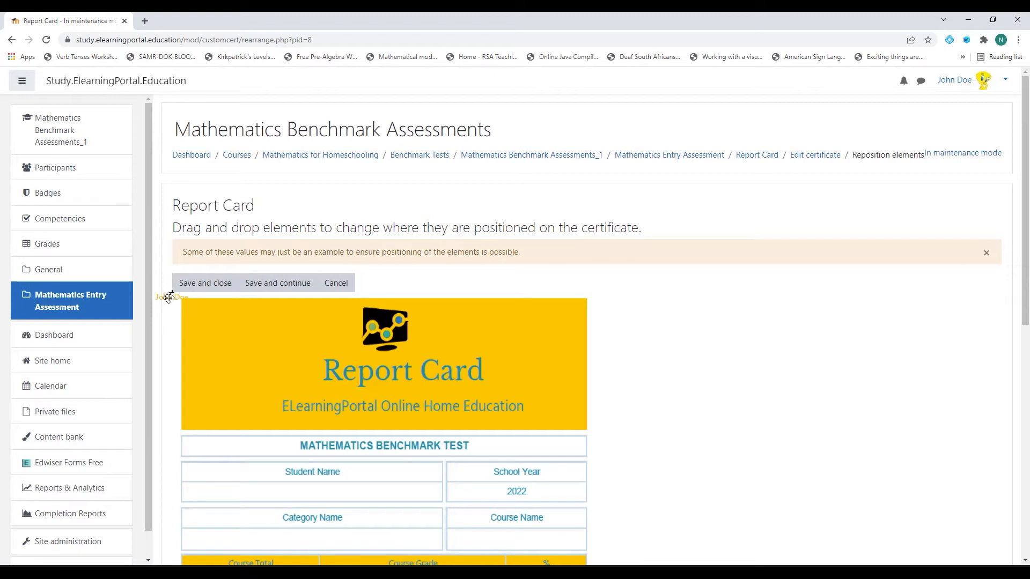
pyautogui.moveTo(169, 297); pyautogui.dragTo(309, 494)
pyautogui.scroll(-2, 349, 450)
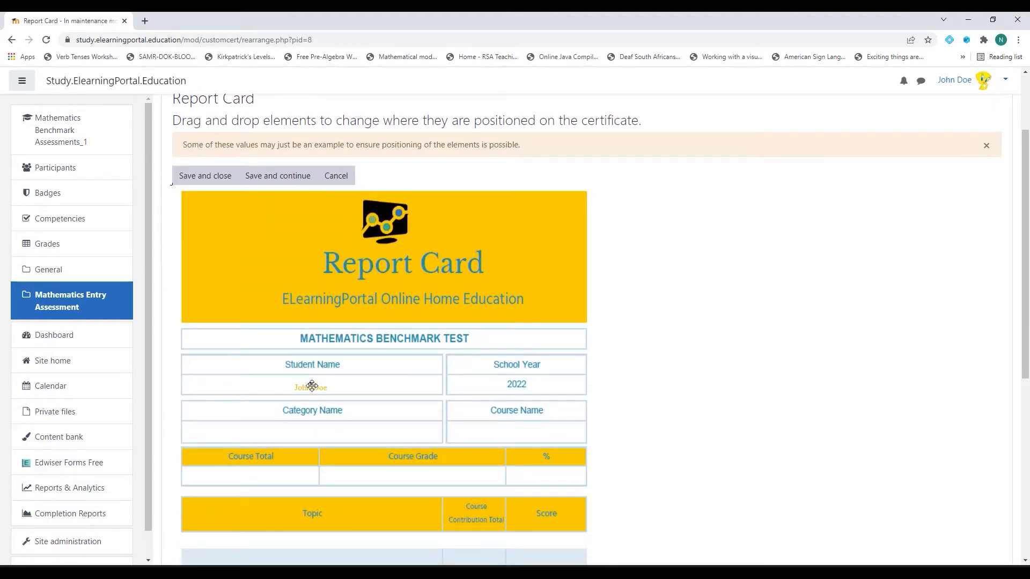
pyautogui.moveTo(311, 386); pyautogui.dragTo(311, 384)
pyautogui.scroll(-1, 330, 385)
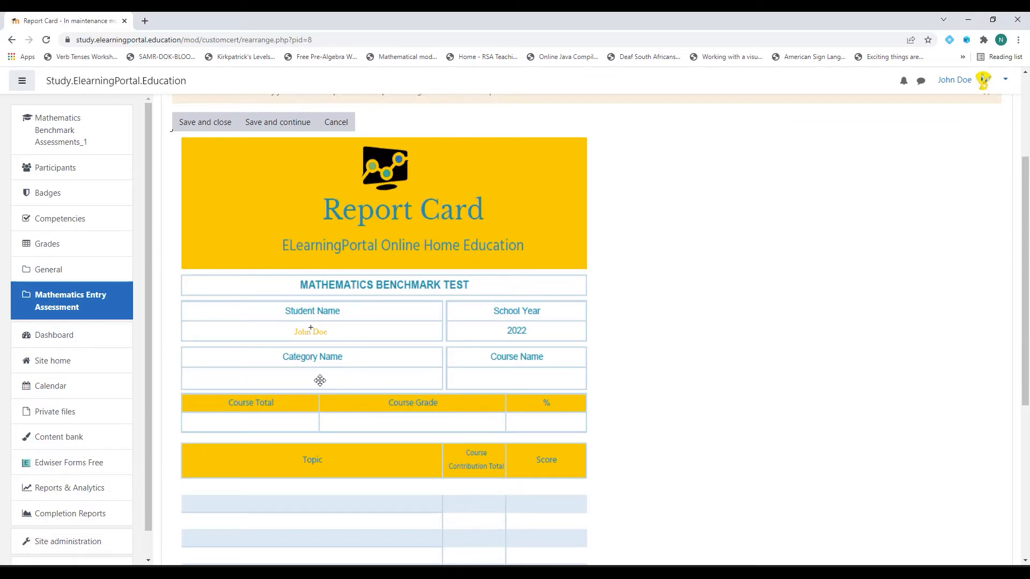
pyautogui.click(209, 129)
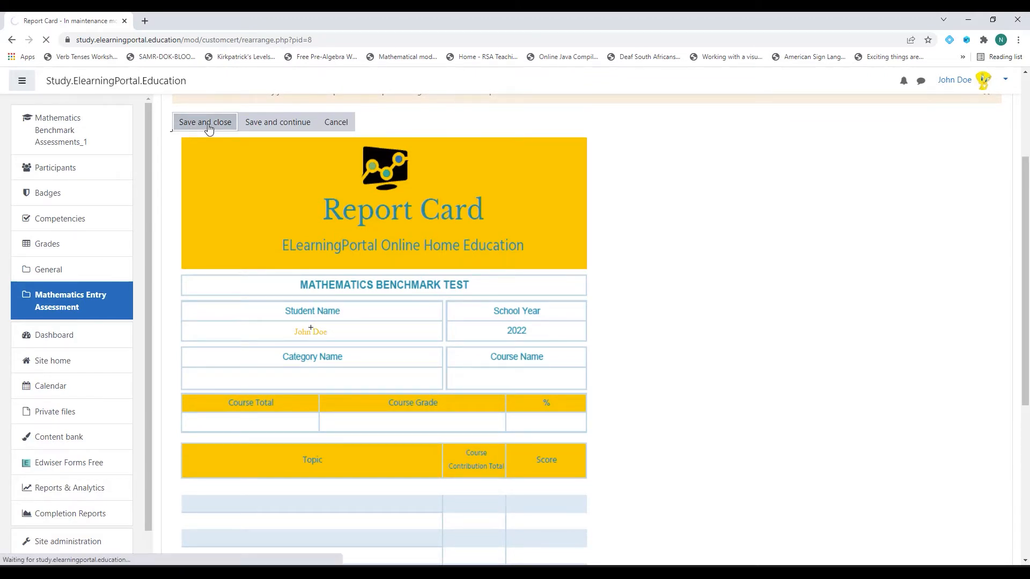
# Add a Category name element to the certificate with colour #FFC000 and save it
pyautogui.scroll(-2, 517, 402)
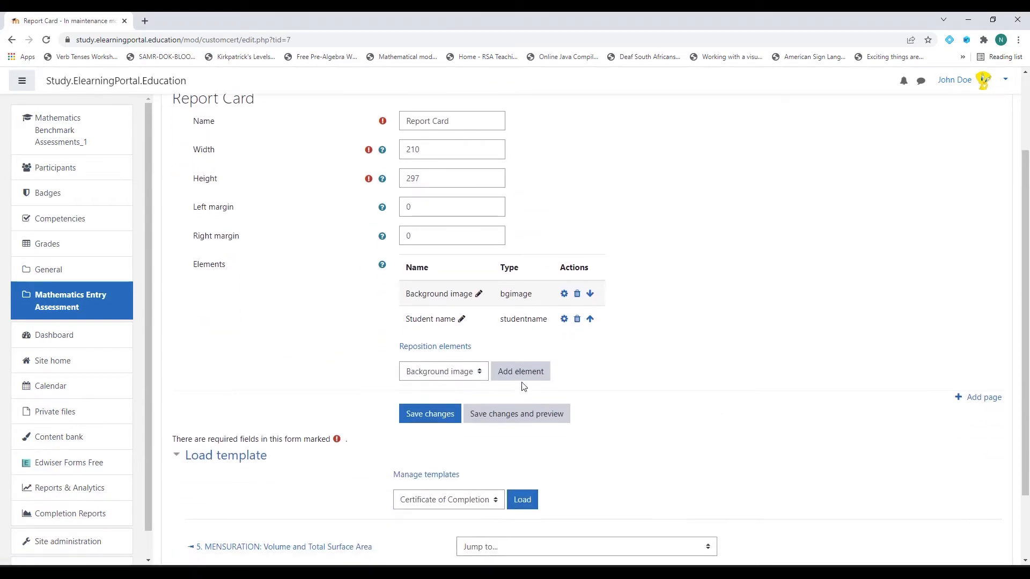
pyautogui.scroll(-1, 515, 381)
pyautogui.click(456, 318)
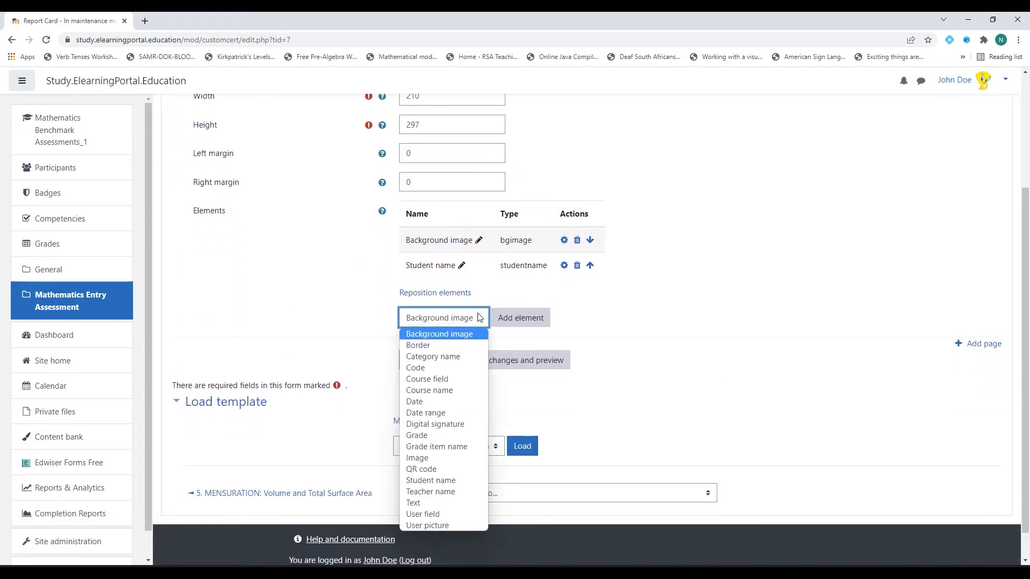
pyautogui.click(452, 357)
pyautogui.click(522, 322)
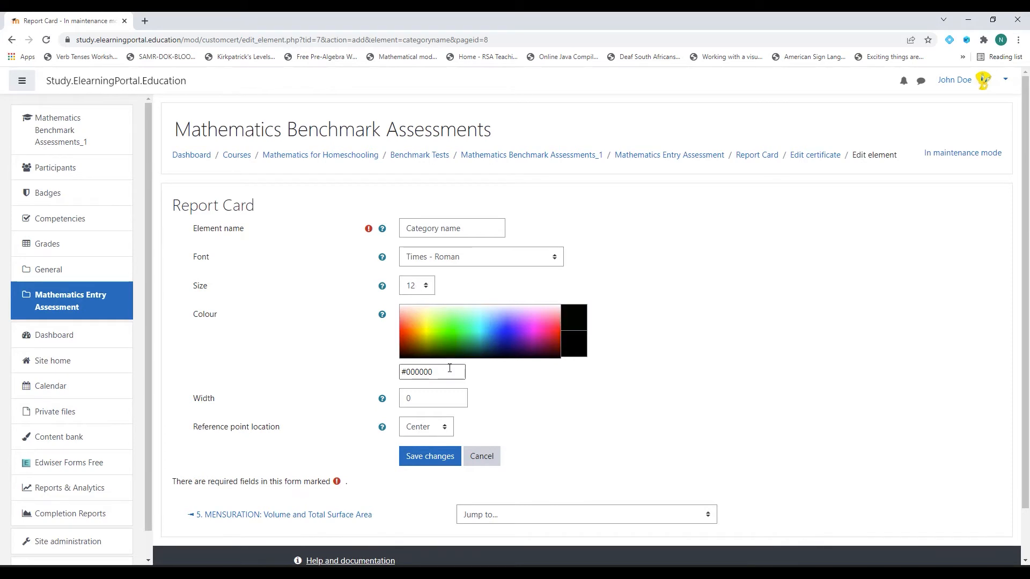
pyautogui.moveTo(449, 372); pyautogui.dragTo(378, 374)
pyautogui.hotkey('ctrl', 'v')
pyautogui.scroll(-1, 359, 384)
pyautogui.click(442, 401)
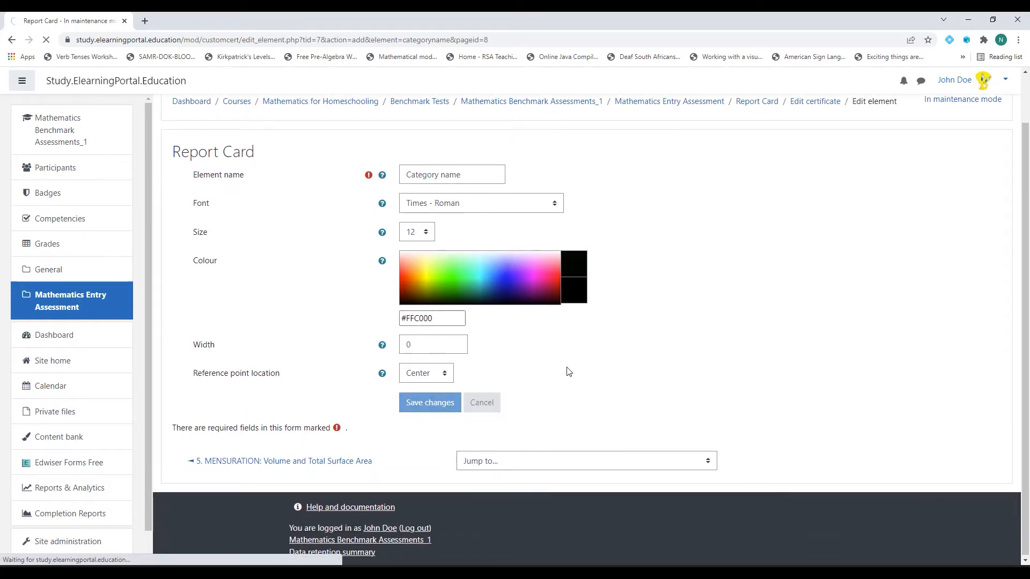
# Reposition the category name element into the empty box beneath the Category Name heading, centred, and save and close the layout
pyautogui.scroll(-3, 440, 326)
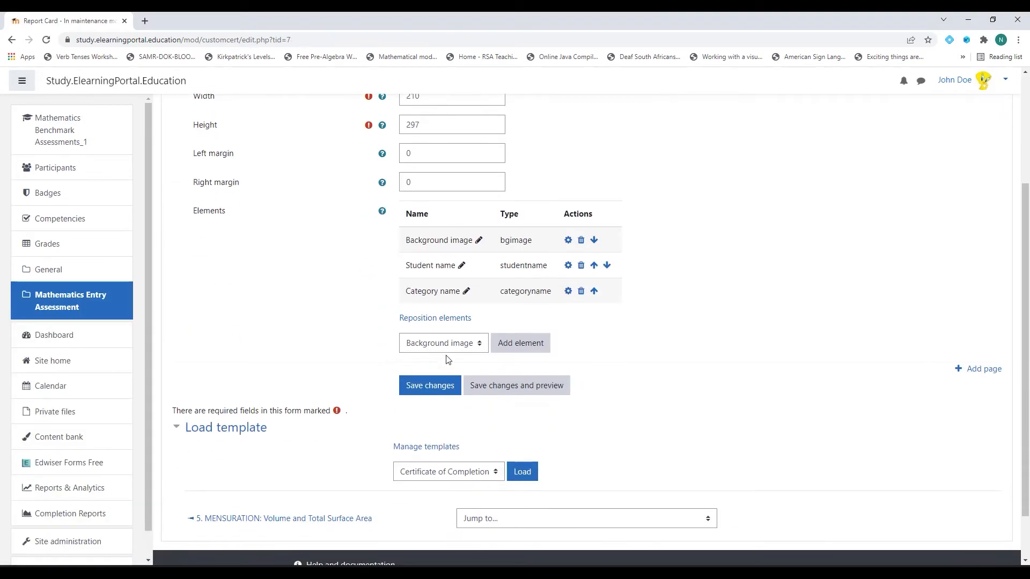
pyautogui.click(441, 319)
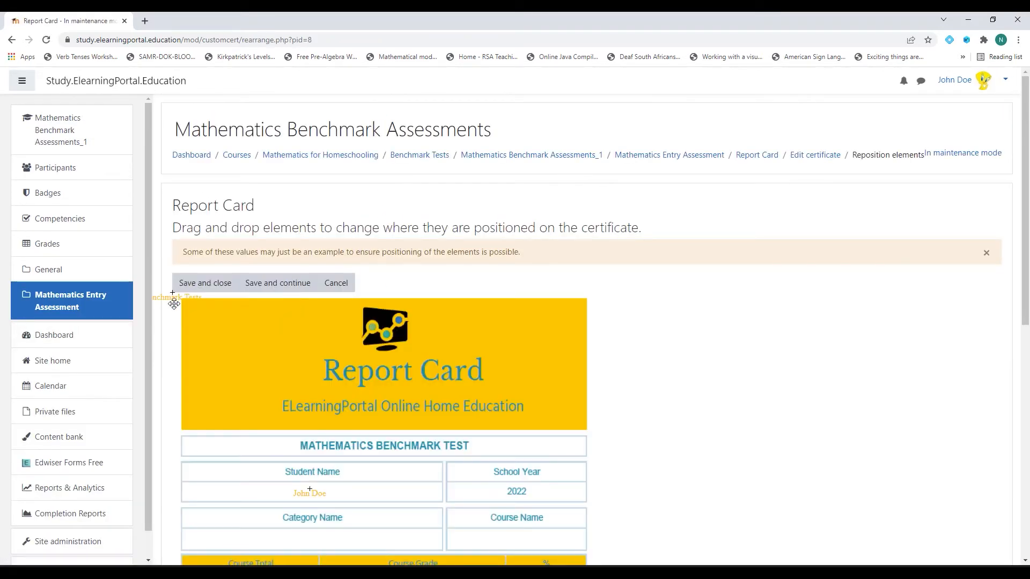
pyautogui.moveTo(286, 503); pyautogui.dragTo(311, 541)
pyautogui.scroll(-3, 708, 439)
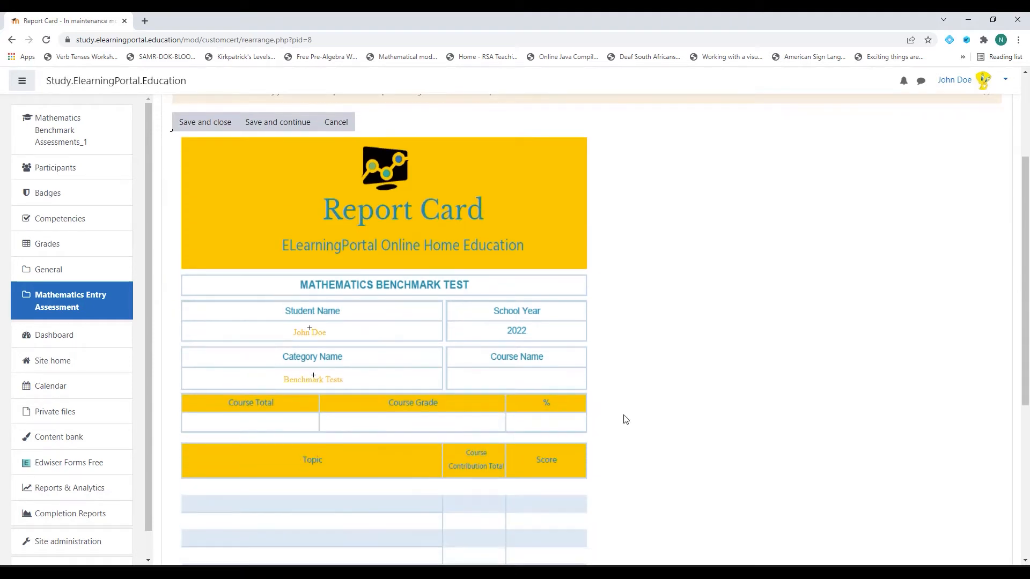
pyautogui.moveTo(321, 380); pyautogui.dragTo(319, 381)
pyautogui.scroll(2, 684, 384)
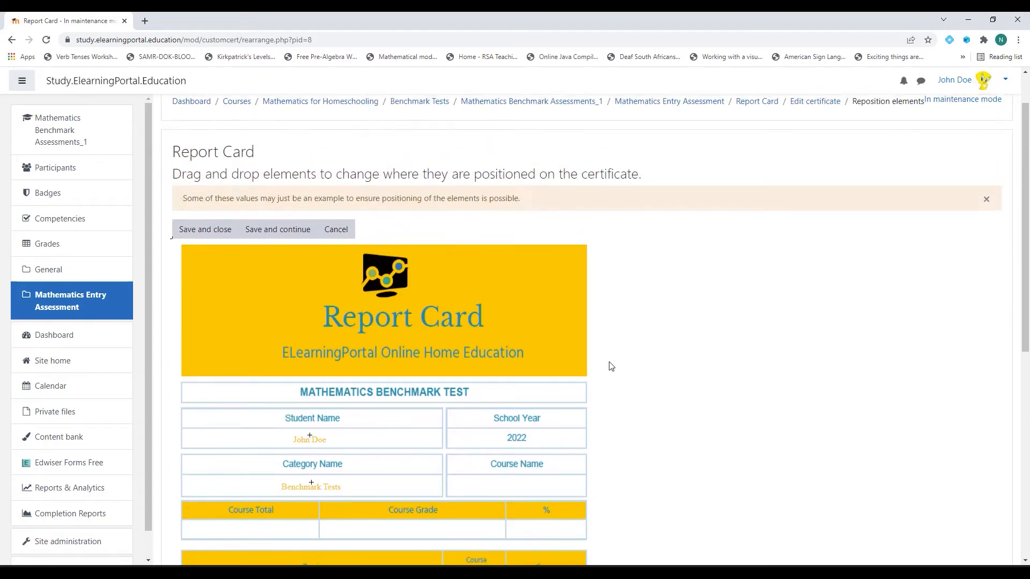
pyautogui.click(207, 236)
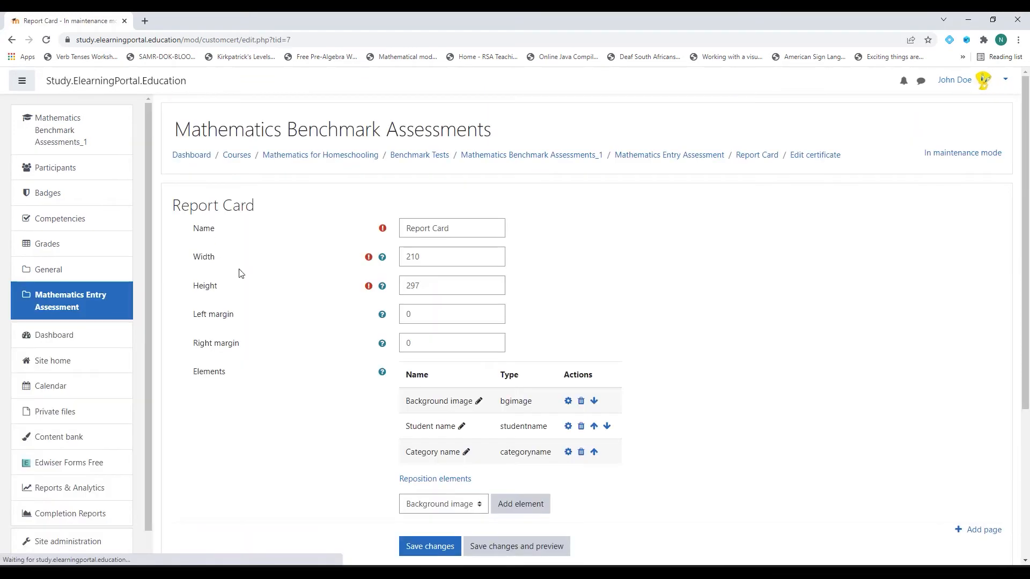
# Add a Course name element to the certificate with colour #FFC000 and save it
pyautogui.scroll(-3, 340, 402)
pyautogui.click(462, 397)
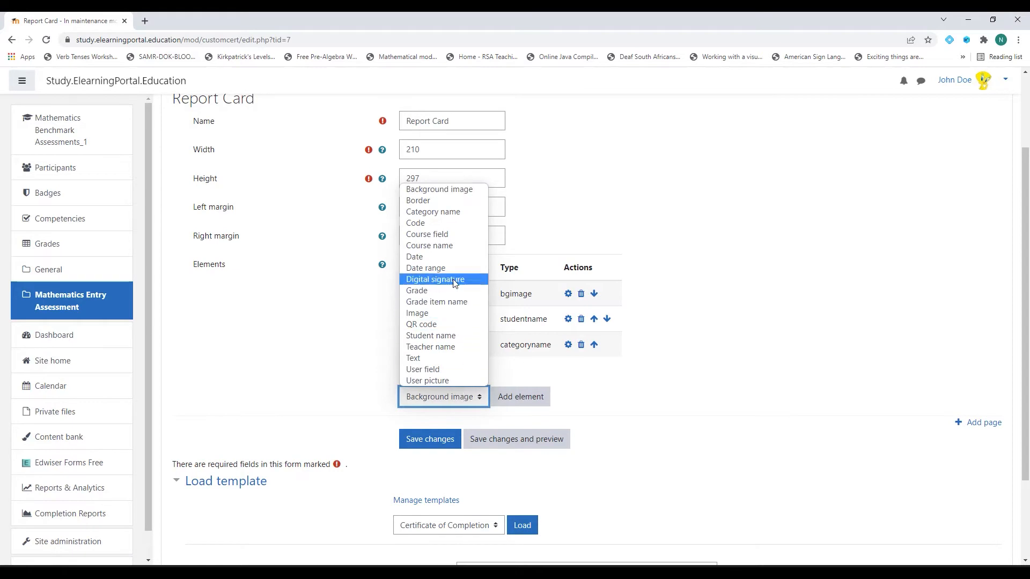
pyautogui.click(453, 245)
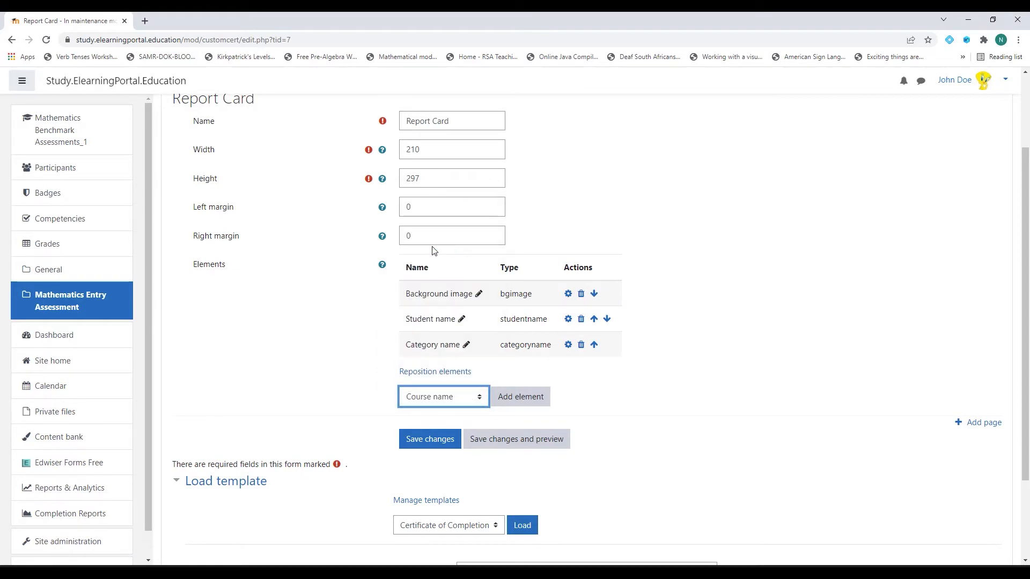
pyautogui.click(521, 396)
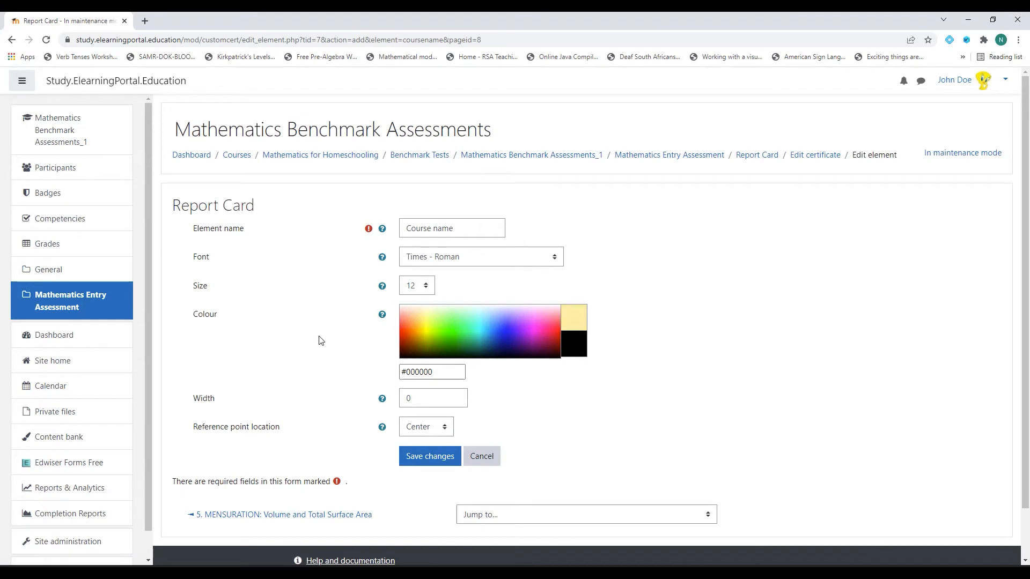
pyautogui.scroll(-2, 319, 338)
pyautogui.moveTo(442, 317); pyautogui.dragTo(384, 322)
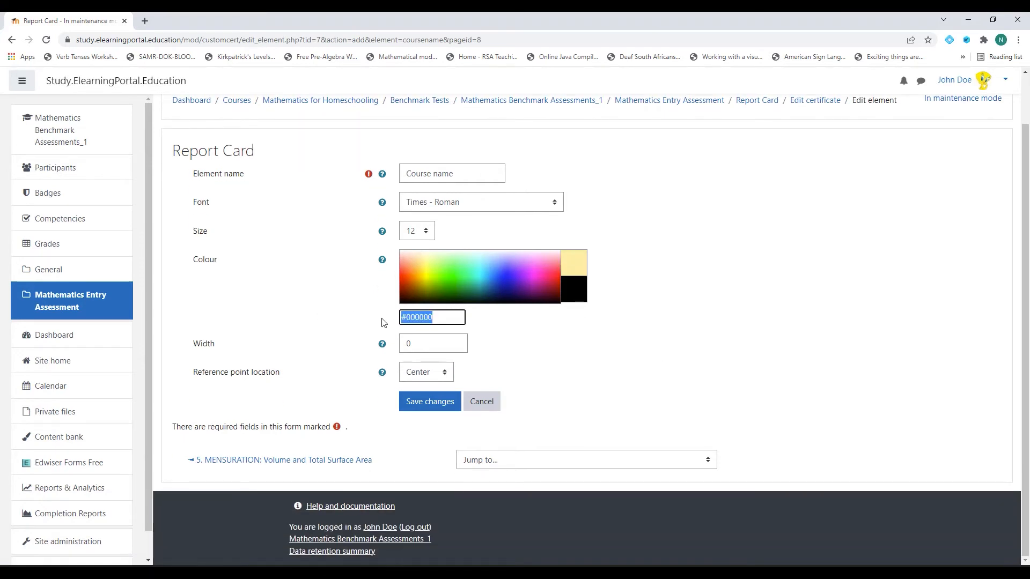
pyautogui.write('#FFC000')
pyautogui.click(427, 409)
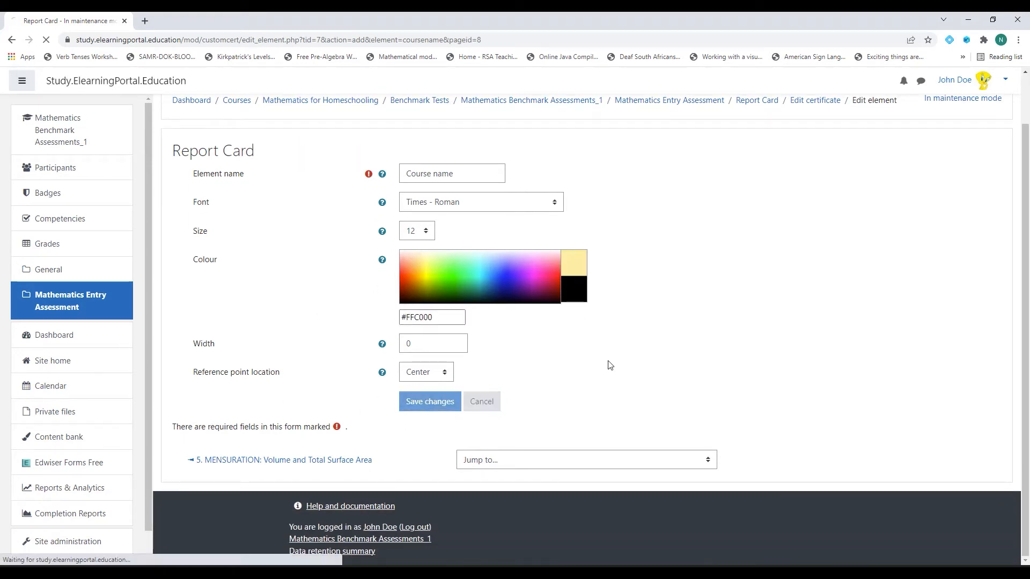
# Reposition the course name element into the empty box beneath the Course Name heading, centred
pyautogui.scroll(-3, 333, 372)
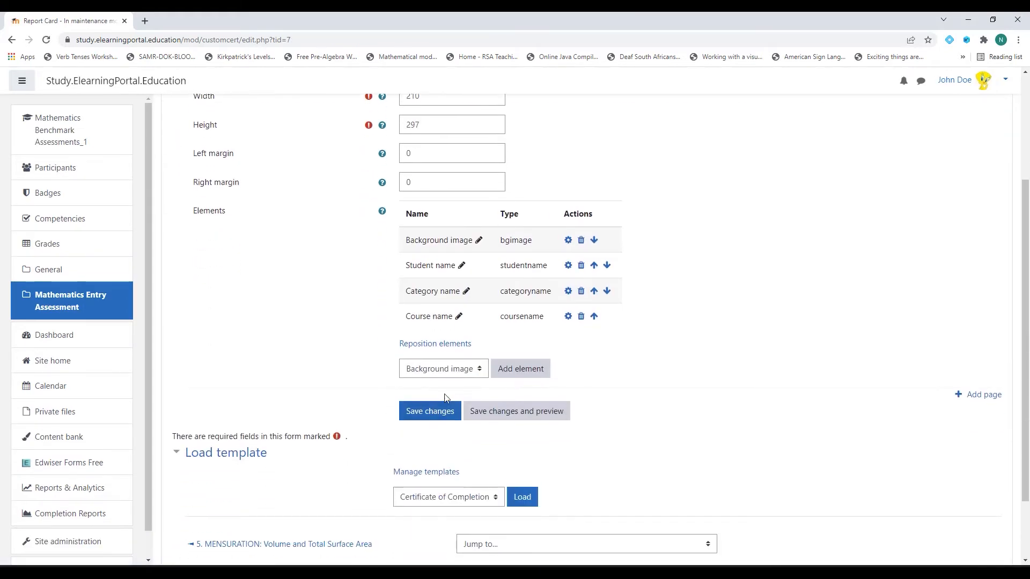
pyautogui.click(443, 346)
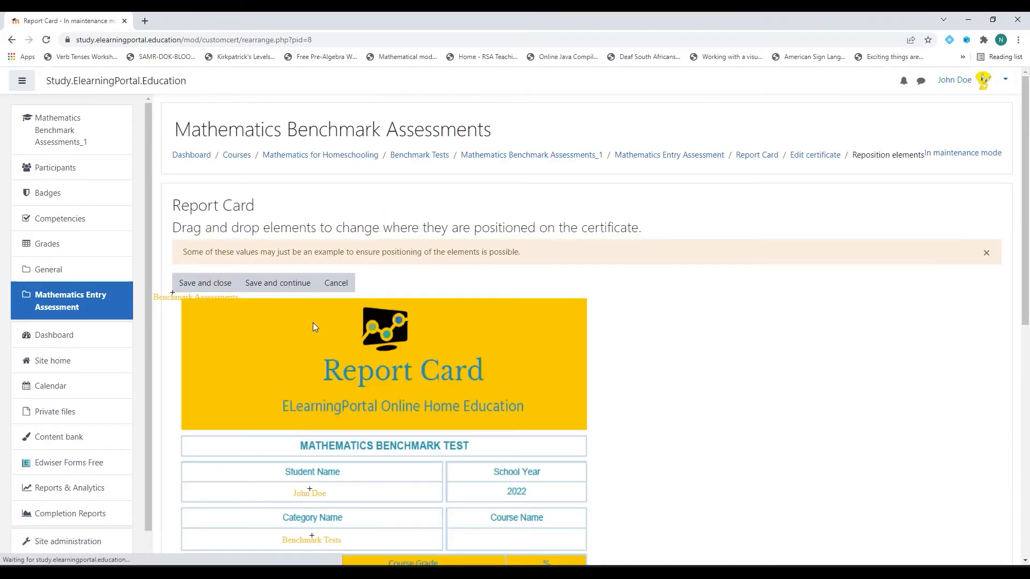
pyautogui.moveTo(470, 527); pyautogui.dragTo(524, 539)
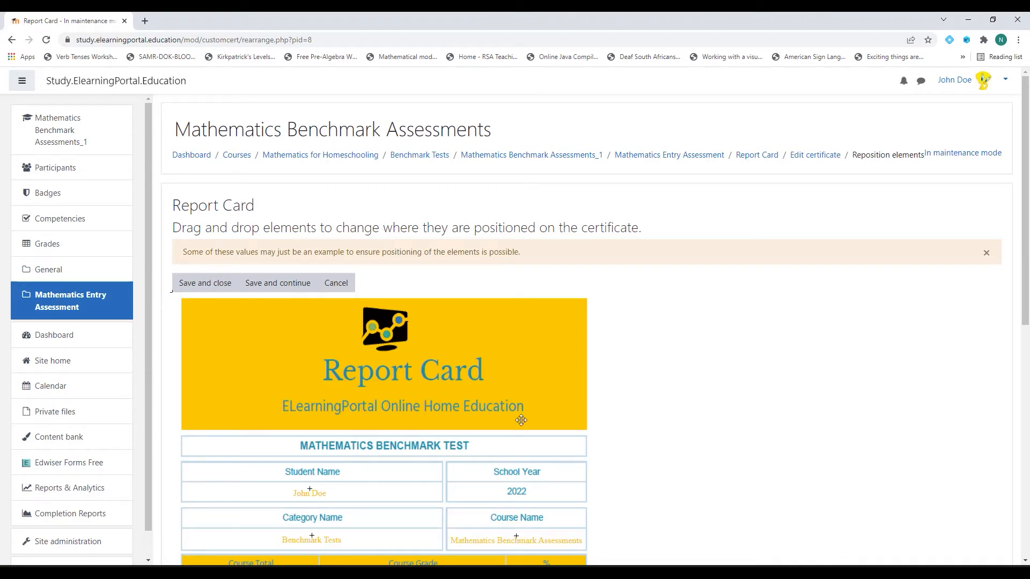
pyautogui.scroll(-2, 639, 421)
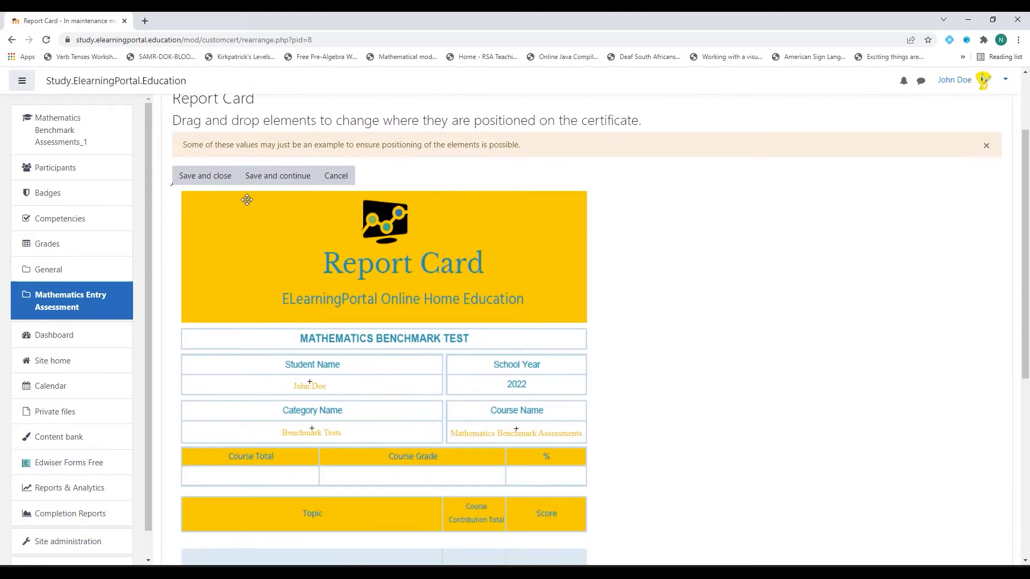
# Save the repositioned certificate elements, then preview the report card and return to its edit page
pyautogui.click(203, 175)
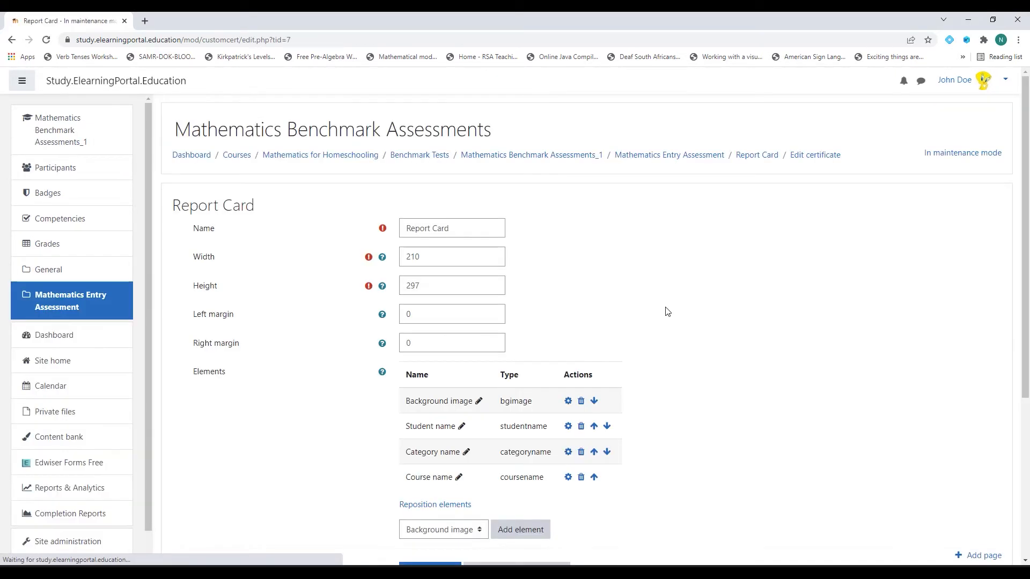
pyautogui.scroll(-4, 301, 311)
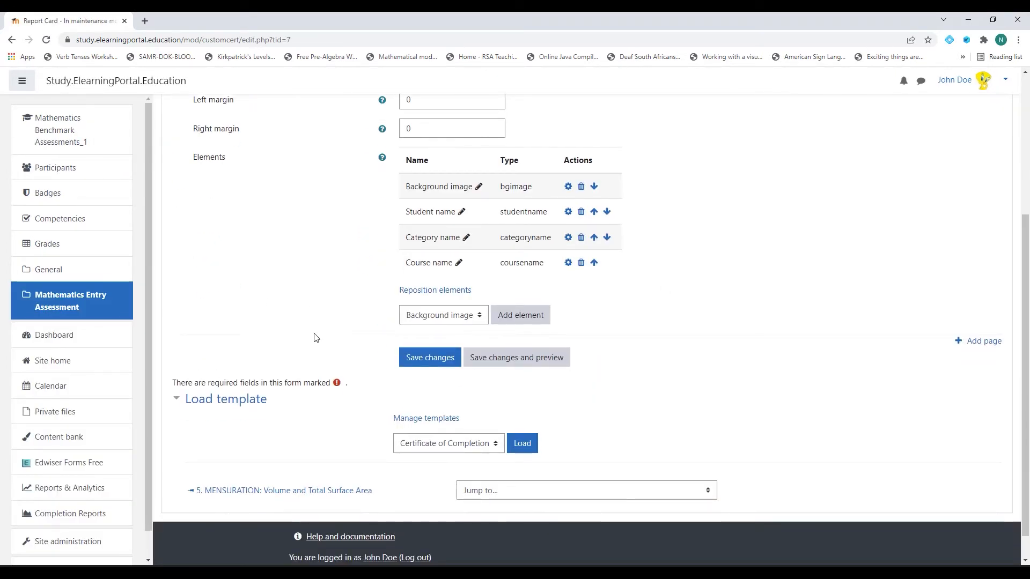
pyautogui.click(518, 362)
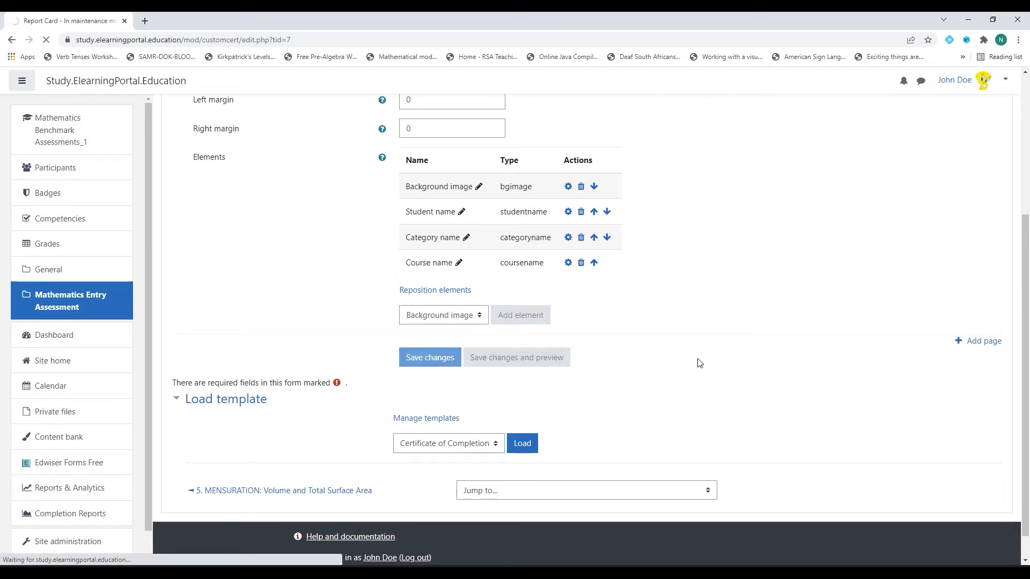
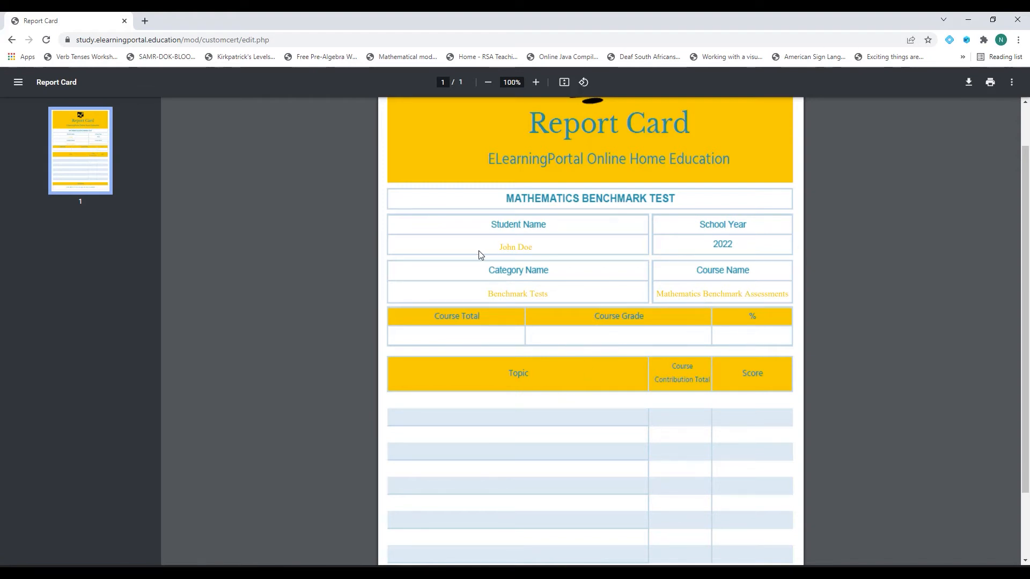
pyautogui.click(11, 44)
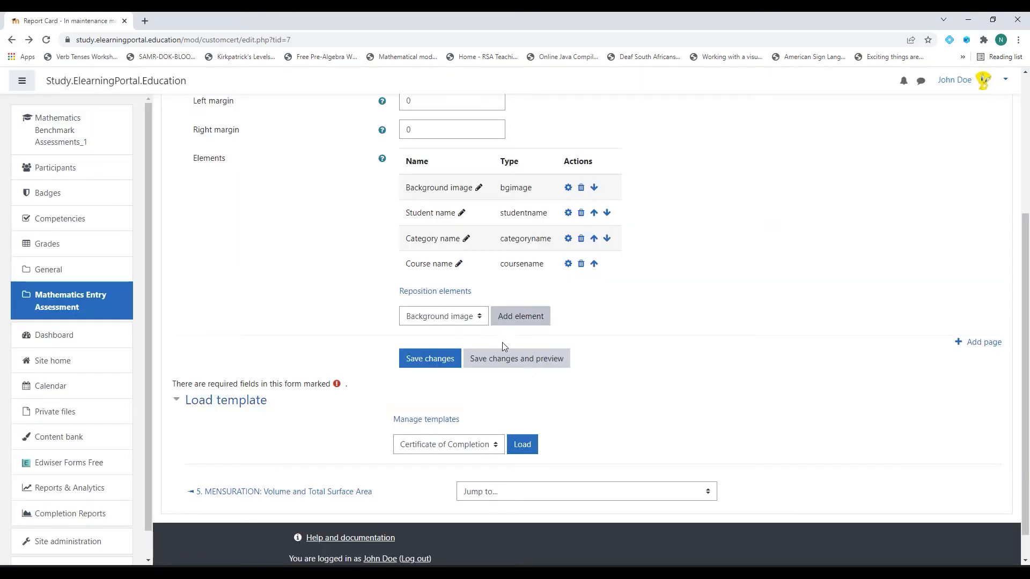
# Add a Grade element to the report card certificate
pyautogui.scroll(2, 500, 346)
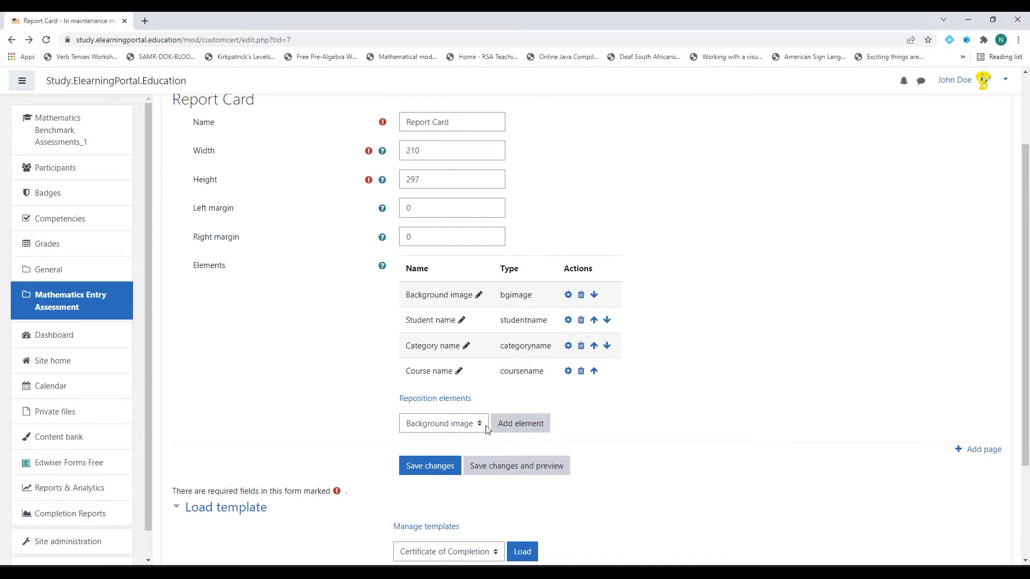
pyautogui.scroll(-2, 488, 429)
pyautogui.click(481, 316)
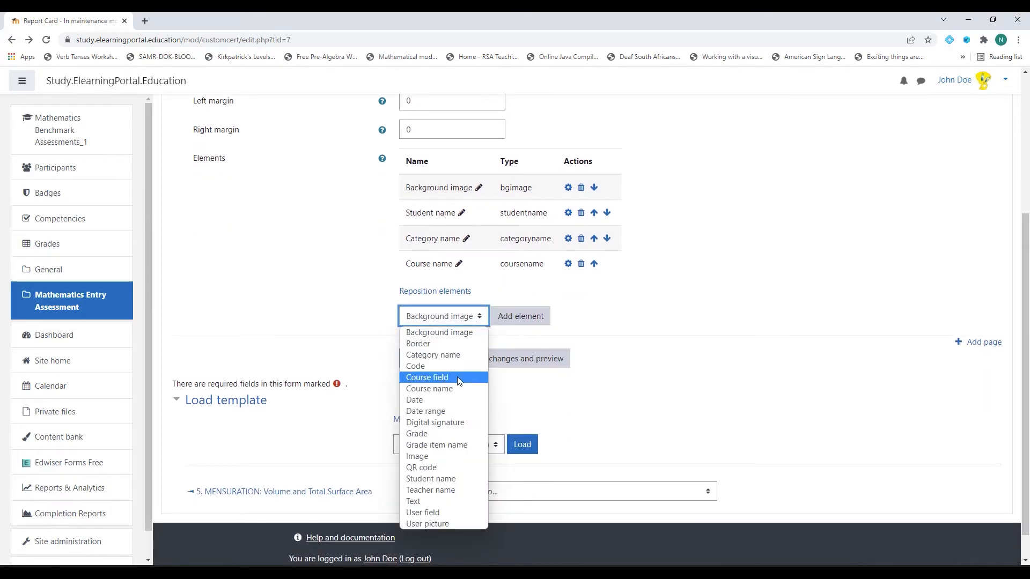
pyautogui.click(453, 433)
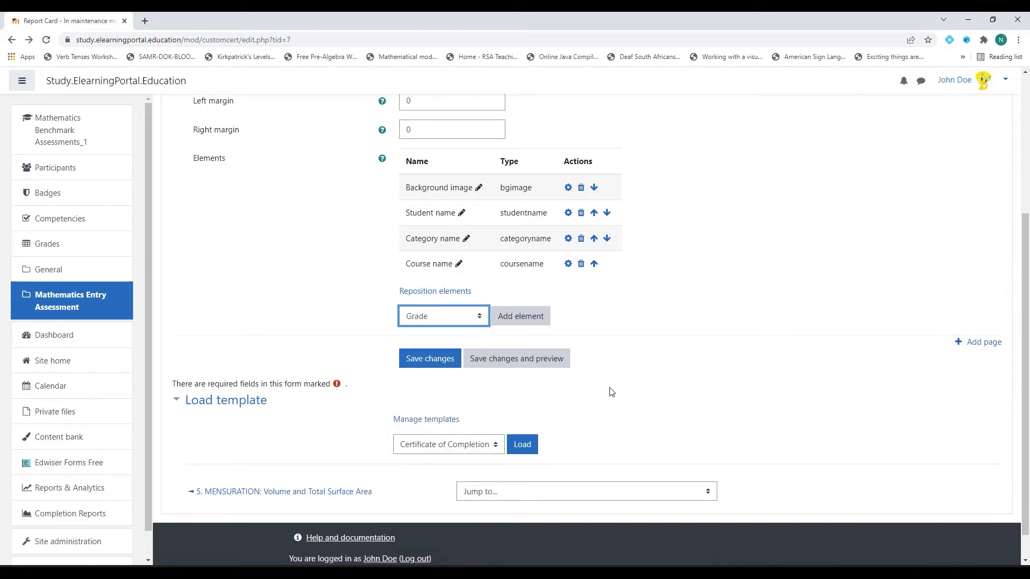
pyautogui.click(525, 319)
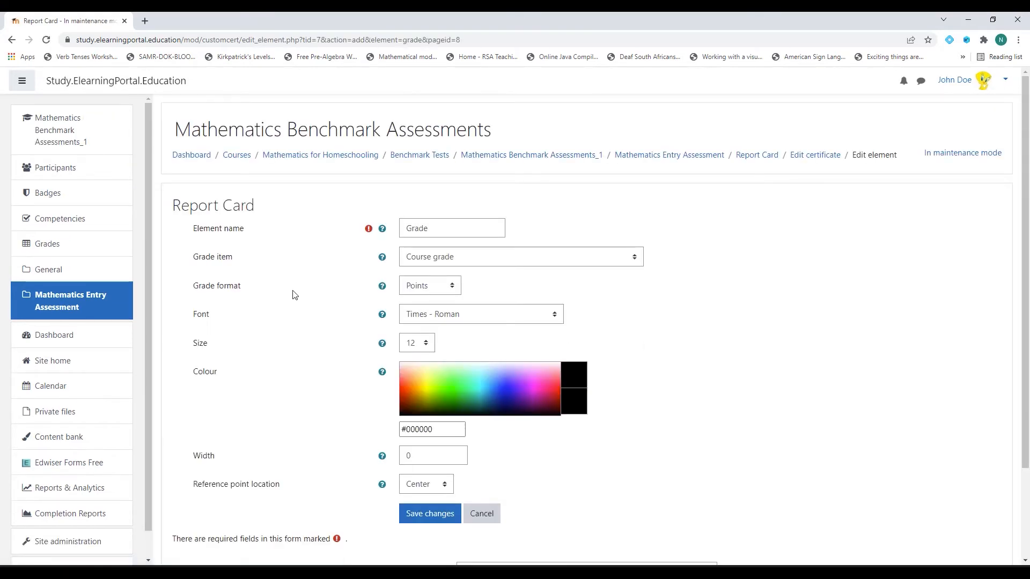
# Set the course grade element's format to Points and its colour to #FFC000, and save it
pyautogui.scroll(-1, 294, 295)
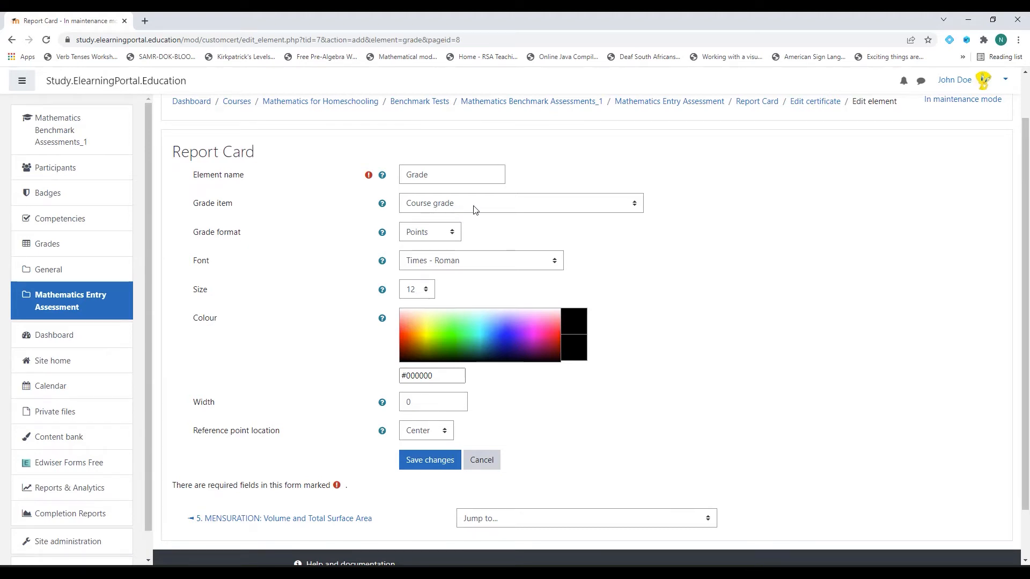
pyautogui.click(444, 236)
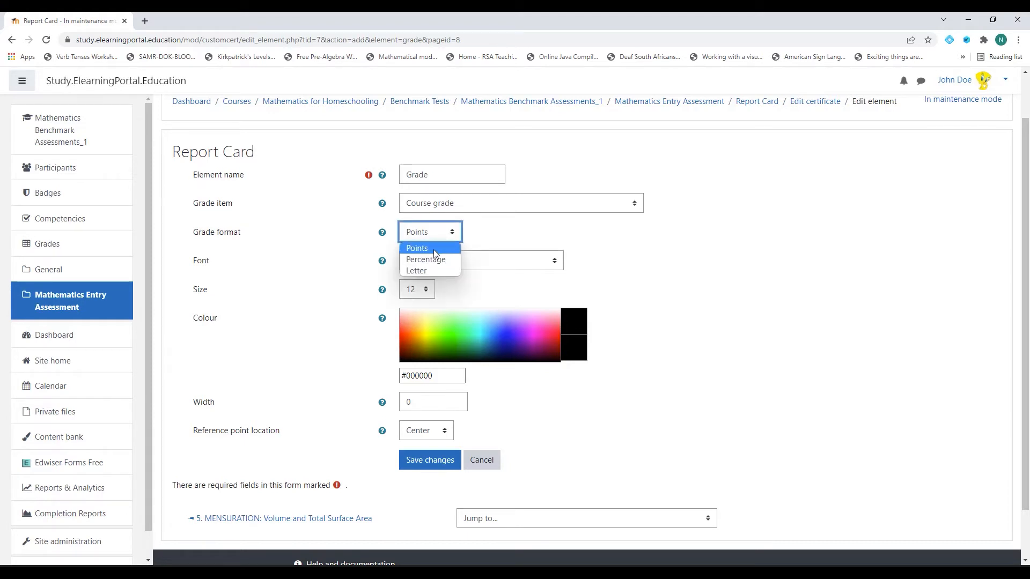
pyautogui.click(433, 249)
pyautogui.scroll(-2, 333, 265)
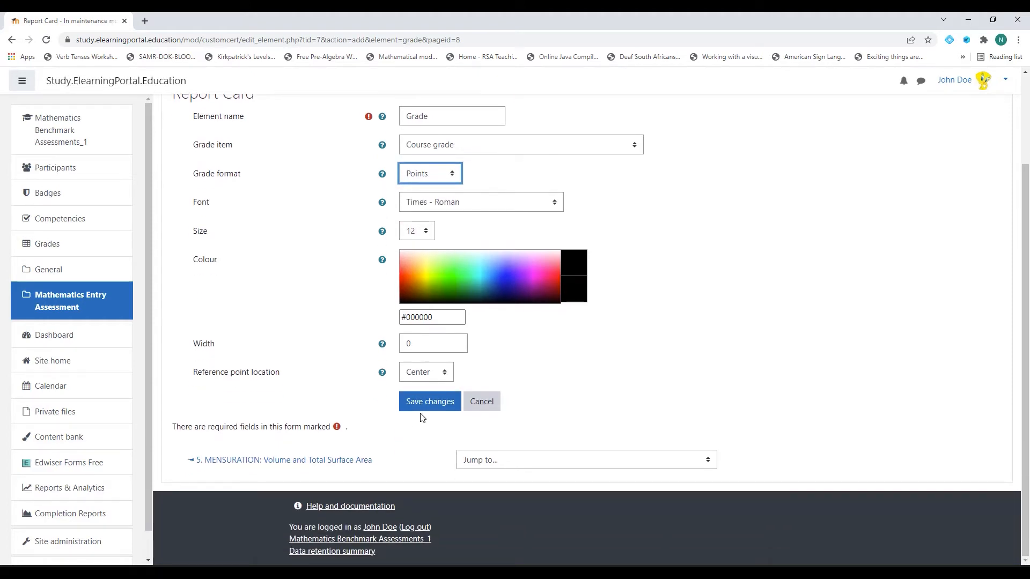
pyautogui.moveTo(444, 318); pyautogui.dragTo(376, 319)
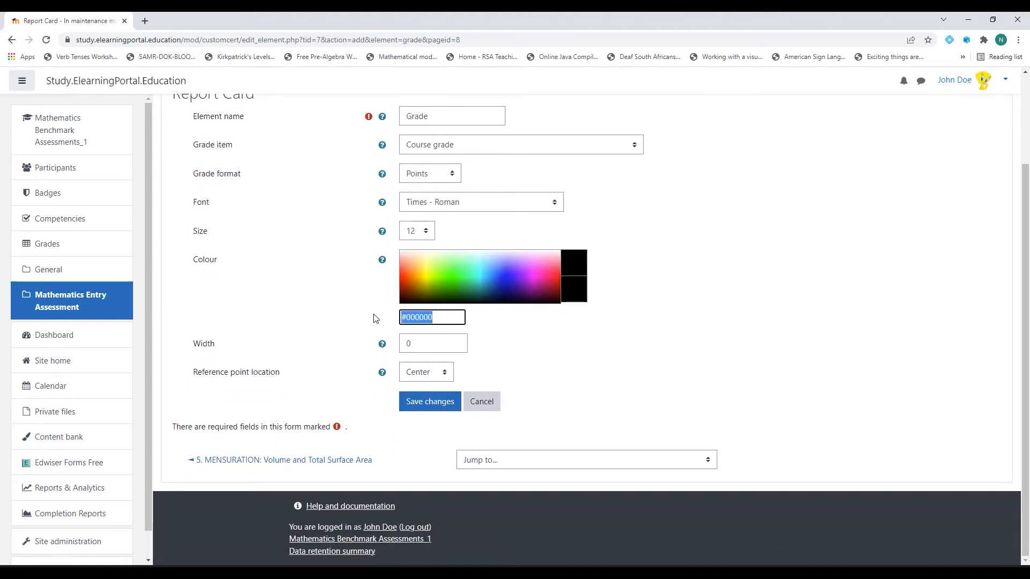
pyautogui.write('#FFC000')
pyautogui.click(429, 401)
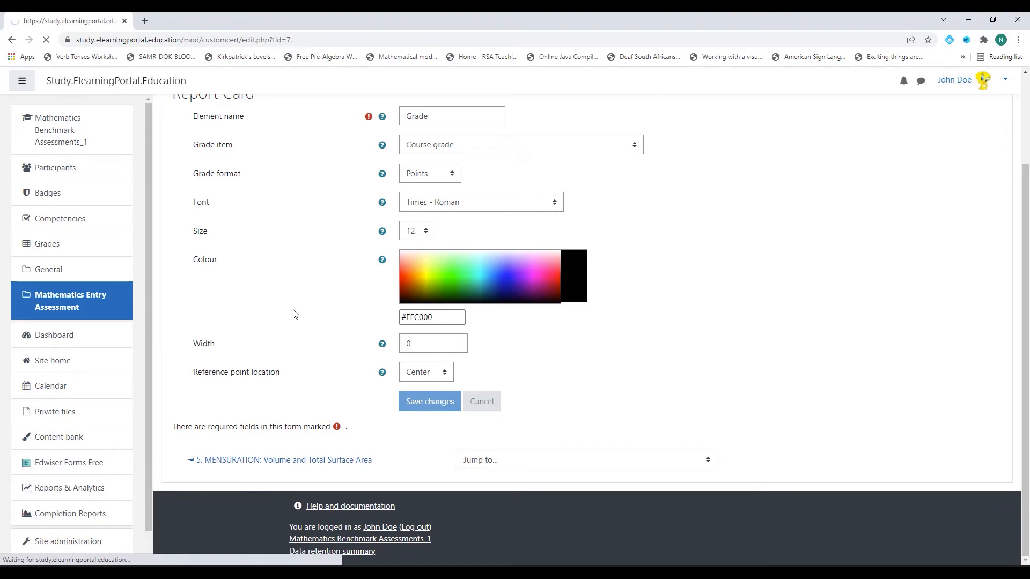
# Position the points grade in the empty cell under Course Grade on the certificate and save the layout
pyautogui.scroll(-5, 317, 329)
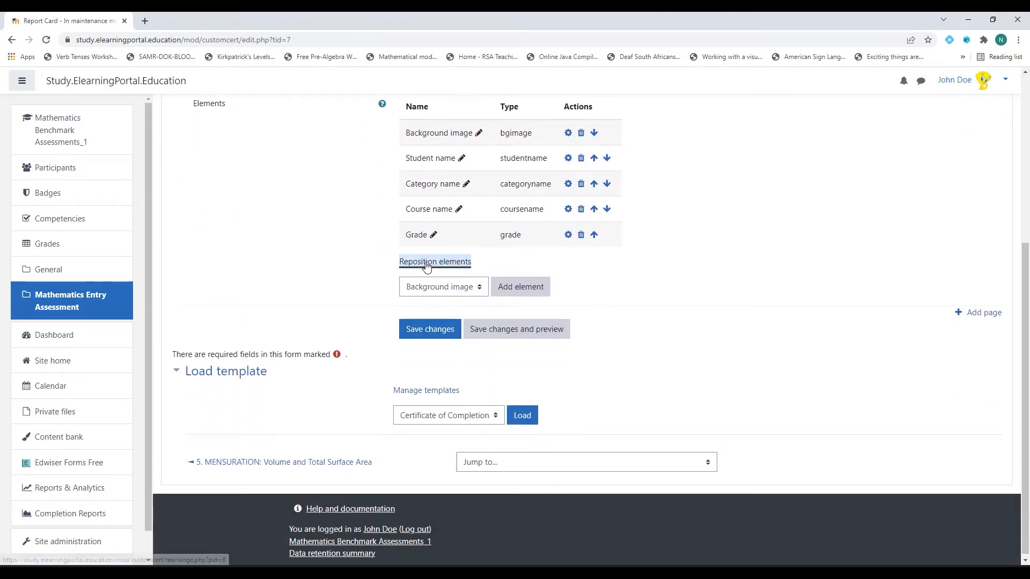
pyautogui.click(427, 263)
pyautogui.scroll(-2, 294, 245)
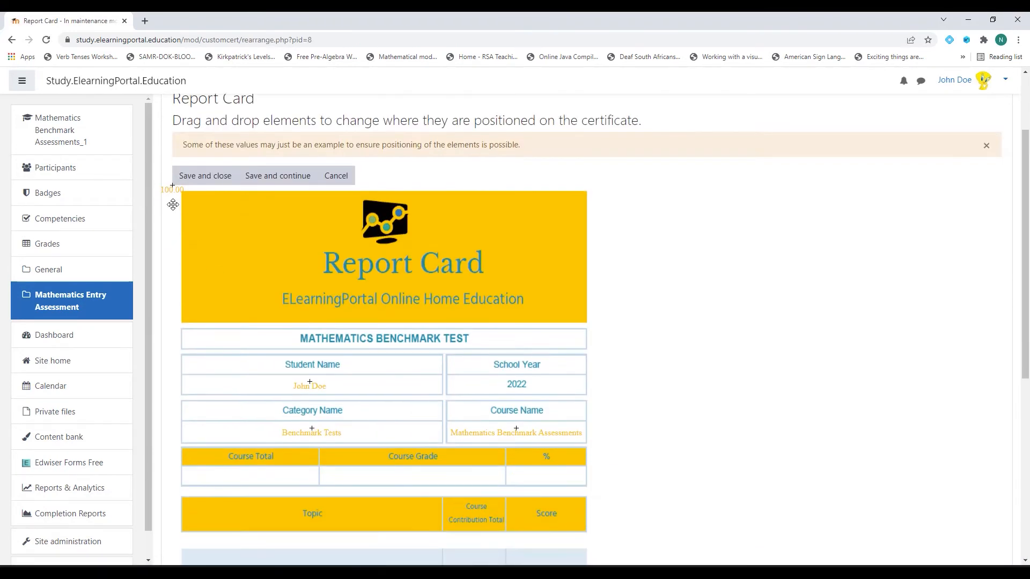
pyautogui.moveTo(169, 188); pyautogui.dragTo(411, 477)
pyautogui.scroll(-2, 418, 479)
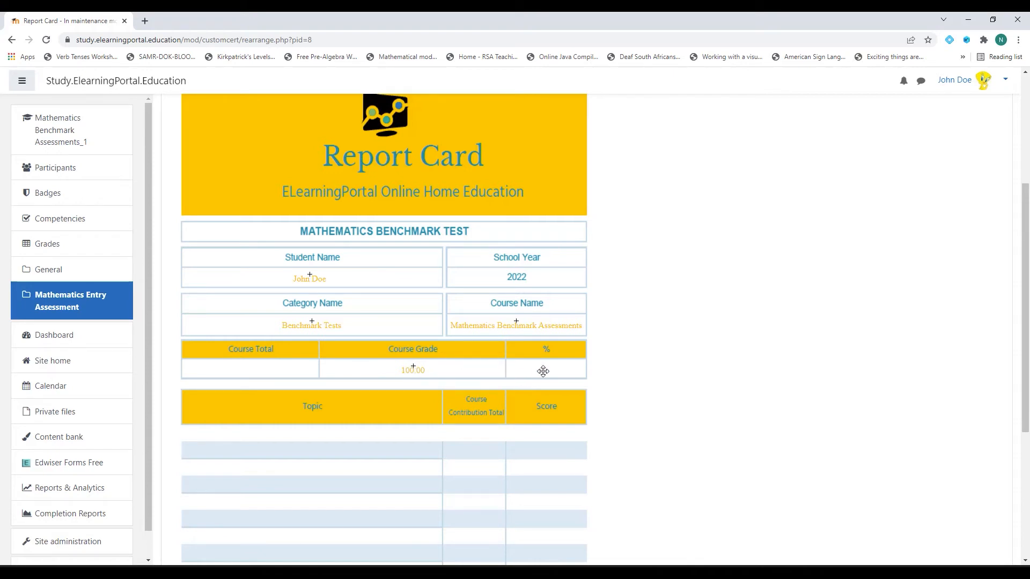
pyautogui.scroll(4, 543, 371)
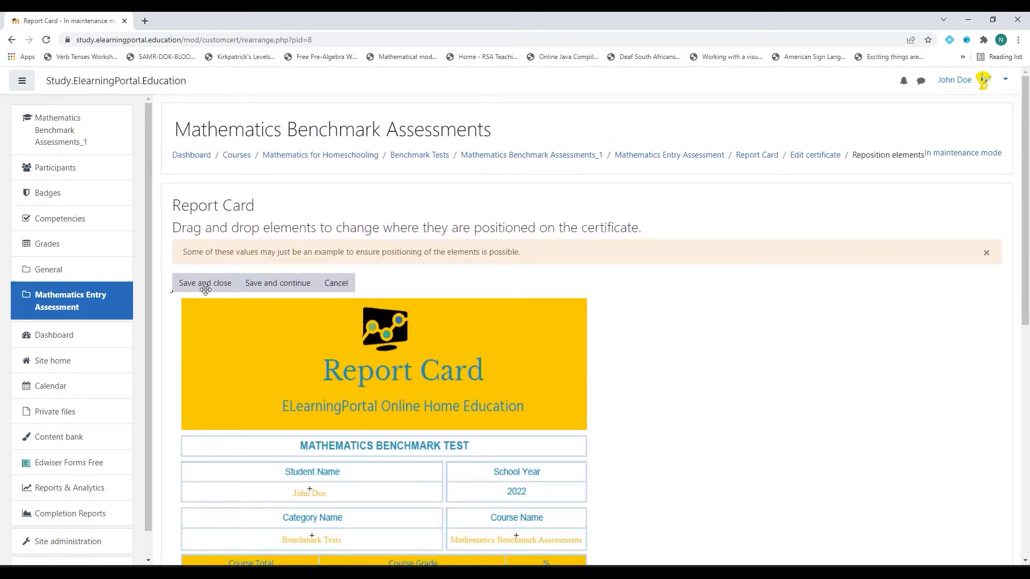
pyautogui.click(206, 284)
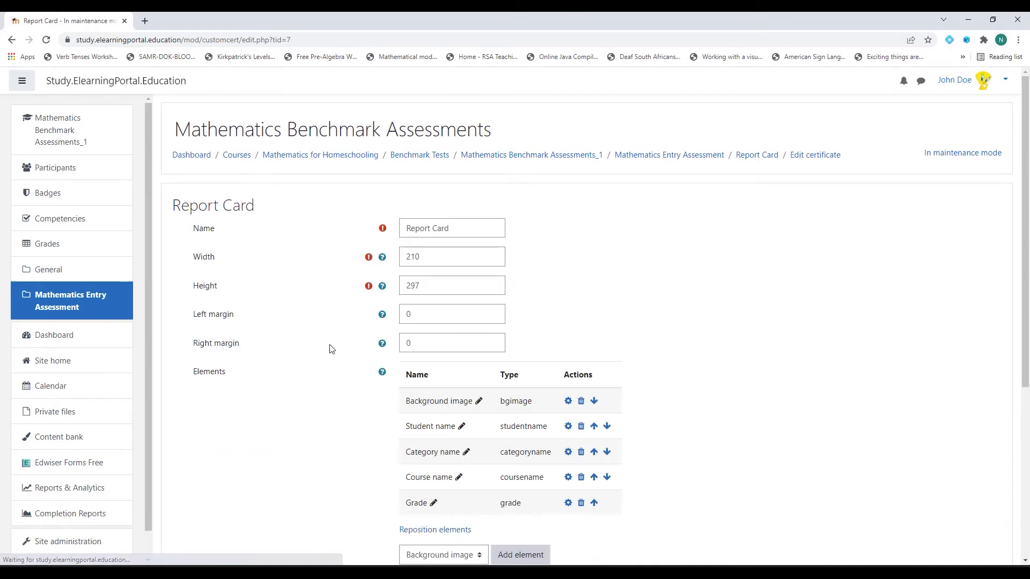
# Add a second Grade element to the certificate
pyautogui.scroll(-4, 330, 363)
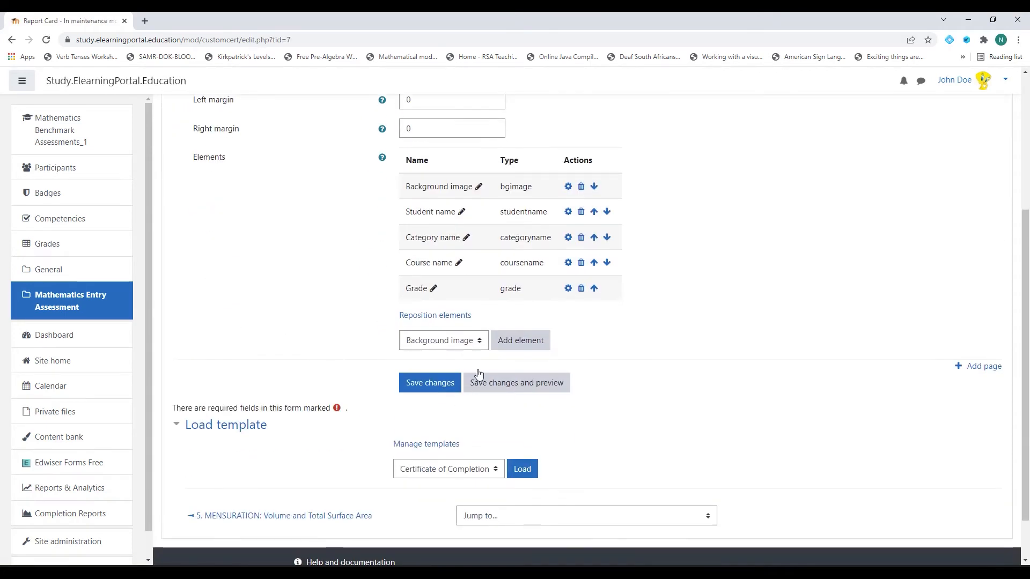
pyautogui.click(482, 341)
pyautogui.click(446, 459)
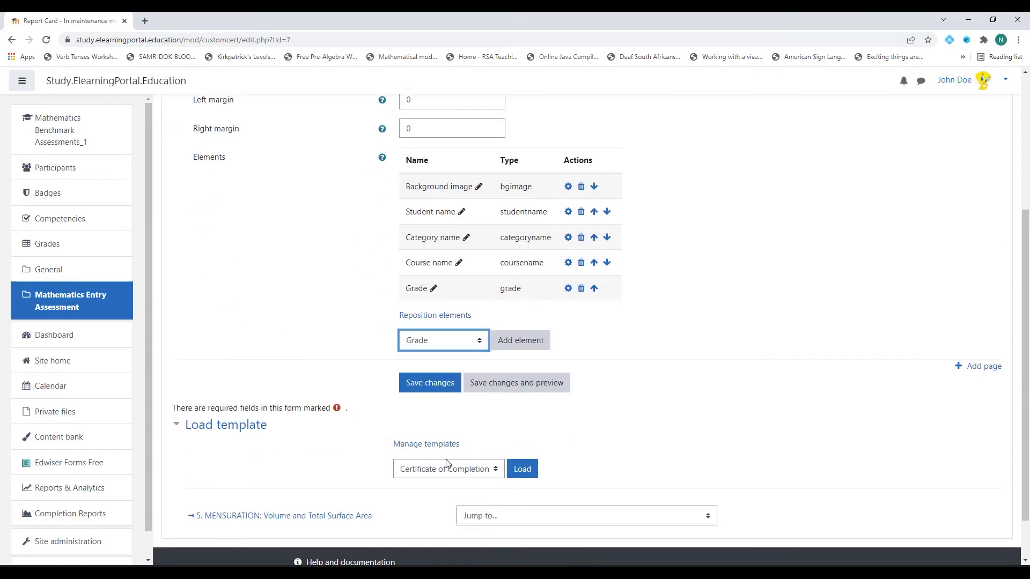
pyautogui.click(518, 346)
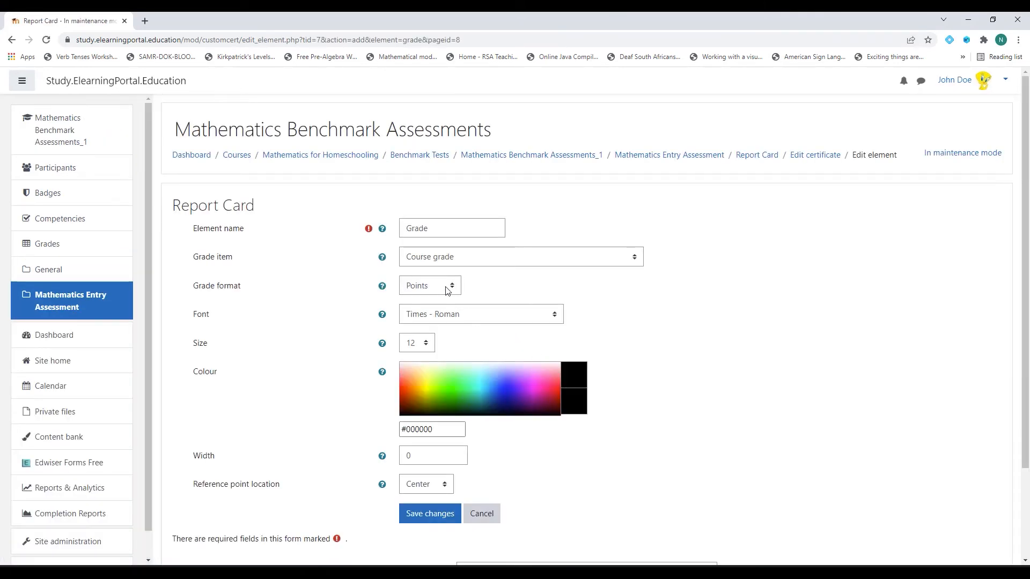
# Set the second grade element's format to Percentage and its colour to #FFC000, and save it
pyautogui.click(446, 290)
pyautogui.click(440, 313)
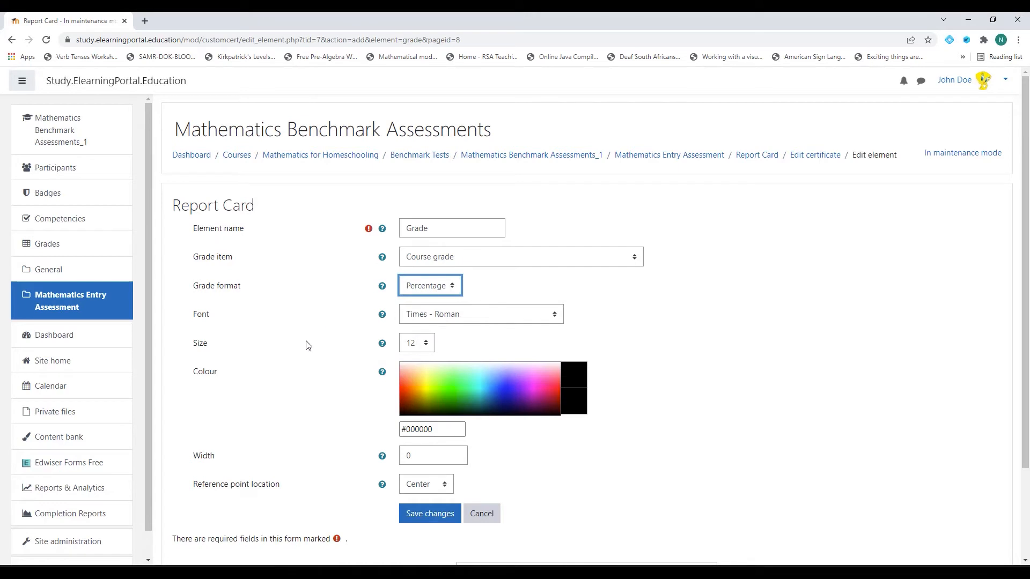
pyautogui.scroll(-3, 309, 348)
pyautogui.moveTo(445, 317); pyautogui.dragTo(364, 315)
pyautogui.write('#FFC000')
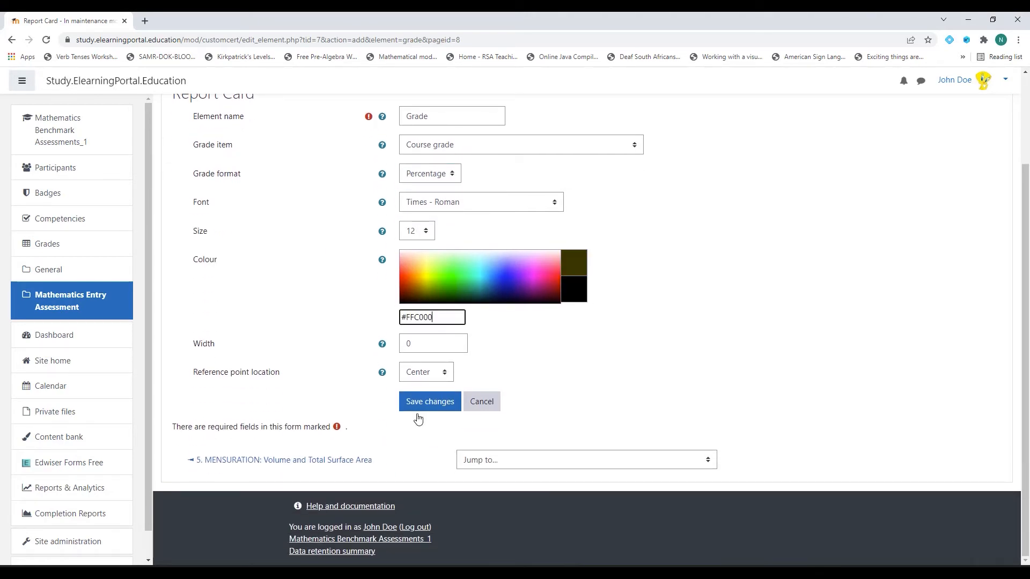
pyautogui.click(416, 409)
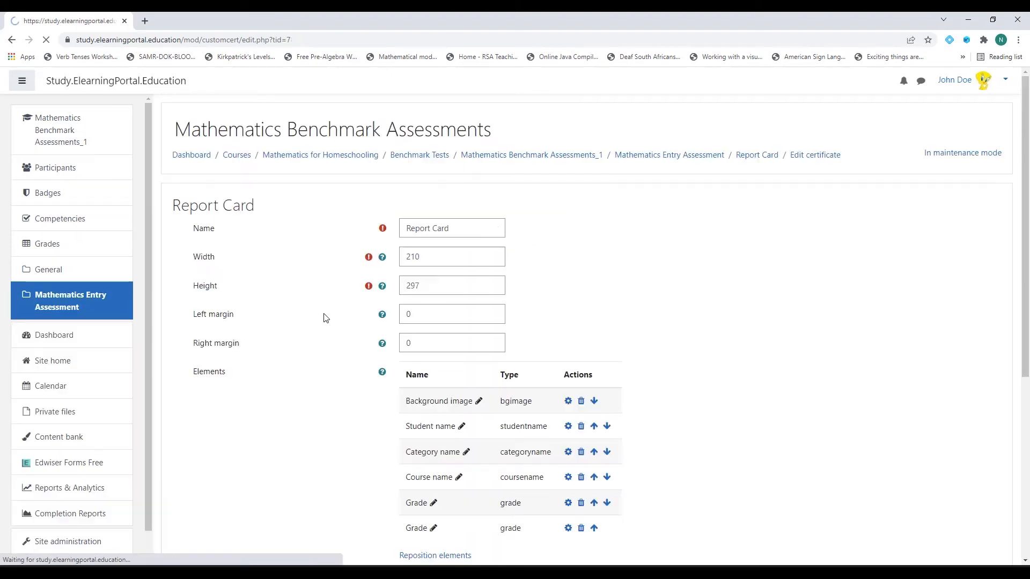
# Position the percentage grade in the empty cell under the % heading and save the layout
pyautogui.scroll(-5, 306, 349)
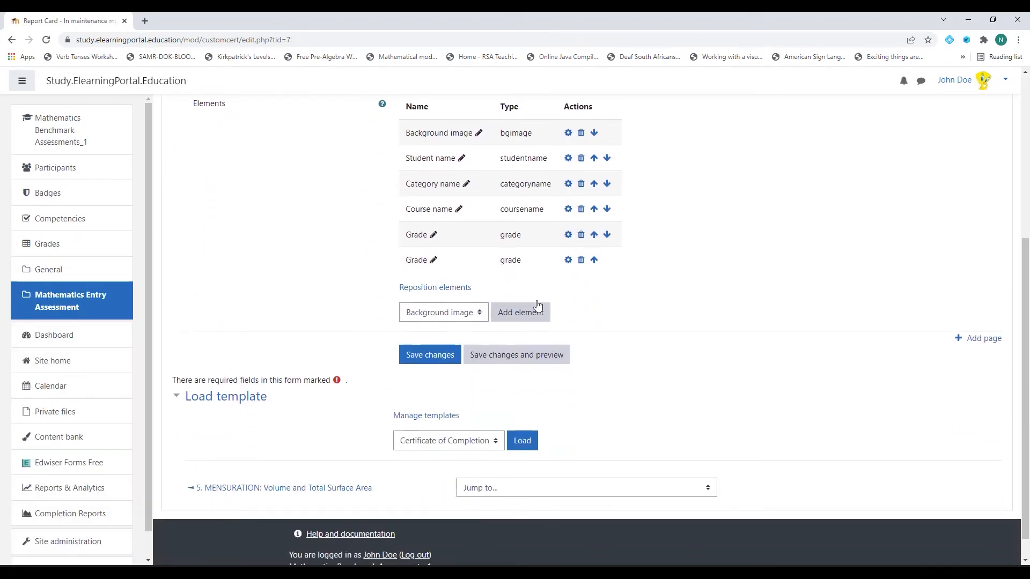
pyautogui.click(453, 288)
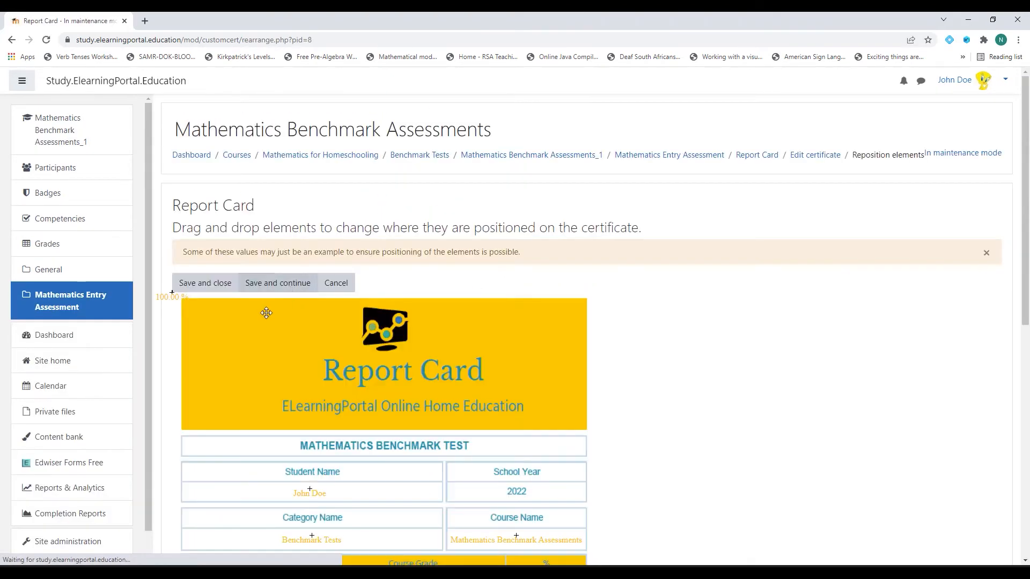
pyautogui.scroll(-3, 403, 478)
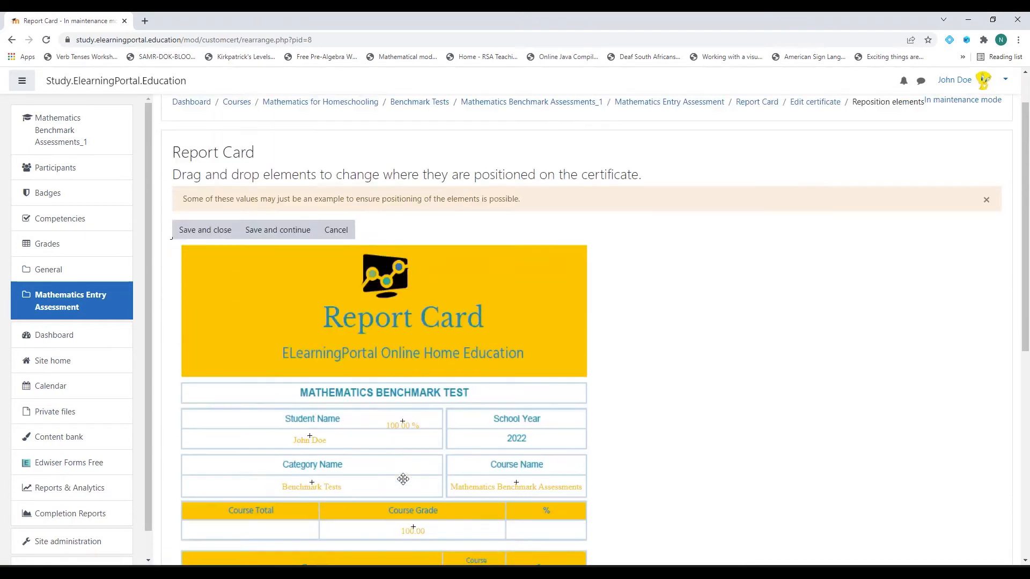
pyautogui.moveTo(403, 321); pyautogui.dragTo(546, 423)
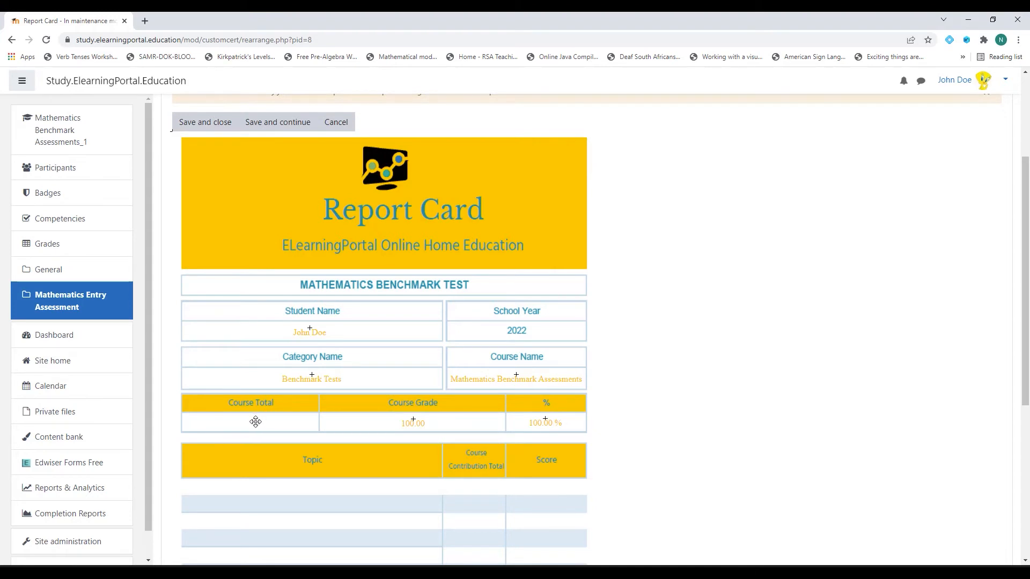
pyautogui.click(196, 125)
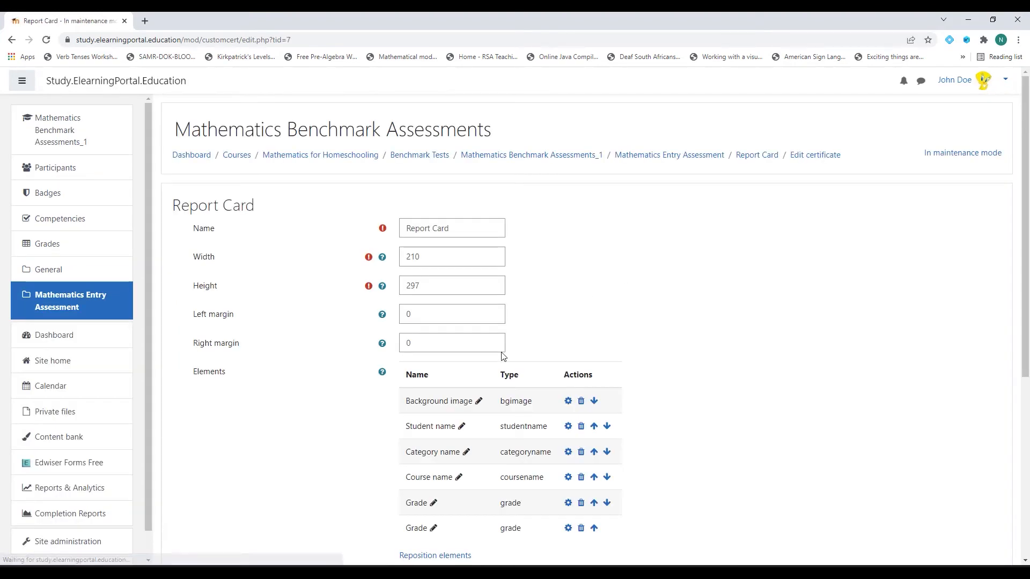
# Add a Text element to the report card certificate
pyautogui.scroll(-4, 366, 362)
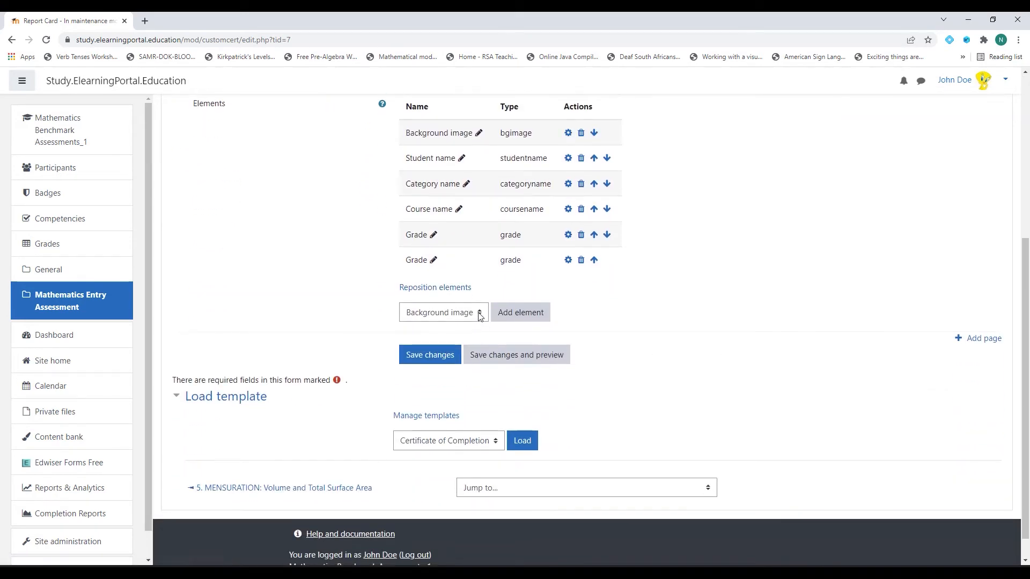
pyautogui.click(479, 313)
pyautogui.click(443, 496)
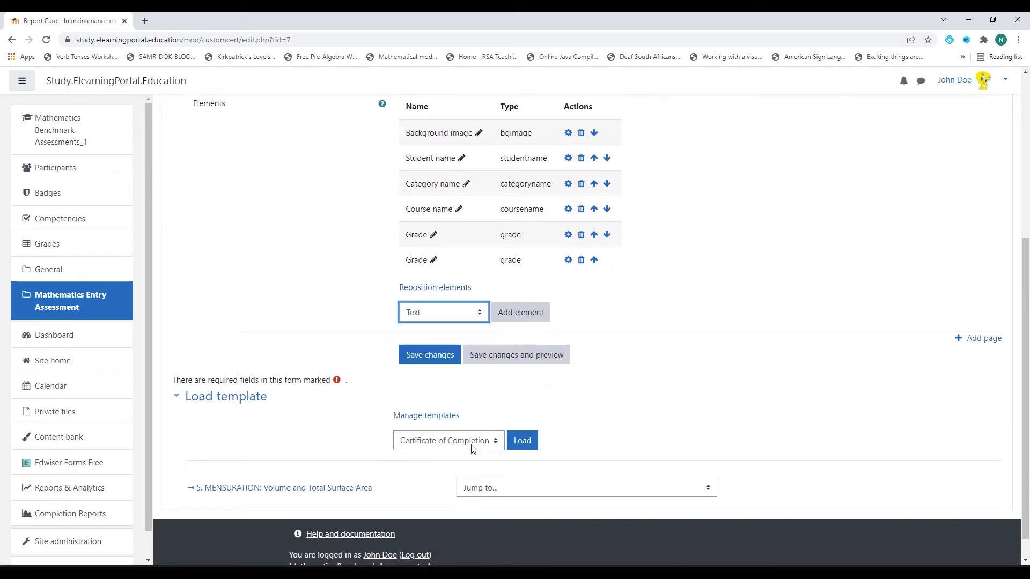
pyautogui.click(525, 319)
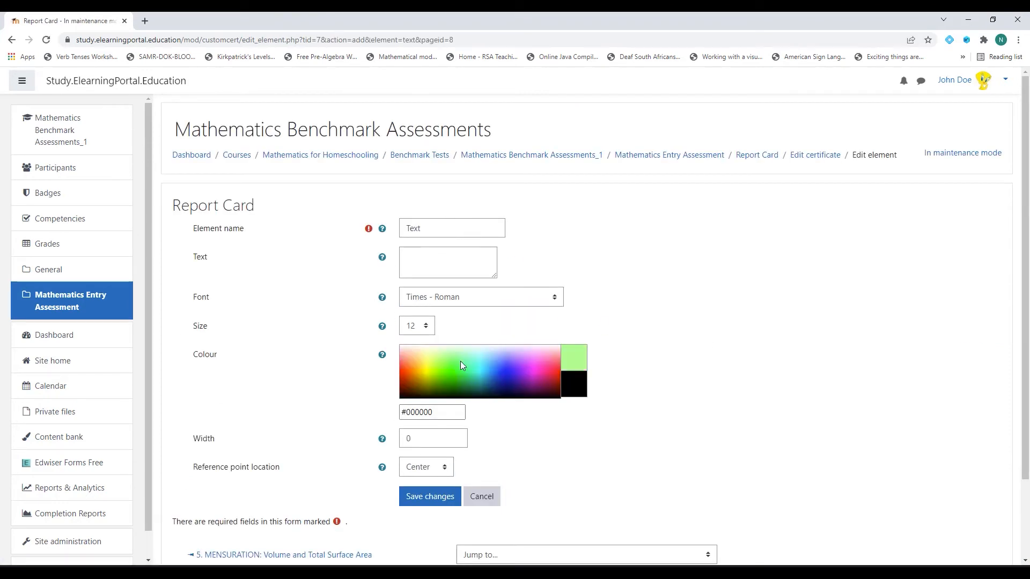
# Set the text element's content to 90 and its colour to #FFC000, and save it
pyautogui.click(427, 259)
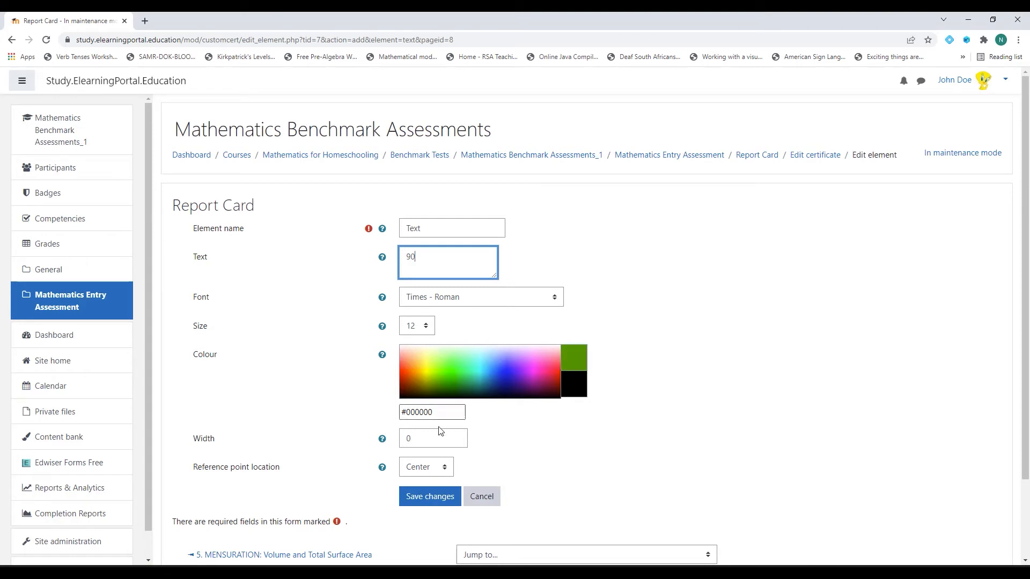
pyautogui.moveTo(445, 413); pyautogui.dragTo(362, 418)
pyautogui.write('#FFC000')
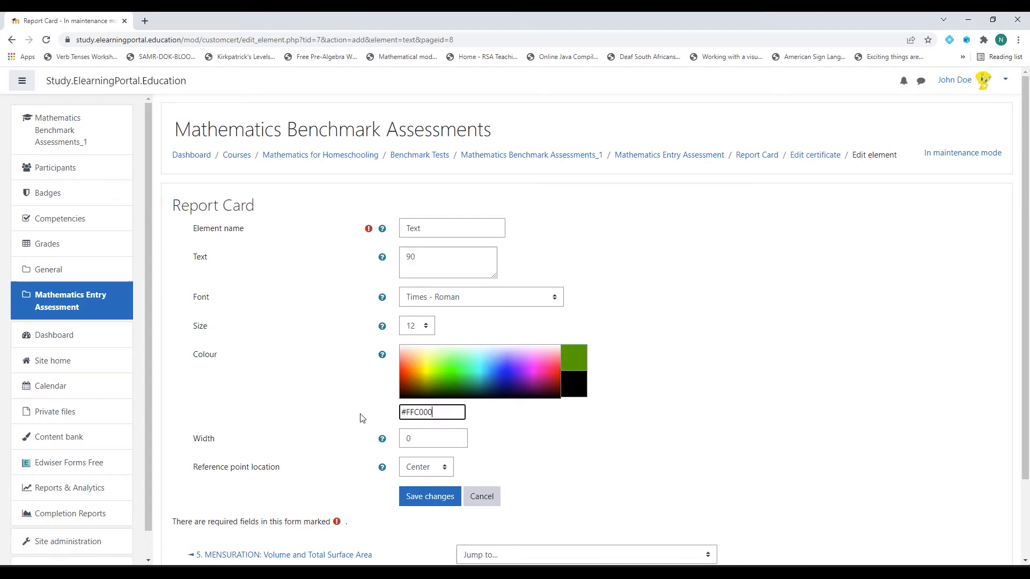
pyautogui.scroll(-2, 310, 398)
pyautogui.click(437, 408)
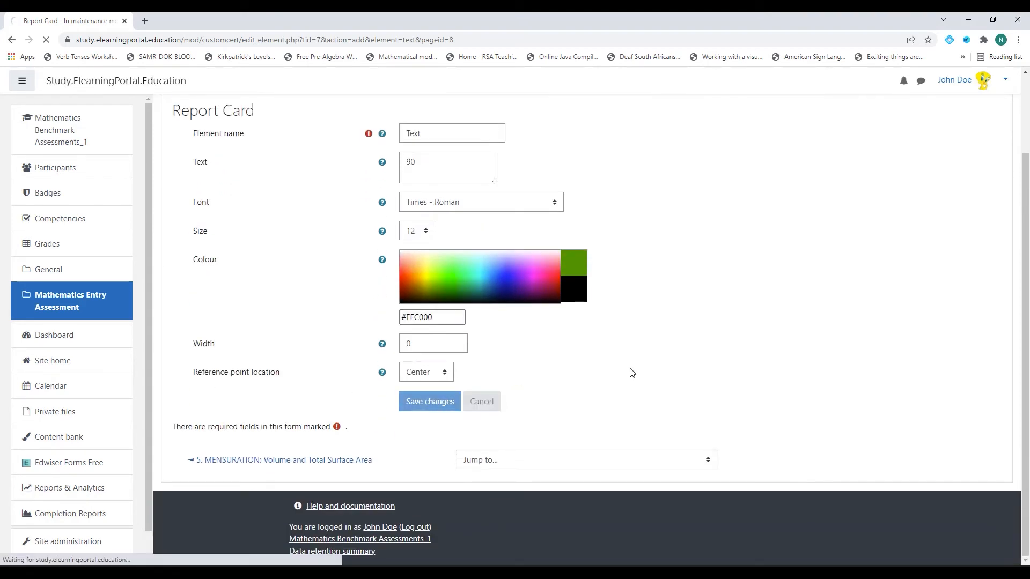
# Position the 90 text in the empty cell under the Course Total heading and save the layout
pyautogui.scroll(-5, 364, 363)
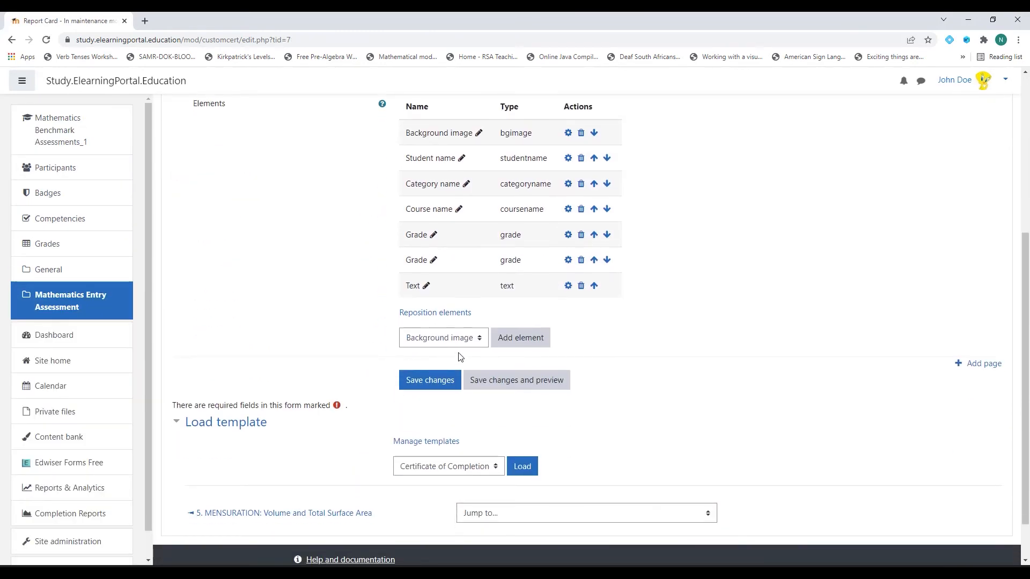
pyautogui.click(434, 314)
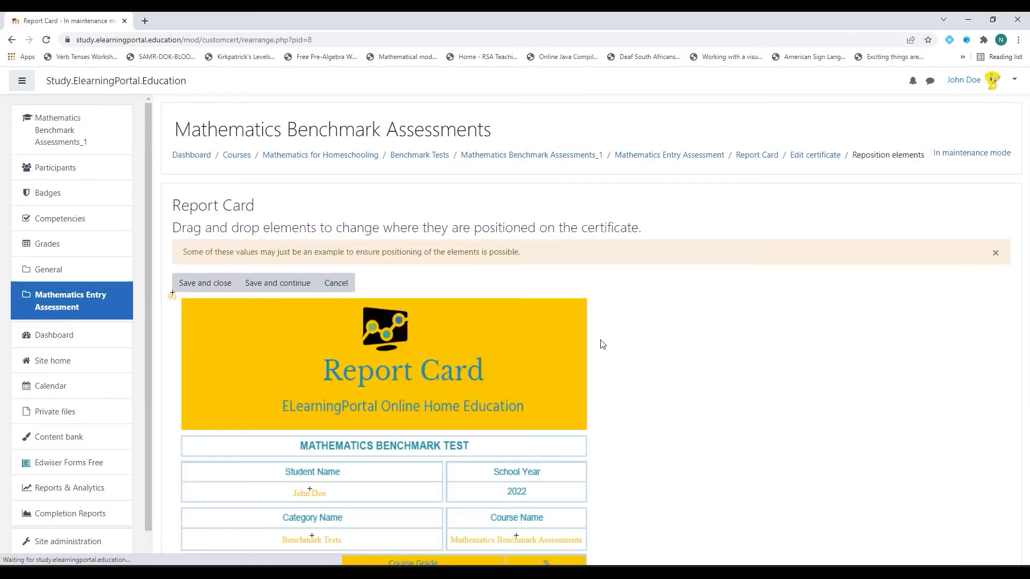
pyautogui.scroll(-4, 271, 501)
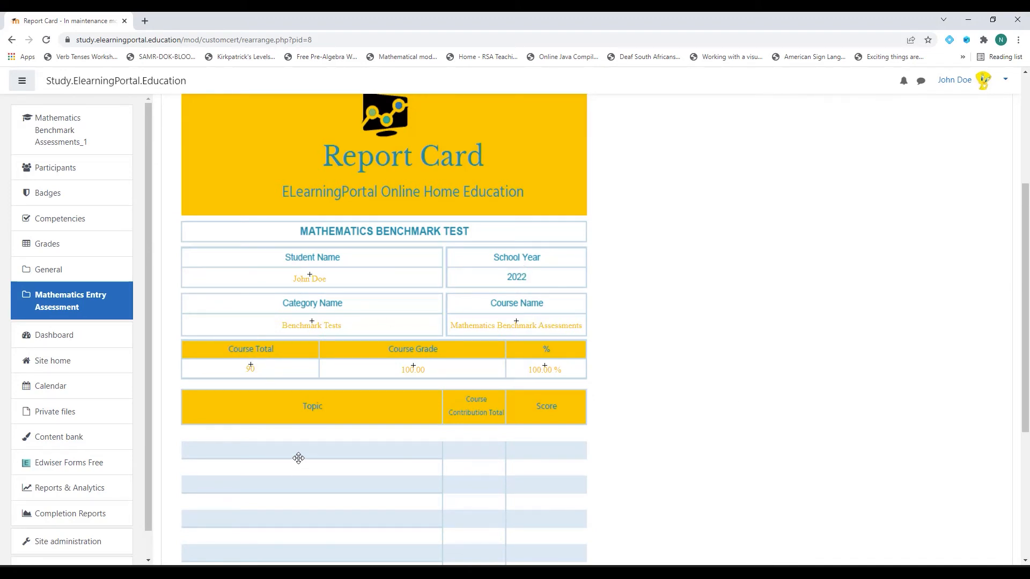
pyautogui.scroll(-1, 324, 409)
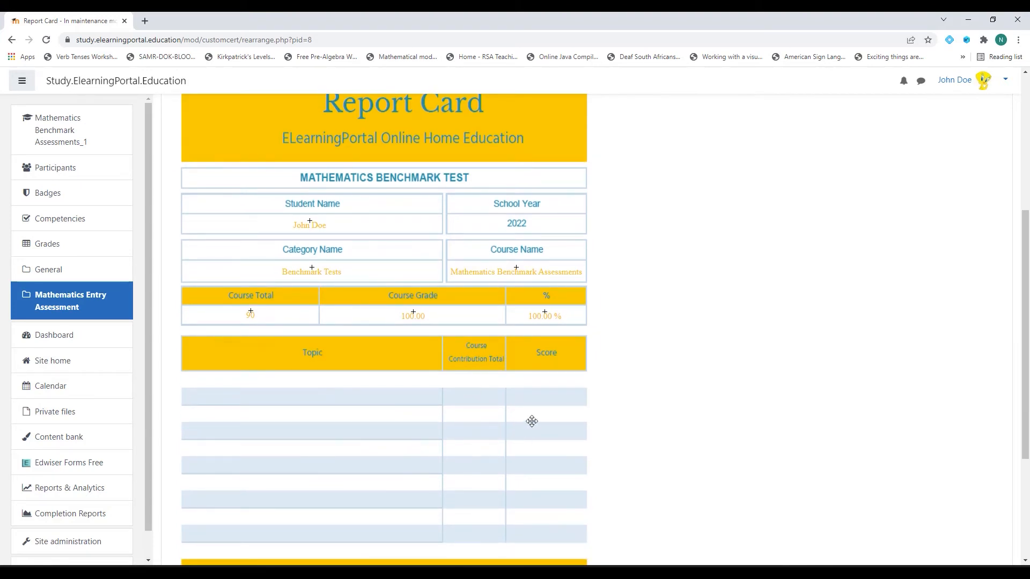
pyautogui.scroll(2, 337, 404)
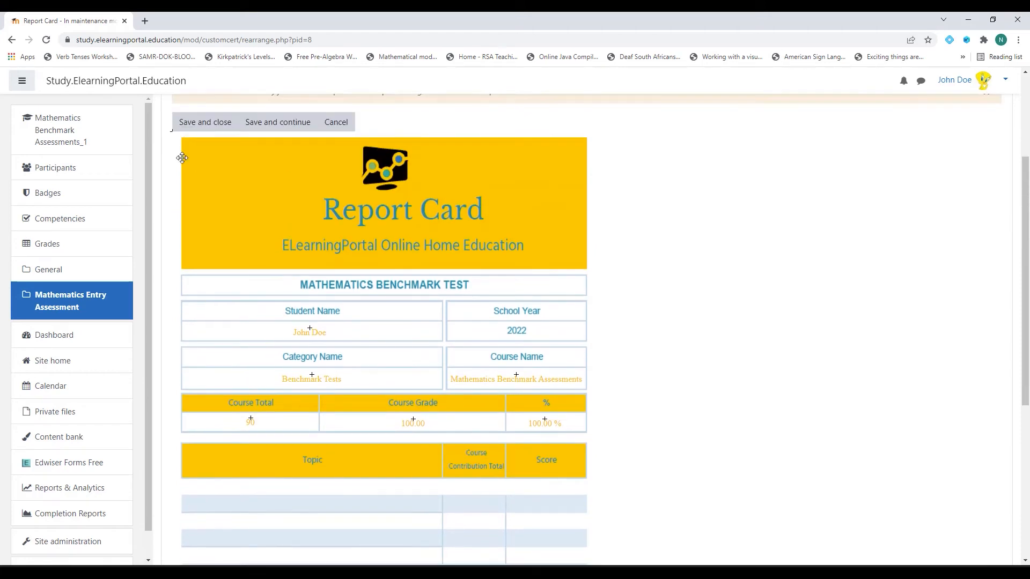
pyautogui.click(192, 128)
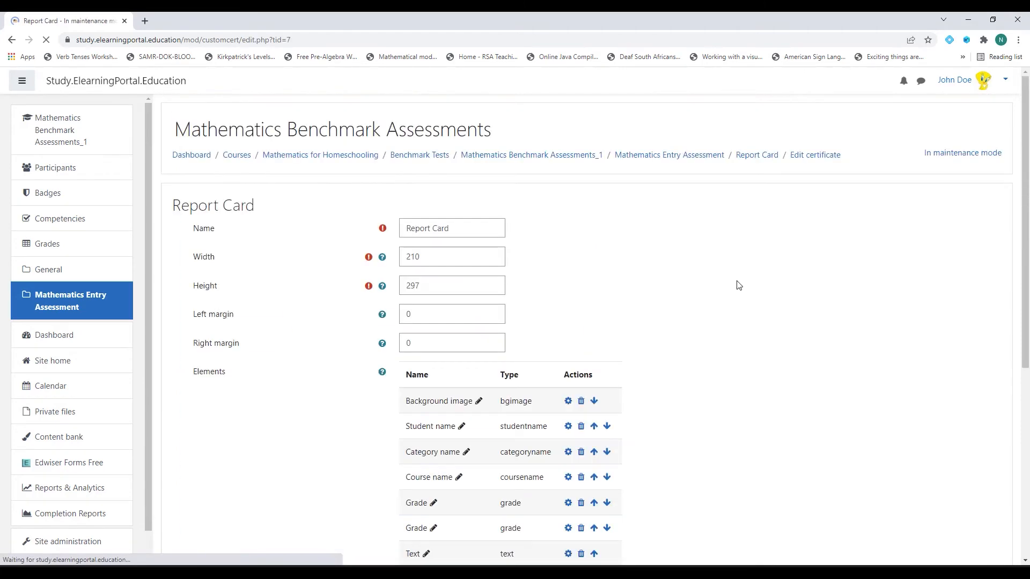
# Add a Grade item name element to the report card certificate
pyautogui.scroll(-4, 268, 391)
pyautogui.scroll(-2, 268, 391)
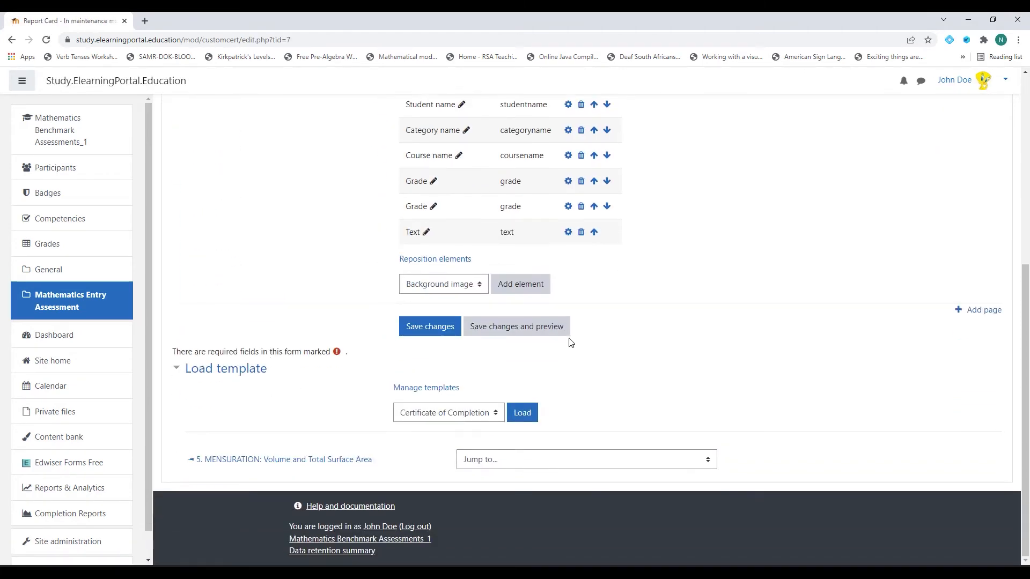
pyautogui.click(481, 286)
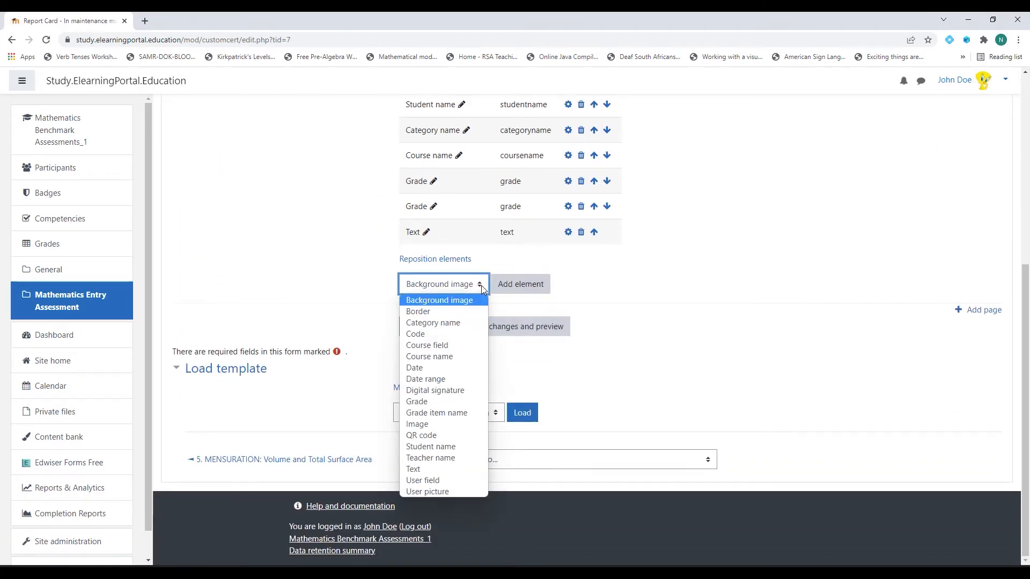
pyautogui.click(451, 413)
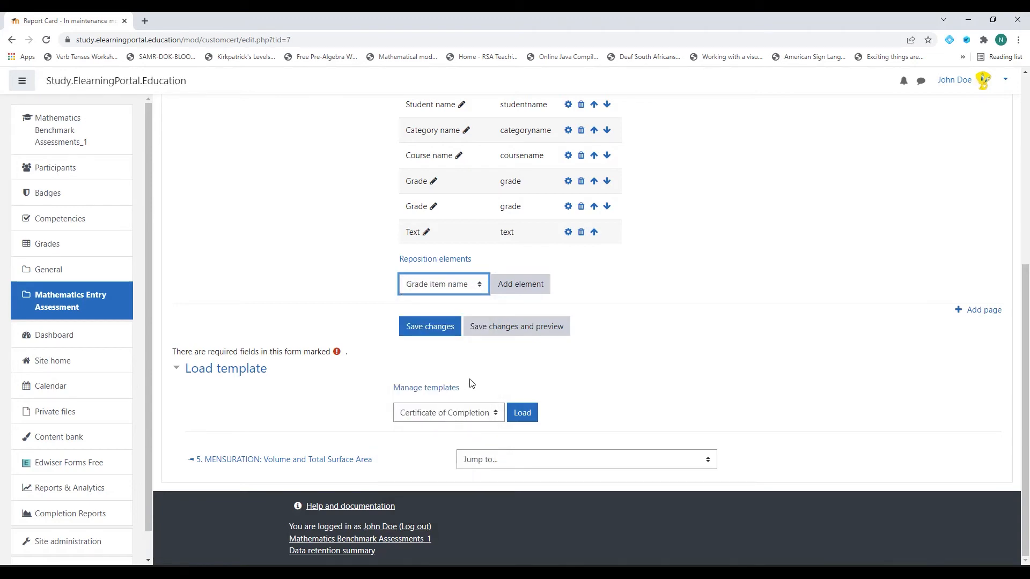
pyautogui.click(524, 289)
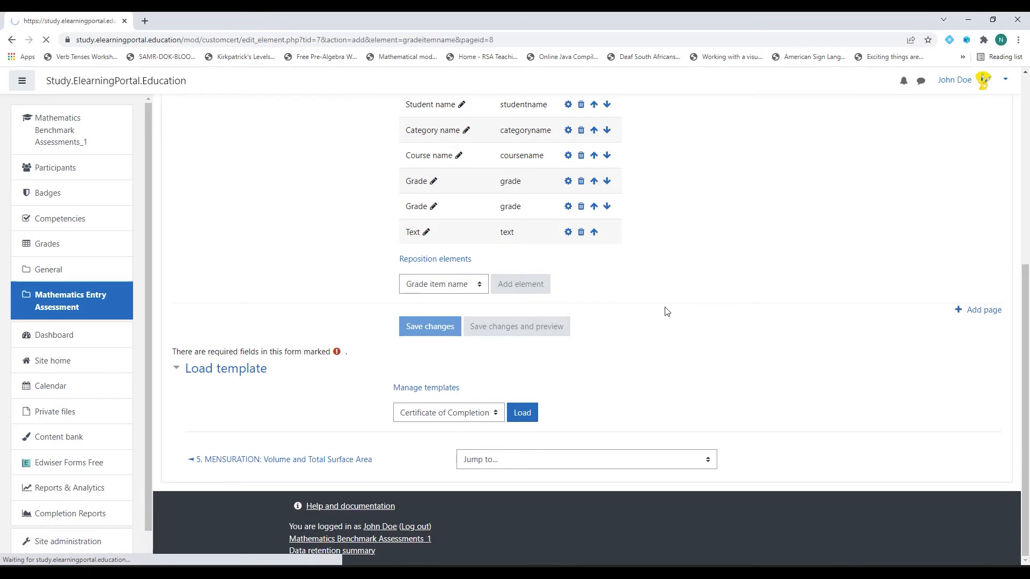
# Link the grade item name to "1.1. NUMBER PATTERNS: Identifying Number Patterns", set its colour to #FFC000, and save it
pyautogui.scroll(-2, 500, 419)
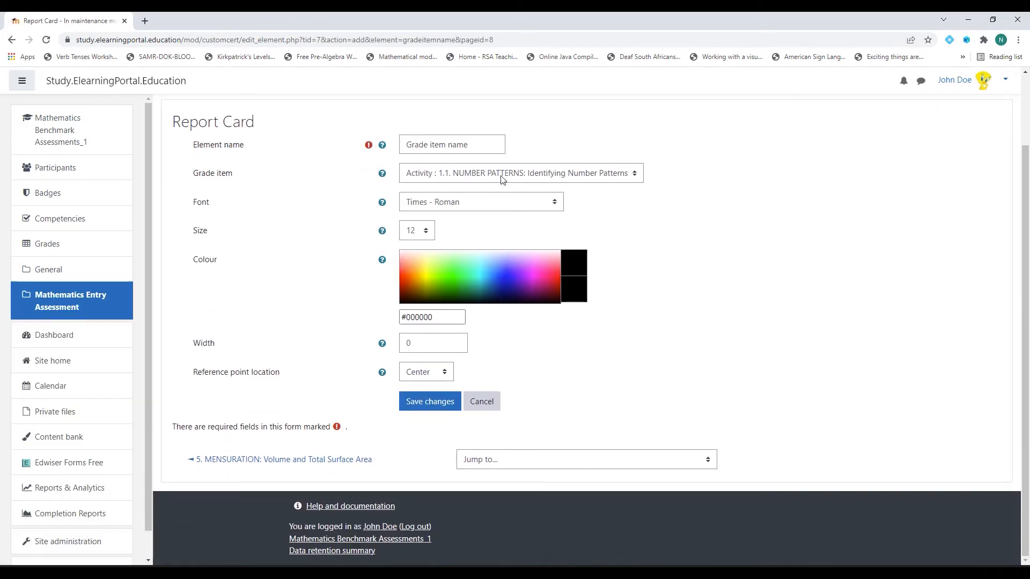
pyautogui.click(594, 177)
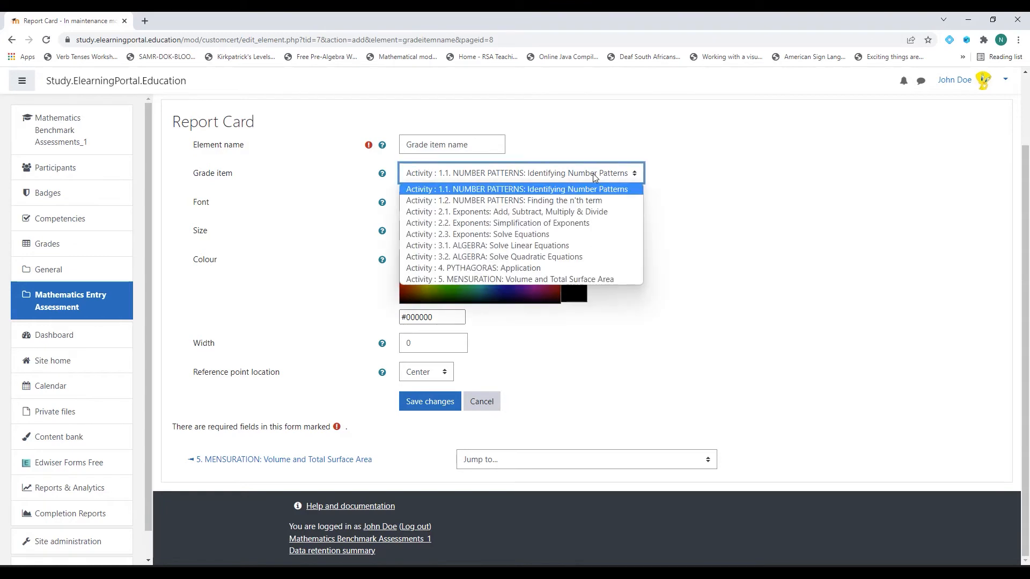
pyautogui.click(540, 191)
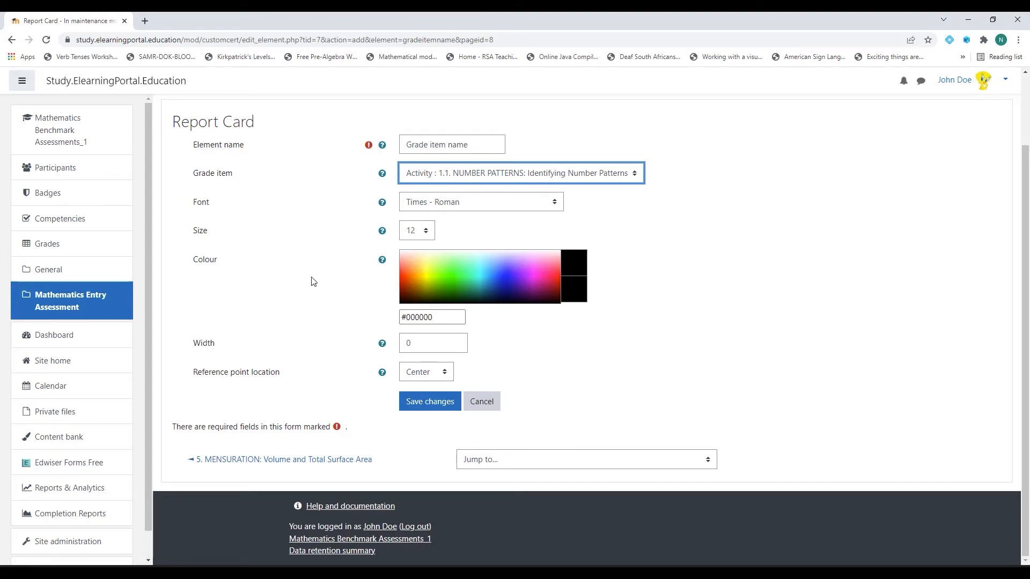
pyautogui.moveTo(445, 318); pyautogui.dragTo(380, 316)
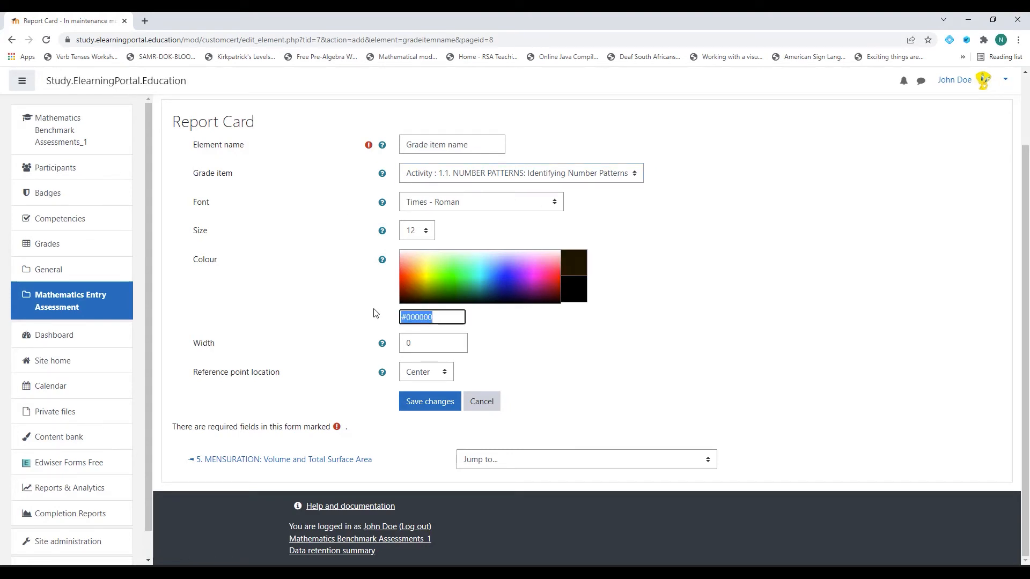
pyautogui.write('#FFC000')
pyautogui.click(430, 403)
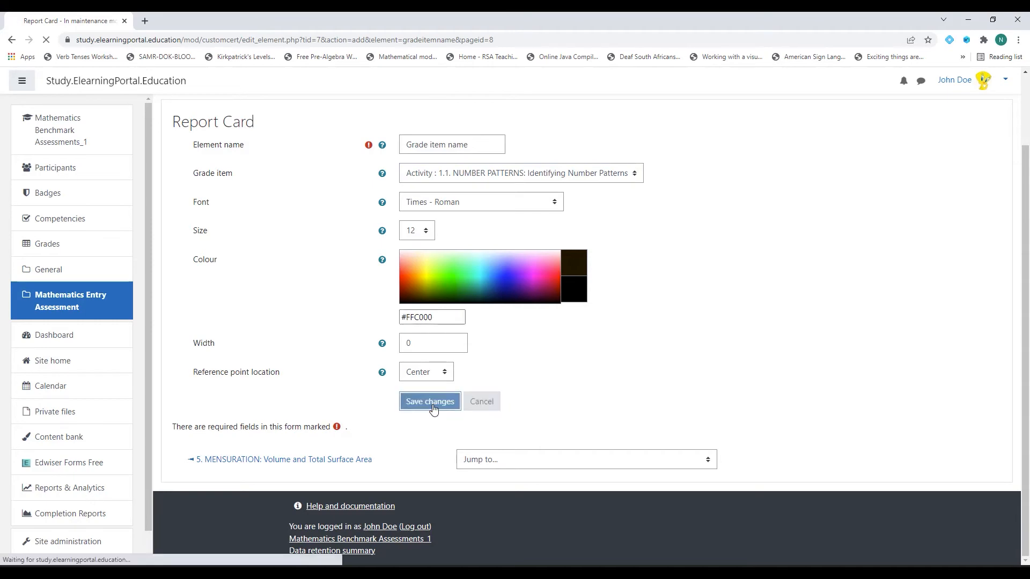
# Position the number patterns item name in the first row under the Topic heading and save the layout
pyautogui.scroll(-5, 379, 319)
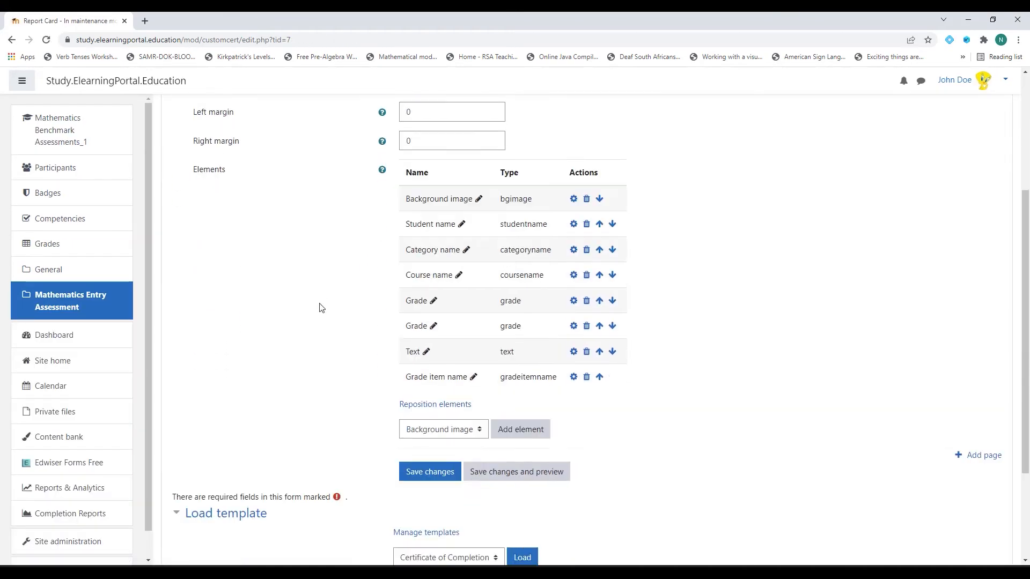
pyautogui.click(449, 343)
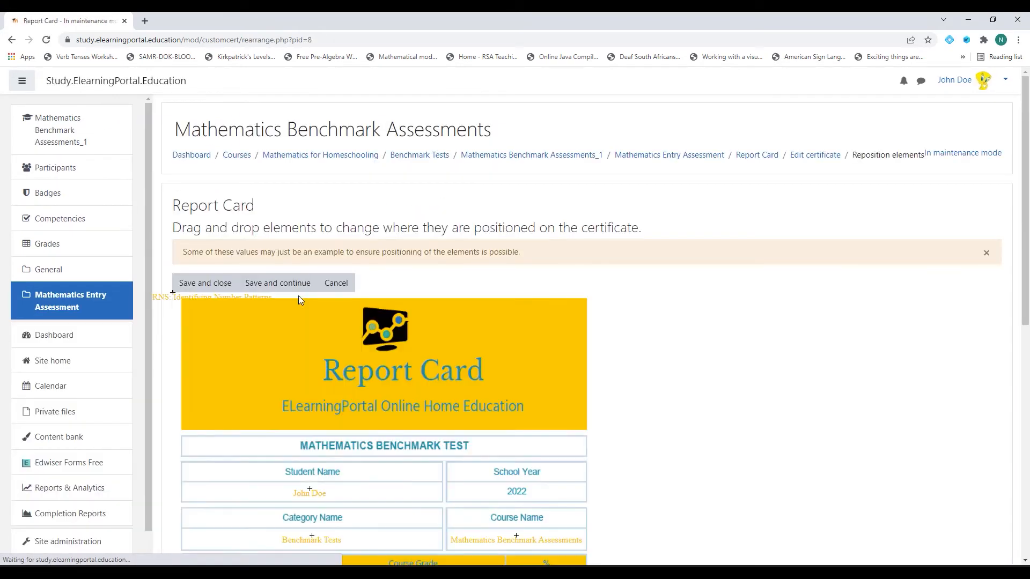
pyautogui.scroll(-3, 207, 230)
pyautogui.scroll(1, 195, 147)
pyautogui.moveTo(194, 146); pyautogui.dragTo(308, 488)
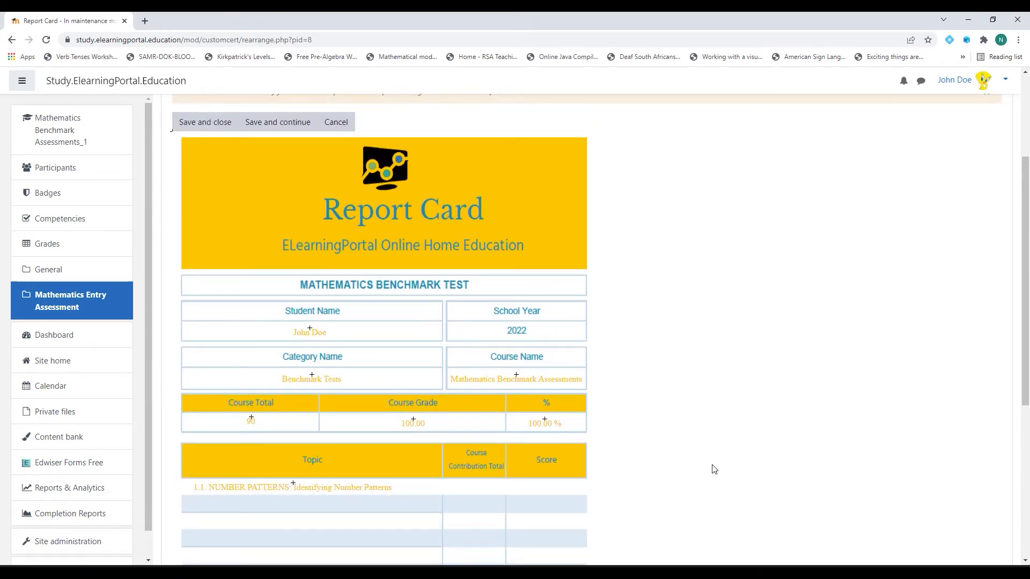
pyautogui.scroll(-2, 713, 469)
pyautogui.scroll(2, 714, 469)
pyautogui.click(206, 127)
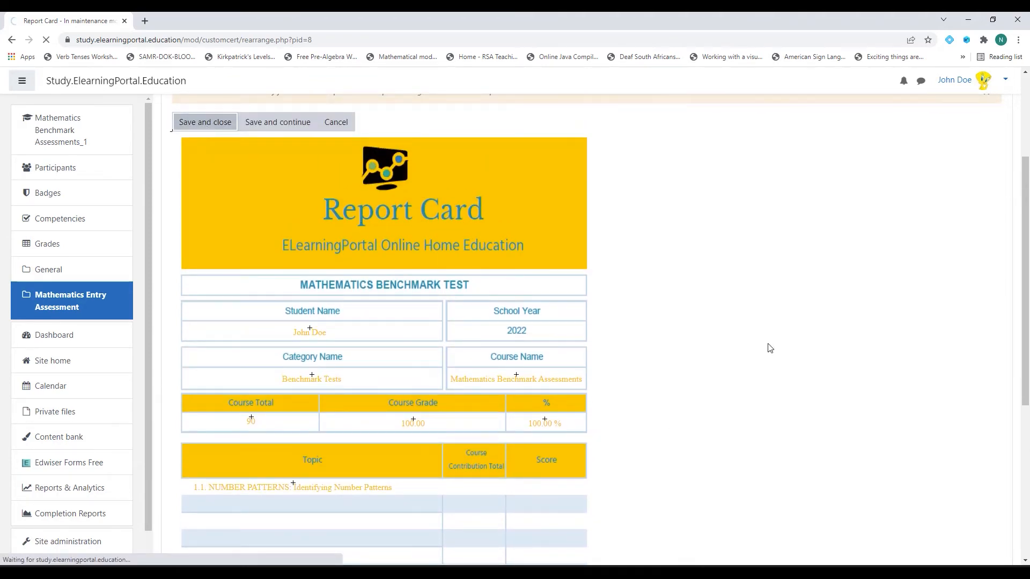
# Add a third Grade element to the certificate
pyautogui.scroll(-1, 523, 328)
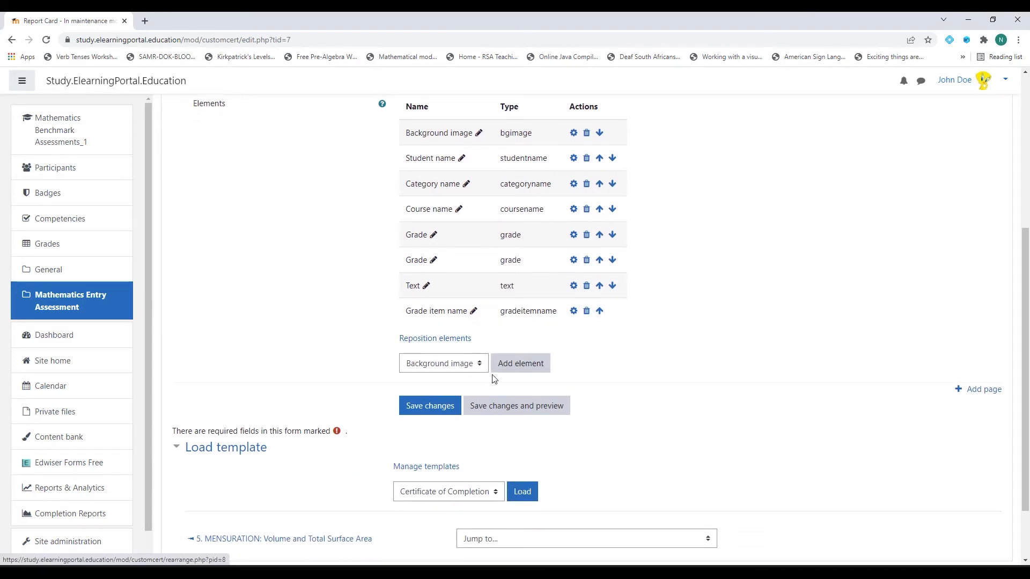
pyautogui.click(426, 363)
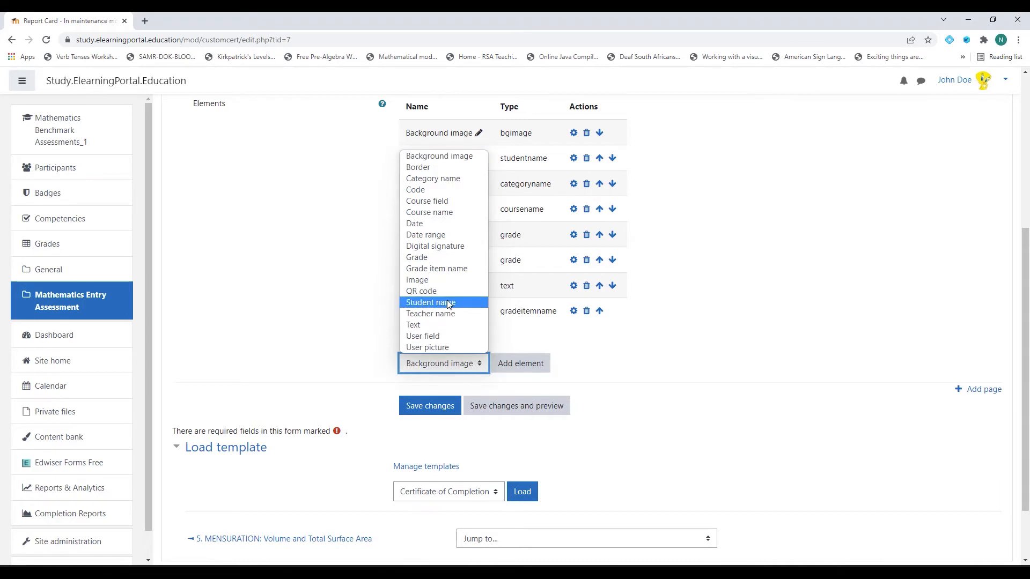
pyautogui.click(434, 257)
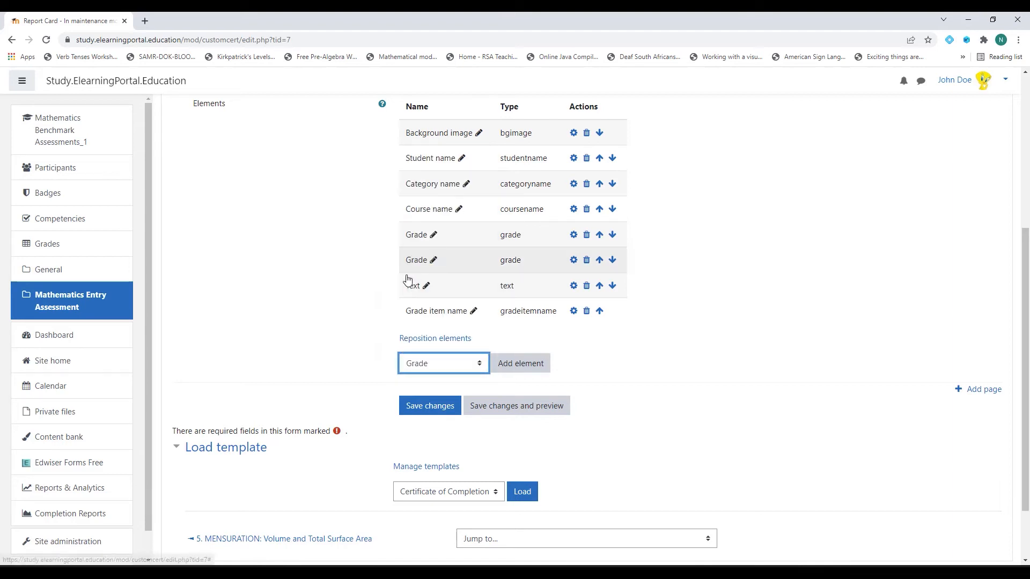
pyautogui.click(519, 366)
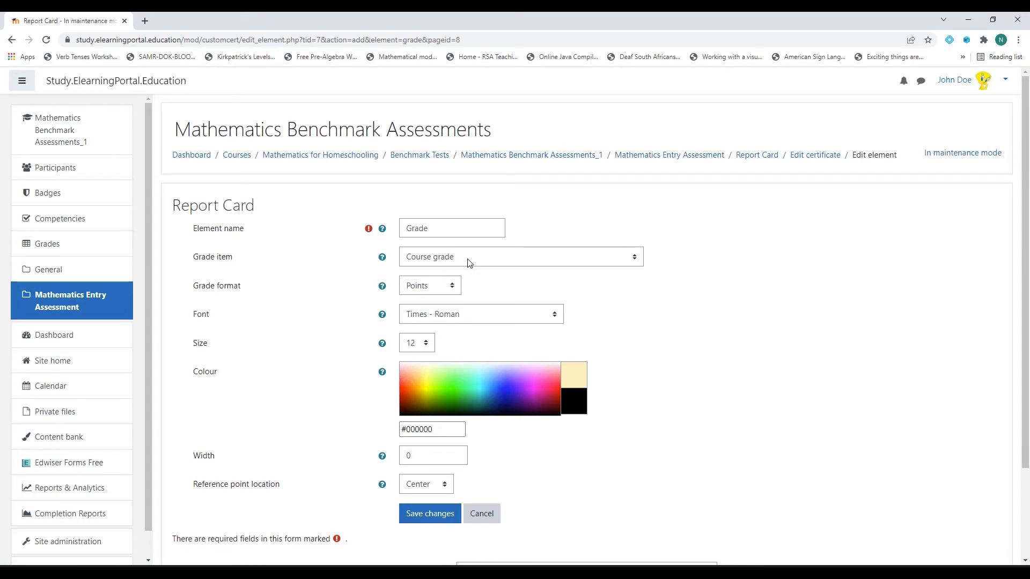
# Link the new grade element to "1.1. NUMBER PATTERNS: Identifying Number Patterns", set its format to Percentage, and save it
pyautogui.click(469, 261)
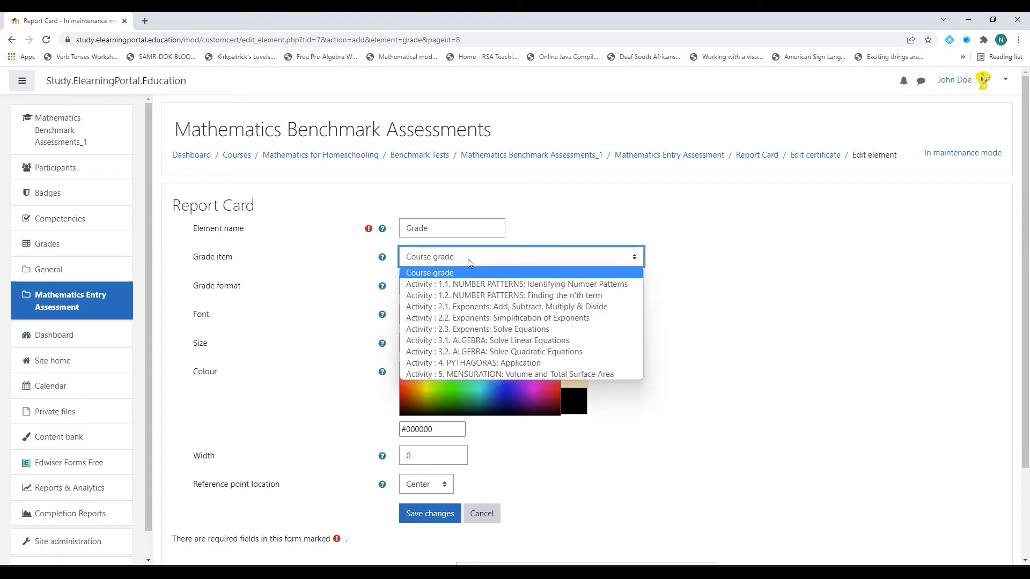
pyautogui.click(486, 284)
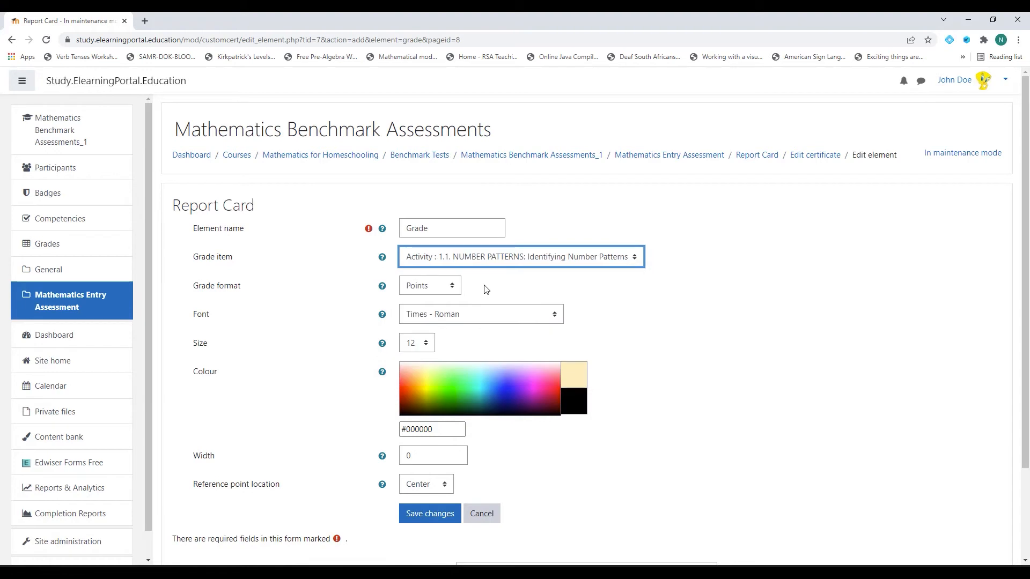
pyautogui.click(452, 291)
pyautogui.click(442, 315)
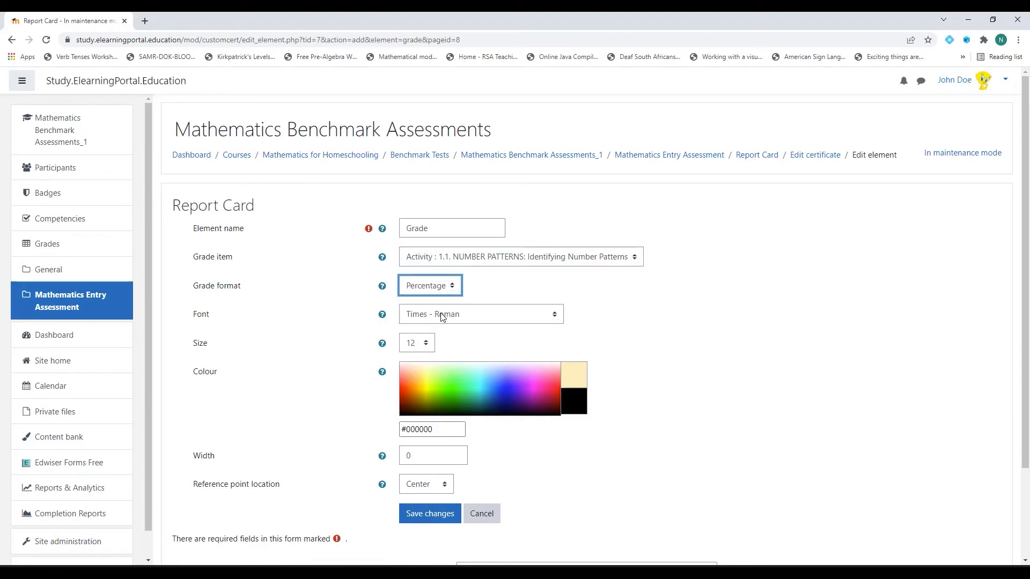
pyautogui.scroll(-2, 331, 381)
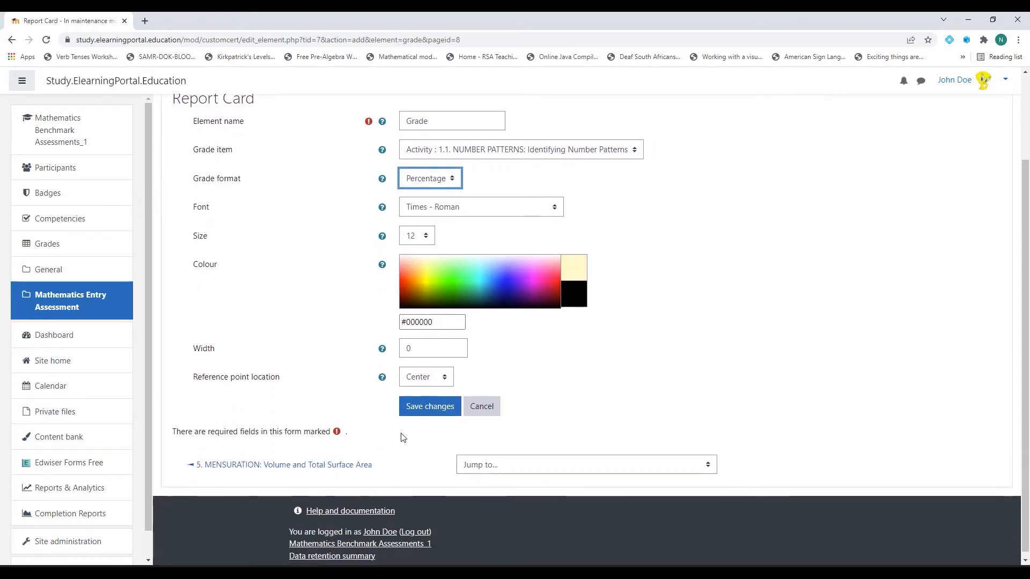
pyautogui.click(423, 413)
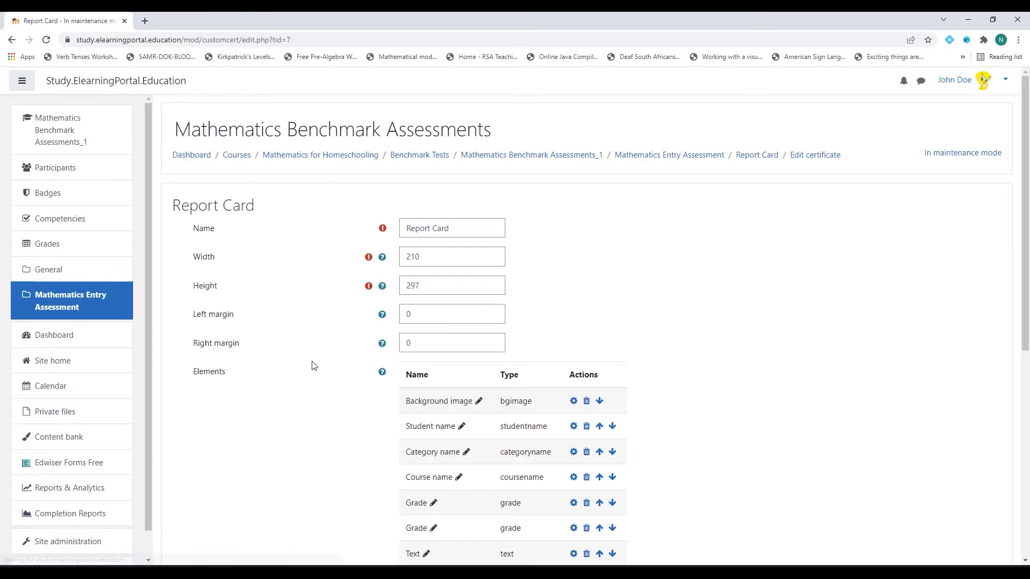
# Reopen the last grade element for editing, set its colour to #FFC000, and save it
pyautogui.scroll(-5, 314, 364)
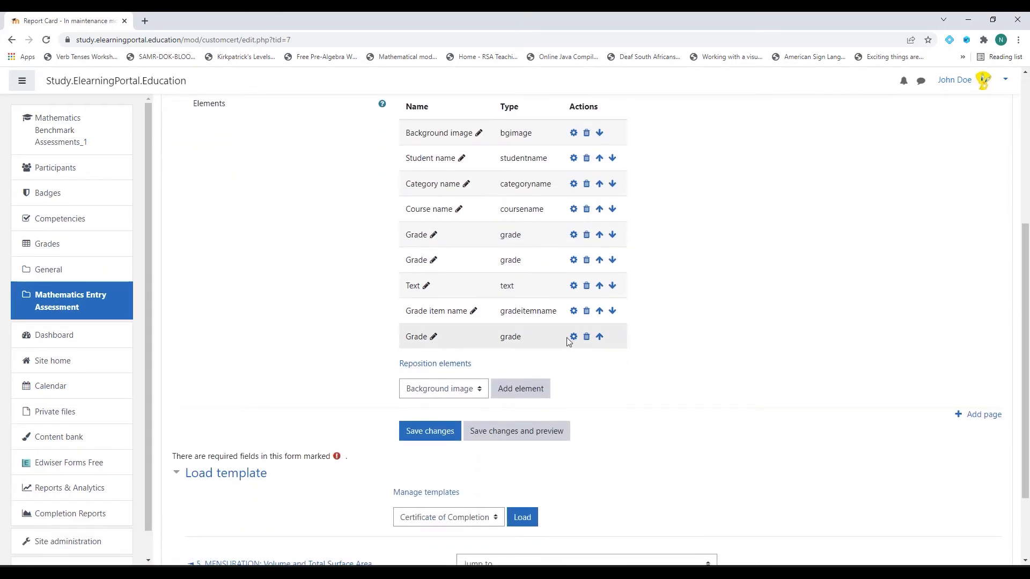
pyautogui.click(573, 337)
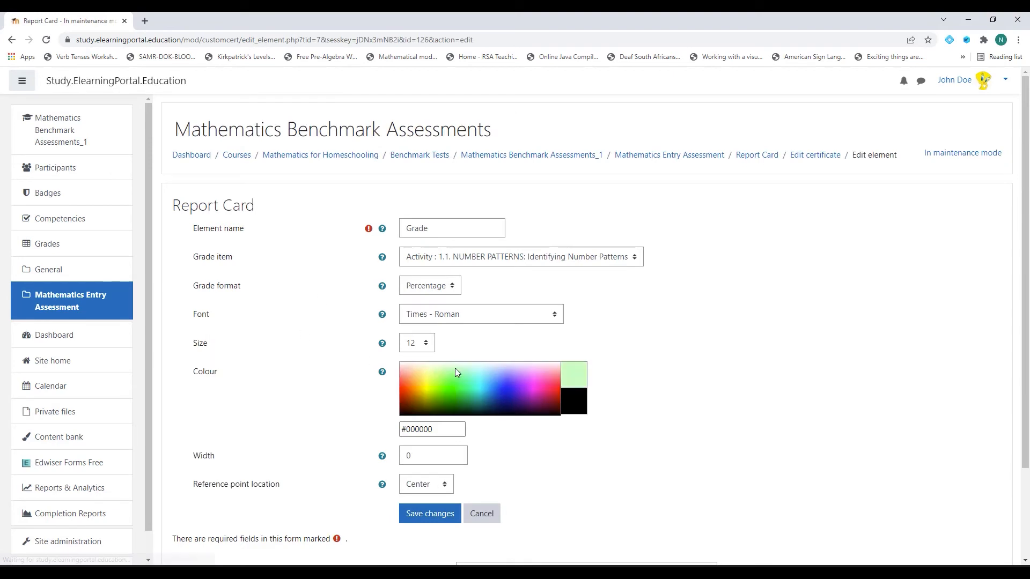
pyautogui.click(438, 429)
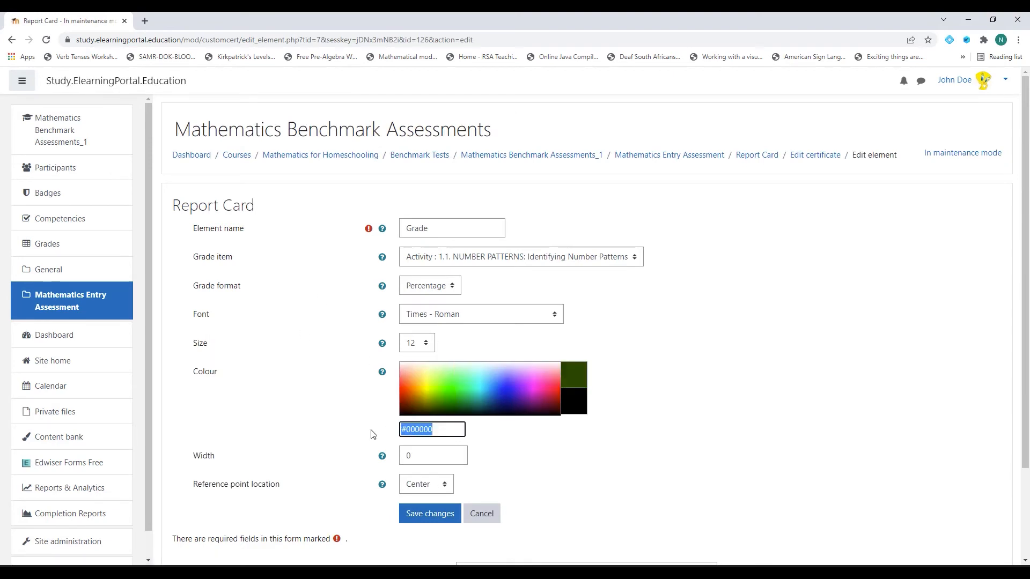
pyautogui.write('#FFC000')
pyautogui.scroll(-2, 370, 432)
pyautogui.click(423, 404)
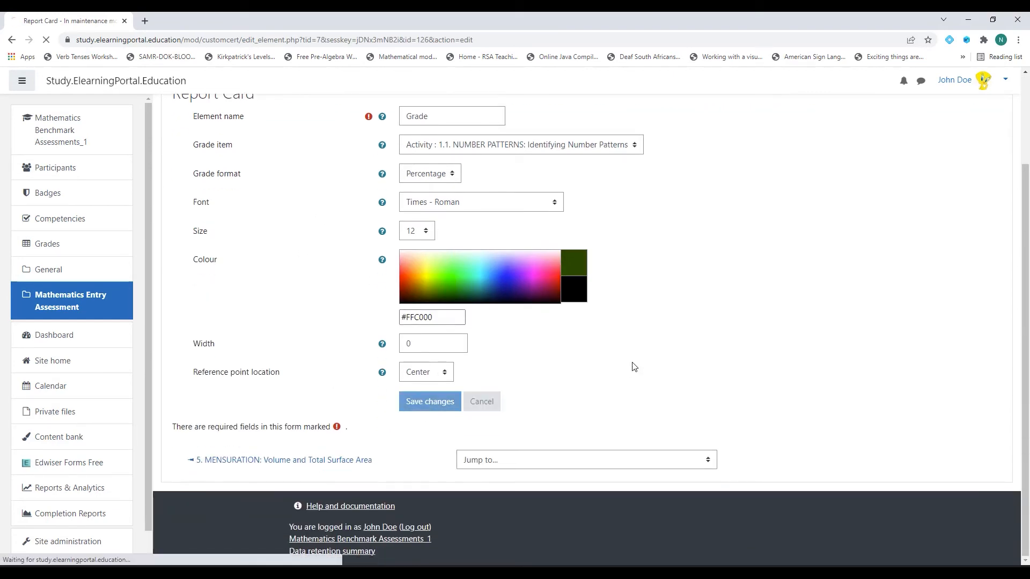
# Position the 1.1 number patterns percentage grade in the first row under the Score heading and save the layout
pyautogui.scroll(-4, 368, 398)
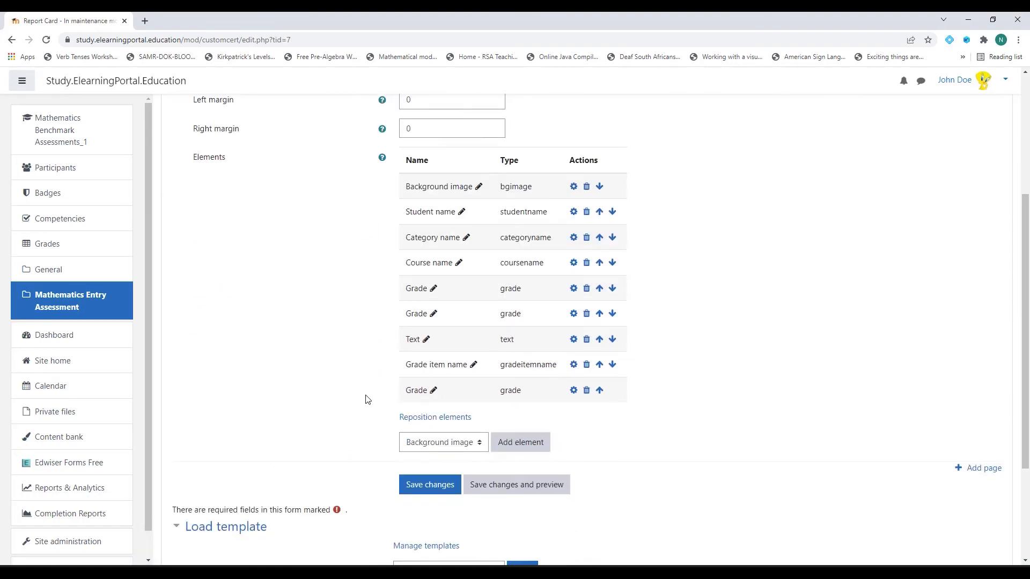
pyautogui.click(434, 416)
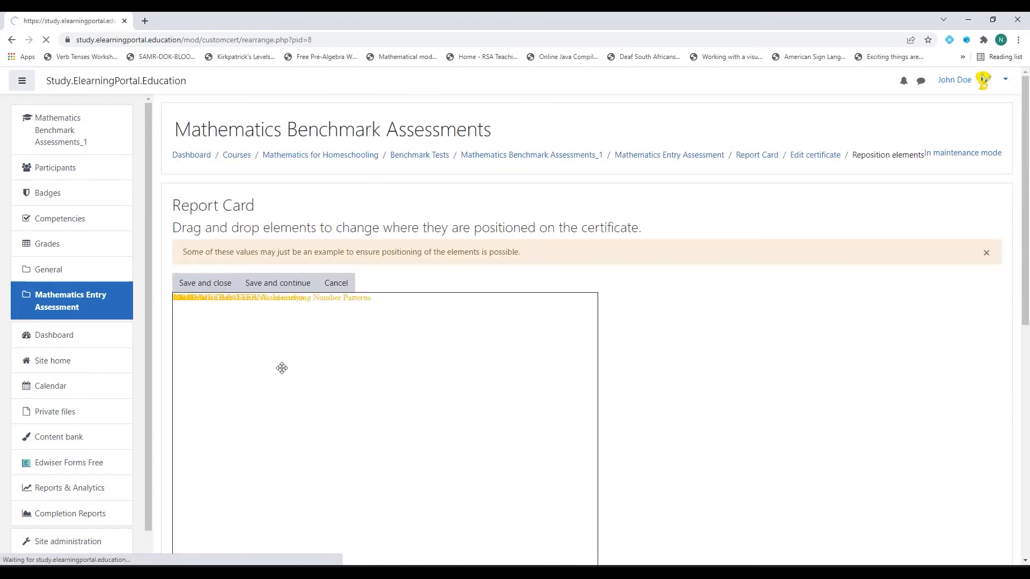
pyautogui.scroll(-1, 278, 374)
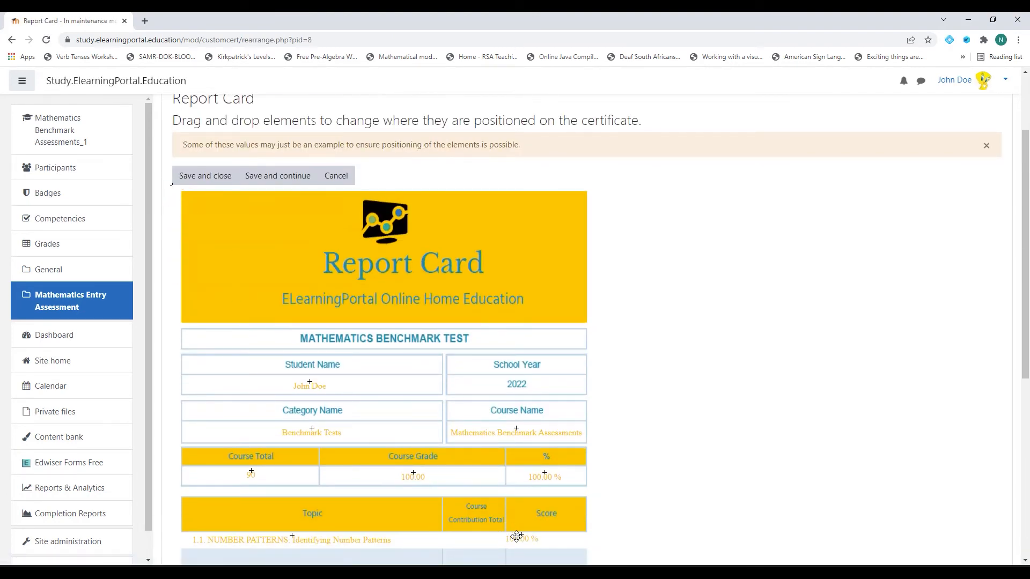
pyautogui.scroll(-4, 517, 537)
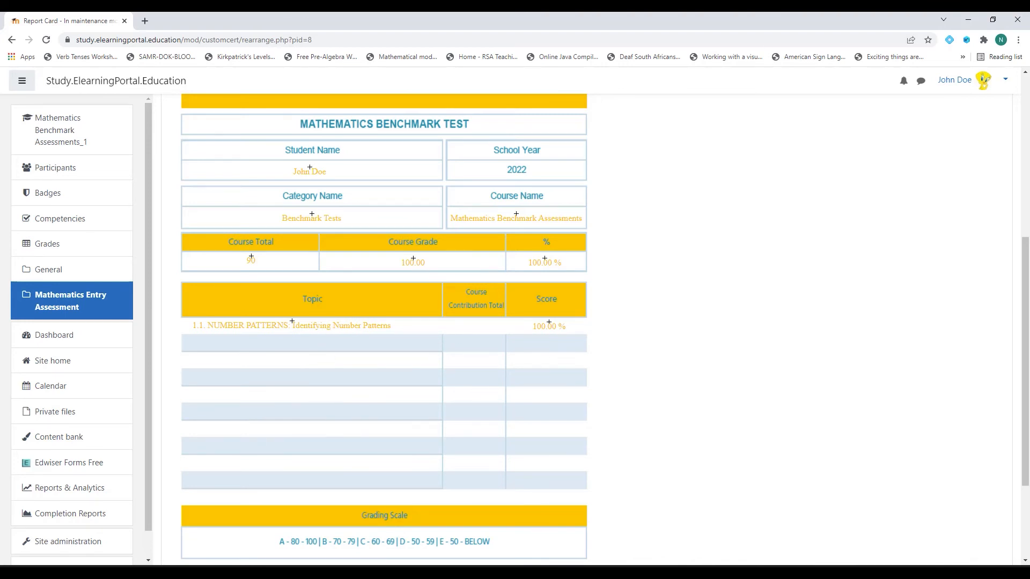
# Add a Grade item name element for "1.2. NUMBER PATTERNS: Finding the n'th term" with colour #FFC000 and save it
pyautogui.scroll(-5, 443, 322)
pyautogui.click(443, 389)
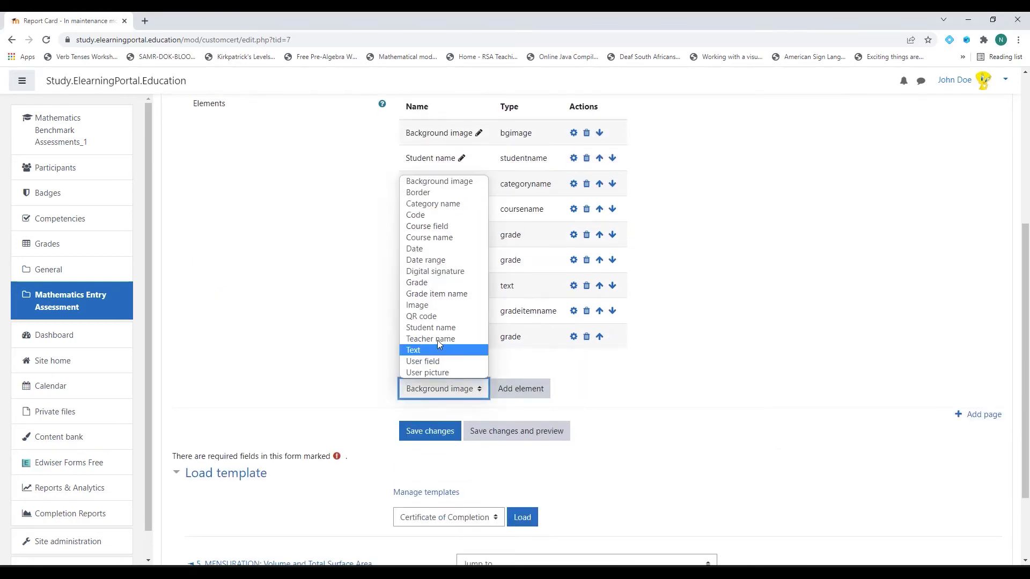
pyautogui.click(436, 293)
pyautogui.click(521, 389)
pyautogui.click(486, 258)
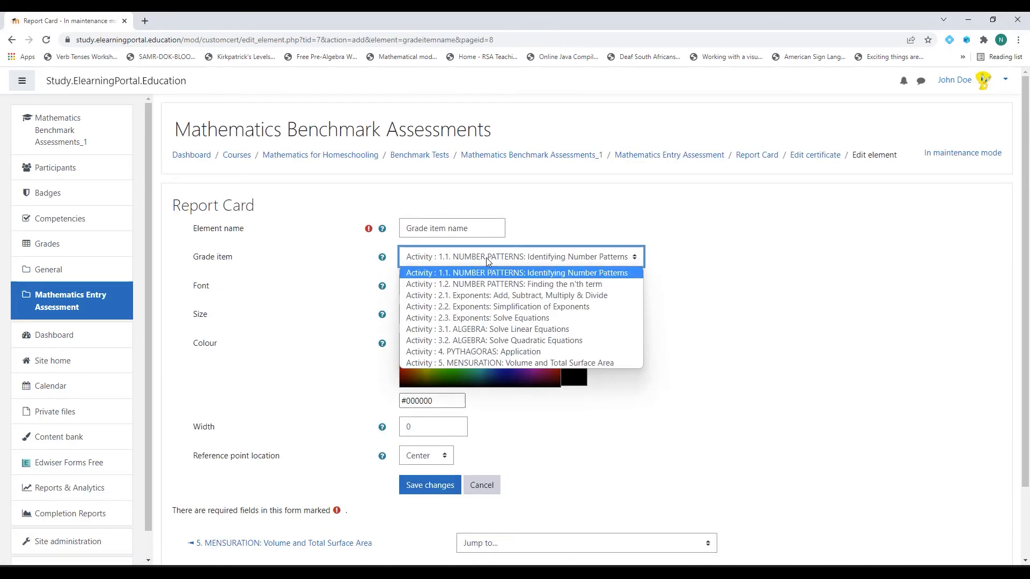
pyautogui.click(507, 283)
pyautogui.moveTo(448, 401); pyautogui.dragTo(387, 403)
pyautogui.scroll(-2, 418, 403)
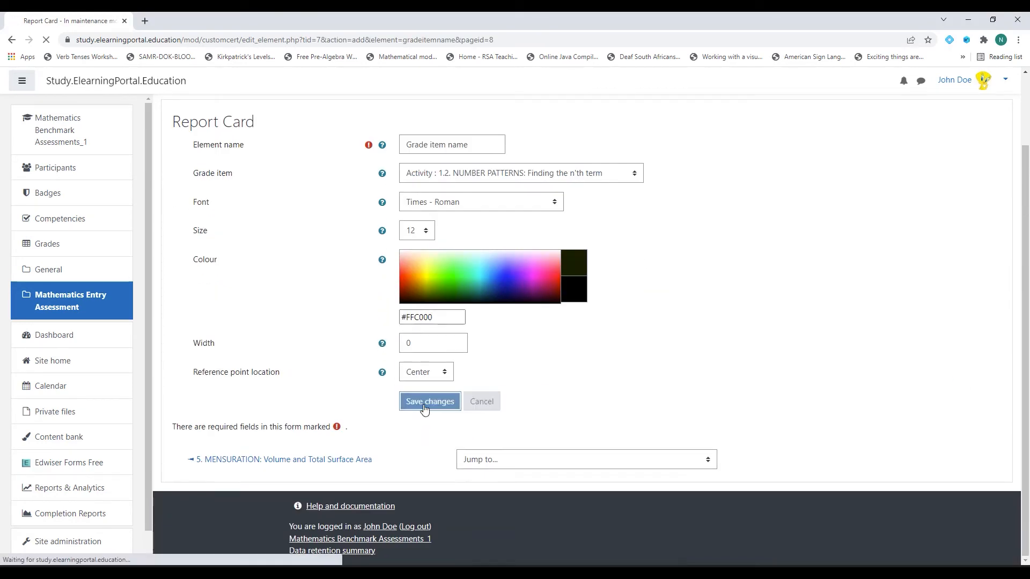
pyautogui.click(427, 402)
# Position the 1.2 number patterns item name in the second row under the Topic heading and save the layout
pyautogui.scroll(-6, 497, 368)
pyautogui.click(453, 337)
pyautogui.moveTo(187, 299); pyautogui.dragTo(261, 480)
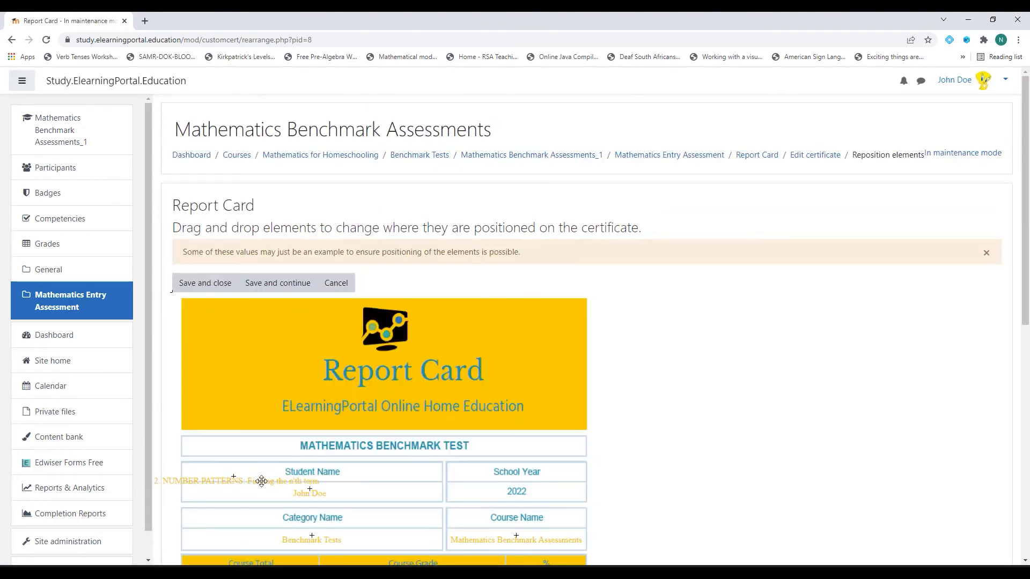
pyautogui.scroll(-3, 261, 478)
pyautogui.moveTo(187, 138); pyautogui.dragTo(297, 509)
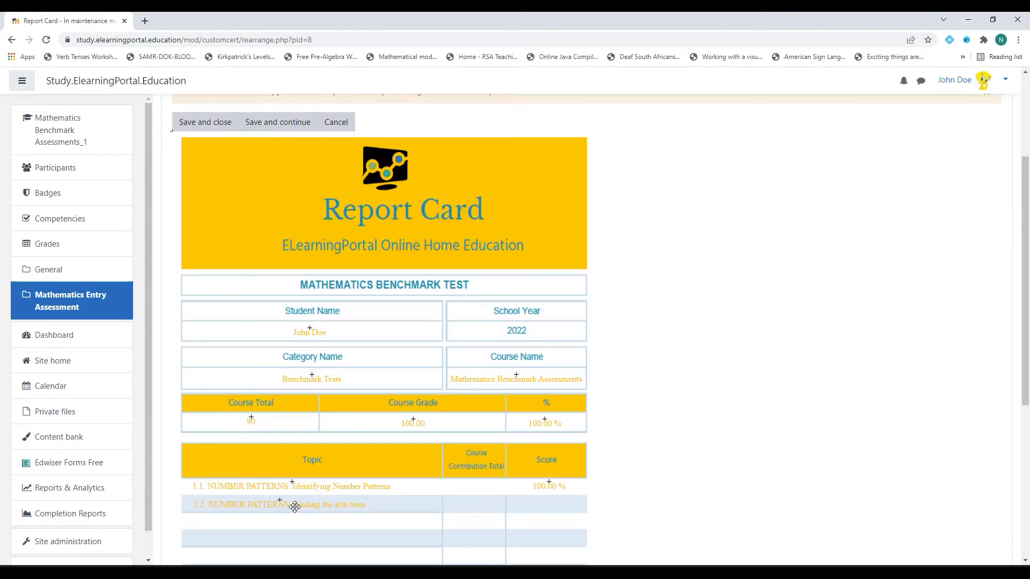
pyautogui.click(205, 121)
# Add a Grade element for "1.2. NUMBER PATTERNS: Finding the n'th term" with format Percentage and colour #FFC000, and save it
pyautogui.scroll(-6, 462, 425)
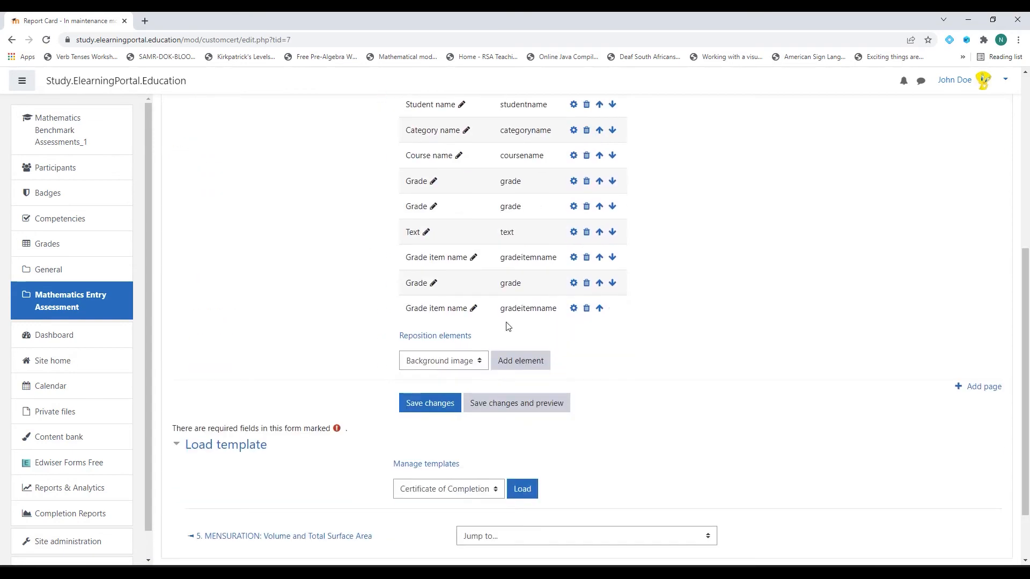
pyautogui.click(443, 360)
pyautogui.click(424, 254)
pyautogui.click(520, 360)
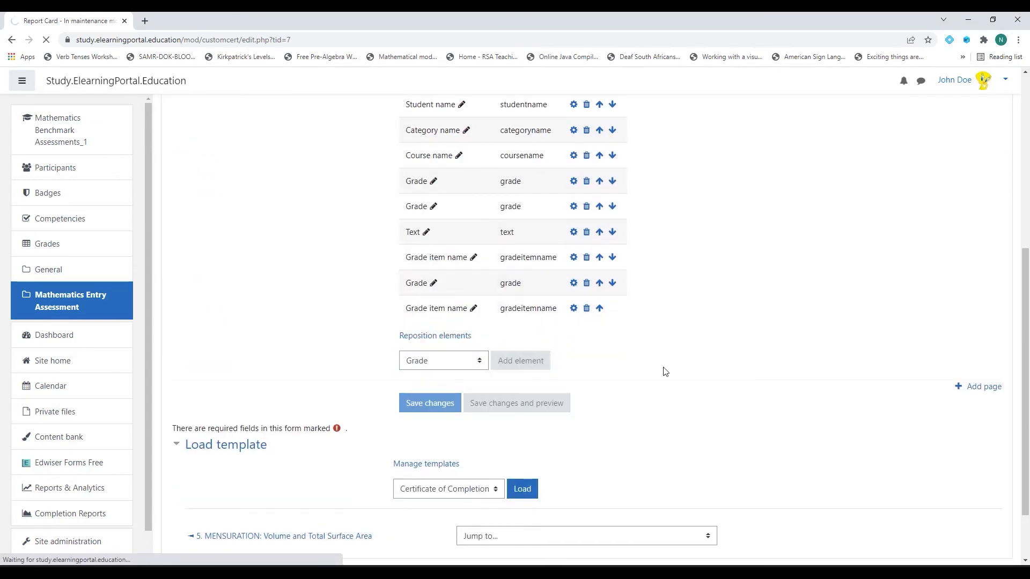
pyautogui.click(471, 262)
pyautogui.click(469, 292)
pyautogui.click(437, 285)
pyautogui.click(424, 310)
pyautogui.scroll(-2, 425, 340)
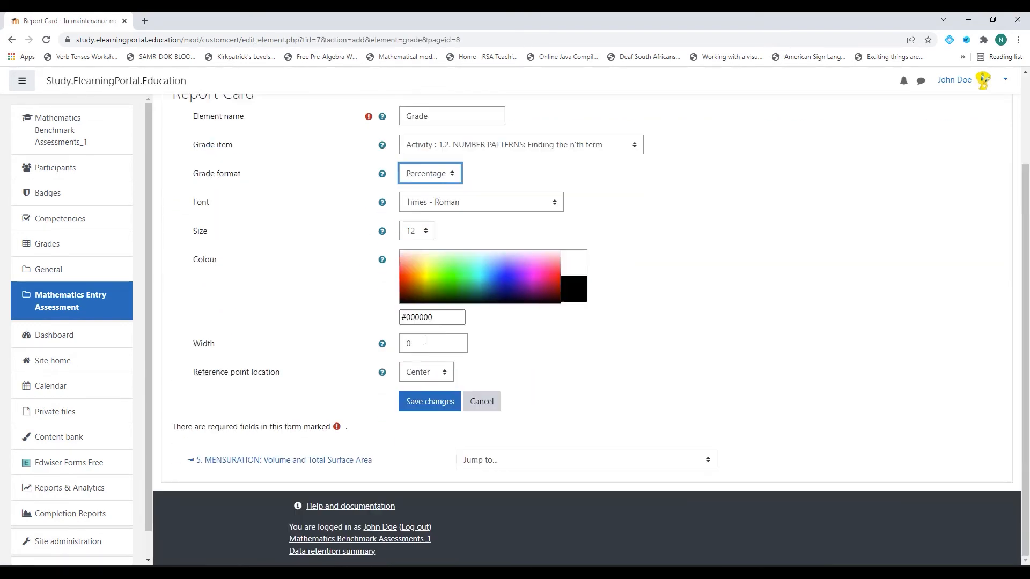
pyautogui.click(430, 402)
# Position the 1.2 number patterns percentage grade in the second row under the Score heading and save the layout
pyautogui.scroll(-6, 372, 402)
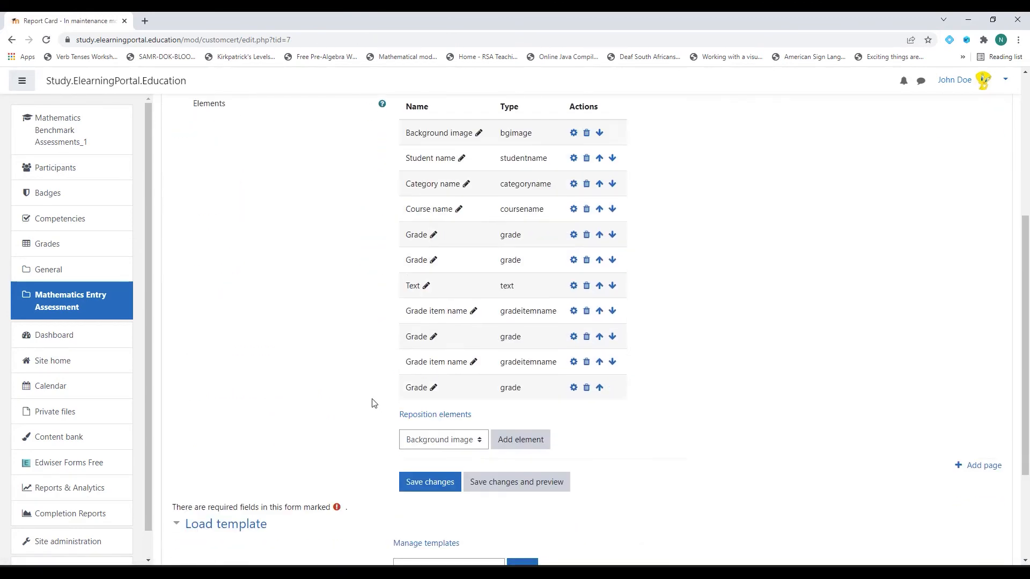
pyautogui.click(413, 362)
pyautogui.scroll(-4, 254, 287)
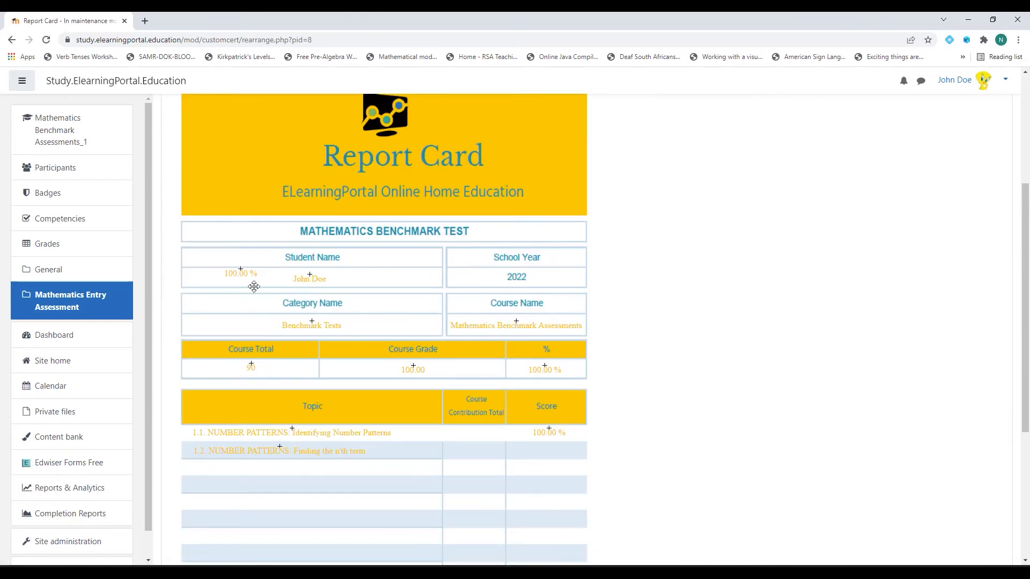
pyautogui.scroll(5, 628, 441)
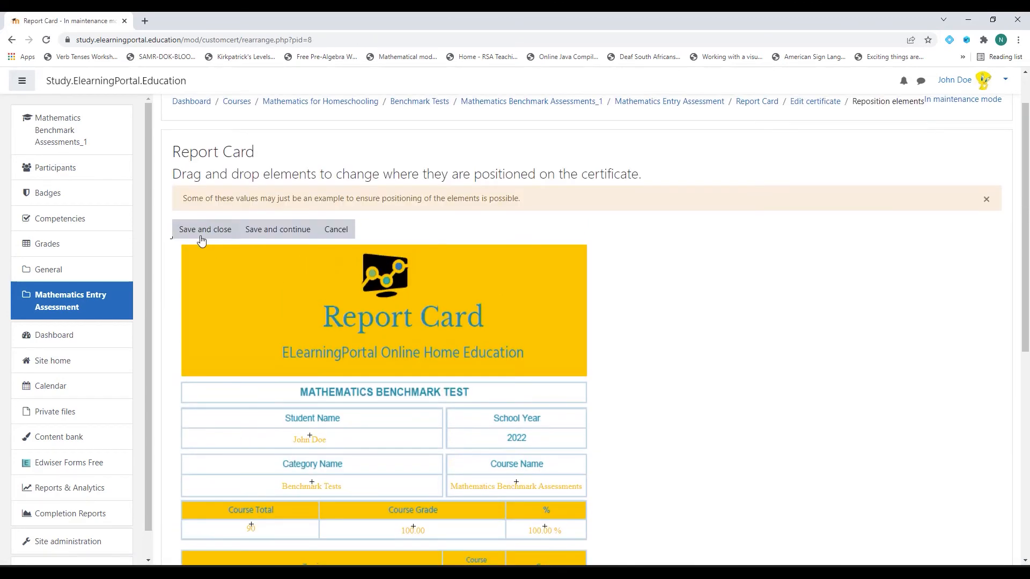
pyautogui.click(202, 231)
# Add a Grade item name element for "2.1. Exponents: Add, Subtract, Multiply & Divide" with colour #FFC000 and save it
pyautogui.scroll(-6, 280, 296)
pyautogui.click(443, 385)
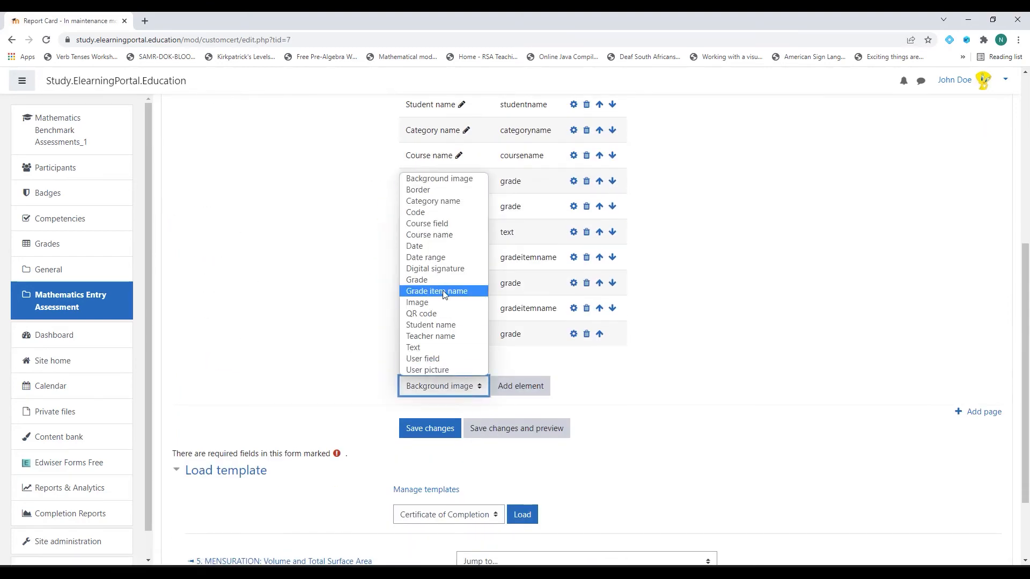
pyautogui.click(429, 289)
pyautogui.click(520, 385)
pyautogui.scroll(-2, 490, 352)
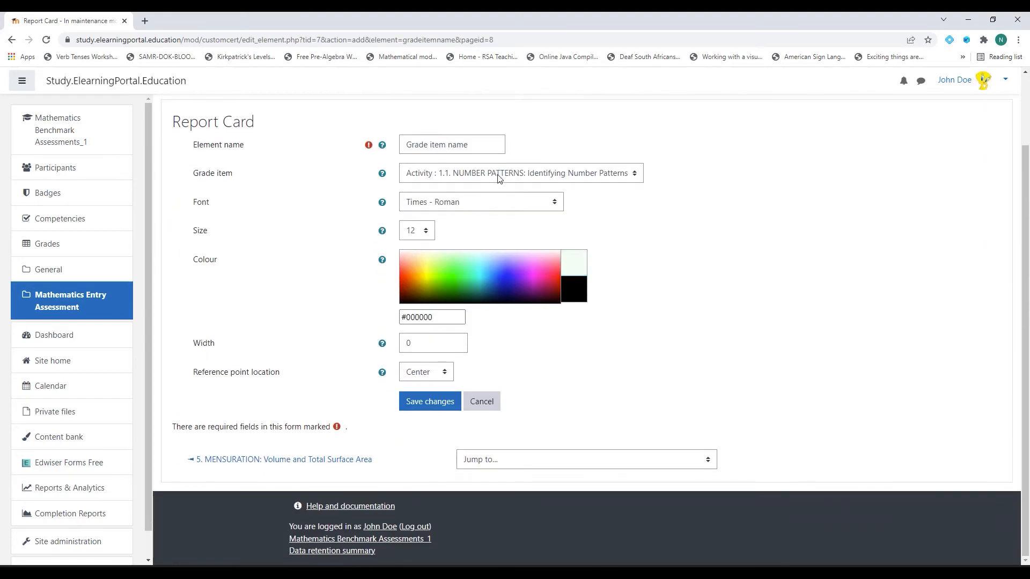
pyautogui.click(499, 173)
pyautogui.click(495, 214)
pyautogui.moveTo(462, 317); pyautogui.dragTo(379, 323)
pyautogui.click(429, 402)
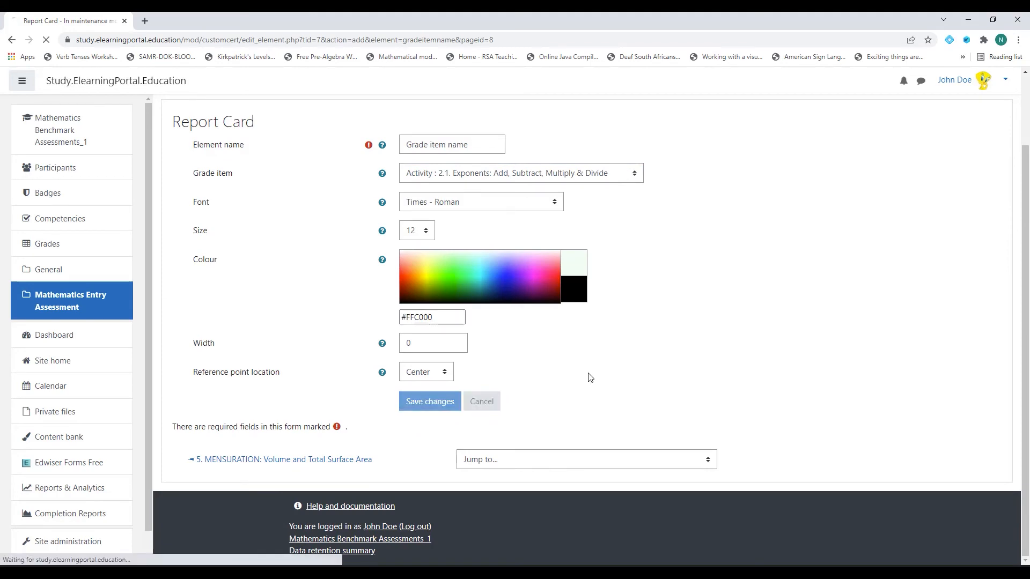
# Position the 2.1 exponents item name in the third row under the Topic heading and save the layout
pyautogui.scroll(-6, 407, 376)
pyautogui.click(435, 384)
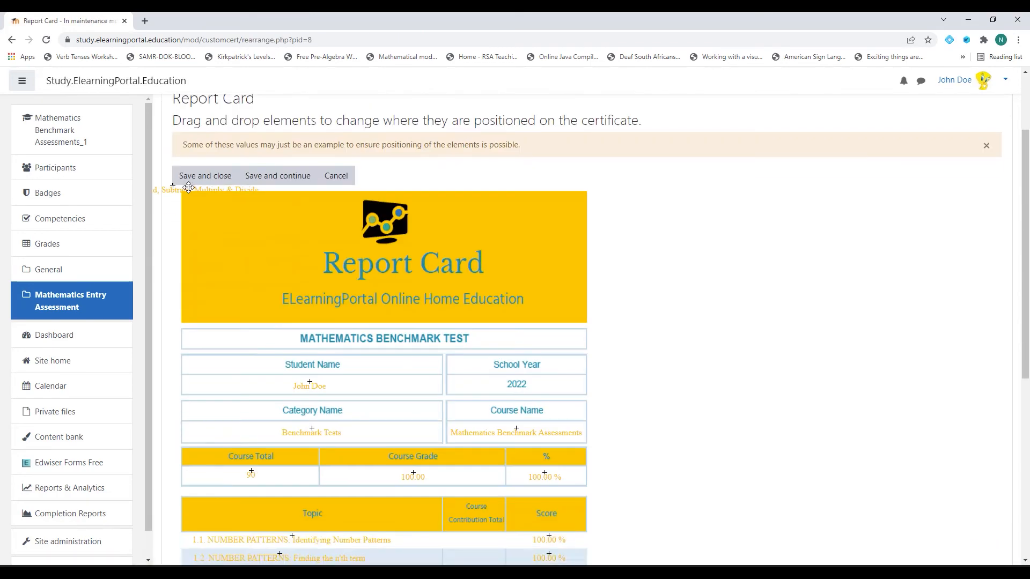
pyautogui.scroll(-4, 299, 310)
pyautogui.scroll(3, 245, 304)
pyautogui.scroll(-1, 244, 304)
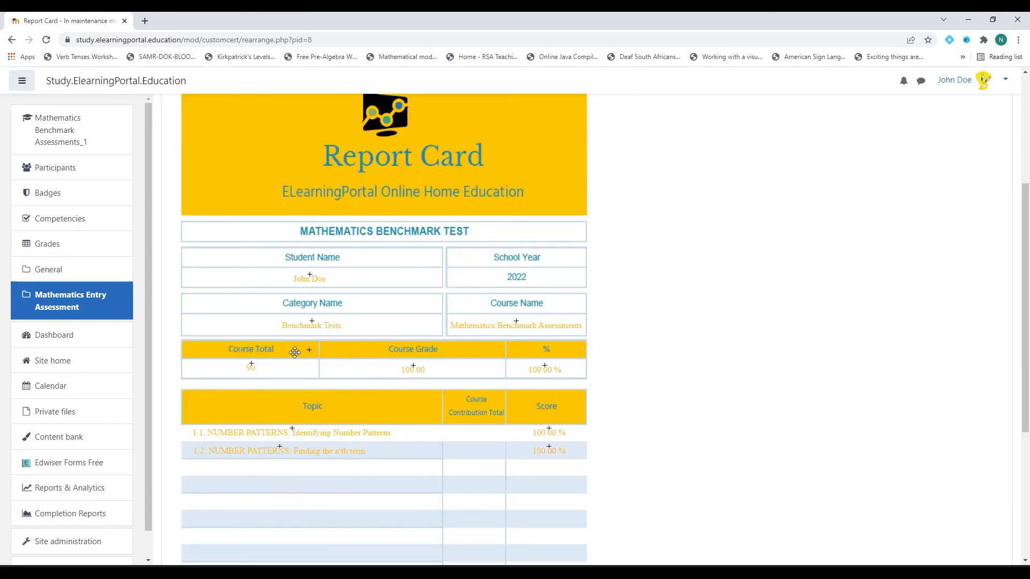
pyautogui.moveTo(295, 352); pyautogui.dragTo(266, 468)
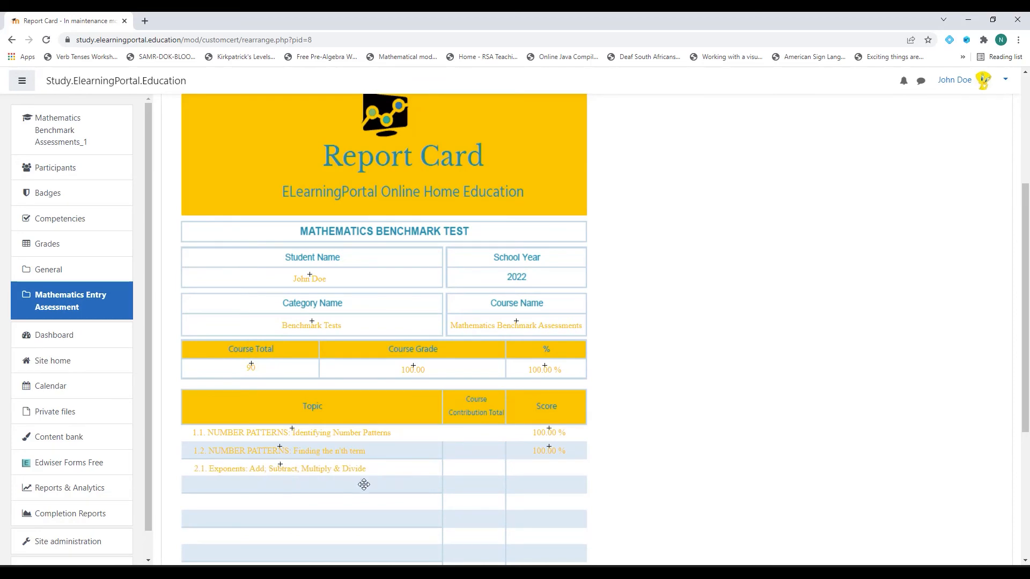
pyautogui.scroll(5, 269, 322)
pyautogui.click(210, 230)
# Add a Grade element for "2.1. Exponents: Add, Subtract, Multiply & Divide" with format Percentage and colour #FFC000, and save it
pyautogui.scroll(-8, 429, 386)
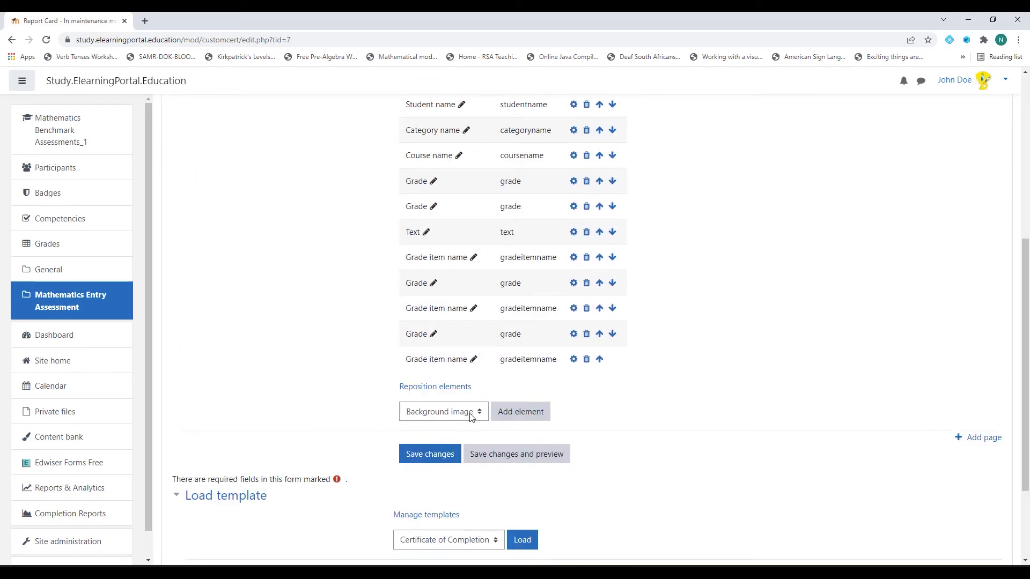
pyautogui.click(471, 414)
pyautogui.click(472, 306)
pyautogui.click(512, 411)
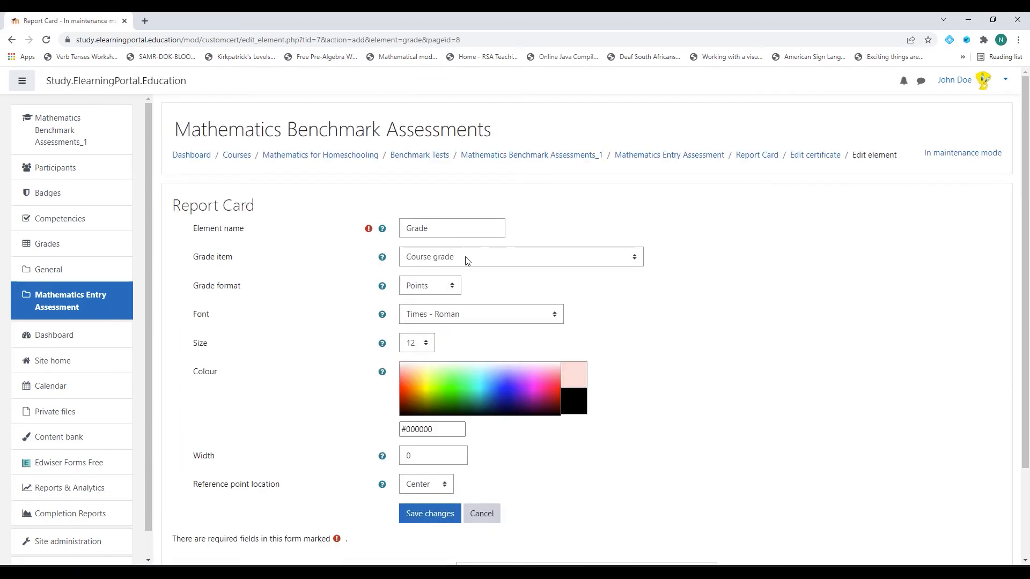
pyautogui.click(466, 260)
pyautogui.click(472, 307)
pyautogui.click(430, 285)
pyautogui.click(428, 311)
pyautogui.scroll(-2, 428, 311)
pyautogui.moveTo(462, 317); pyautogui.dragTo(385, 320)
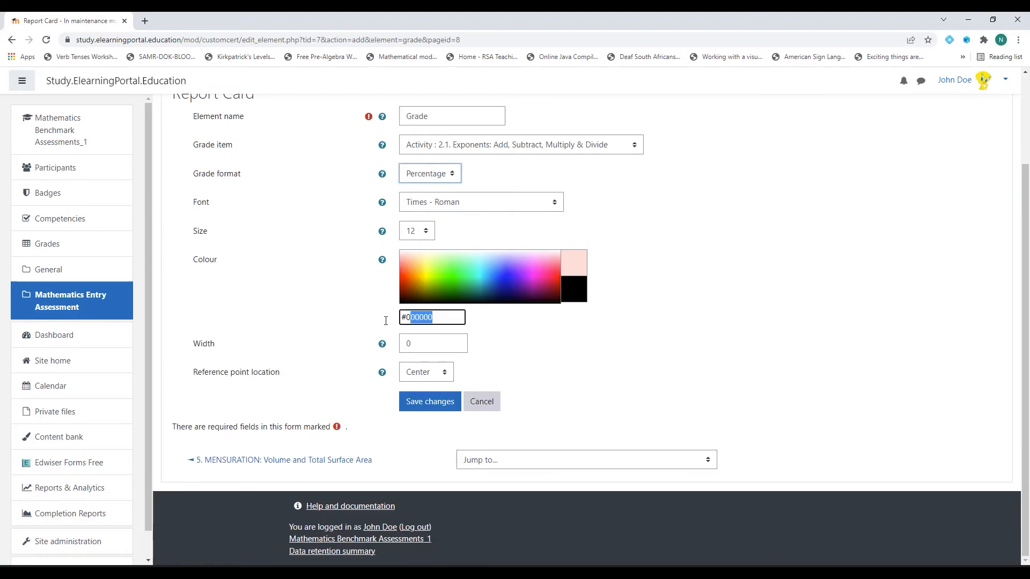
pyautogui.click(429, 401)
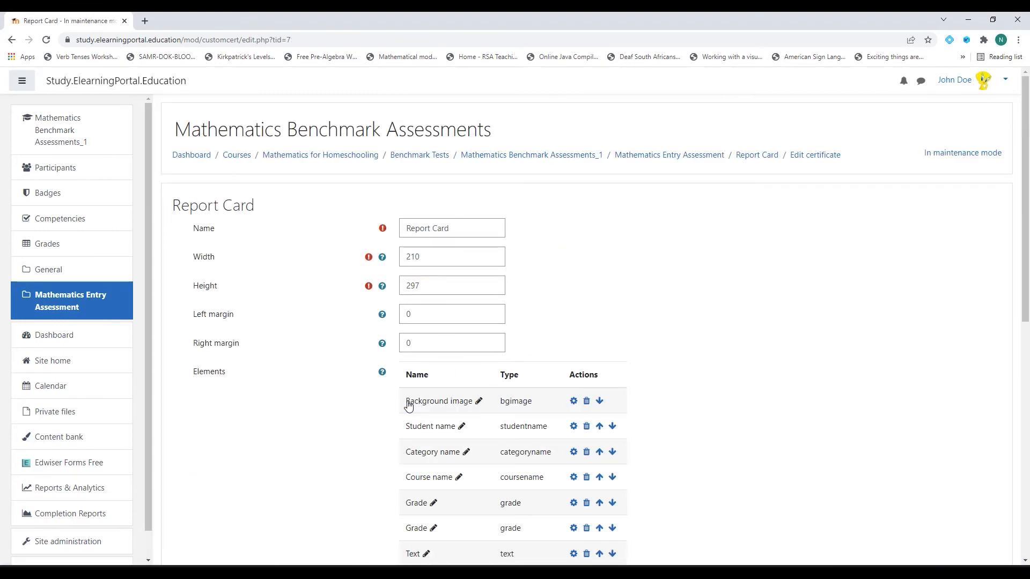
# Position the 2.1 exponents percentage grade in the third row under the Score heading and save the layout
pyautogui.scroll(-4, 428, 396)
pyautogui.scroll(-3, 427, 396)
pyautogui.click(435, 357)
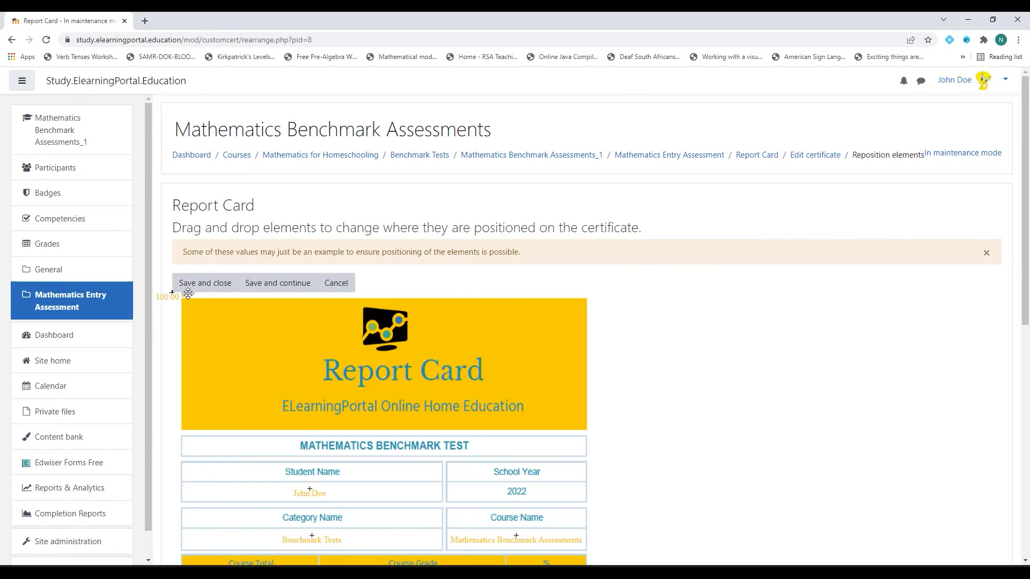
pyautogui.scroll(-1, 243, 461)
pyautogui.scroll(-4, 243, 462)
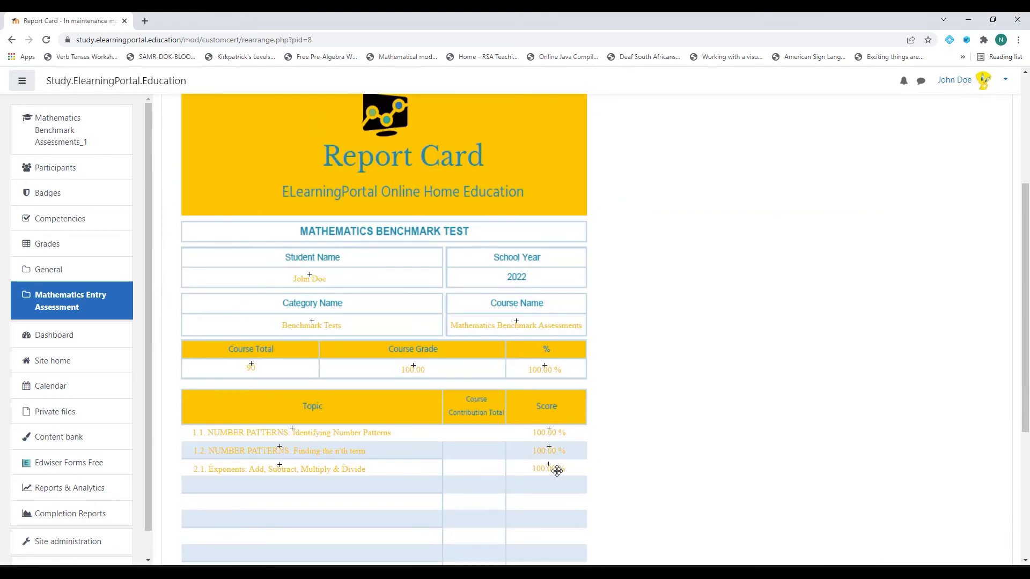
pyautogui.scroll(5, 437, 360)
pyautogui.click(207, 229)
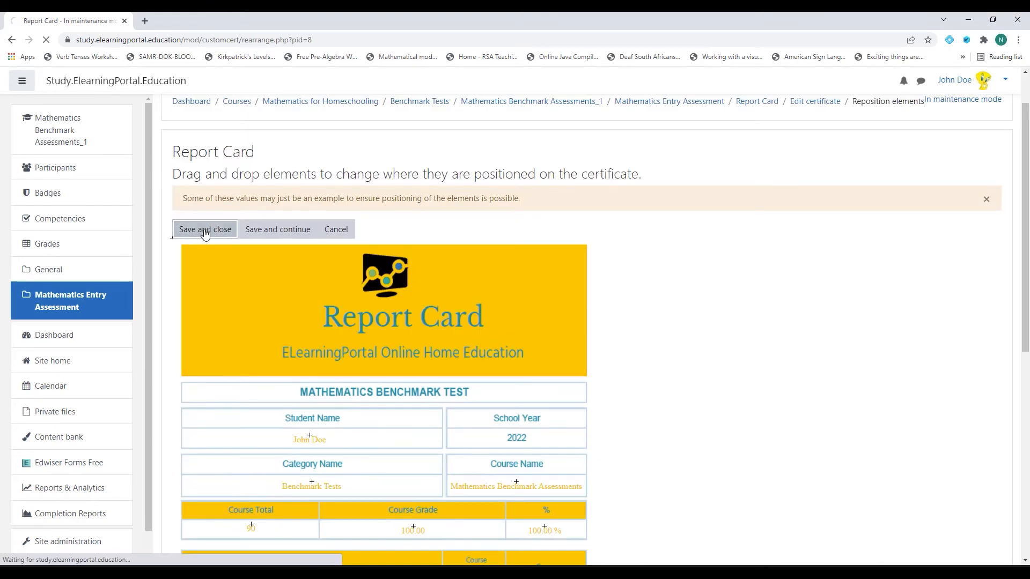
# Add a Grade item name element for "2.2. Exponents: Simplification of Exponents" with colour #FFC000 and save it
pyautogui.scroll(-10, 452, 306)
pyautogui.click(444, 329)
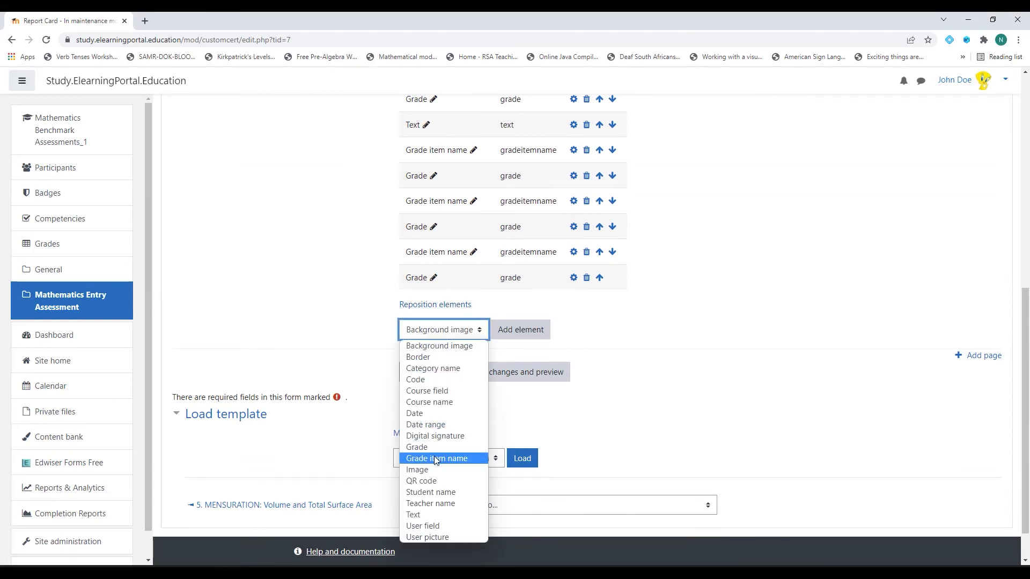
pyautogui.click(433, 456)
pyautogui.click(519, 329)
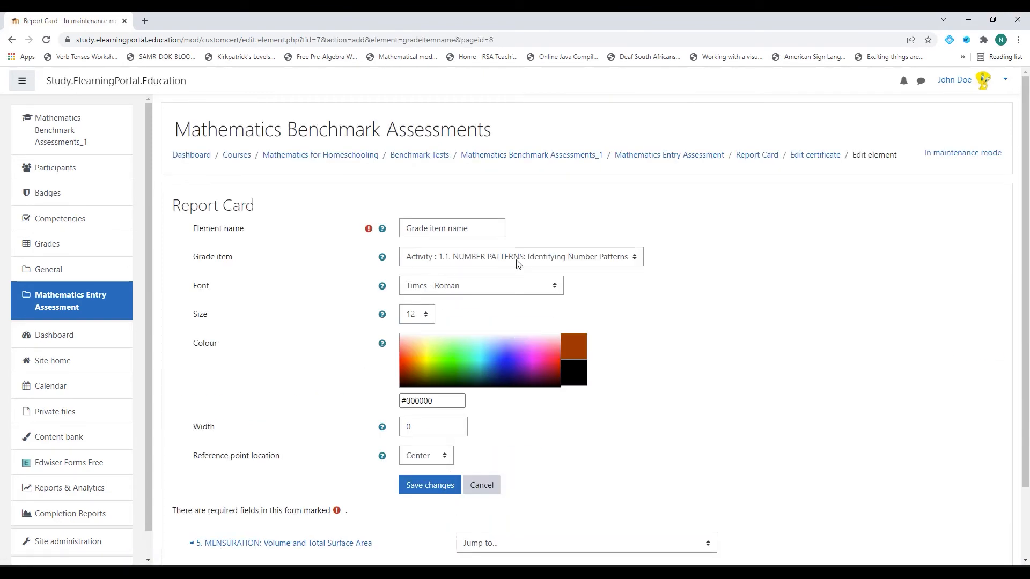
pyautogui.click(518, 262)
pyautogui.click(509, 307)
pyautogui.moveTo(437, 402); pyautogui.dragTo(386, 409)
pyautogui.write('#FFC000')
pyautogui.scroll(-3, 363, 403)
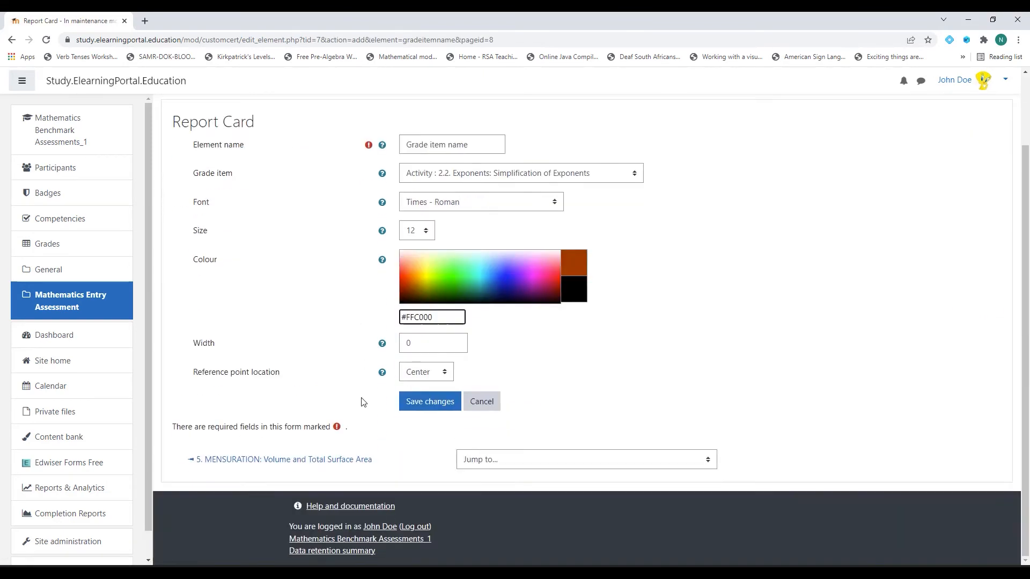
pyautogui.click(430, 403)
# Position the 2.2 exponents item name in the fourth row under the Topic heading and save the layout
pyautogui.scroll(-10, 347, 356)
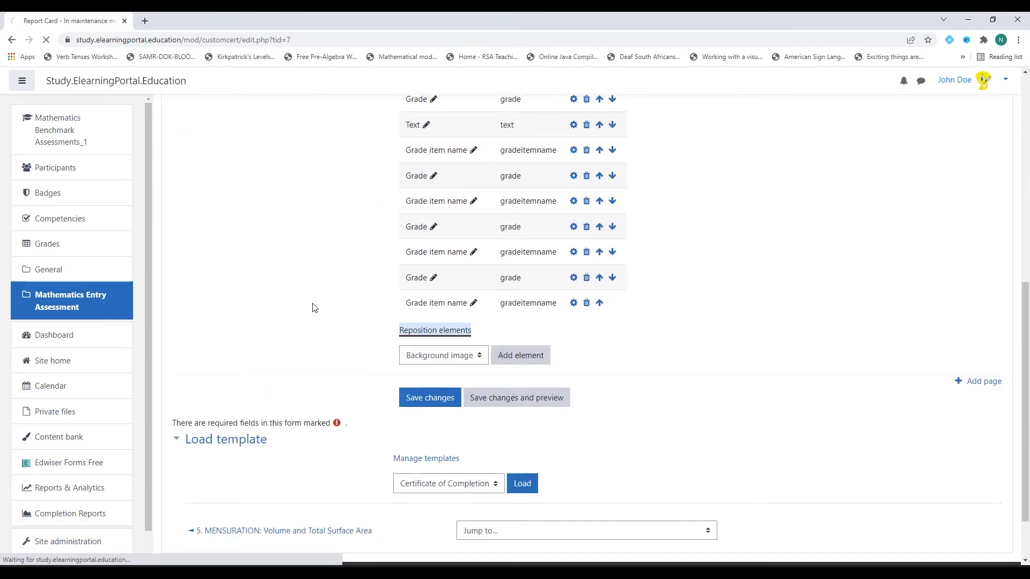
pyautogui.scroll(-4, 287, 439)
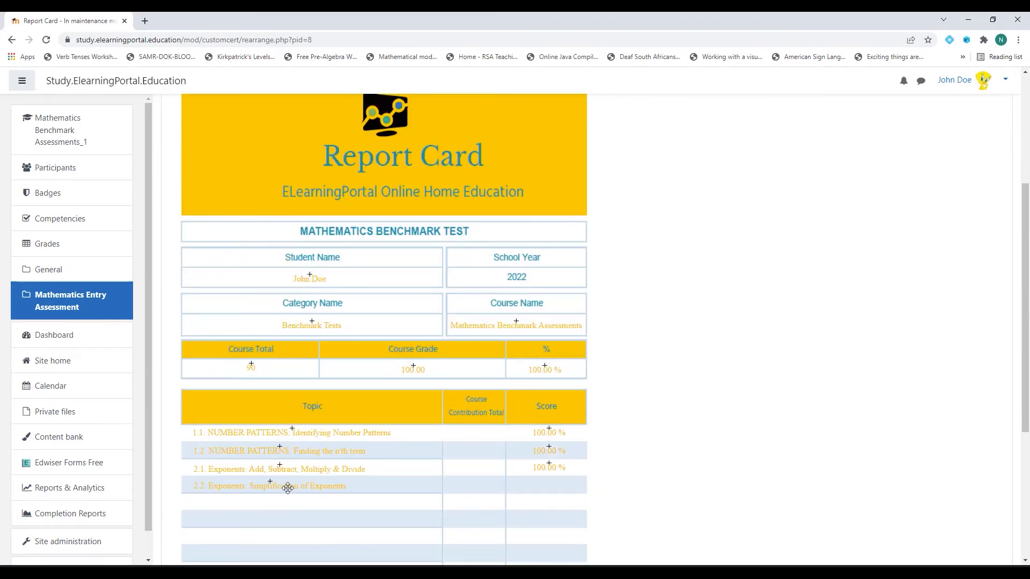
pyautogui.scroll(5, 288, 486)
pyautogui.click(203, 231)
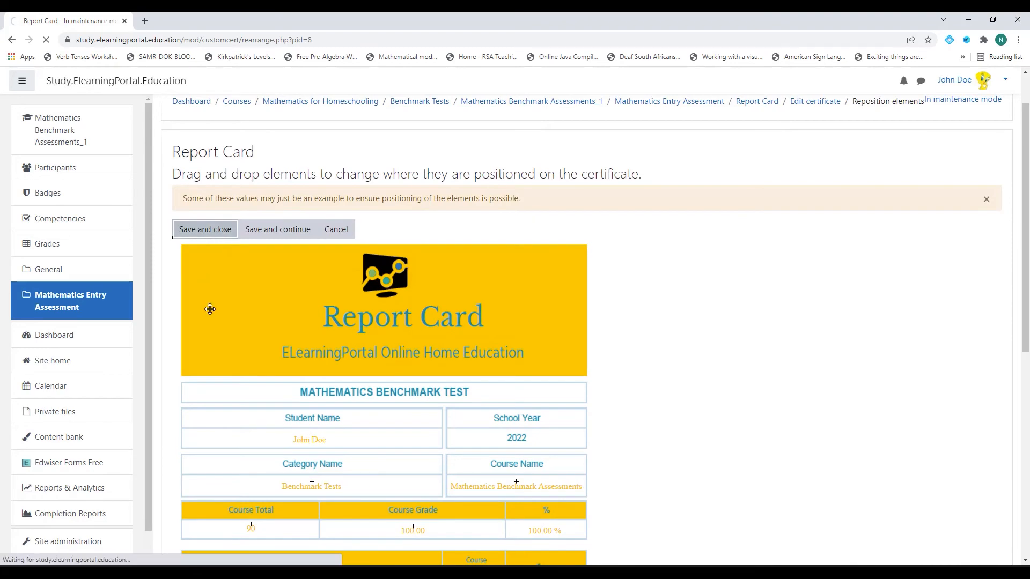
# Add a Grade element for "2.3. Exponents: Solve Equations" with colour #FFC000 and save it
pyautogui.scroll(-10, 248, 375)
pyautogui.click(443, 355)
pyautogui.click(432, 300)
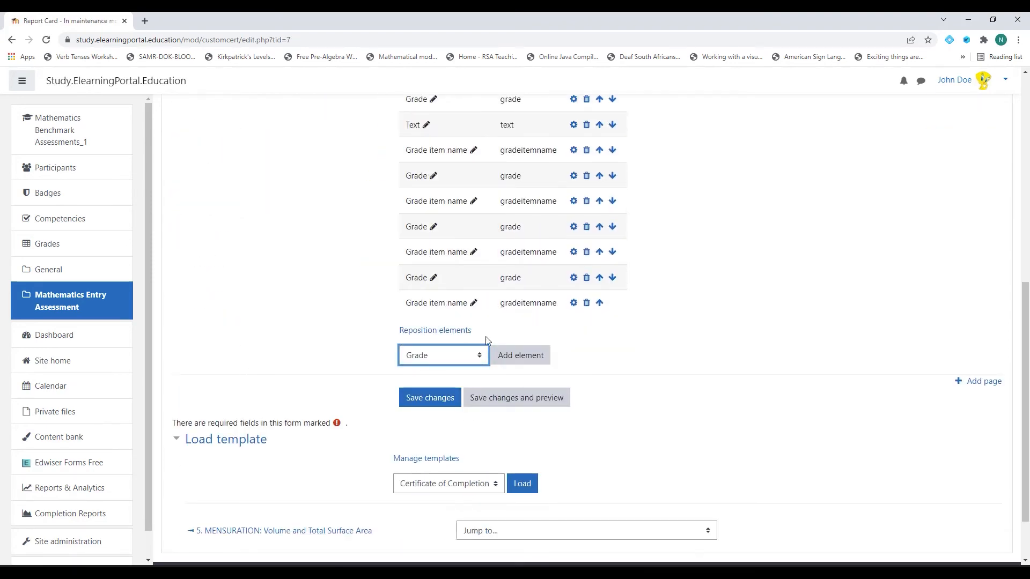
pyautogui.click(523, 355)
pyautogui.click(444, 150)
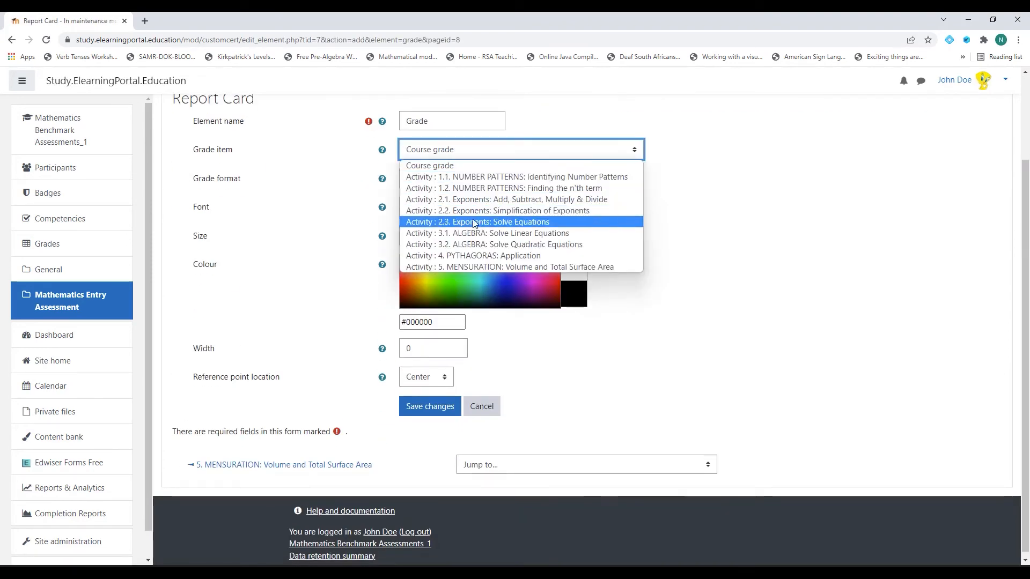
pyautogui.click(453, 220)
pyautogui.moveTo(435, 323); pyautogui.dragTo(381, 324)
pyautogui.click(429, 406)
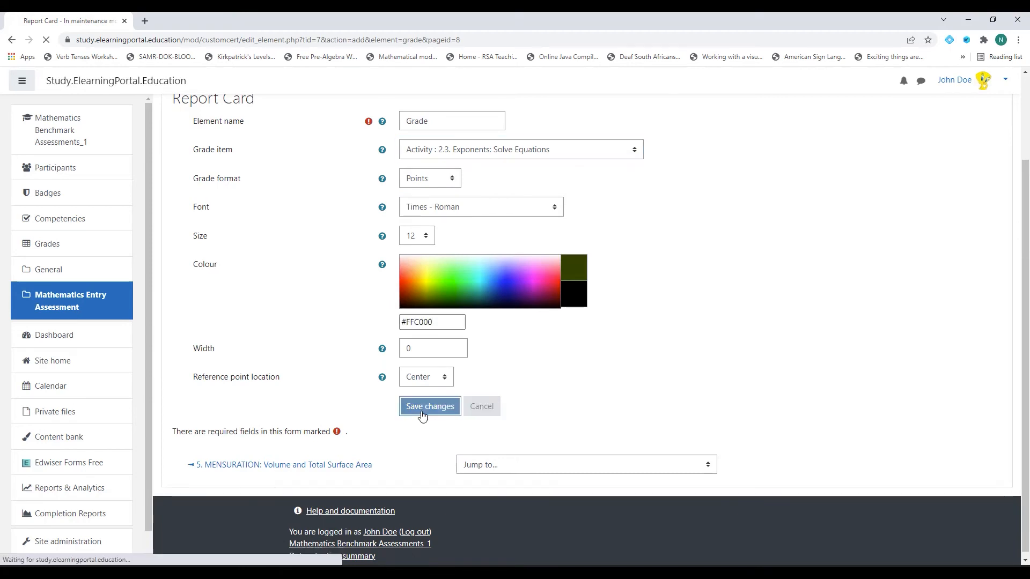
# Change the last Grade element's grade format to Percentage and save the element
pyautogui.scroll(-4, 429, 429)
pyautogui.scroll(-4, 429, 431)
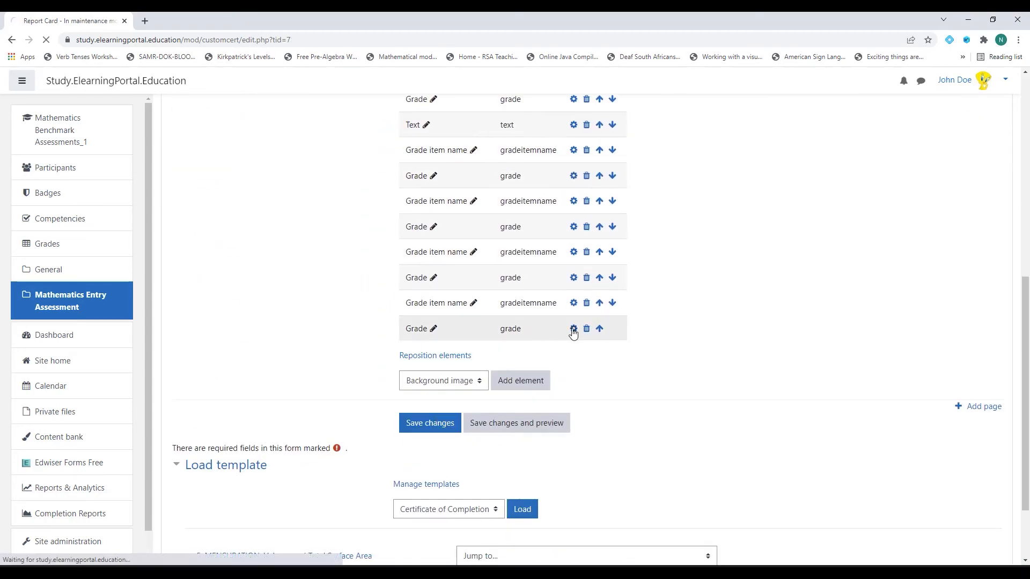
pyautogui.click(572, 326)
pyautogui.scroll(-2, 320, 341)
pyautogui.click(429, 403)
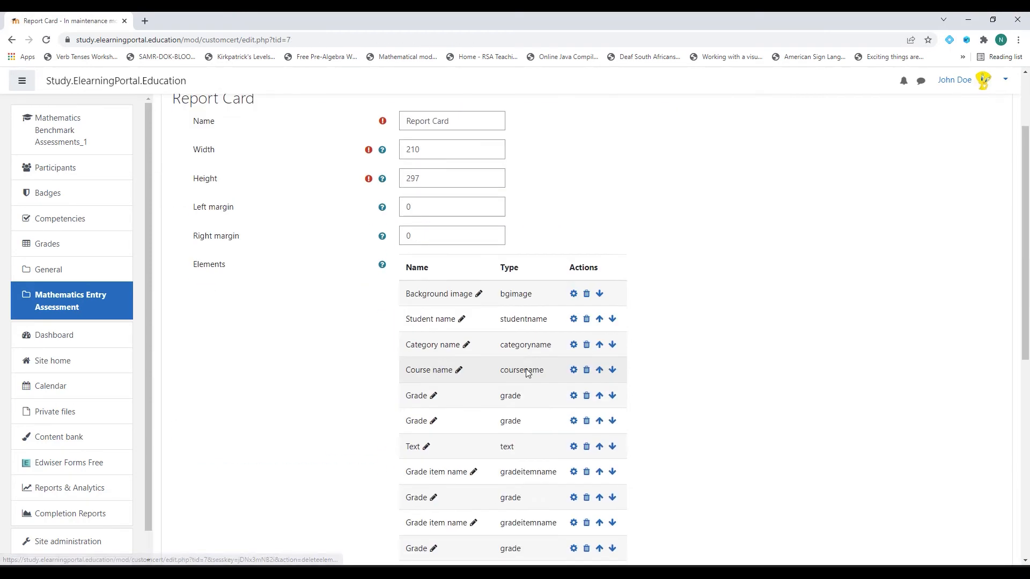
# Position the new percentage grade in the fourth row under the Score heading and save the layout
pyautogui.scroll(-5, 526, 368)
pyautogui.click(436, 260)
pyautogui.moveTo(177, 298); pyautogui.dragTo(447, 305)
pyautogui.scroll(-4, 429, 429)
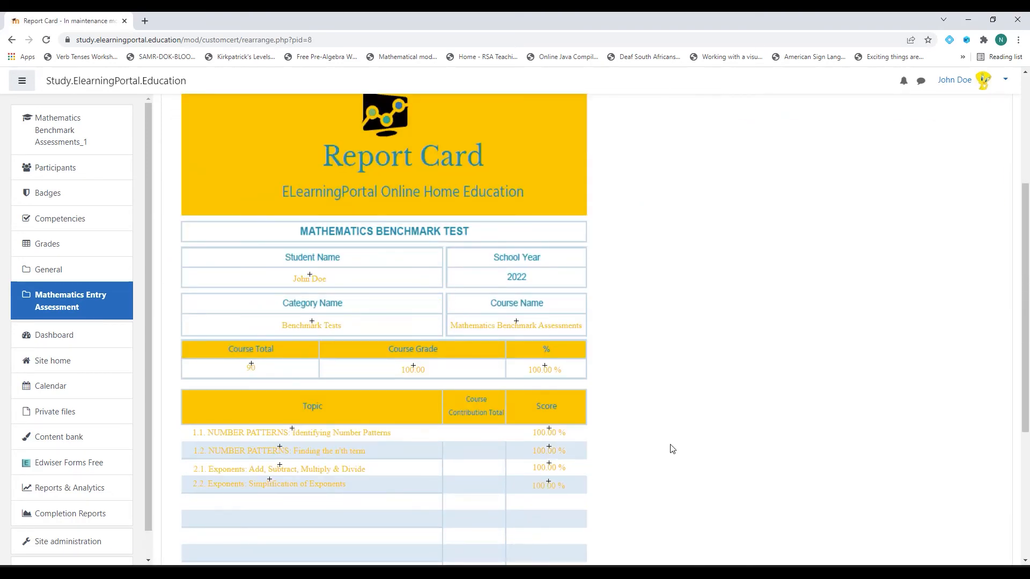
pyautogui.scroll(-3, 672, 449)
pyautogui.scroll(4, 671, 448)
pyautogui.click(201, 124)
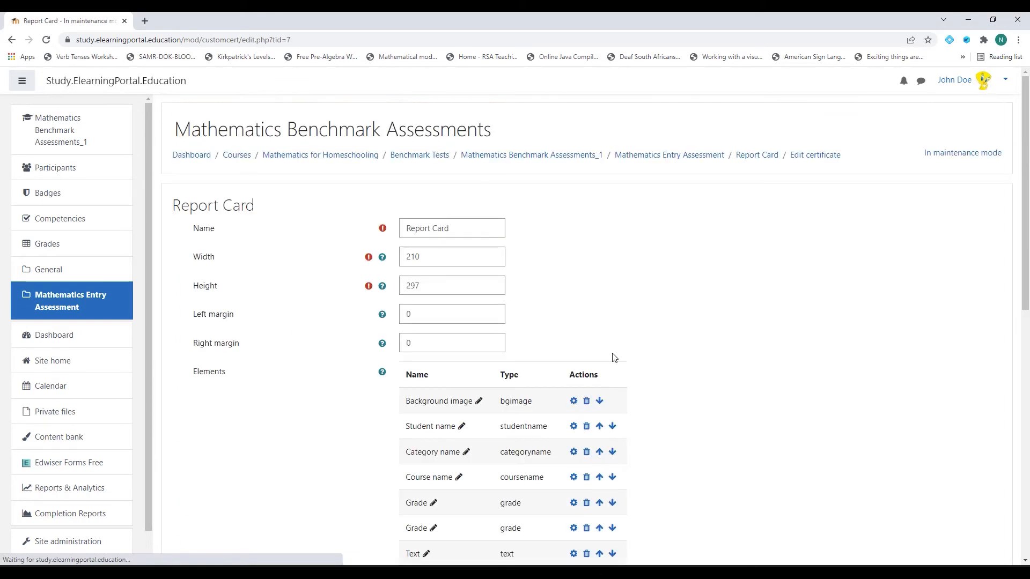
# Add a Grade item name element for "3.1. ALGEBRA: Solve Linear Equations" with colour #FFC000 and save it
pyautogui.scroll(-8, 615, 358)
pyautogui.click(444, 380)
pyautogui.click(441, 328)
pyautogui.click(536, 384)
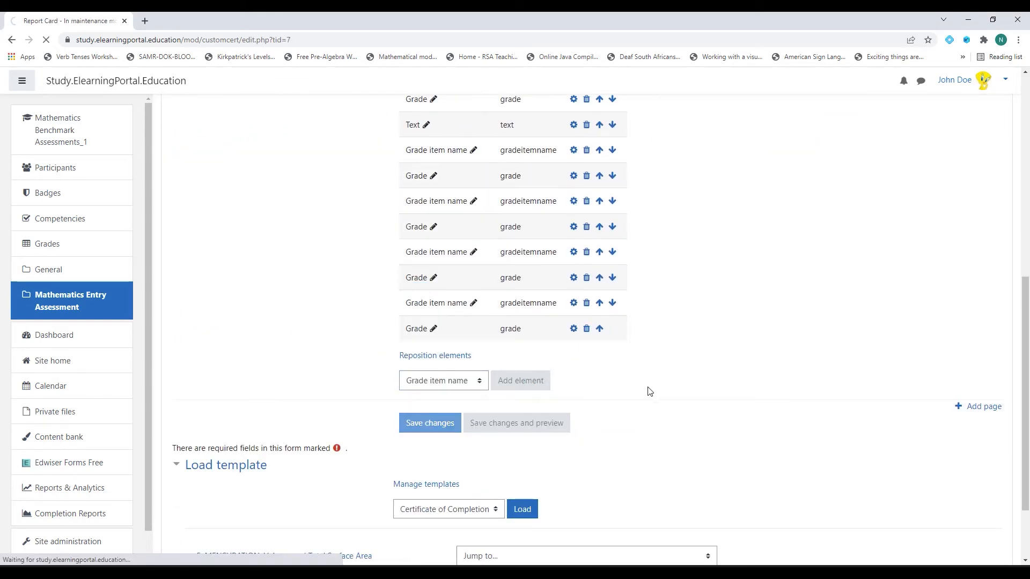
pyautogui.click(484, 260)
pyautogui.click(457, 328)
pyautogui.moveTo(443, 402); pyautogui.dragTo(371, 405)
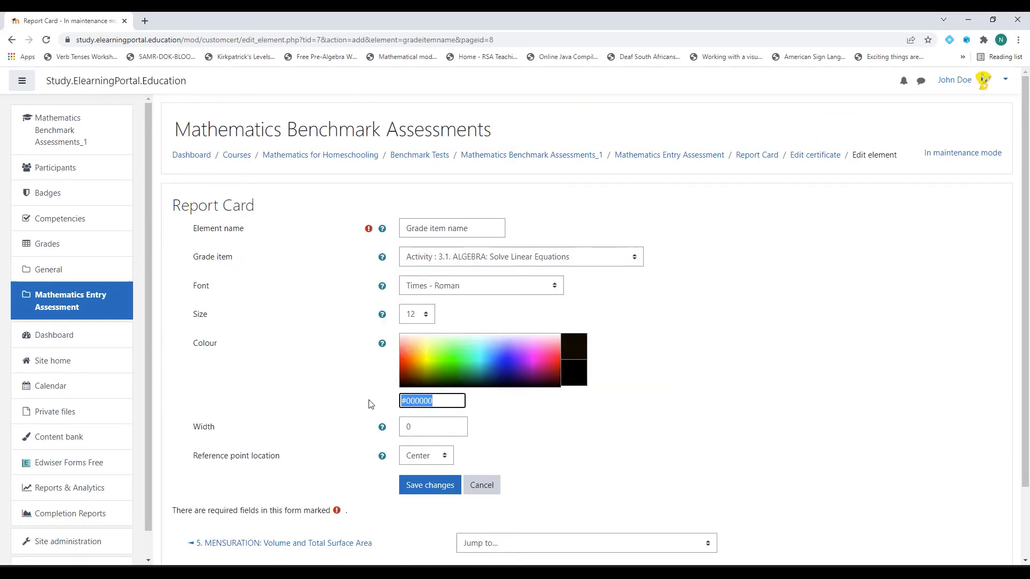
pyautogui.scroll(-3, 314, 406)
pyautogui.click(433, 402)
# Position the 3.1 algebra item name in the fifth row under the Topic heading and save the layout
pyautogui.scroll(-8, 632, 409)
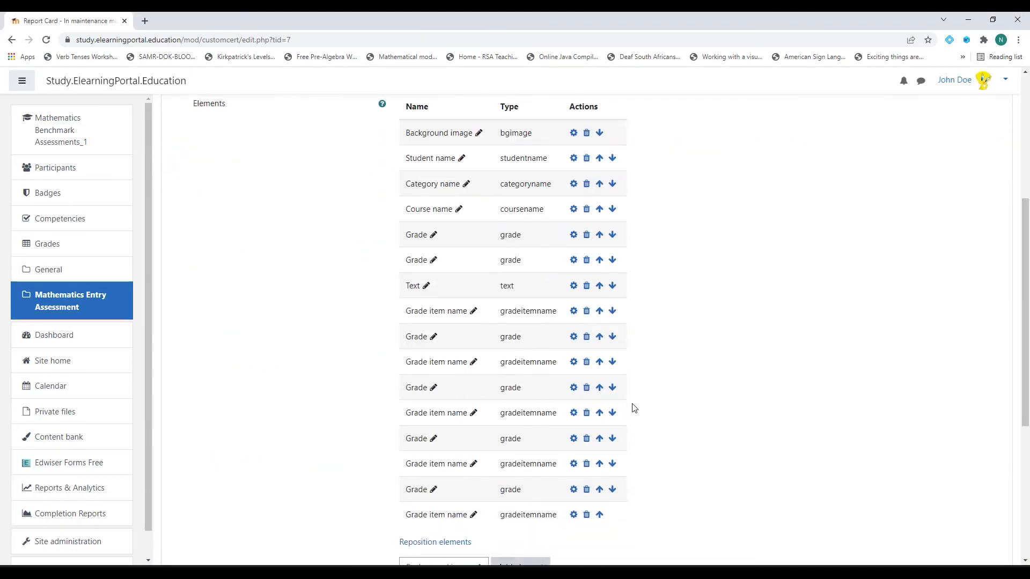
pyautogui.click(448, 385)
pyautogui.scroll(-6, 280, 471)
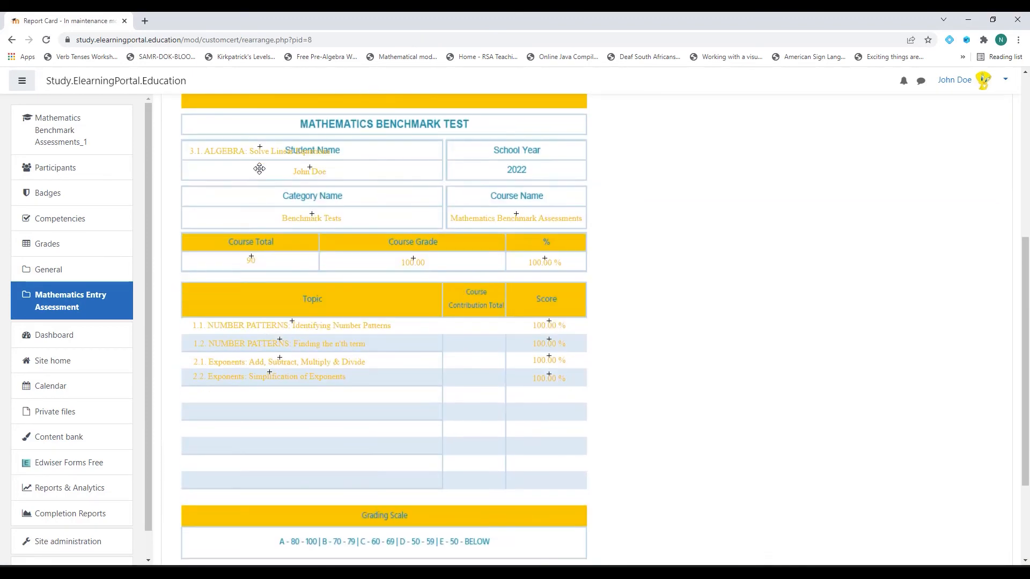
pyautogui.moveTo(259, 161); pyautogui.dragTo(261, 397)
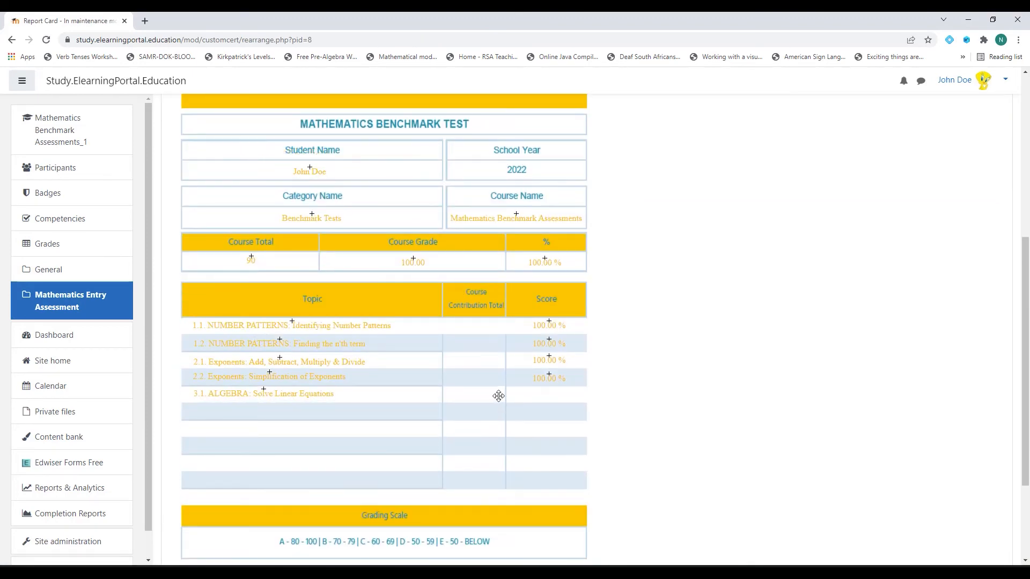
pyautogui.scroll(5, 499, 395)
pyautogui.click(205, 123)
# Add a Grade element for "3.1. ALGEBRA: Solve Linear Equations" with format Percentage and save it
pyautogui.scroll(-10, 719, 402)
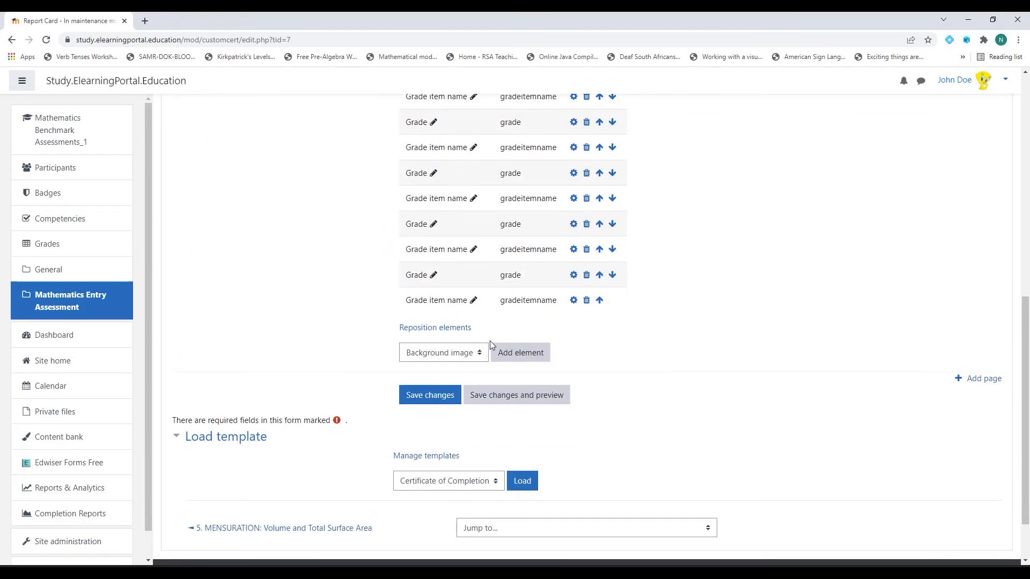
pyautogui.click(482, 354)
pyautogui.click(429, 245)
pyautogui.click(519, 354)
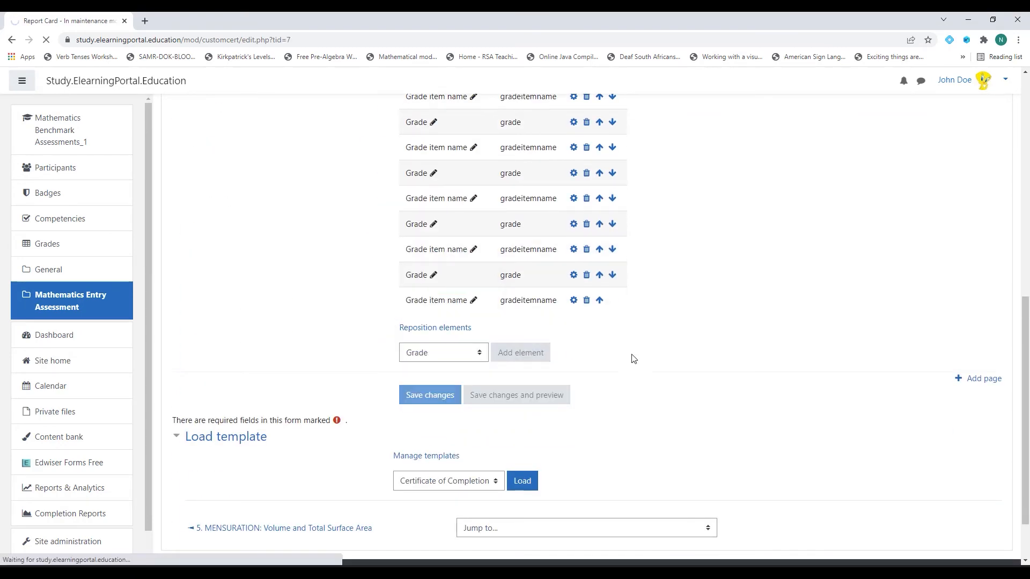
pyautogui.click(471, 259)
pyautogui.click(475, 334)
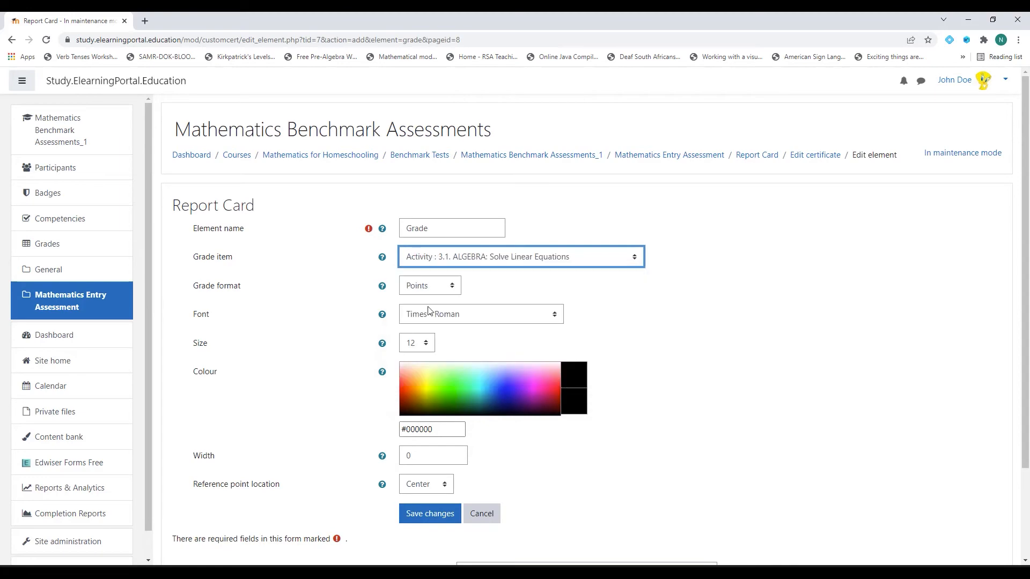
pyautogui.click(429, 289)
pyautogui.click(425, 315)
pyautogui.scroll(-3, 345, 352)
pyautogui.click(432, 400)
# Position the 3.1 algebra percentage grade in the fifth row under the Score heading and save the layout
pyautogui.scroll(-10, 581, 387)
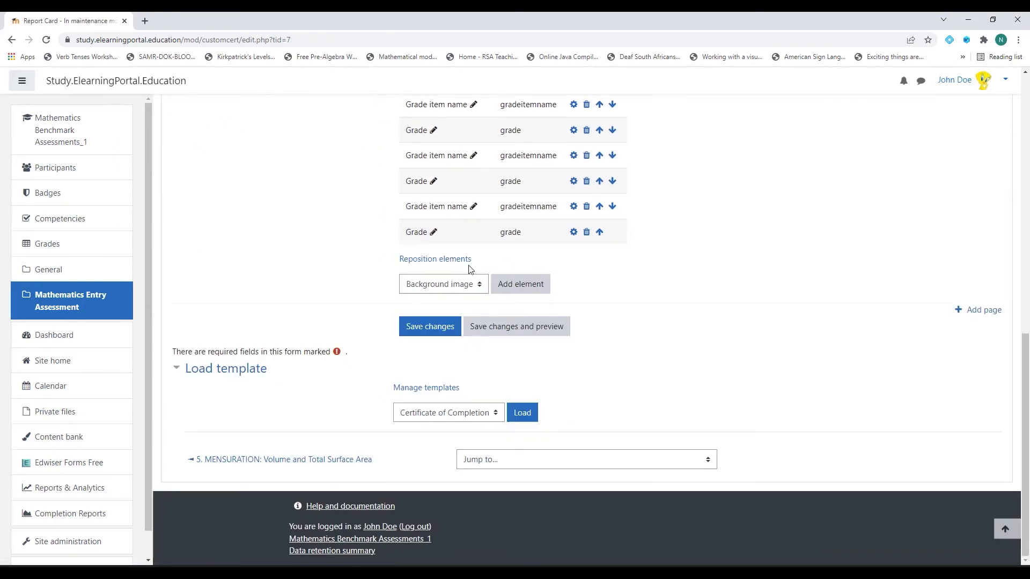
pyautogui.click(468, 264)
pyautogui.scroll(-4, 375, 300)
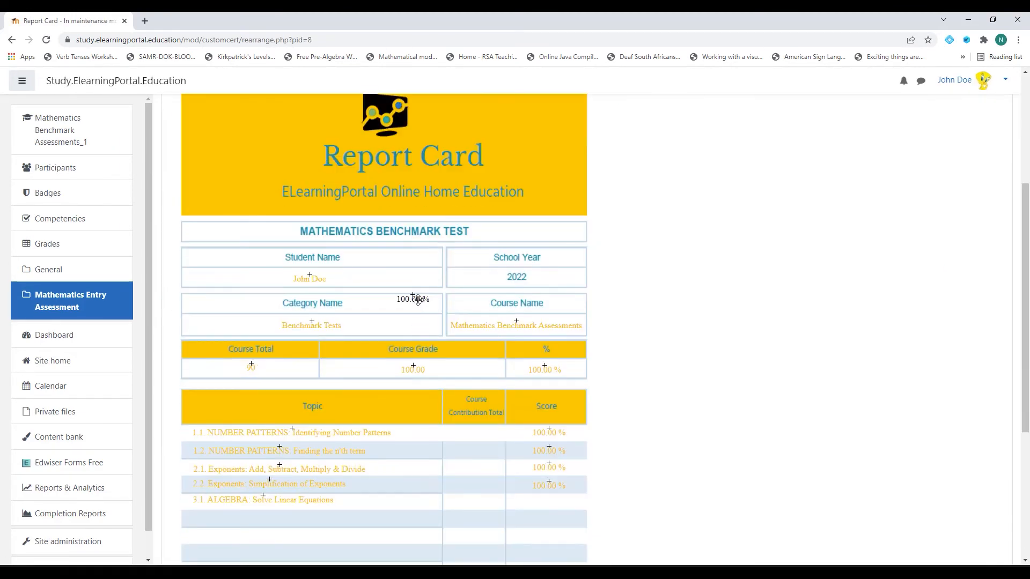
pyautogui.scroll(5, 554, 503)
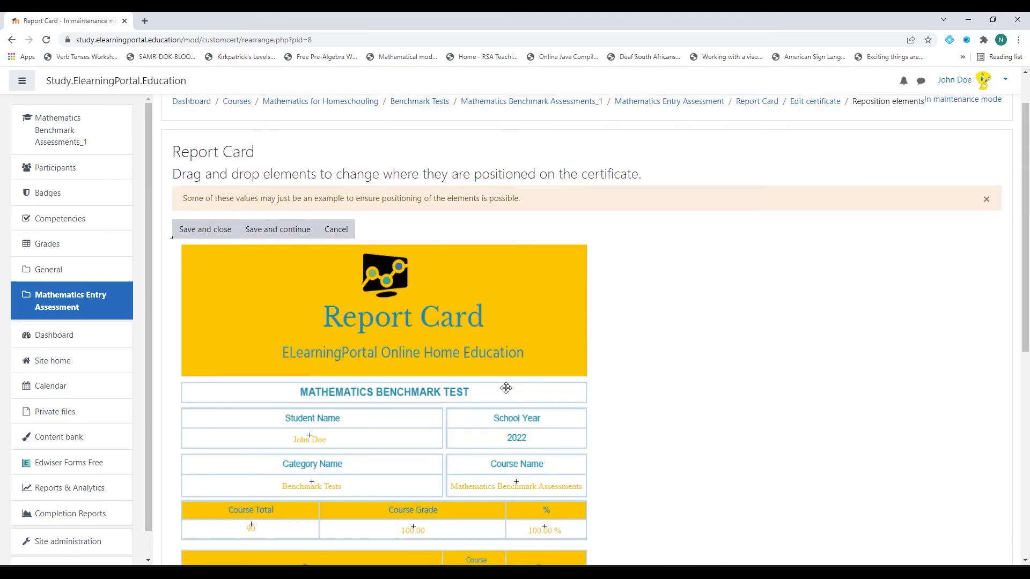
pyautogui.click(196, 232)
# Set the colour of the 3.1 algebra Grade element to #FFC000 and save it
pyautogui.scroll(-10, 552, 345)
pyautogui.click(573, 326)
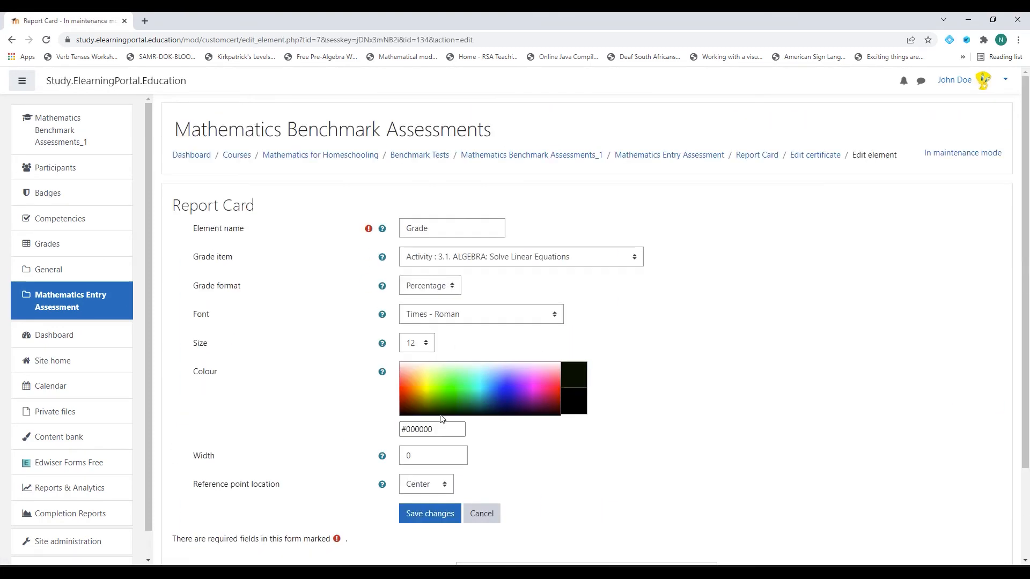
pyautogui.scroll(-2, 375, 423)
pyautogui.click(424, 400)
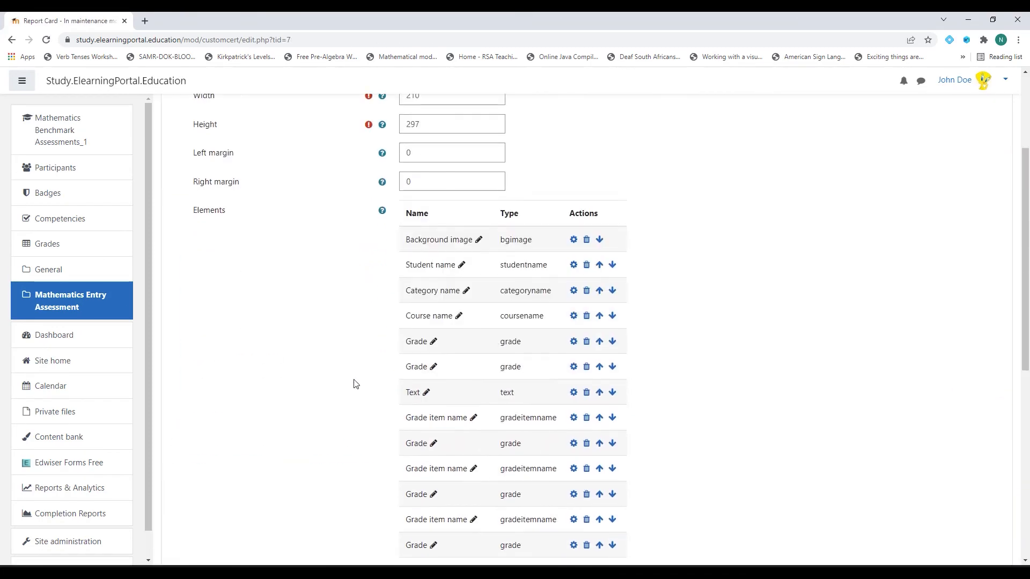
# Add a Grade item name element for "3.2. ALGEBRA: Solve Quadratic Equations" with colour #FFC000 and save it
pyautogui.scroll(-5, 376, 382)
pyautogui.click(479, 378)
pyautogui.click(437, 285)
pyautogui.click(520, 378)
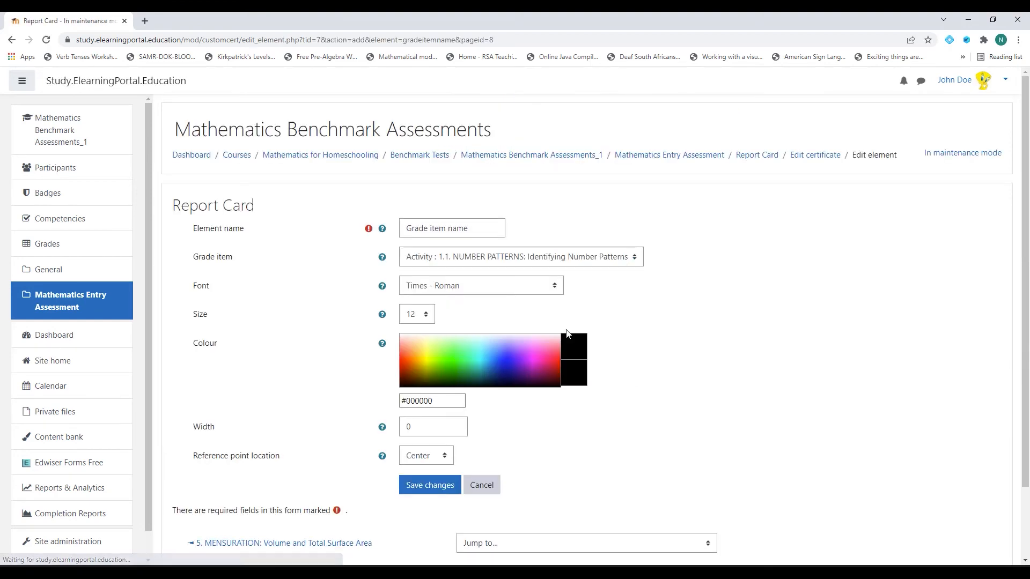
pyautogui.click(529, 257)
pyautogui.click(515, 340)
pyautogui.moveTo(436, 403); pyautogui.dragTo(374, 408)
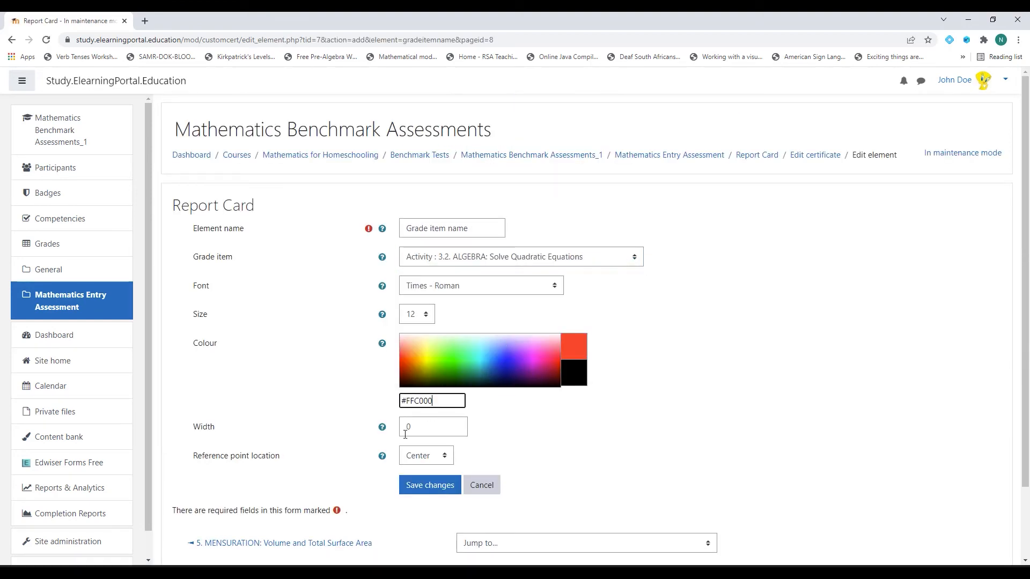
pyautogui.write('#FFC000')
pyautogui.click(430, 484)
# Position the 3.2 algebra item name in the sixth row under the Topic heading and save the layout
pyautogui.scroll(-8, 462, 395)
pyautogui.click(435, 378)
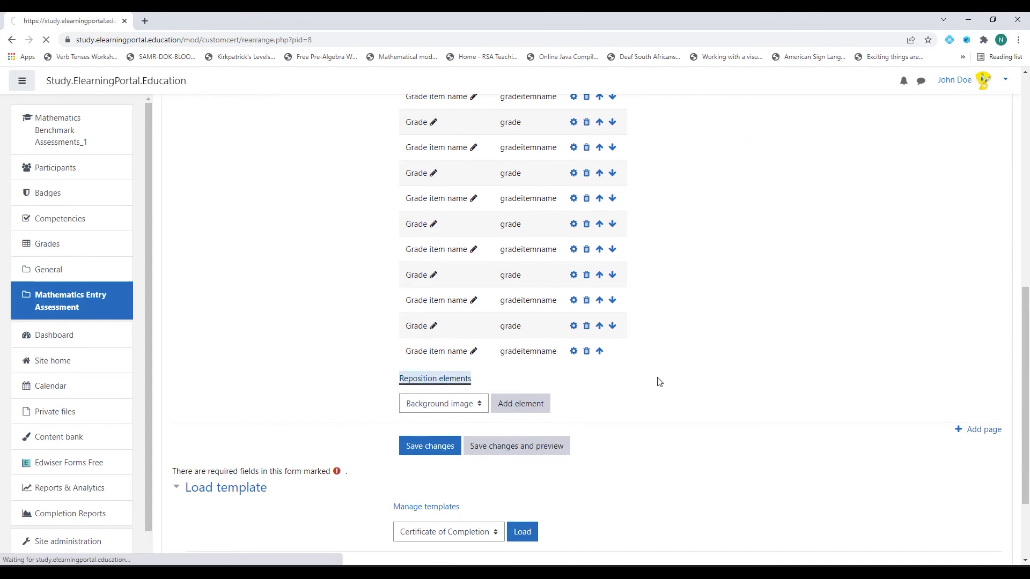
pyautogui.scroll(-4, 234, 283)
pyautogui.moveTo(206, 297); pyautogui.dragTo(291, 469)
pyautogui.scroll(2, 234, 282)
pyautogui.scroll(-3, 359, 479)
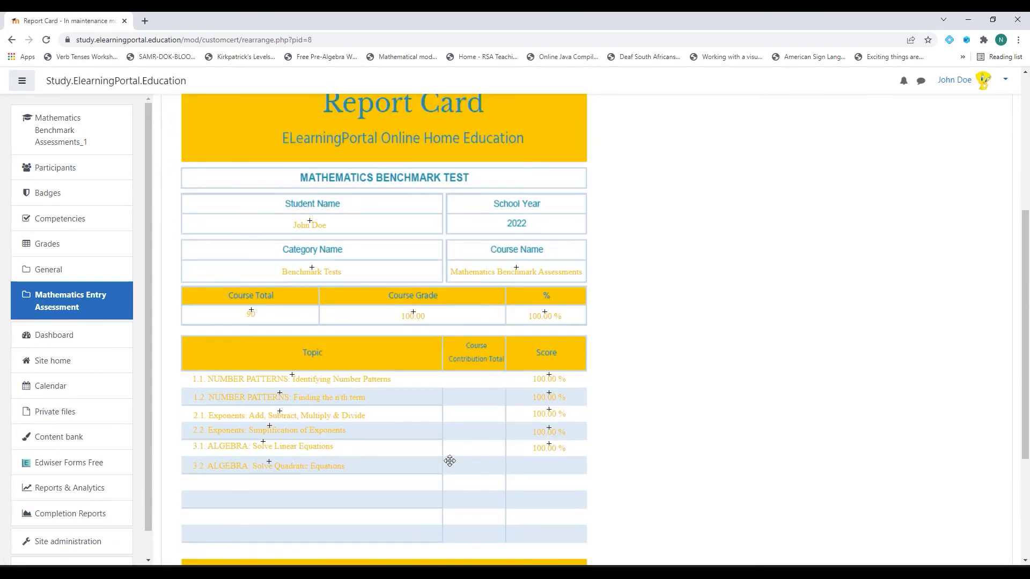
pyautogui.scroll(4, 402, 442)
pyautogui.click(205, 230)
# Add a Grade element for "3.2. ALGEBRA: Solve Quadratic Equations" with format Percentage and colour #FFC000, and save it
pyautogui.scroll(-10, 747, 412)
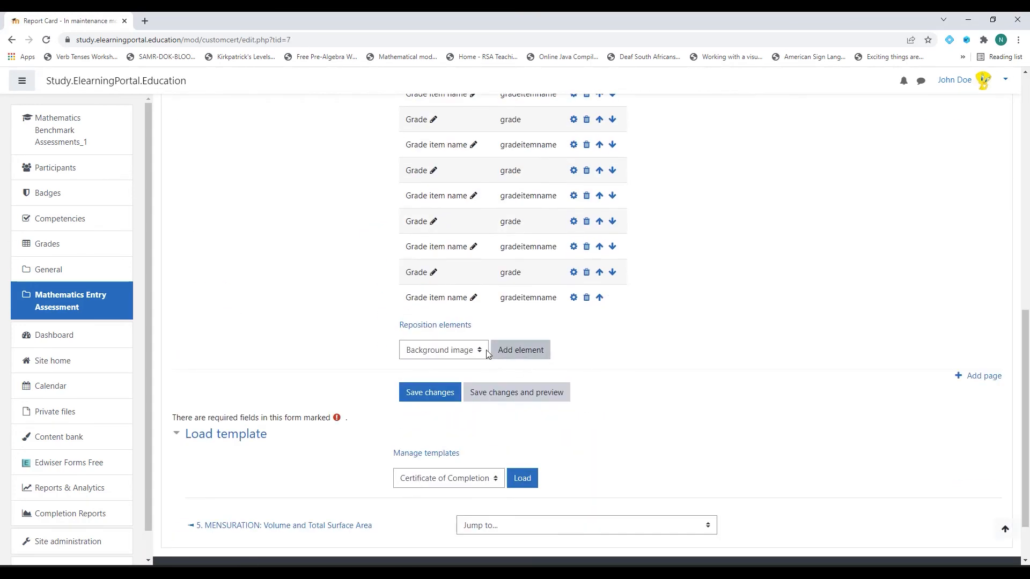
pyautogui.click(485, 352)
pyautogui.click(448, 454)
pyautogui.click(520, 350)
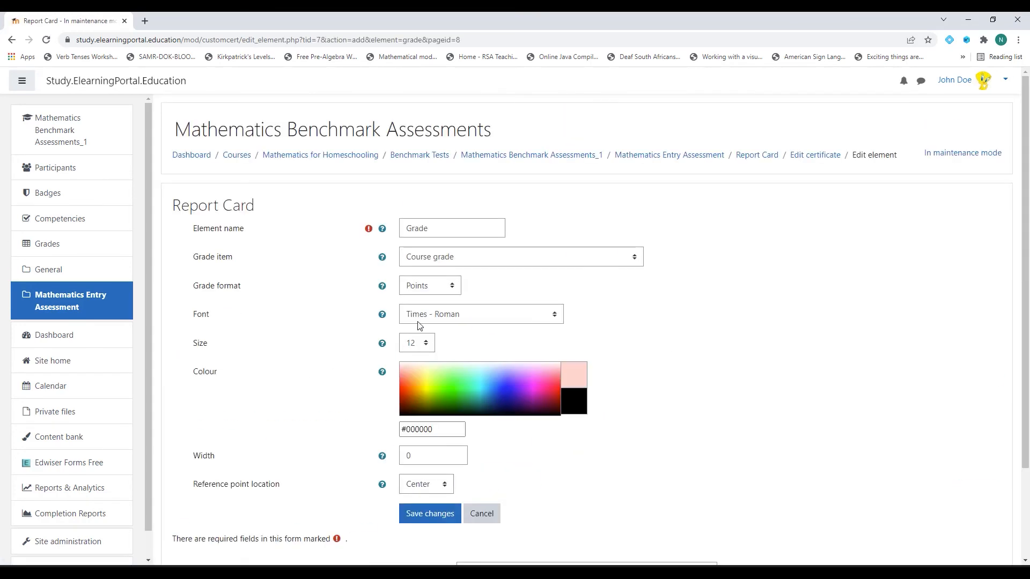
pyautogui.click(462, 257)
pyautogui.click(461, 352)
pyautogui.click(429, 285)
pyautogui.click(421, 311)
pyautogui.scroll(-1, 362, 397)
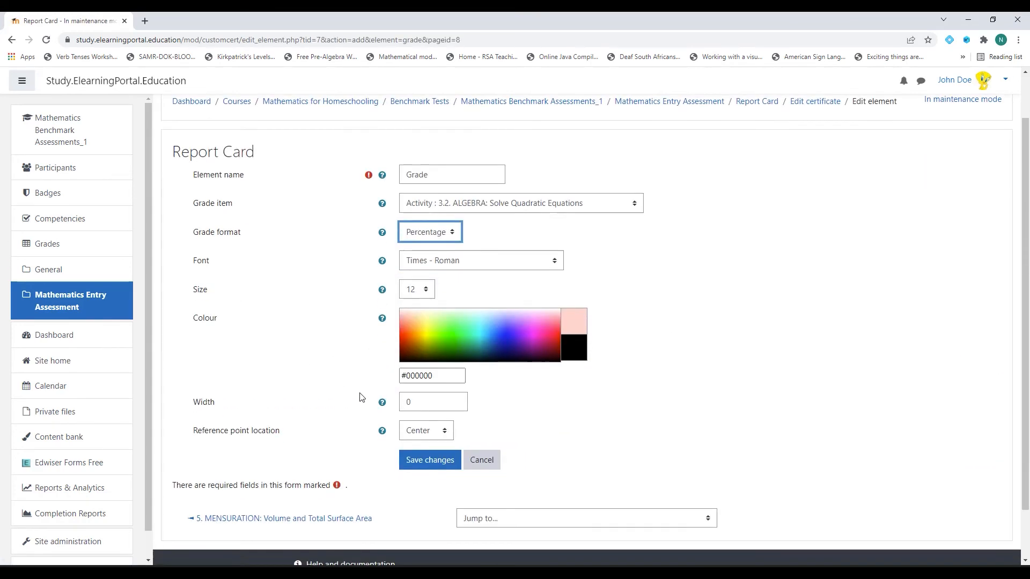
pyautogui.moveTo(439, 376); pyautogui.dragTo(376, 381)
pyautogui.write('#FFC000')
pyautogui.scroll(-2, 324, 384)
pyautogui.click(431, 402)
# Position the 3.2 algebra percentage grade in the sixth row under the Score heading and save the layout
pyautogui.scroll(-1, 281, 410)
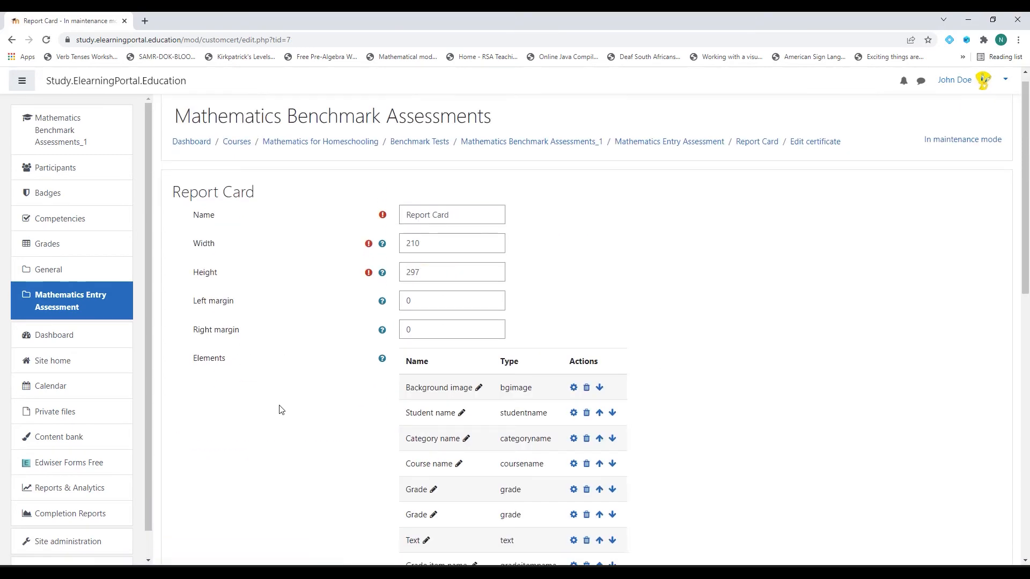
pyautogui.scroll(-10, 281, 410)
pyautogui.click(420, 260)
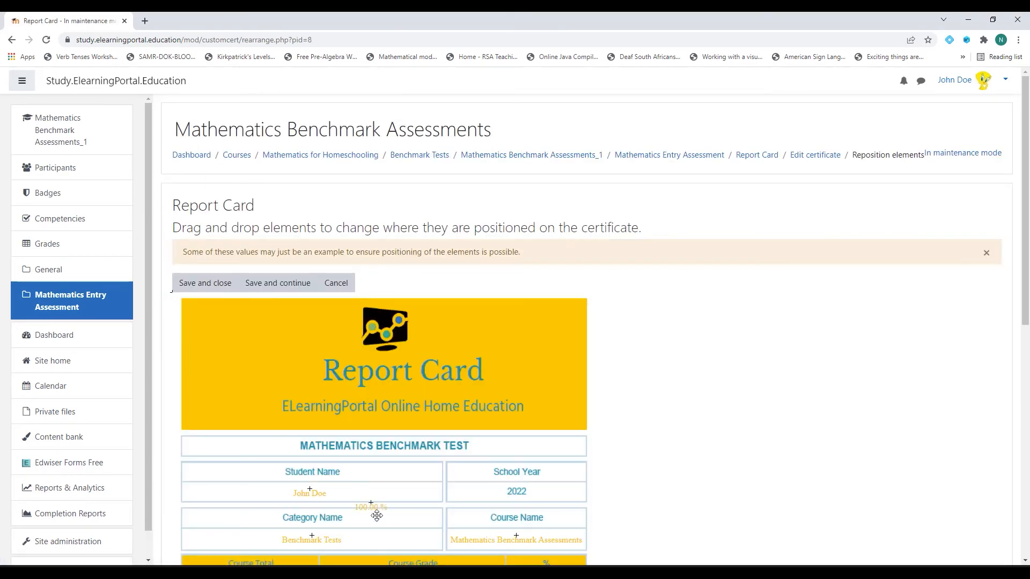
pyautogui.moveTo(377, 515); pyautogui.dragTo(392, 215)
pyautogui.scroll(-6, 376, 516)
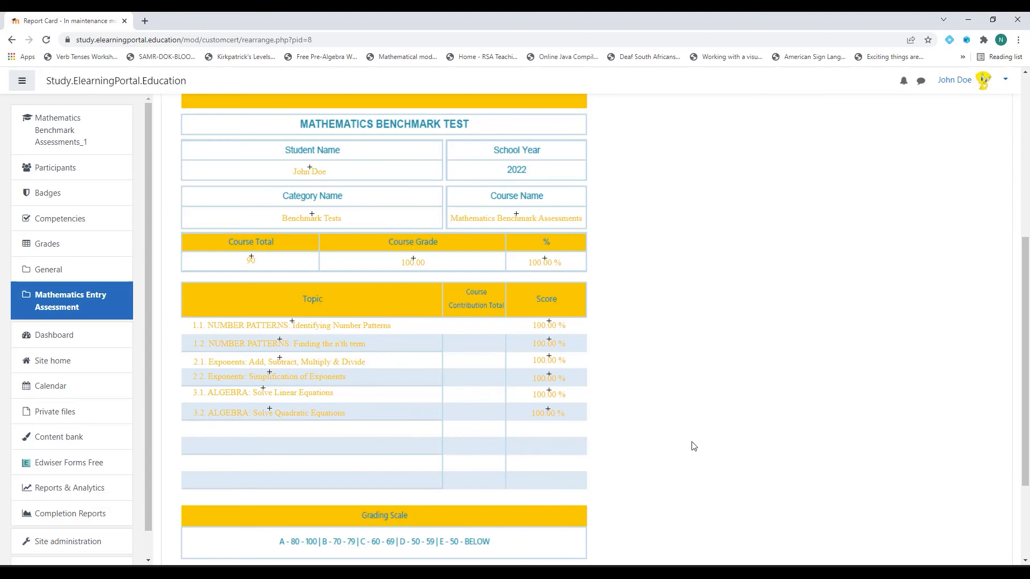
pyautogui.scroll(6, 694, 446)
pyautogui.click(204, 177)
# Add a Grade item name element for "4. PYTHAGORAS: Application" with colour #FFC000 and save it
pyautogui.scroll(-10, 361, 404)
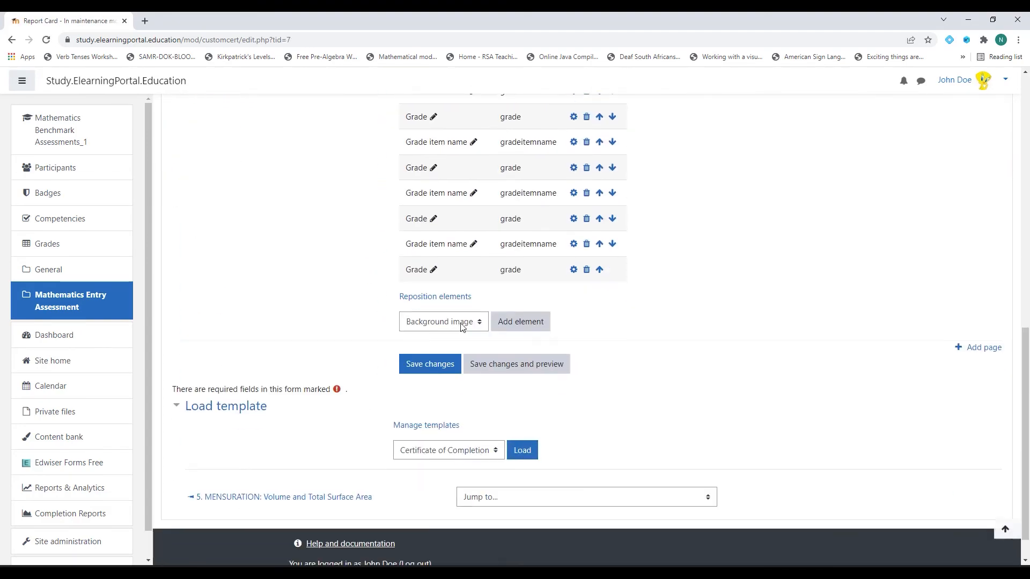
pyautogui.click(461, 326)
pyautogui.click(429, 451)
pyautogui.click(520, 322)
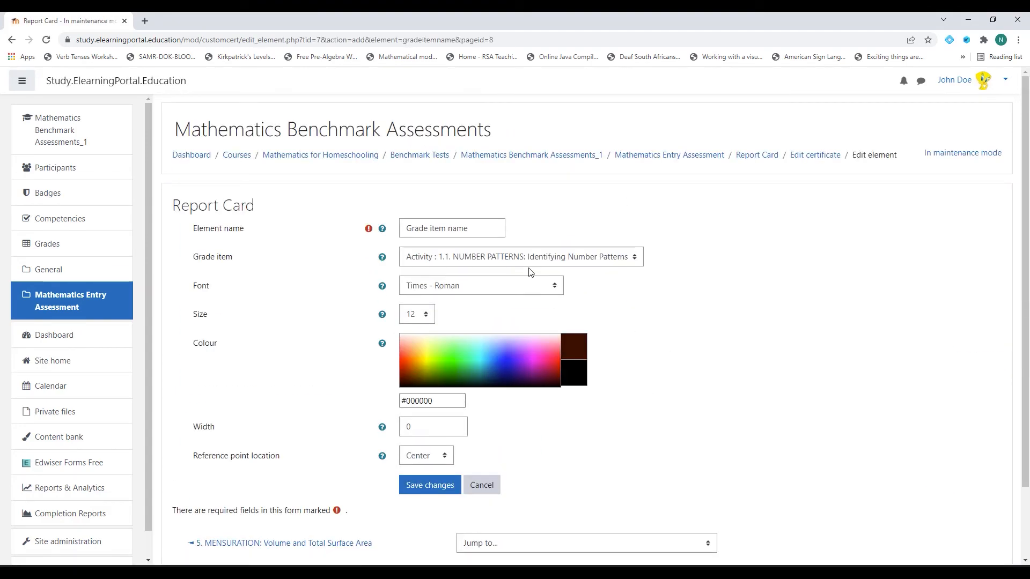
pyautogui.click(528, 257)
pyautogui.click(482, 340)
pyautogui.moveTo(445, 402); pyautogui.dragTo(368, 402)
pyautogui.write('#FFC000')
pyautogui.scroll(-2, 316, 399)
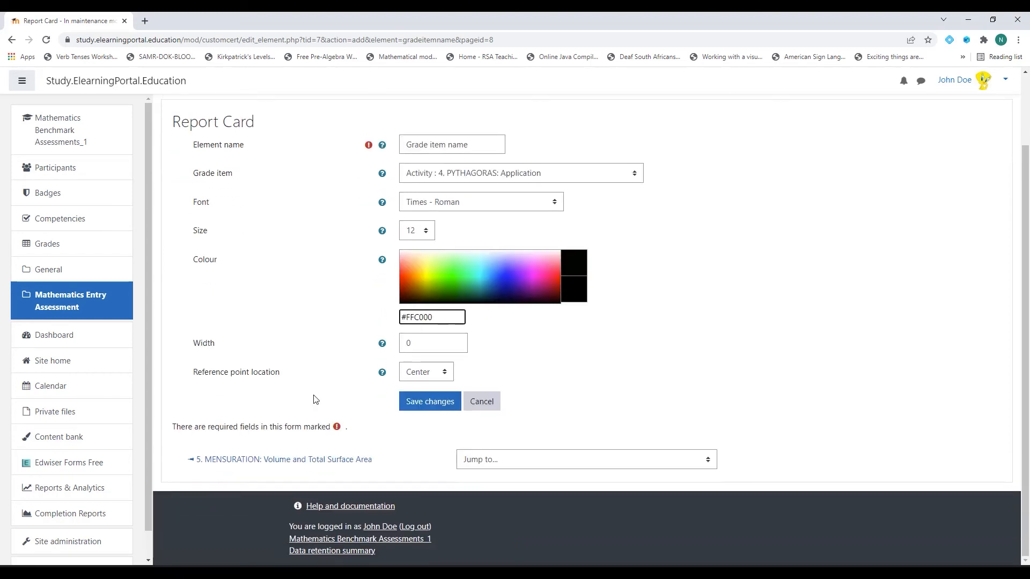
pyautogui.click(429, 401)
# Position the "4. PYTHAGORAS: Application" item name in the seventh row under the Topic heading and save the layout
pyautogui.click(435, 268)
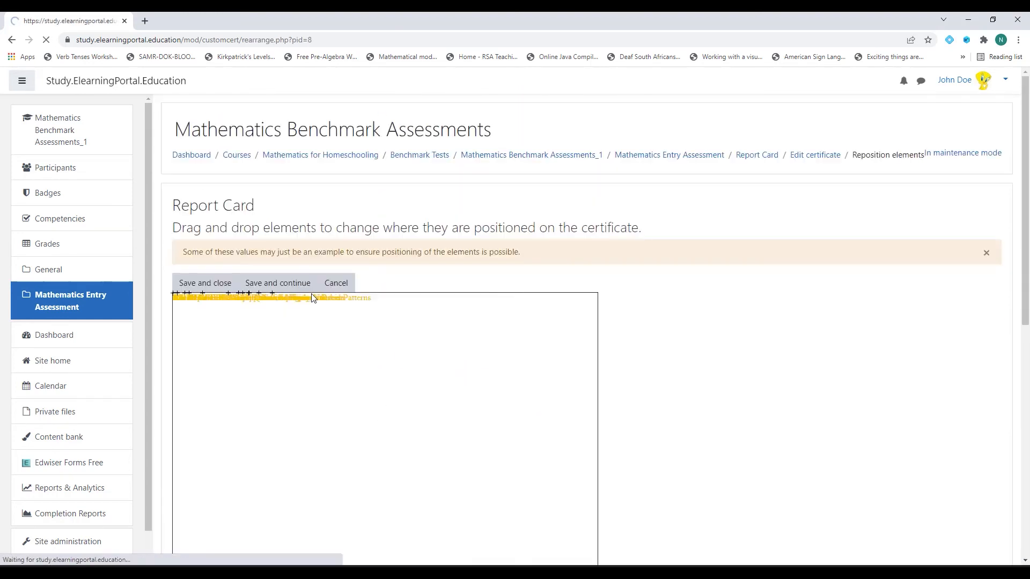
pyautogui.scroll(-5, 250, 322)
pyautogui.moveTo(251, 230); pyautogui.dragTo(242, 483)
pyautogui.scroll(4, 375, 462)
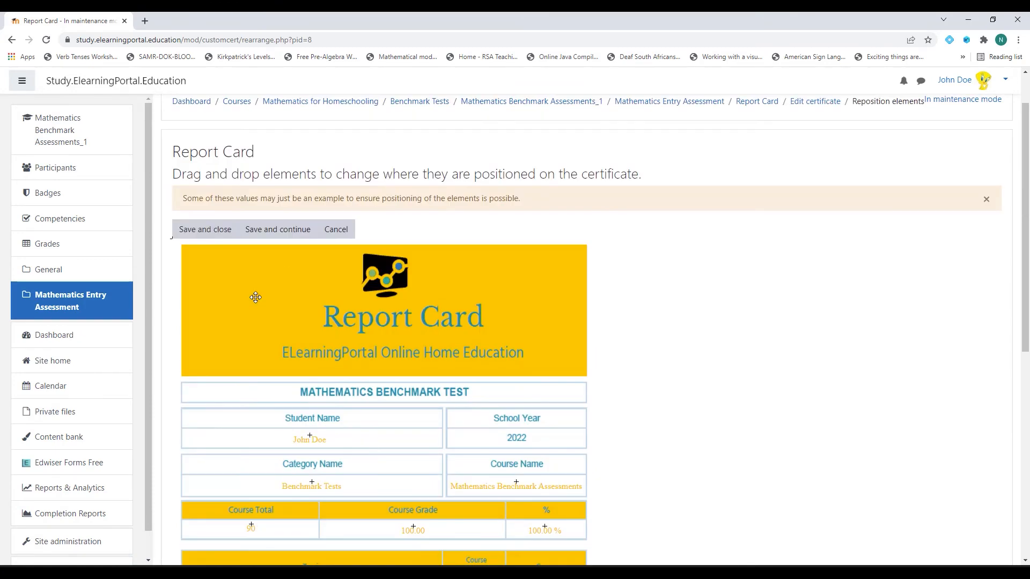
pyautogui.click(205, 231)
# Add a Grade element for "4. PYTHAGORAS: Application" with format Percentage and colour #FFC000, and save it
pyautogui.scroll(-12, 349, 361)
pyautogui.click(477, 284)
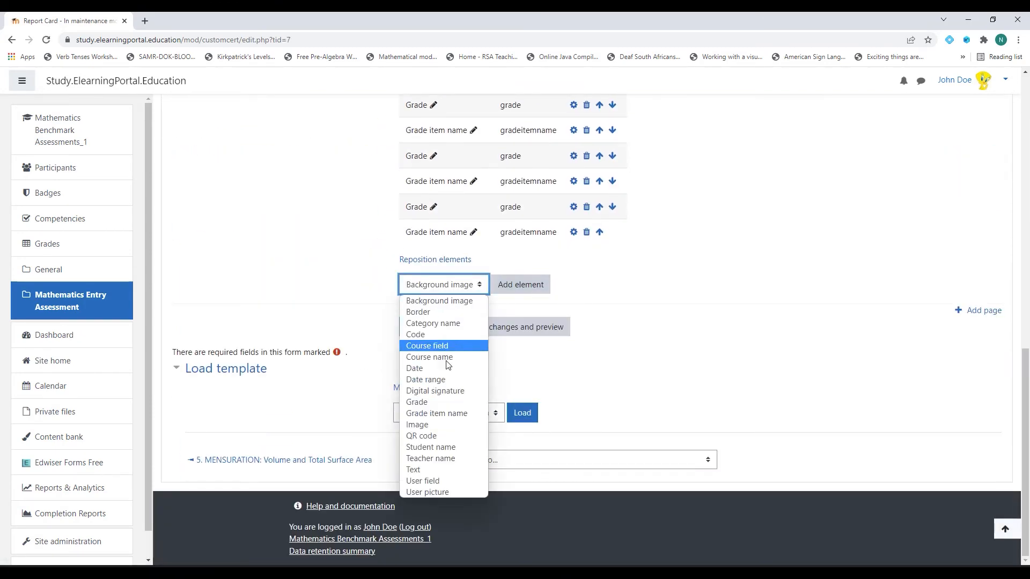
pyautogui.click(429, 399)
pyautogui.click(520, 284)
pyautogui.click(489, 261)
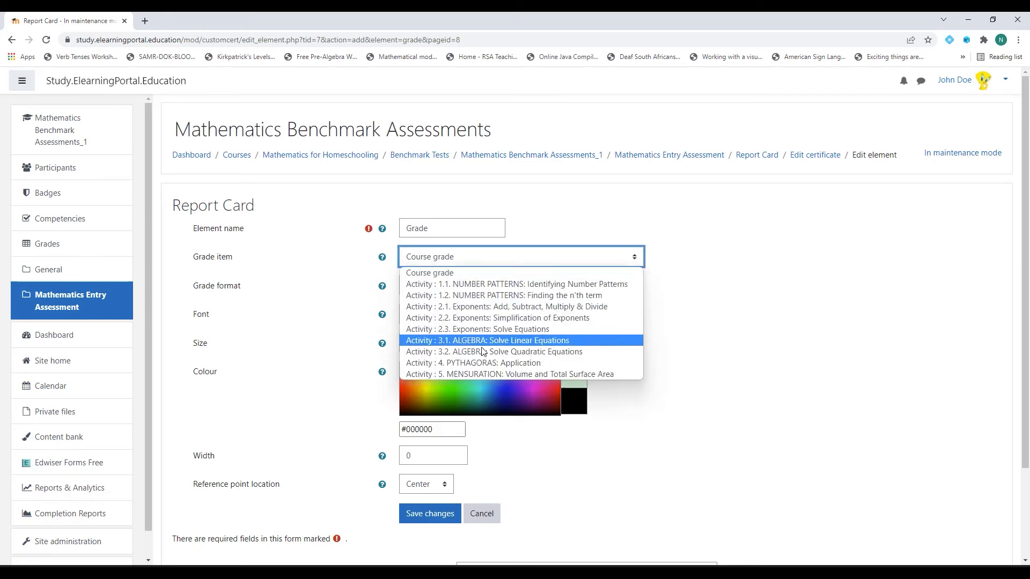
pyautogui.click(509, 360)
pyautogui.click(446, 290)
pyautogui.click(443, 313)
pyautogui.scroll(-2, 320, 345)
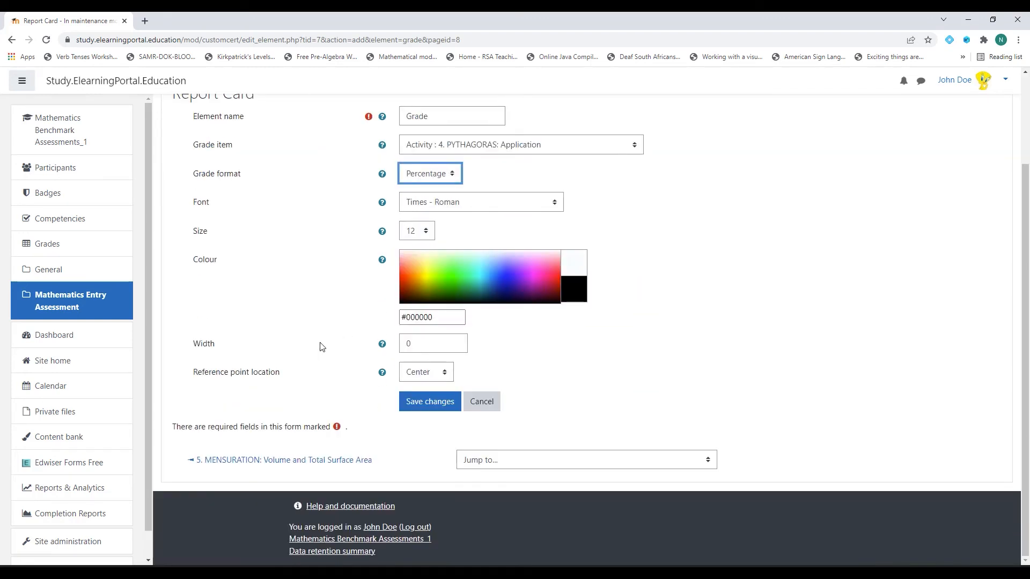
pyautogui.tripleClick(447, 321)
pyautogui.write('#FFC000')
pyautogui.click(411, 400)
# Position the Pythagoras percentage grade in the seventh row under the Score heading and save the layout
pyautogui.scroll(-10, 579, 375)
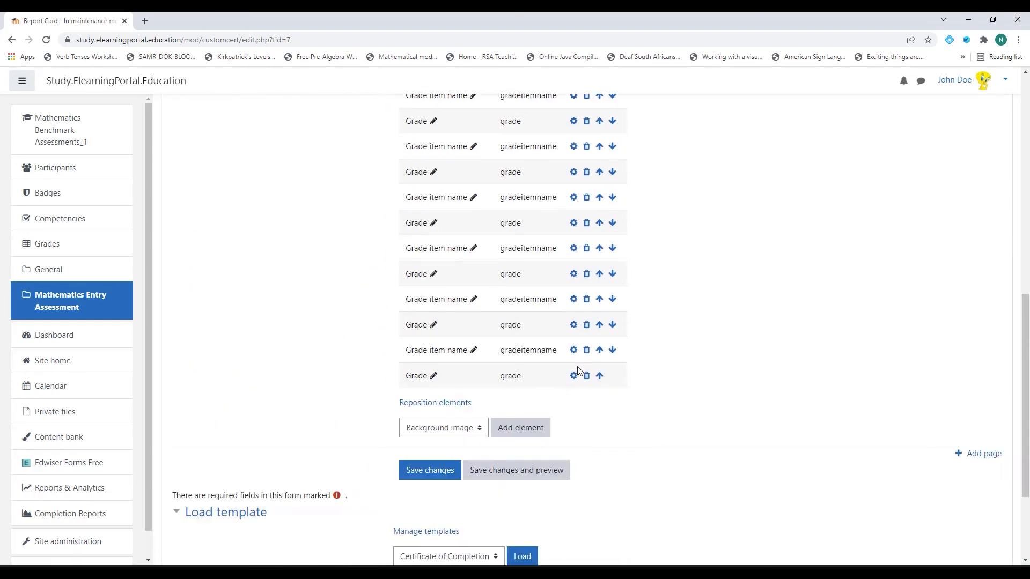
pyautogui.click(410, 261)
pyautogui.scroll(-1, 375, 504)
pyautogui.scroll(-4, 375, 504)
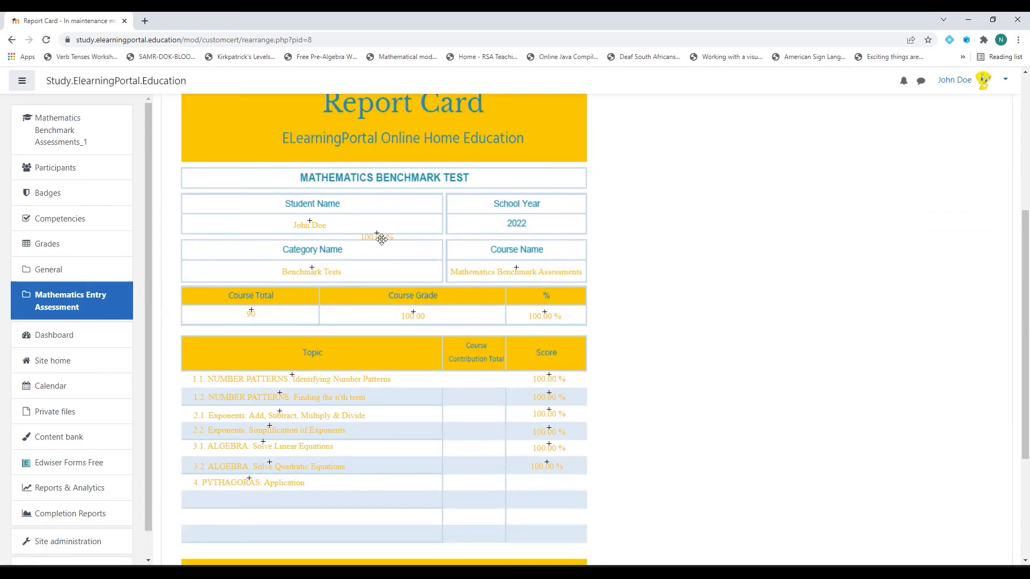
pyautogui.moveTo(379, 236); pyautogui.dragTo(553, 486)
pyautogui.scroll(4, 684, 481)
pyautogui.click(196, 230)
# Add a Grade item name element for "5. MENSURATION: Volume and Total Surface Area" with colour #FFC000 and save it
pyautogui.scroll(-12, 345, 402)
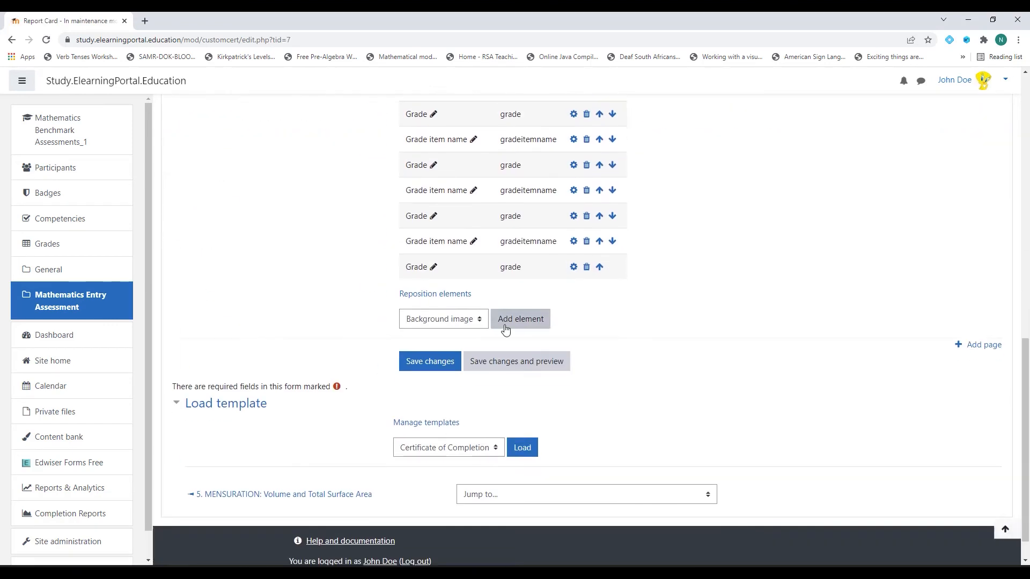
pyautogui.click(445, 319)
pyautogui.click(427, 444)
pyautogui.click(520, 319)
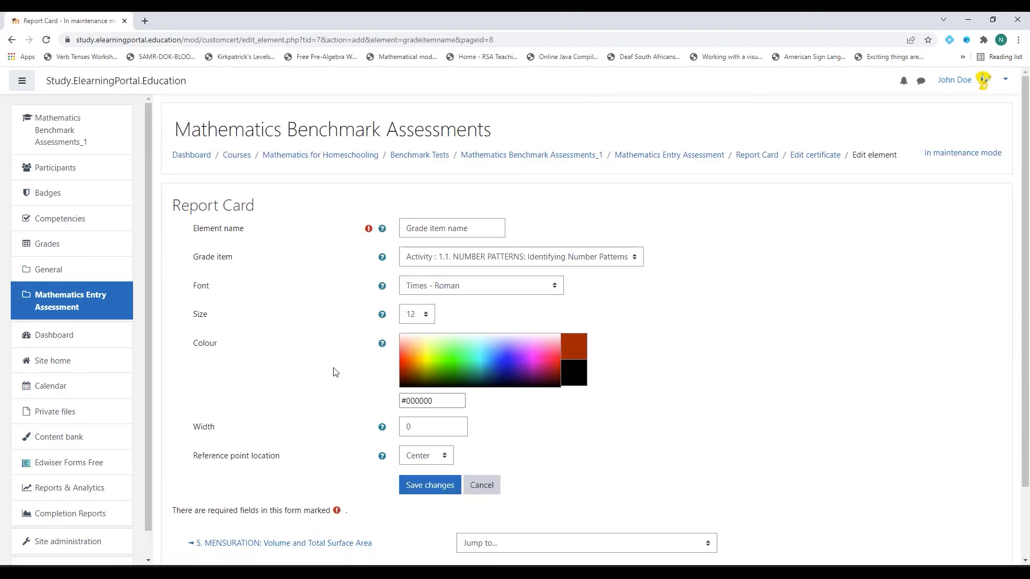
pyautogui.click(531, 262)
pyautogui.click(529, 362)
pyautogui.moveTo(440, 402); pyautogui.dragTo(381, 403)
pyautogui.write('#FFC000')
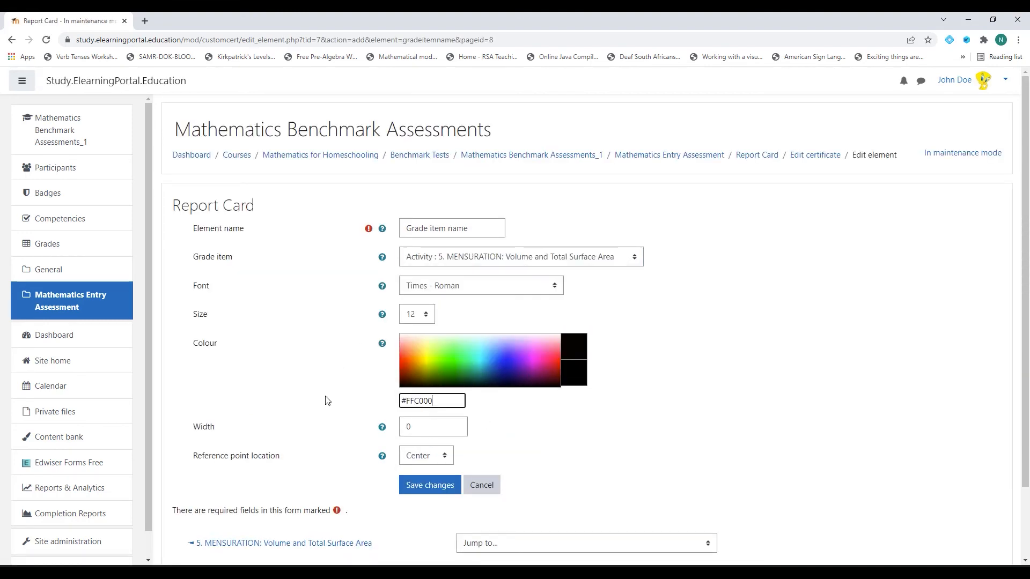
pyautogui.scroll(-2, 605, 384)
pyautogui.click(429, 400)
# Position the mensuration item name in the eighth row under the Topic heading and save the layout
pyautogui.scroll(-12, 375, 384)
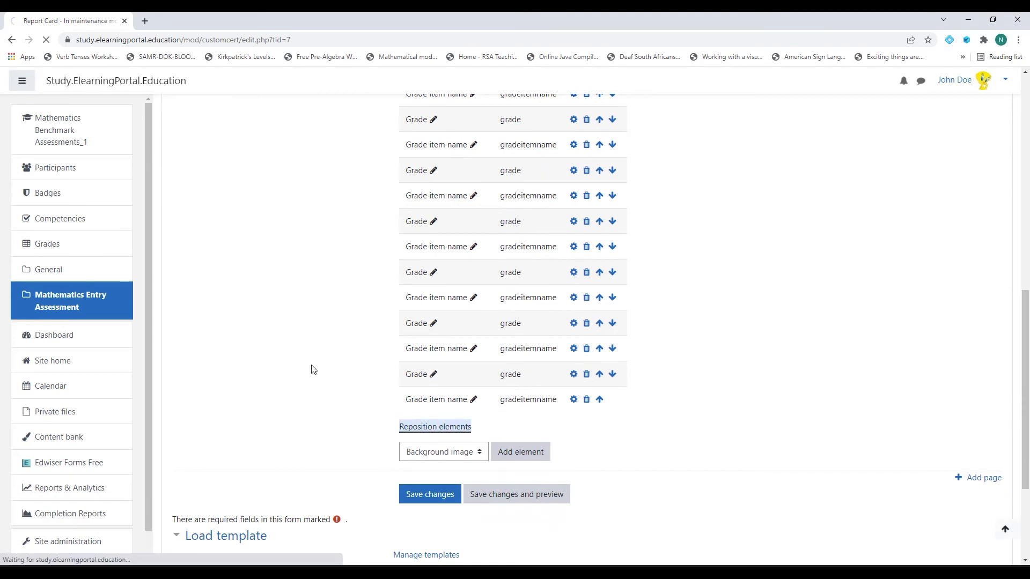
pyautogui.scroll(-3, 198, 296)
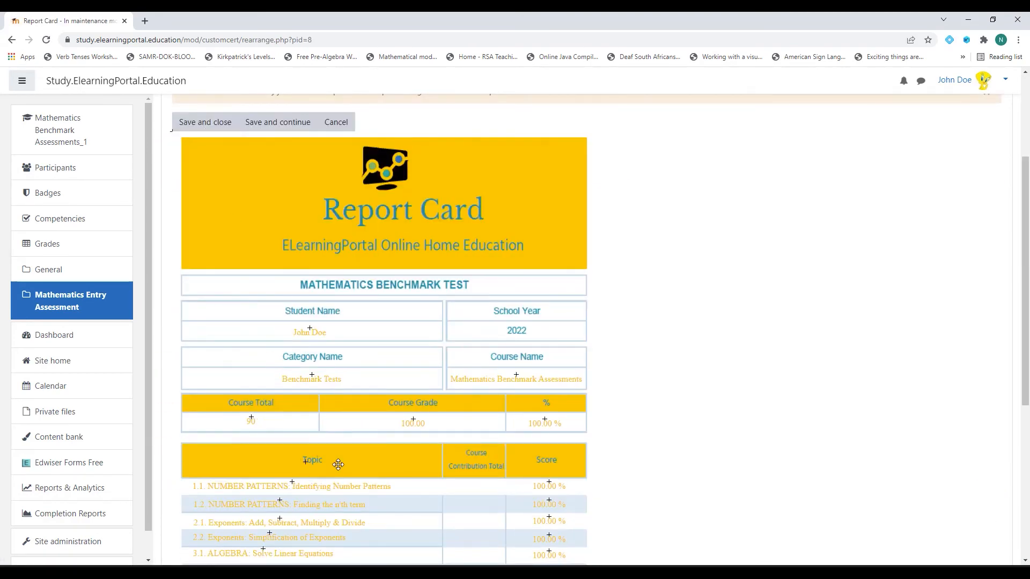
pyautogui.scroll(-4, 338, 465)
pyautogui.moveTo(331, 250); pyautogui.dragTo(310, 392)
pyautogui.scroll(4, 275, 264)
pyautogui.click(205, 122)
# Add a Grade element for "5. MENSURATION: Volume and Total Surface Area" with format Percentage and colour #FFC000, and save it
pyautogui.scroll(-12, 456, 386)
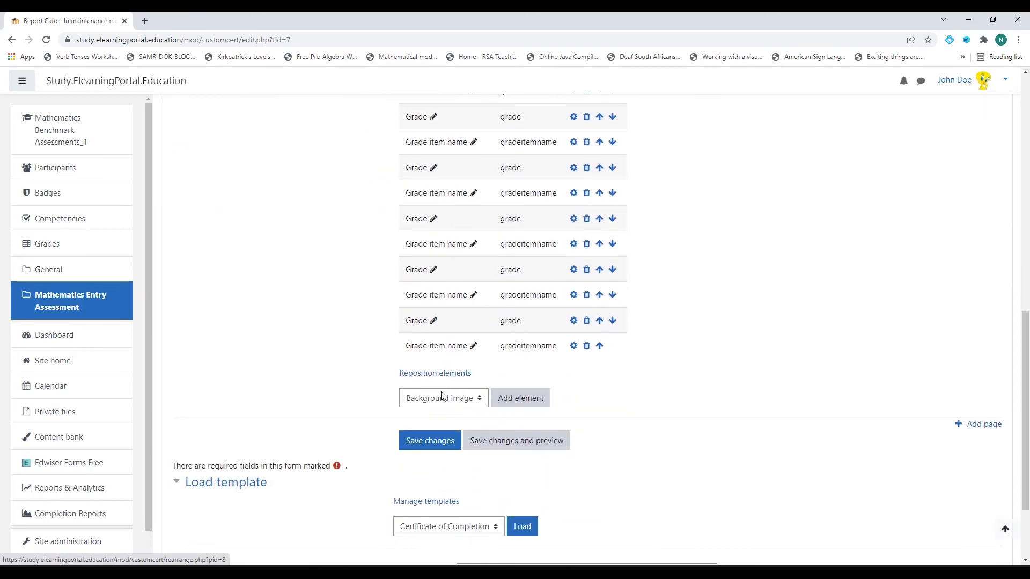
pyautogui.click(442, 396)
pyautogui.click(427, 294)
pyautogui.click(520, 397)
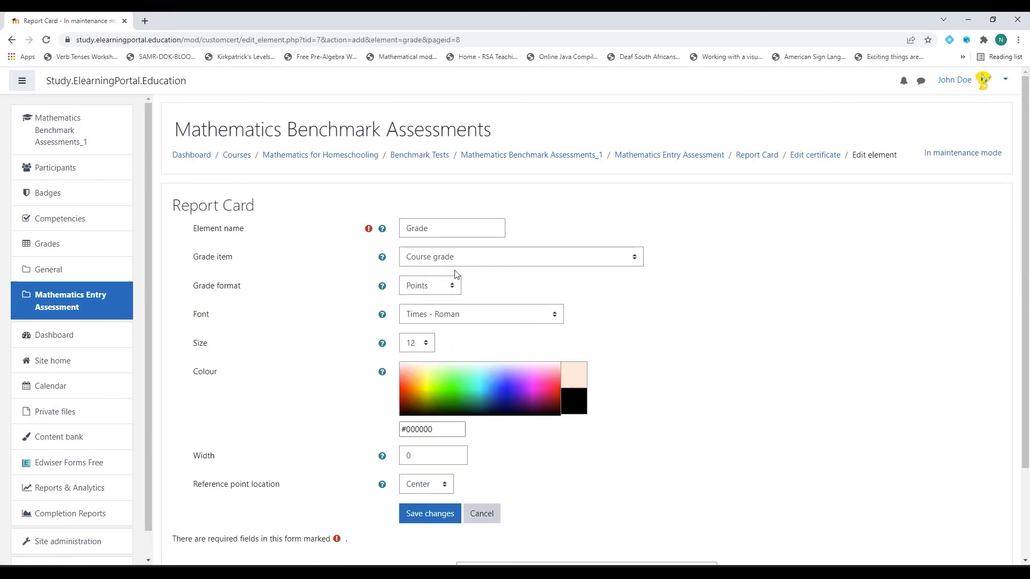
pyautogui.click(456, 259)
pyautogui.click(440, 374)
pyautogui.click(447, 287)
pyautogui.click(416, 313)
pyautogui.scroll(-2, 415, 313)
pyautogui.moveTo(451, 322); pyautogui.dragTo(359, 329)
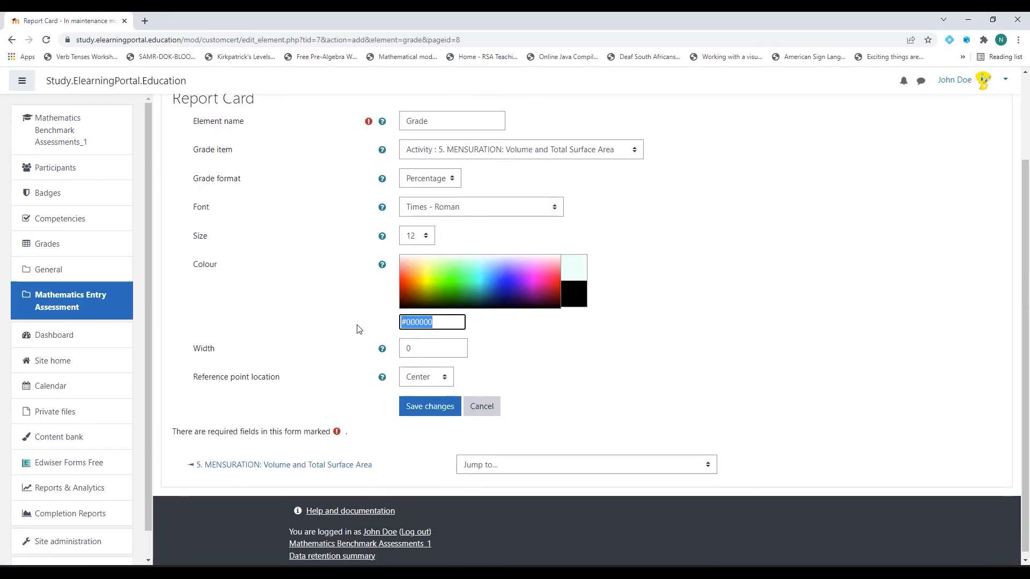
pyautogui.hotkey('ctrl', '-')
pyautogui.click(417, 419)
# Position the mensuration percentage grade in the eighth row under the Score heading and save the layout
pyautogui.scroll(-15, 311, 395)
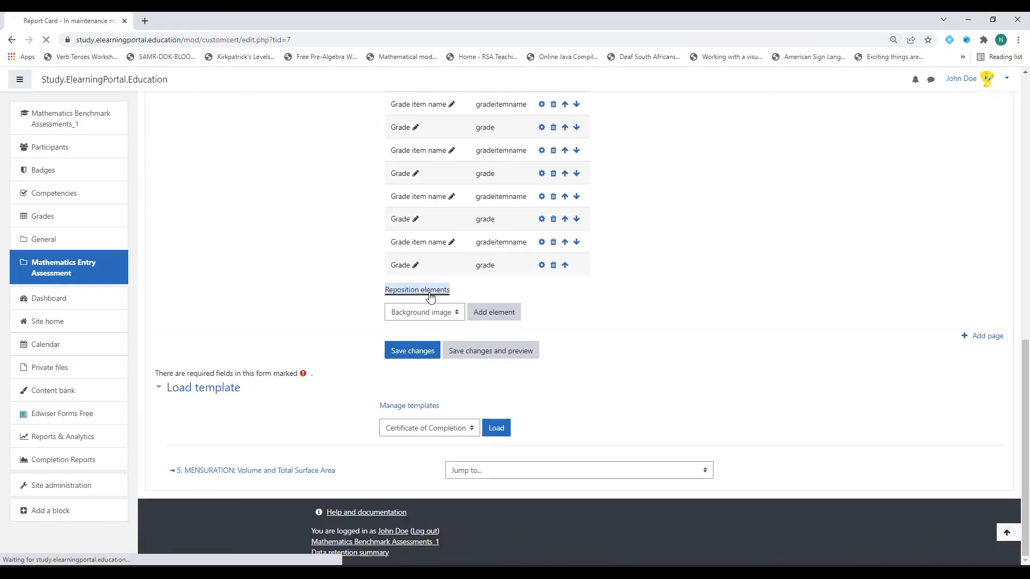
pyautogui.scroll(-5, 429, 349)
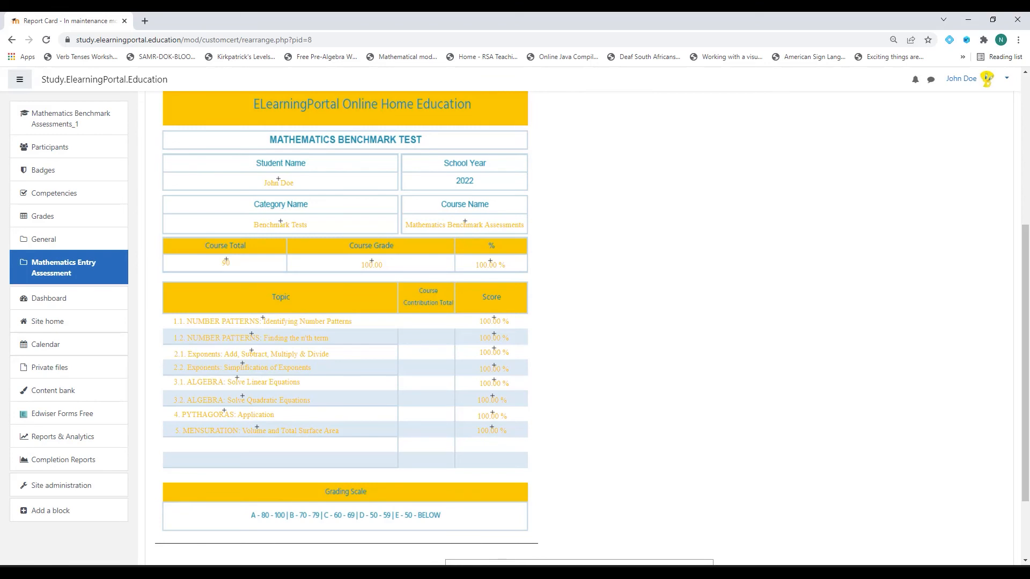
pyautogui.scroll(1, 333, 394)
pyautogui.scroll(-1, 338, 397)
pyautogui.scroll(2, 423, 432)
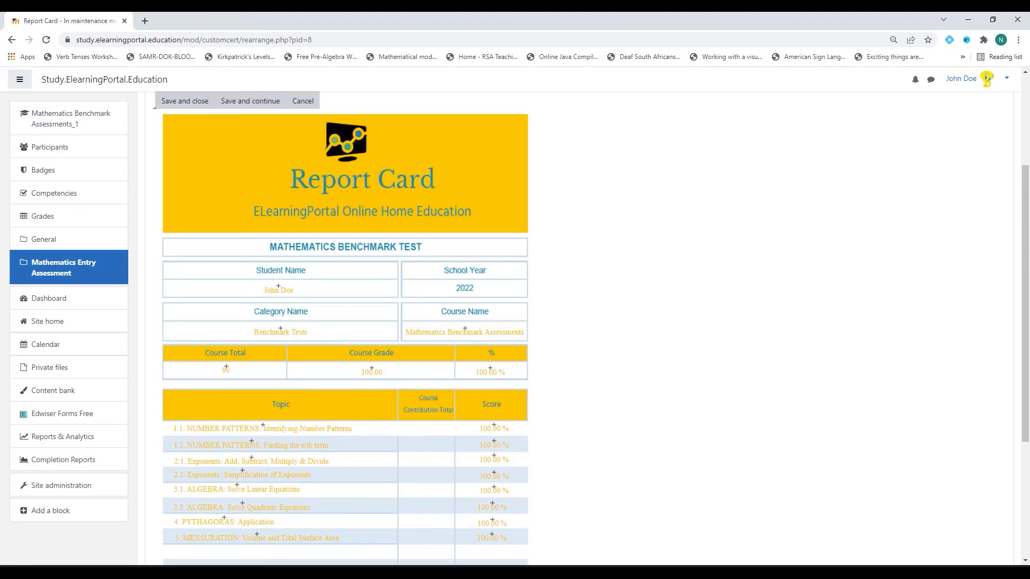
pyautogui.click(177, 107)
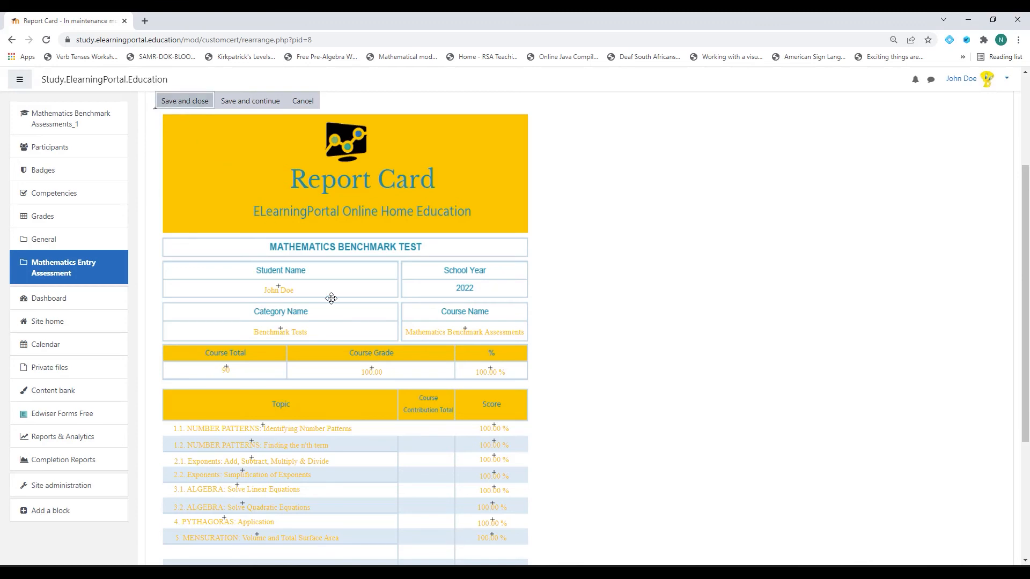
# Add a Text element containing "10" with colour #FFC000 and save it
pyautogui.scroll(-10, 256, 378)
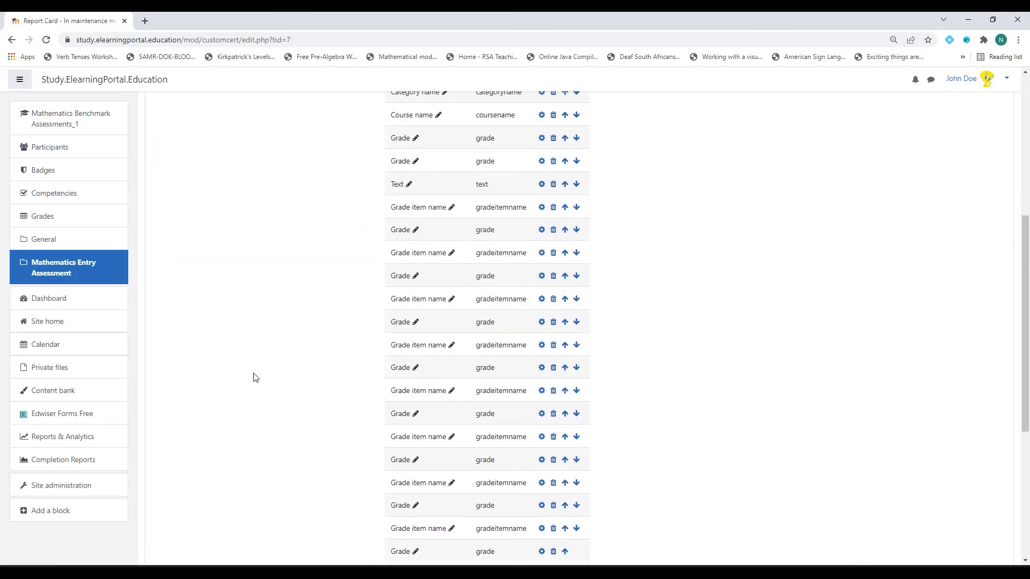
pyautogui.click(457, 314)
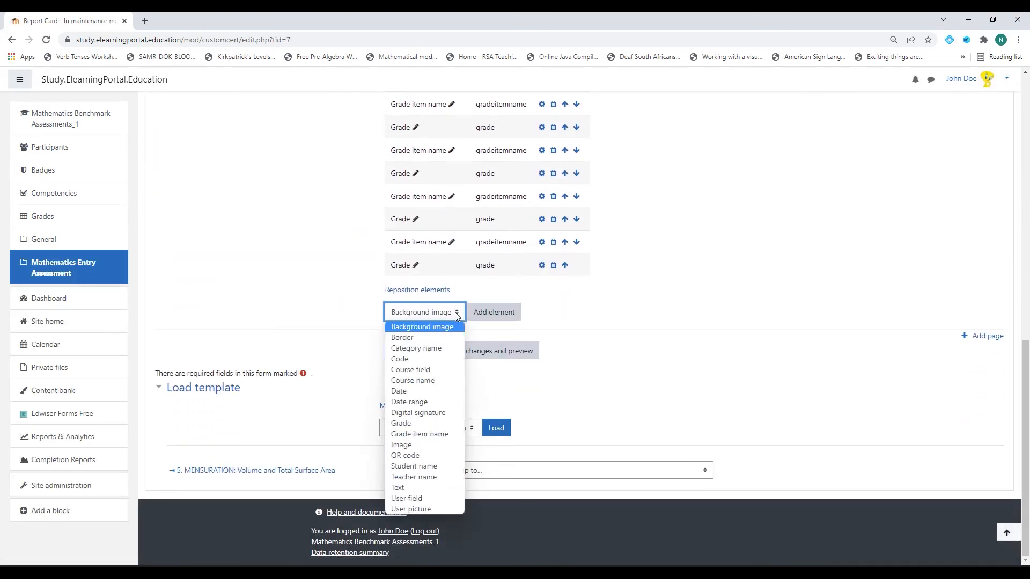
pyautogui.click(421, 489)
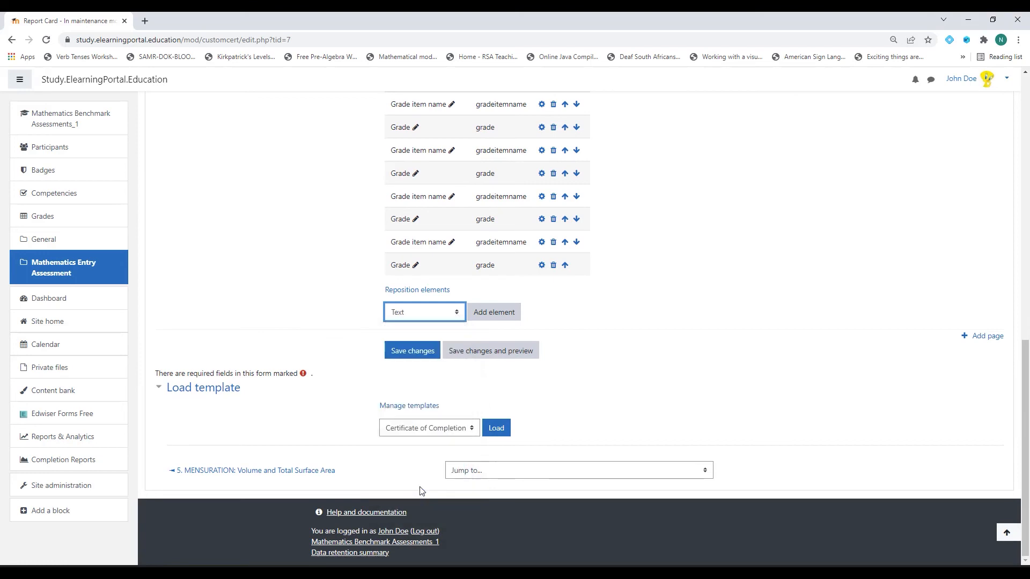
pyautogui.click(493, 312)
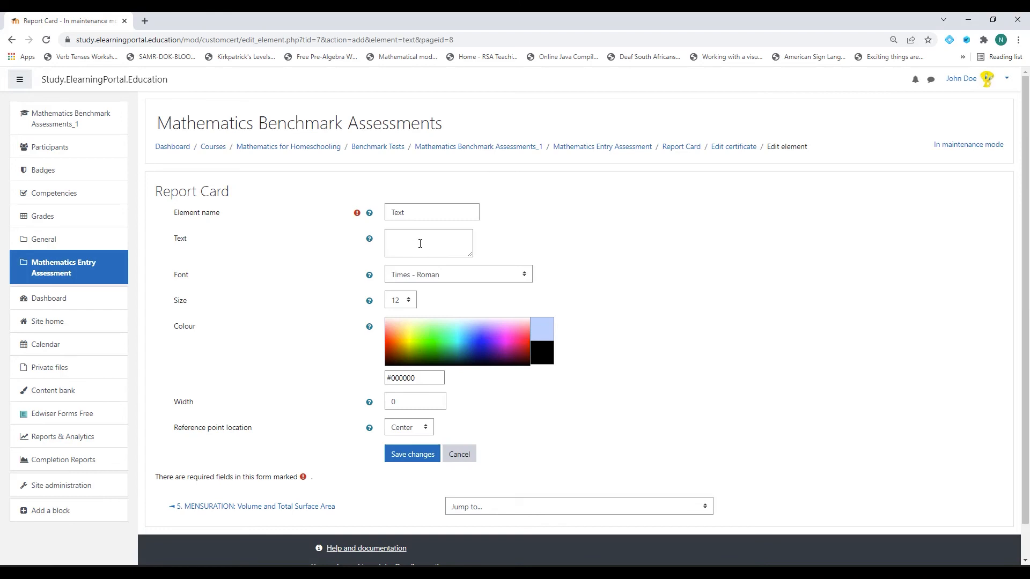
pyautogui.click(401, 238)
pyautogui.click(429, 379)
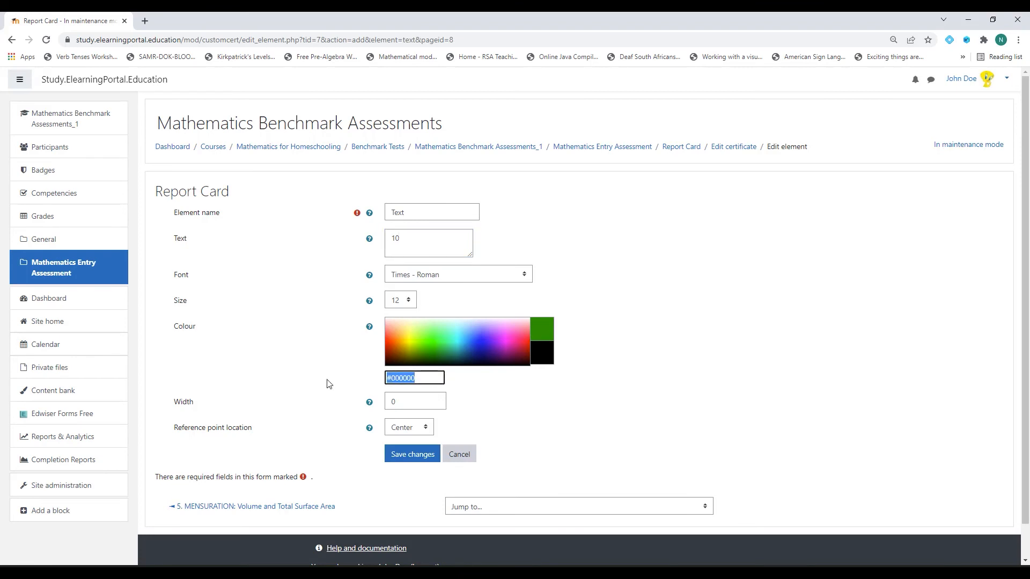
pyautogui.write('#FFC000')
pyautogui.click(418, 457)
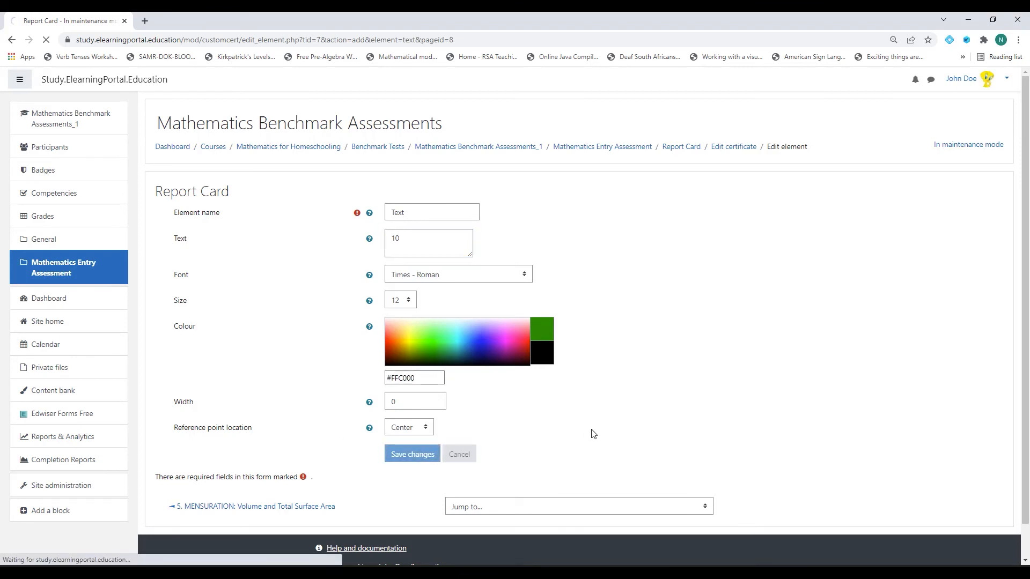
# Position the text 10 in the first topic row under the Course Contribution Total heading and save the layout
pyautogui.scroll(-10, 593, 430)
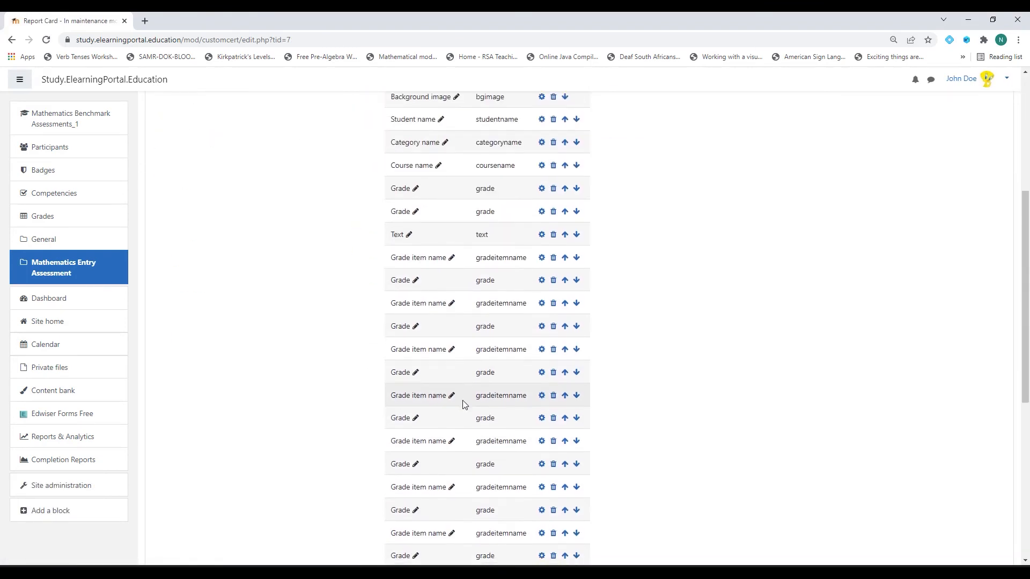
pyautogui.scroll(-2, 465, 413)
pyautogui.click(419, 329)
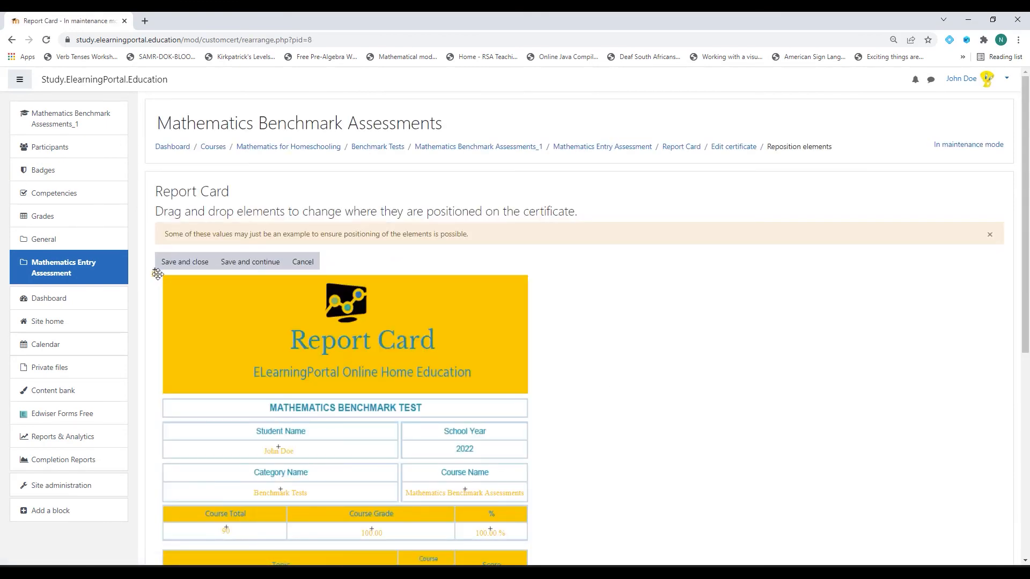
pyautogui.scroll(-4, 428, 324)
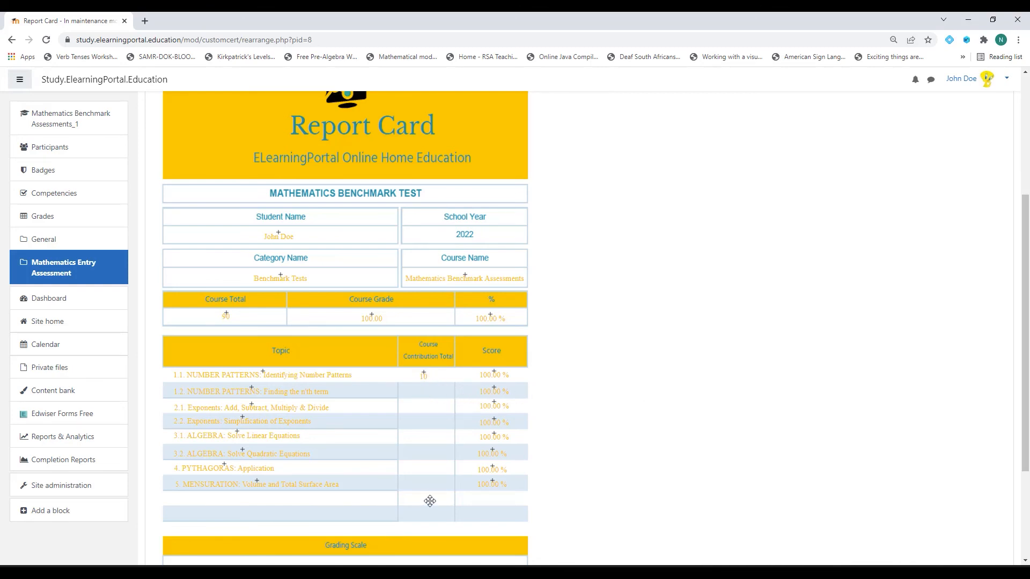
pyautogui.scroll(5, 431, 501)
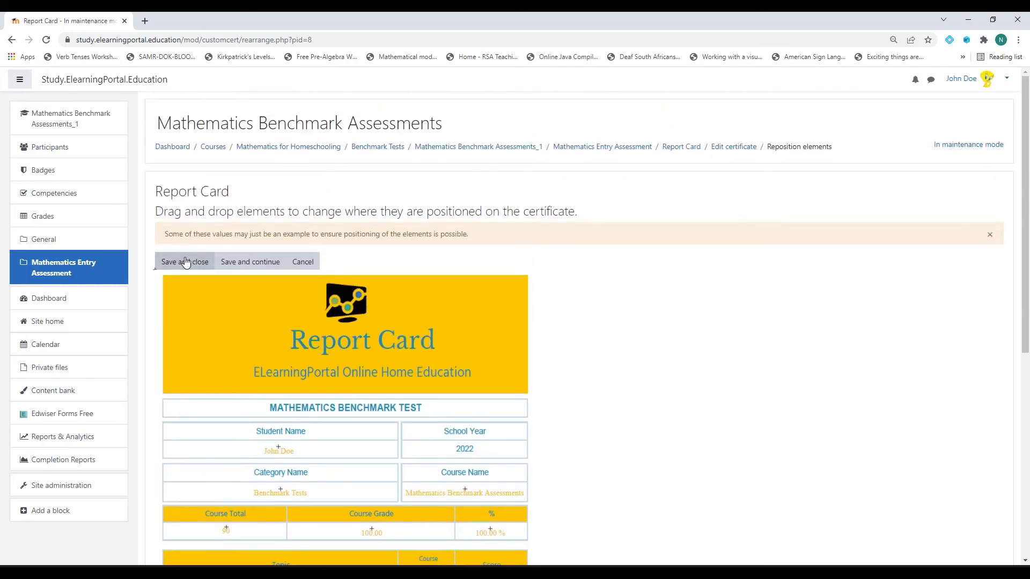
pyautogui.click(190, 261)
# Add a second Text element containing "10" with colour #FFC000 and save it
pyautogui.scroll(-10, 294, 352)
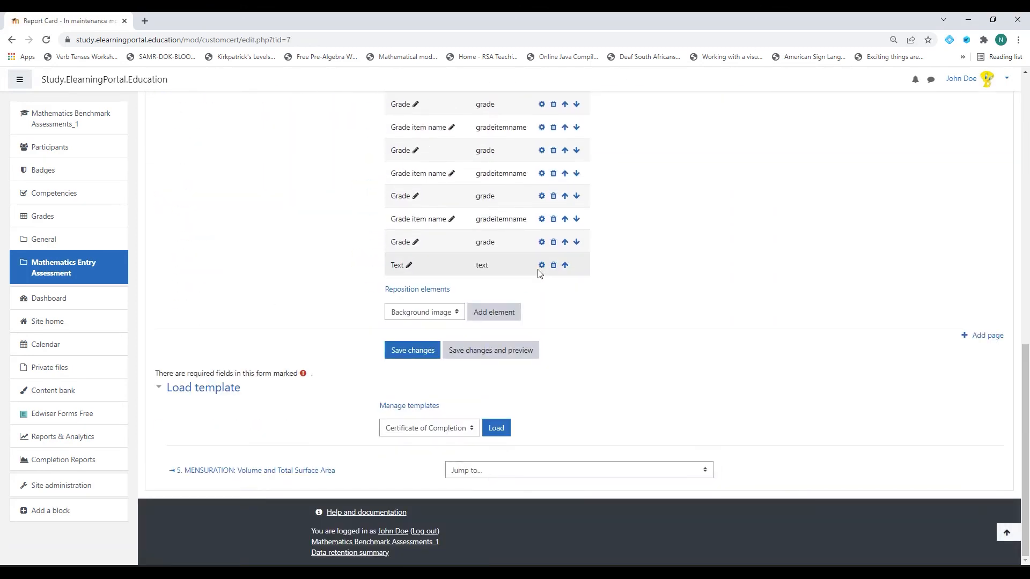
pyautogui.click(449, 311)
pyautogui.click(416, 488)
pyautogui.click(494, 314)
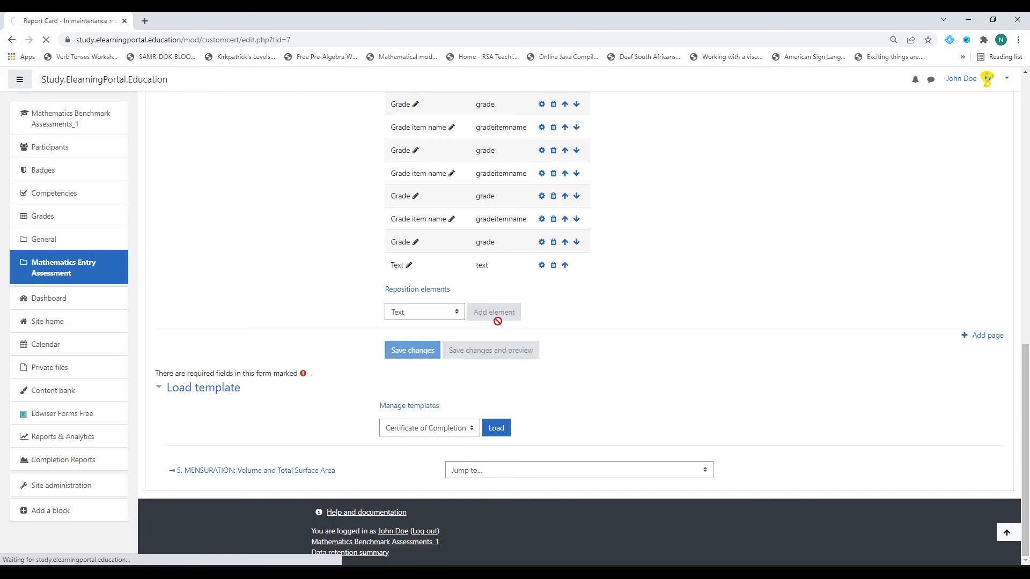
pyautogui.click(411, 241)
pyautogui.write('10')
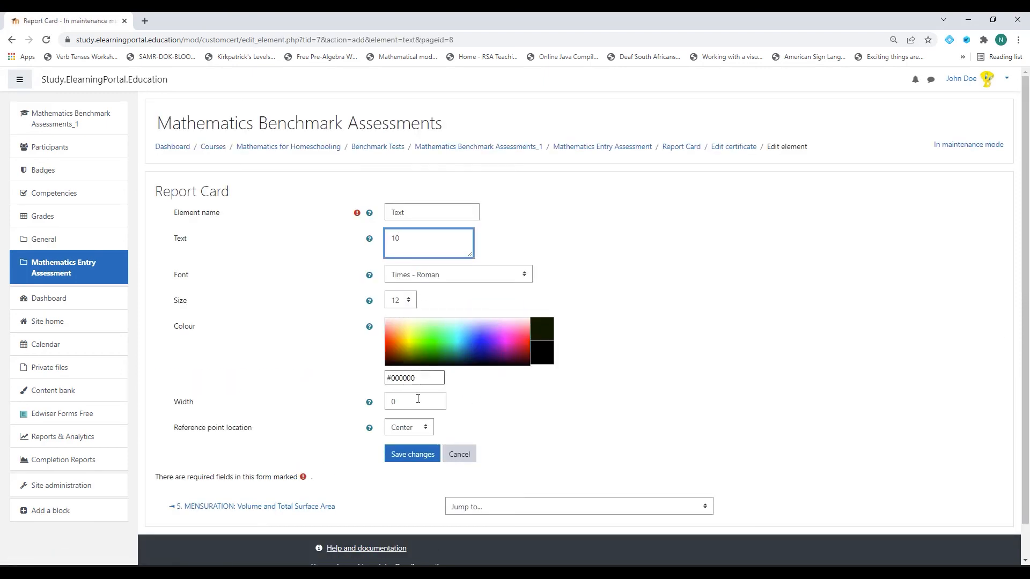
pyautogui.moveTo(424, 378); pyautogui.dragTo(374, 382)
pyautogui.write('#FFC000')
pyautogui.click(412, 454)
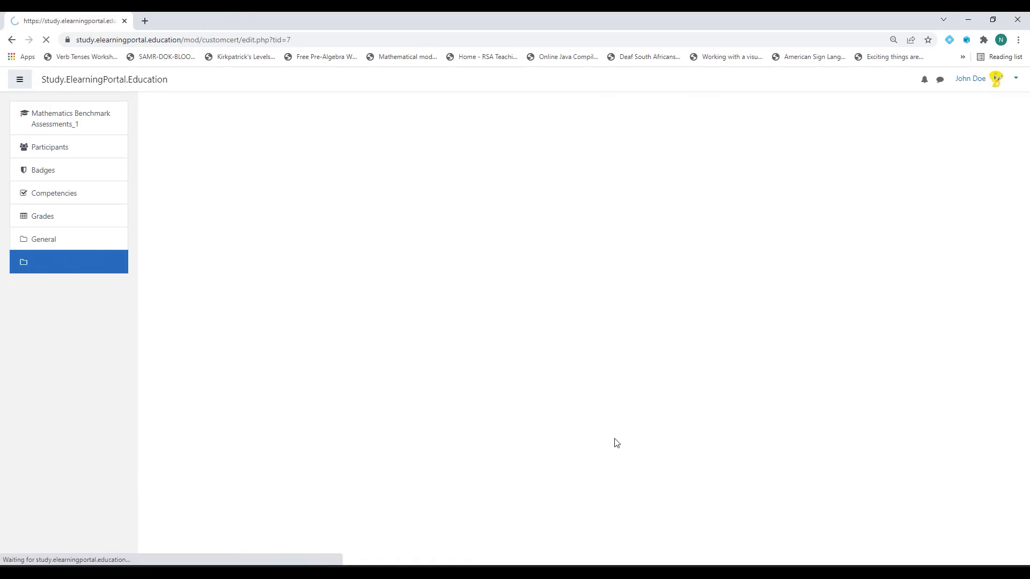
# Position the second text 10 in the second topic row under the Course Contribution Total heading and save the layout
pyautogui.scroll(-15, 429, 405)
pyautogui.click(421, 296)
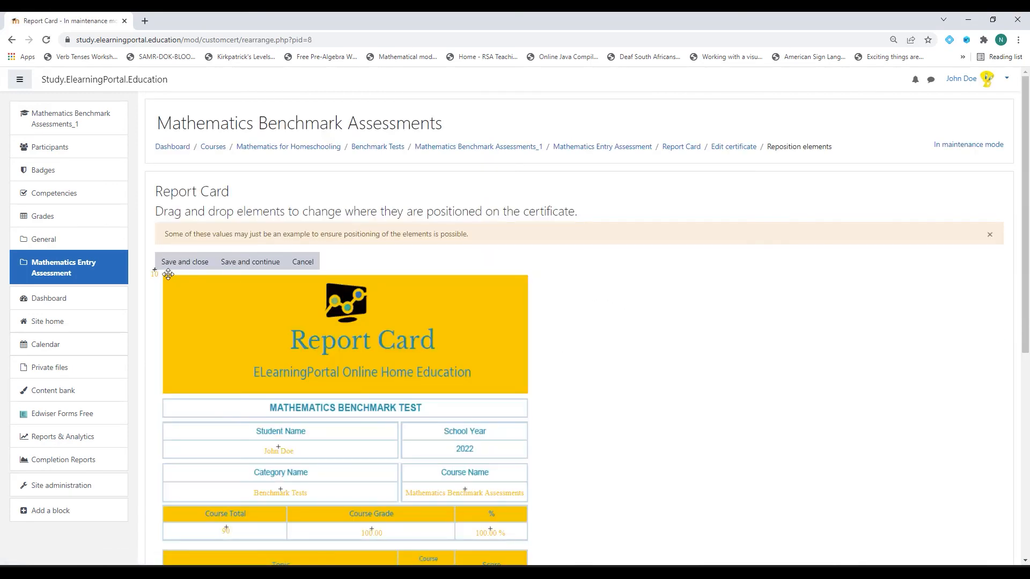
pyautogui.moveTo(420, 535); pyautogui.dragTo(431, 535)
pyautogui.scroll(-5, 429, 384)
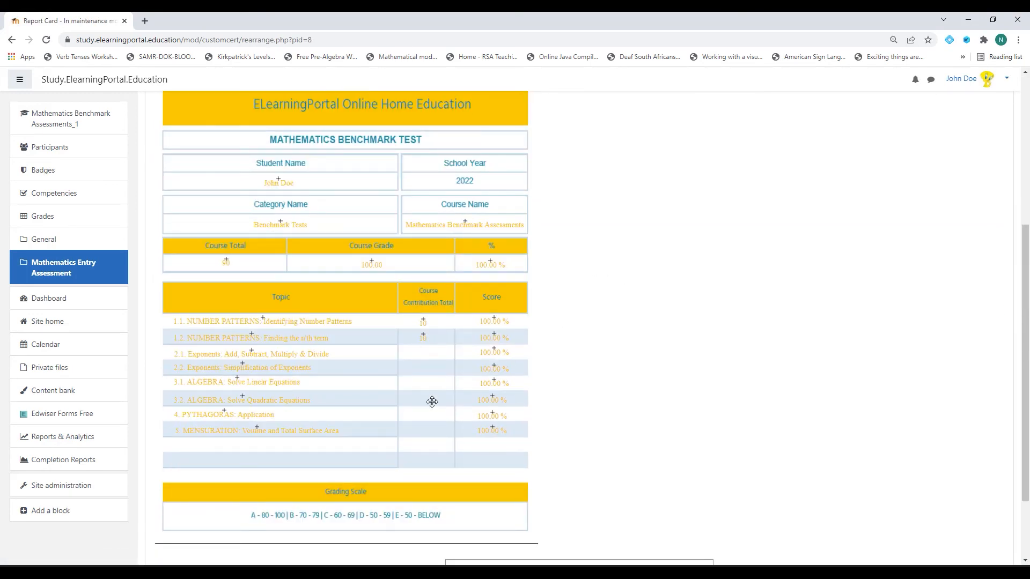
pyautogui.scroll(5, 432, 402)
pyautogui.click(185, 263)
# Add a third Text element containing "10" with colour #FFC000 and save it
pyautogui.scroll(-5, 334, 376)
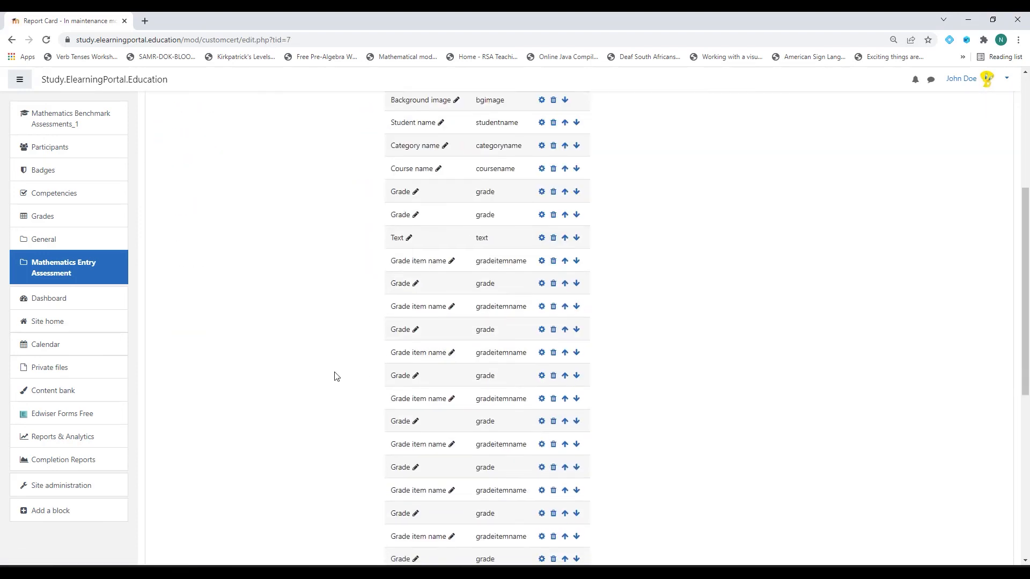
pyautogui.scroll(-5, 334, 375)
pyautogui.click(423, 312)
pyautogui.click(414, 472)
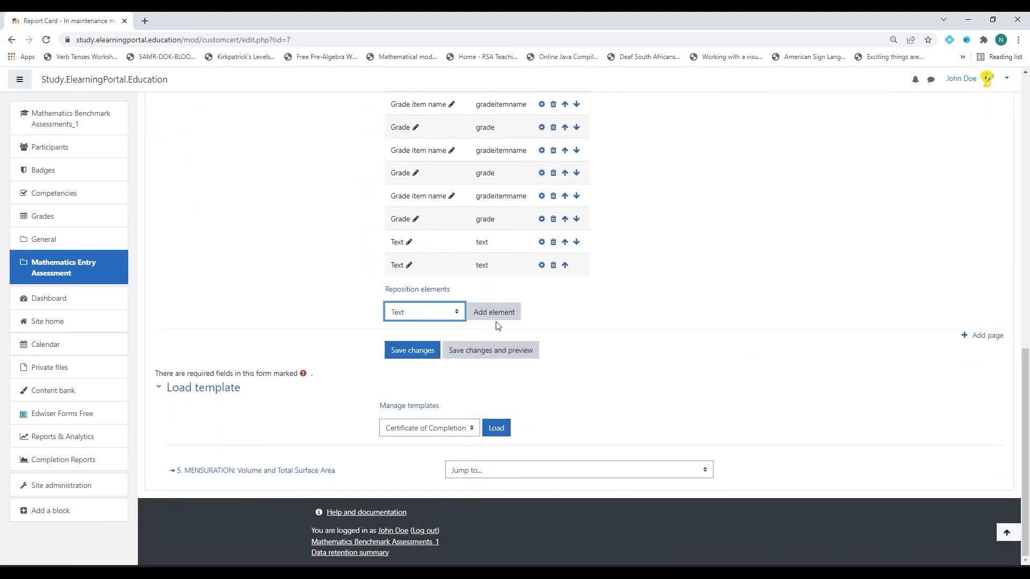
pyautogui.click(496, 320)
pyautogui.click(431, 242)
pyautogui.write('1')
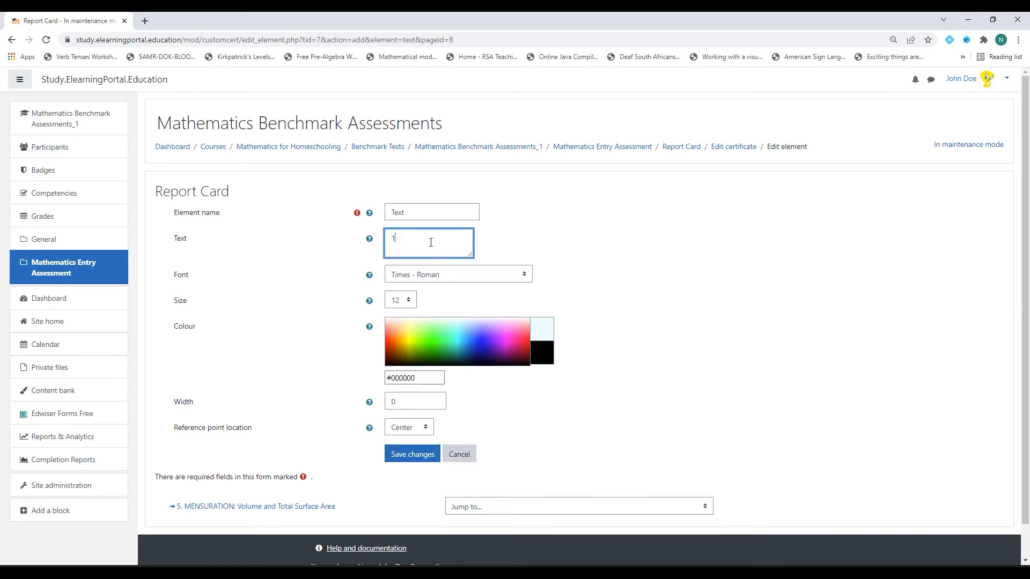
pyautogui.write('0')
pyautogui.moveTo(420, 378); pyautogui.dragTo(360, 381)
pyautogui.write('#FFC000')
pyautogui.click(411, 458)
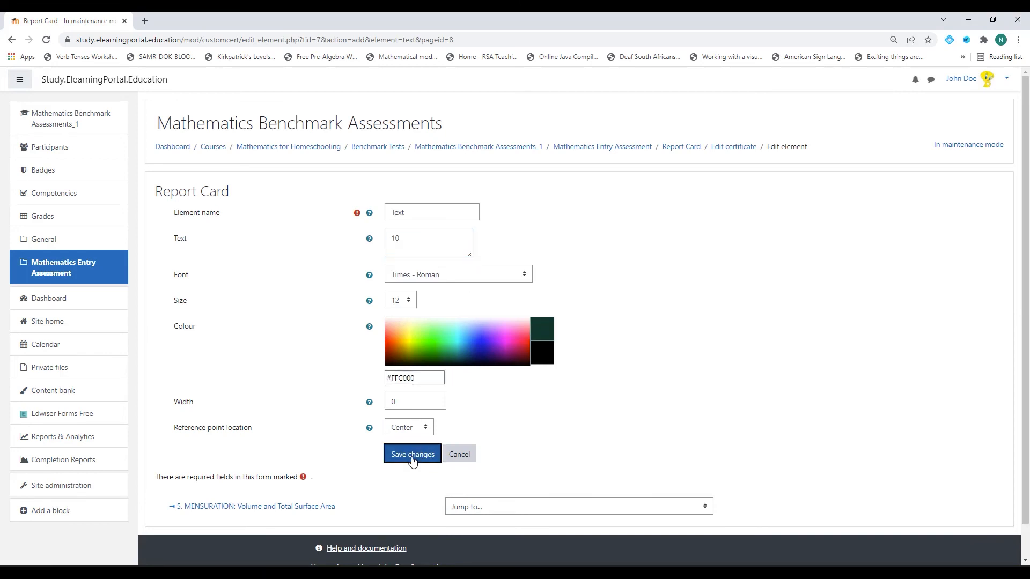
# Position the third text 10 in the 2.1 Exponents row under the Course Contribution Total heading and save the layout
pyautogui.scroll(-15, 345, 363)
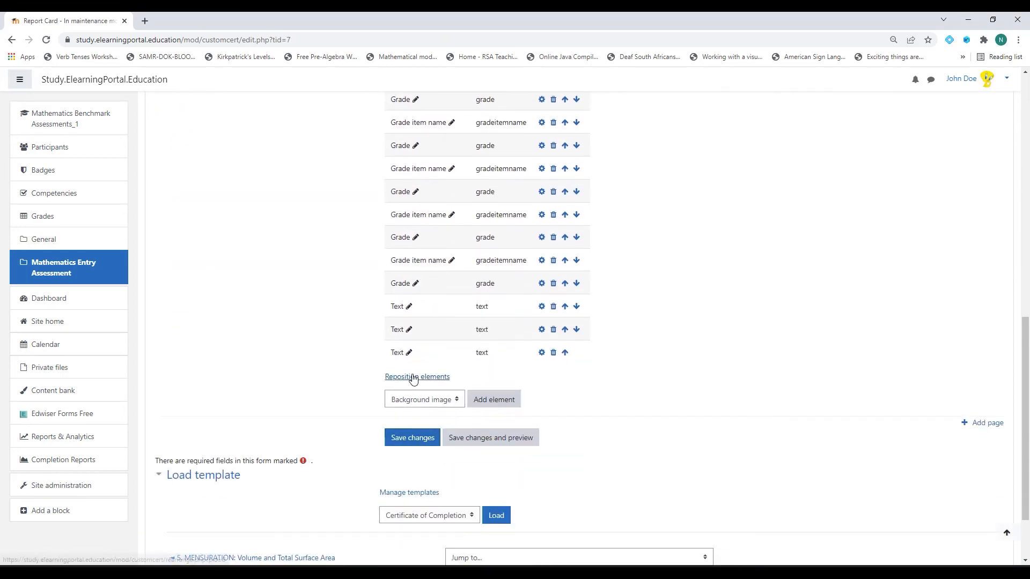
pyautogui.click(413, 377)
pyautogui.scroll(-4, 394, 509)
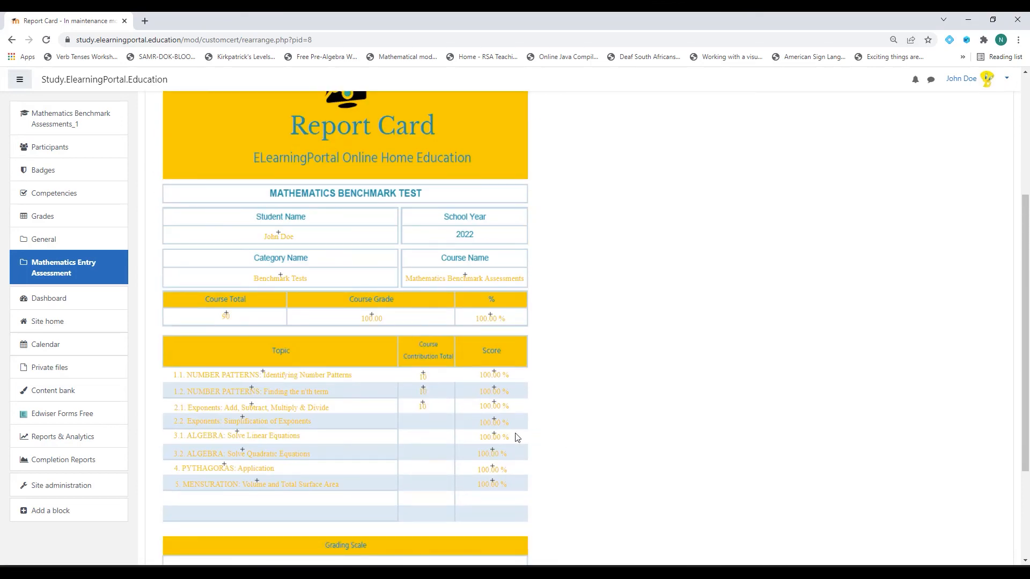
pyautogui.click(424, 406)
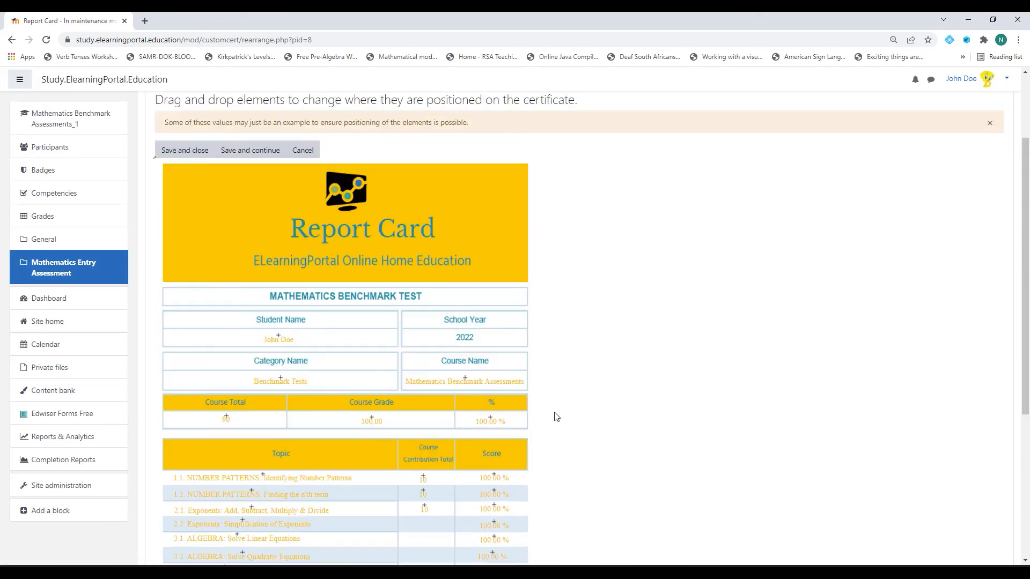
pyautogui.click(695, 168)
pyautogui.click(185, 262)
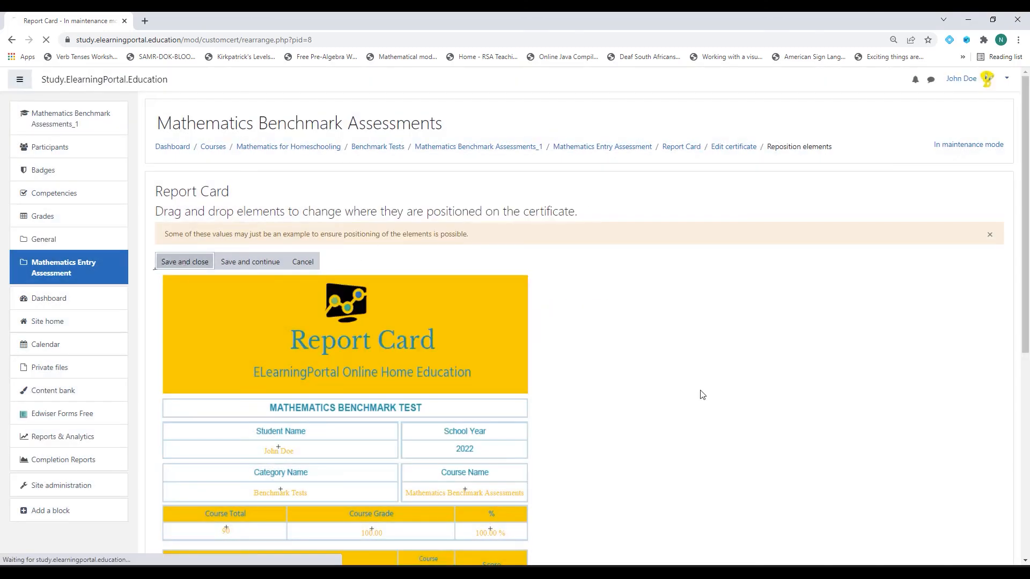
# Add a fourth Text element containing "10" with colour #FFC000 and save it
pyautogui.scroll(-9, 702, 395)
pyautogui.scroll(-3, 702, 395)
pyautogui.click(424, 345)
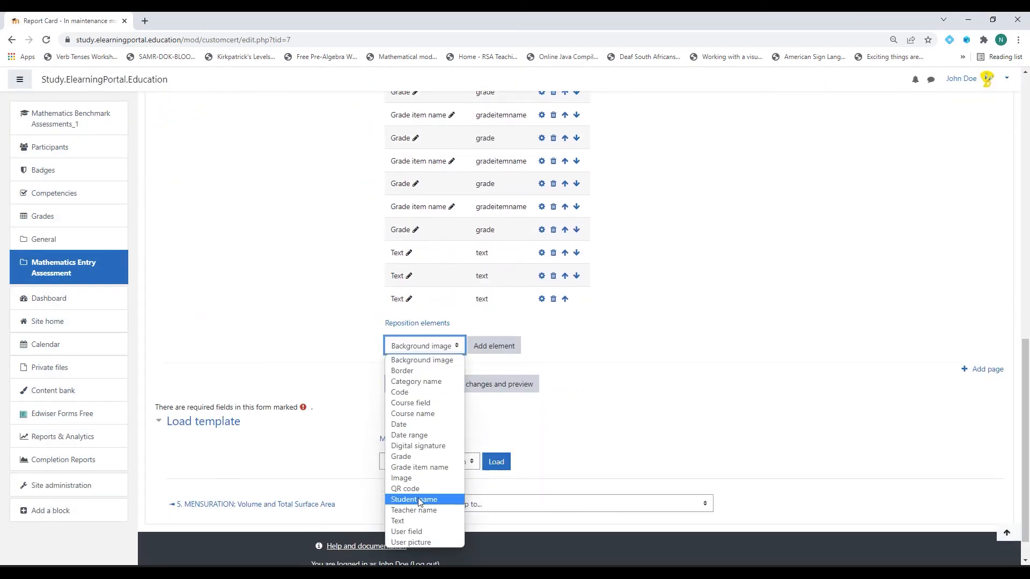
pyautogui.click(421, 521)
pyautogui.click(494, 345)
pyautogui.click(393, 241)
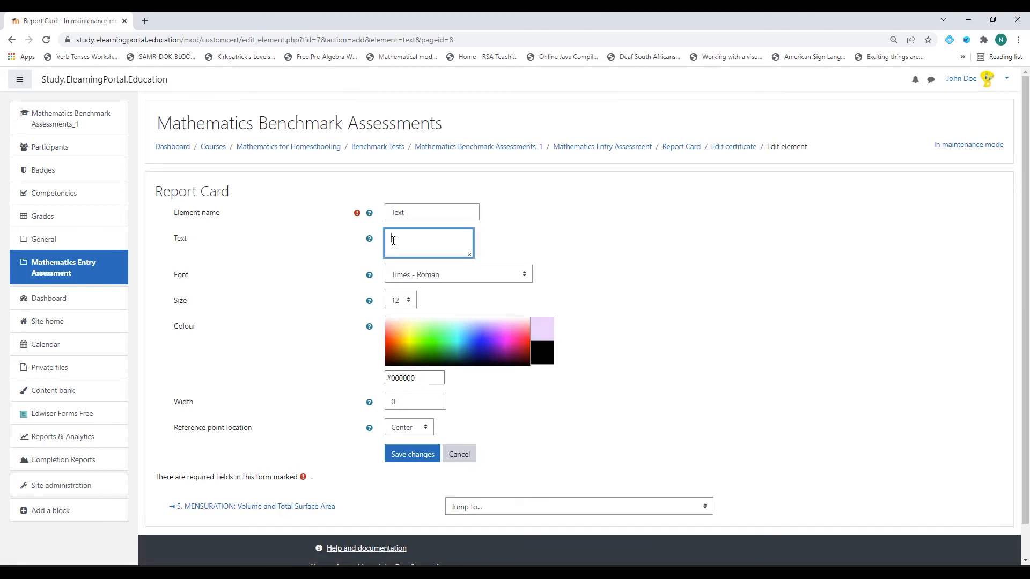
pyautogui.write('10')
pyautogui.moveTo(430, 380); pyautogui.dragTo(361, 379)
pyautogui.write('#FFC000')
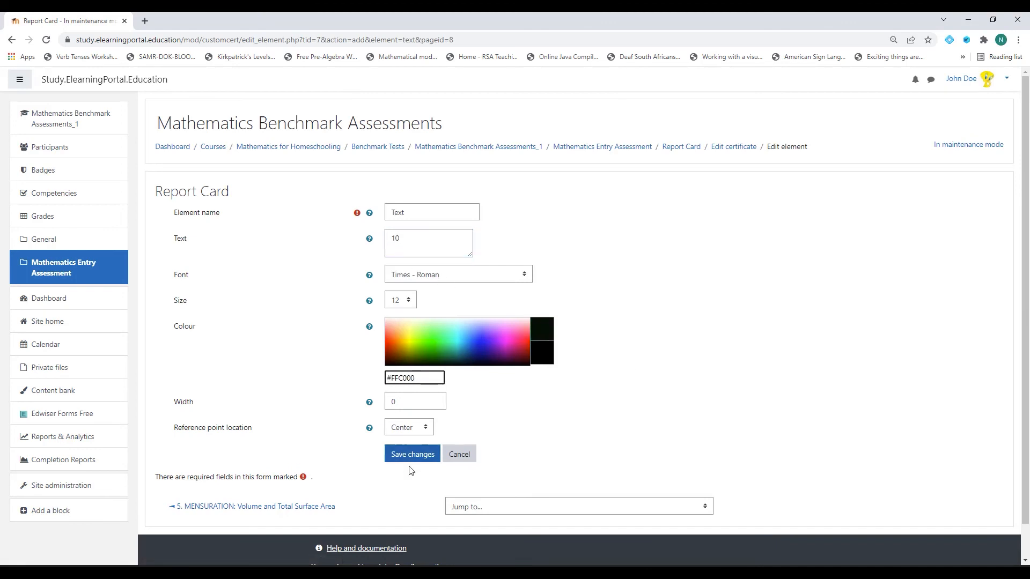
pyautogui.click(423, 459)
# Position the fourth text 10 in the 2.2 Exponents row under the Course Contribution Total heading and save the layout
pyautogui.scroll(-12, 421, 460)
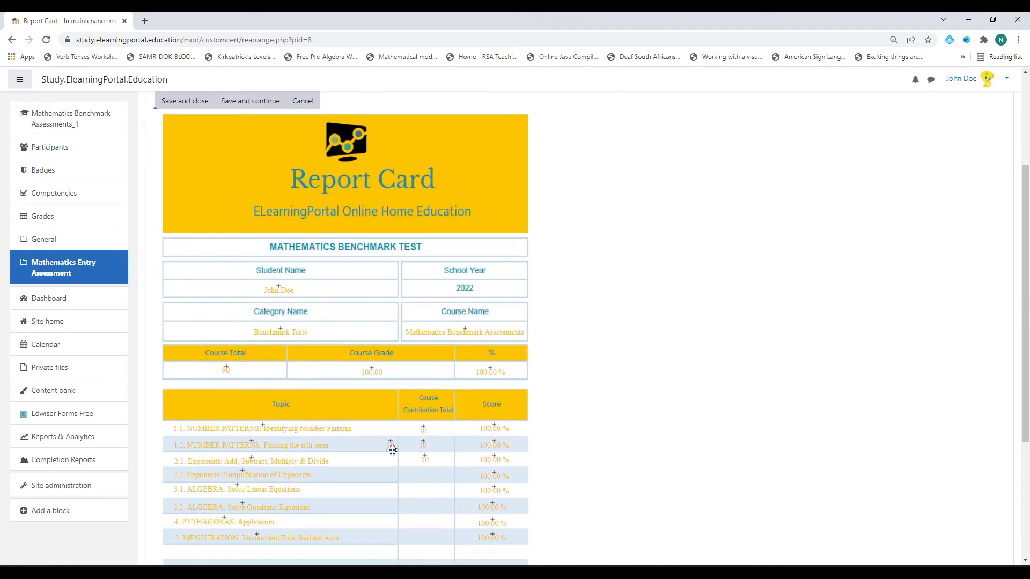
pyautogui.scroll(3, 521, 454)
pyautogui.click(183, 207)
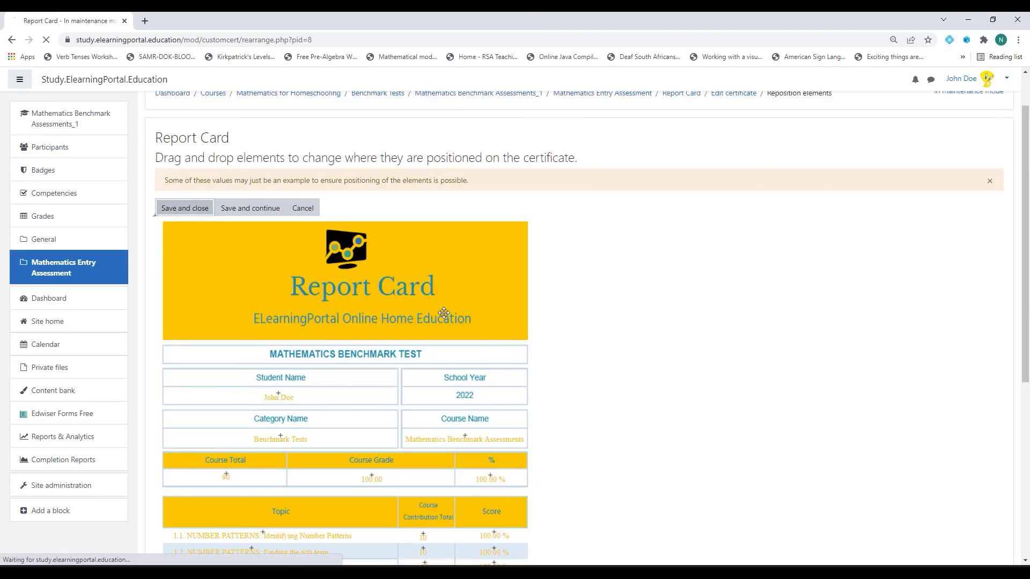
# Add a fifth Text element containing "10" with colour #FFC000 and save it
pyautogui.scroll(-10, 371, 350)
pyautogui.scroll(-4, 372, 349)
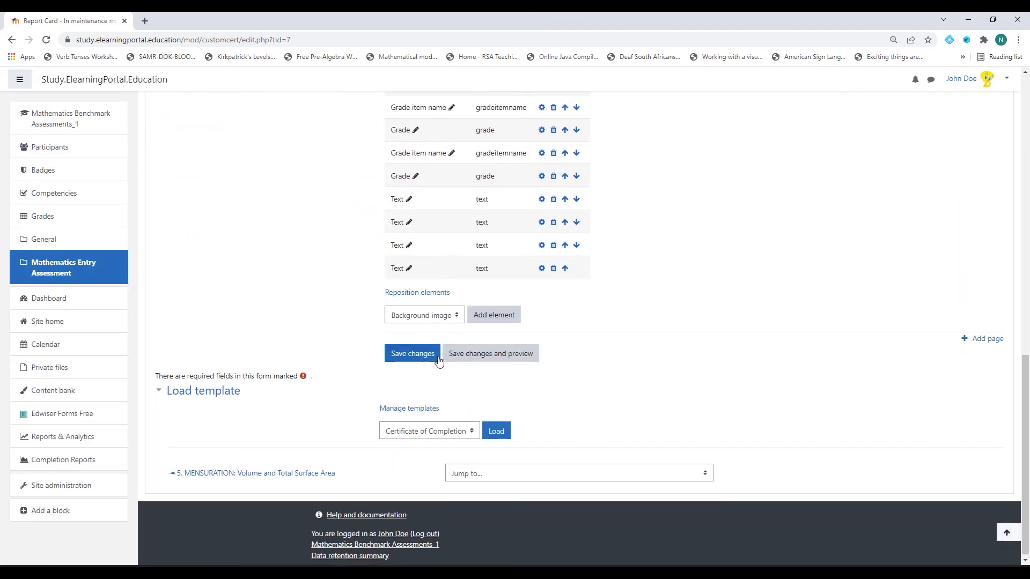
pyautogui.click(428, 316)
pyautogui.click(441, 475)
pyautogui.click(494, 315)
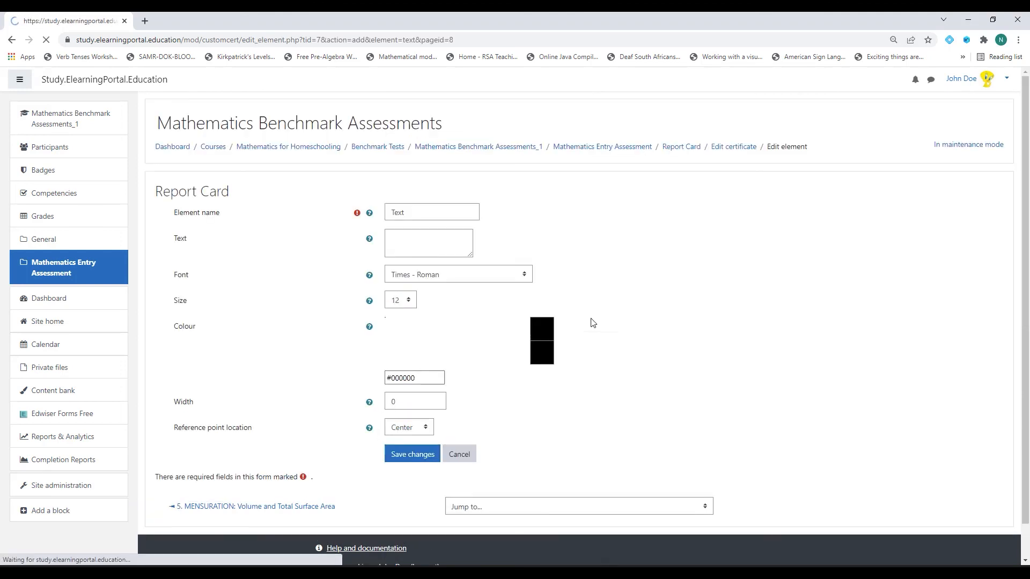
pyautogui.click(412, 244)
pyautogui.write('10')
pyautogui.moveTo(418, 378); pyautogui.dragTo(354, 383)
pyautogui.write('#FFC000')
pyautogui.click(407, 459)
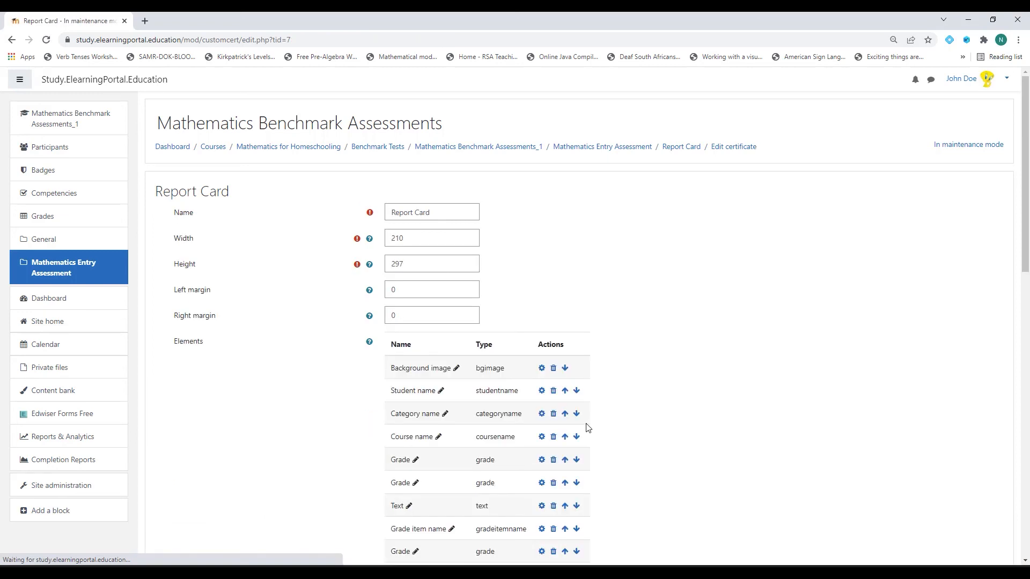
# Position the fifth text 10 in the 3.1 Algebra row under the Course Contribution Total heading and save the layout
pyautogui.scroll(-10, 419, 345)
pyautogui.click(429, 292)
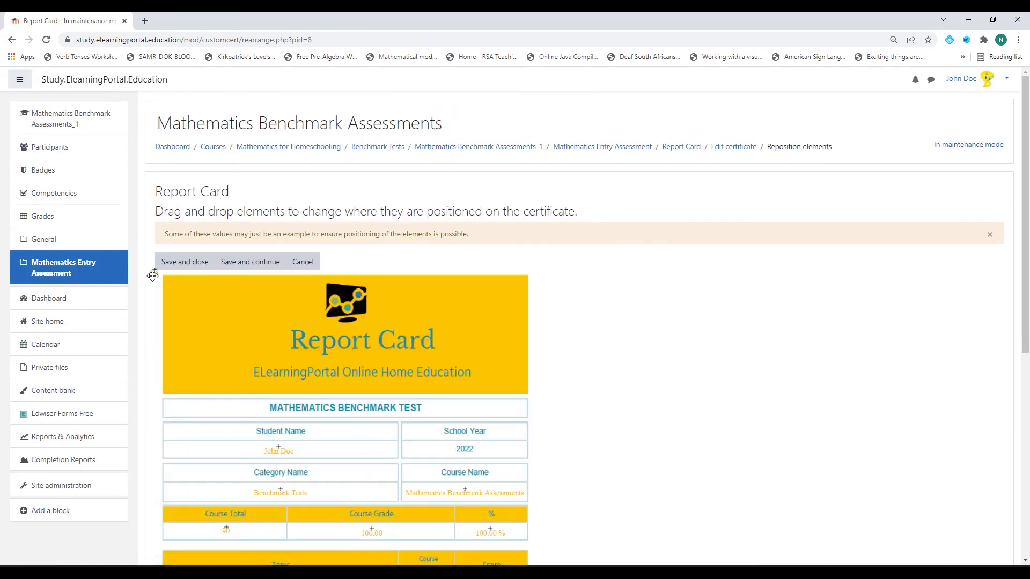
pyautogui.scroll(-5, 423, 531)
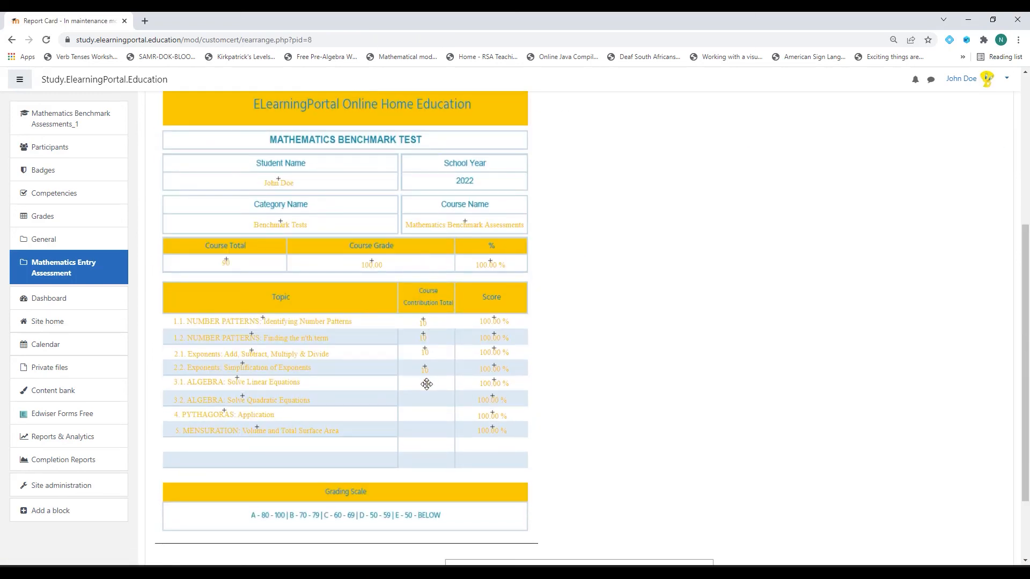
pyautogui.scroll(7, 562, 406)
pyautogui.click(180, 210)
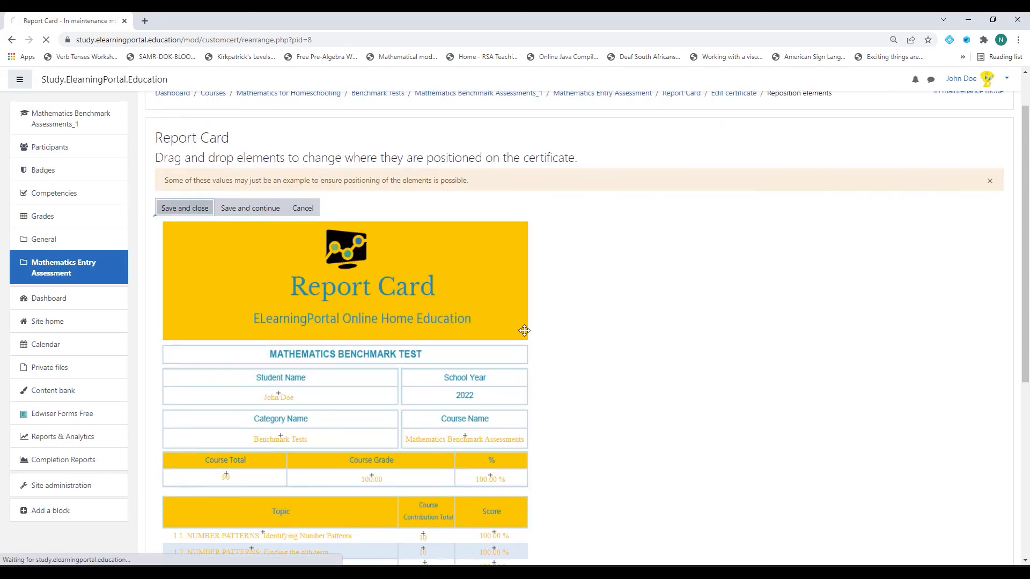
# Add a sixth Text element containing "10" with colour #FFC000 and save it
pyautogui.scroll(-8, 341, 383)
pyautogui.click(424, 338)
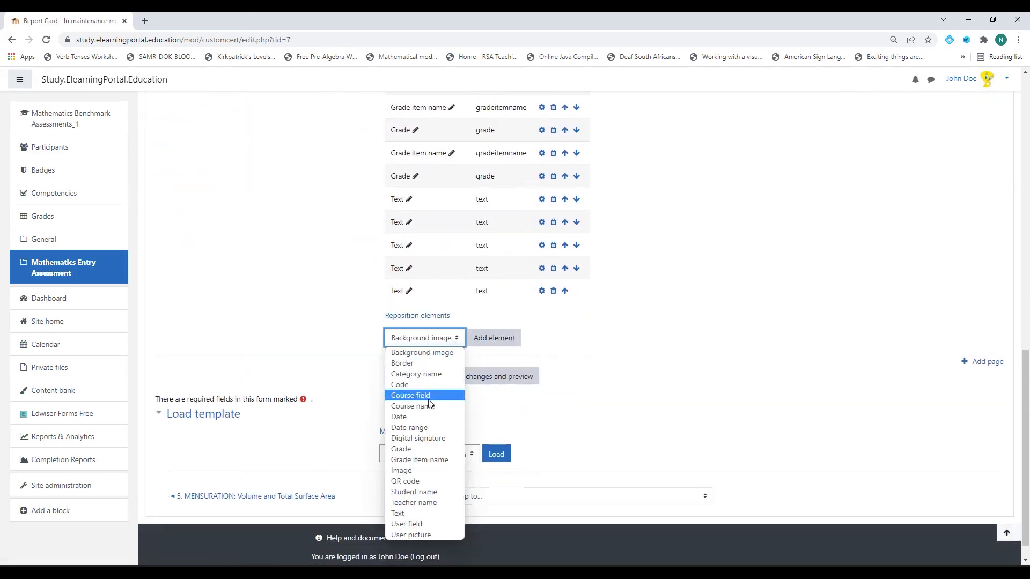
pyautogui.click(398, 513)
pyautogui.click(494, 338)
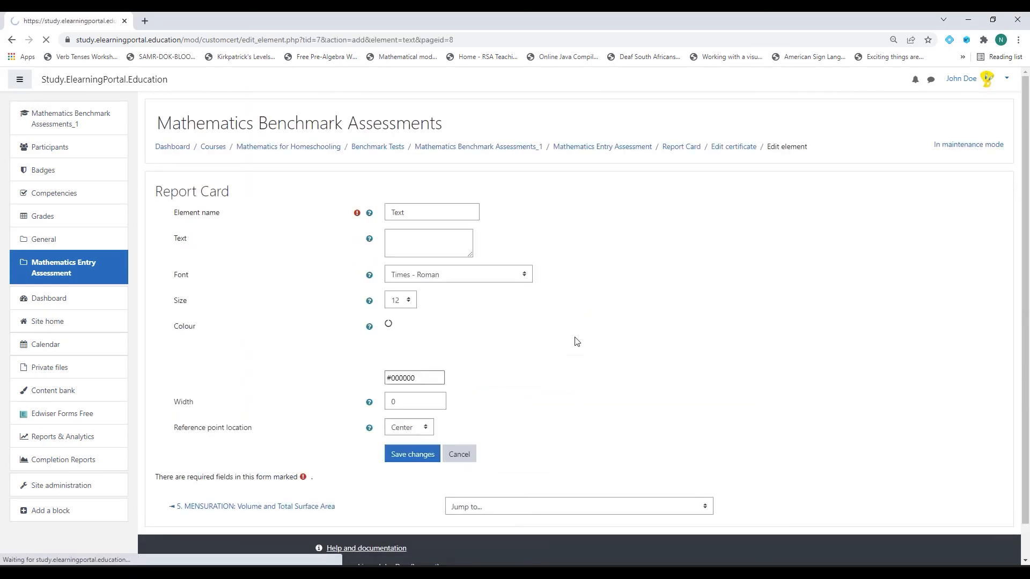
pyautogui.click(425, 238)
pyautogui.write('10')
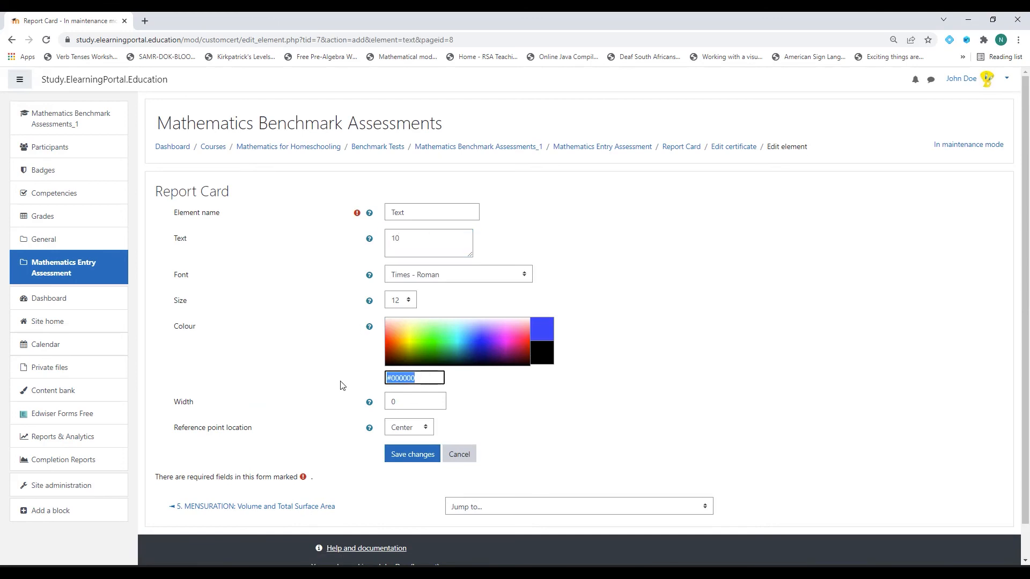
pyautogui.click(413, 454)
# Position the sixth text 10 in the 3.2 Algebra row under the Course Contribution Total heading and save the layout
pyautogui.scroll(-15, 351, 363)
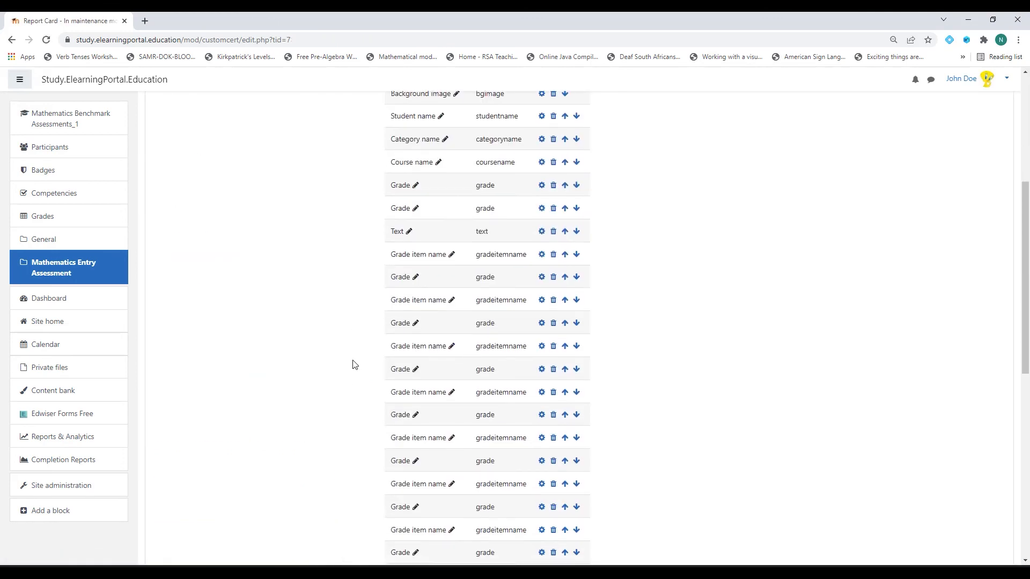
pyautogui.click(420, 293)
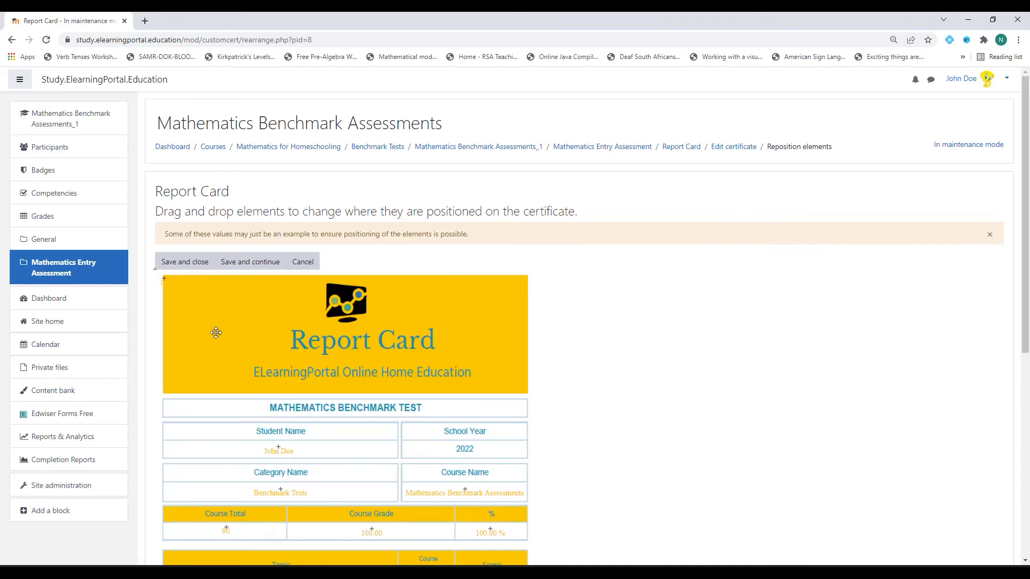
pyautogui.scroll(-5, 417, 529)
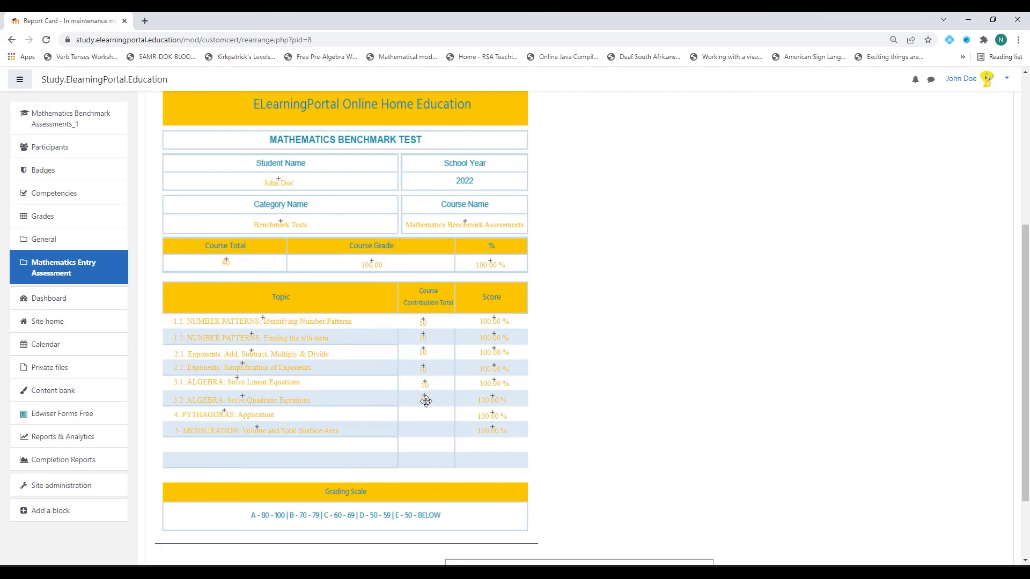
pyautogui.scroll(5, 513, 394)
pyautogui.click(184, 210)
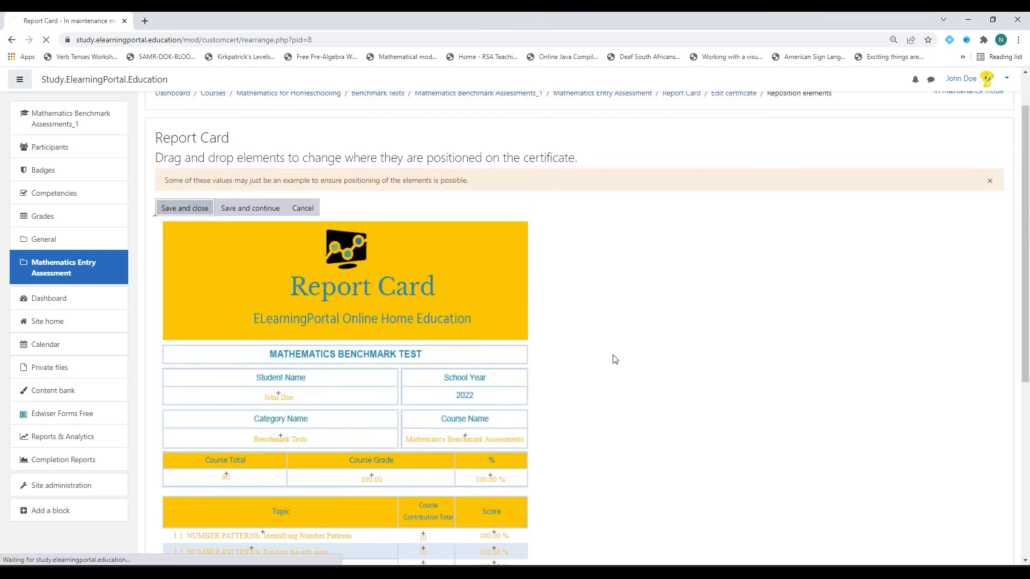
# Add a seventh Text element containing "10" with colour #FFC000 and save it
pyautogui.scroll(-8, 331, 403)
pyautogui.click(424, 361)
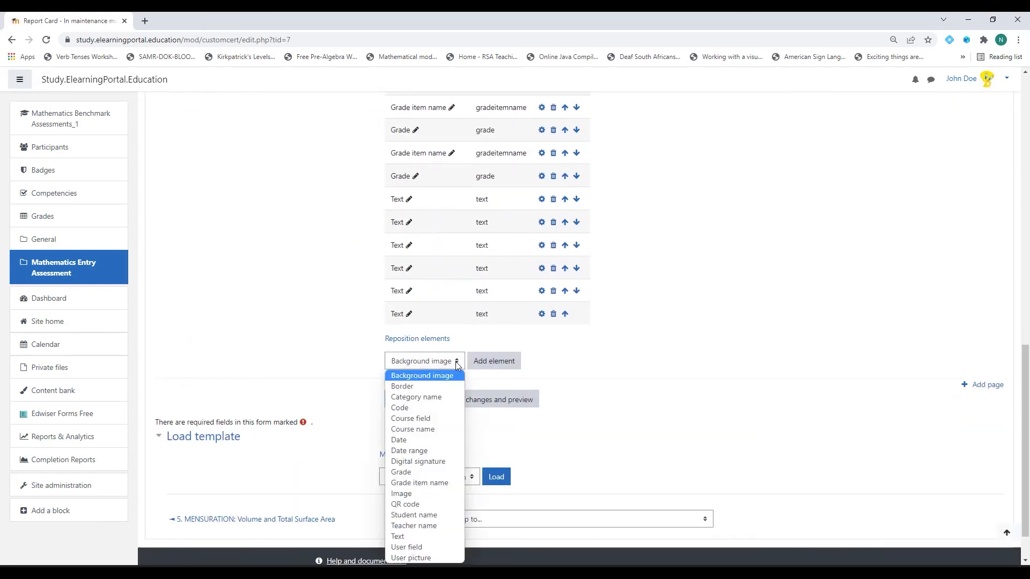
pyautogui.click(413, 536)
pyautogui.click(499, 366)
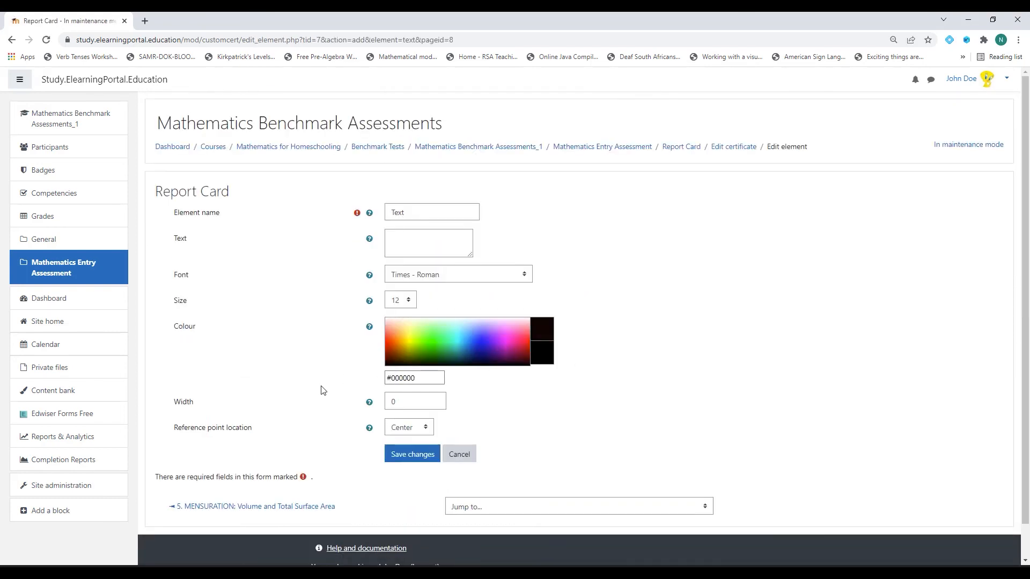
pyautogui.click(434, 241)
pyautogui.write('10')
pyautogui.moveTo(430, 378); pyautogui.dragTo(345, 379)
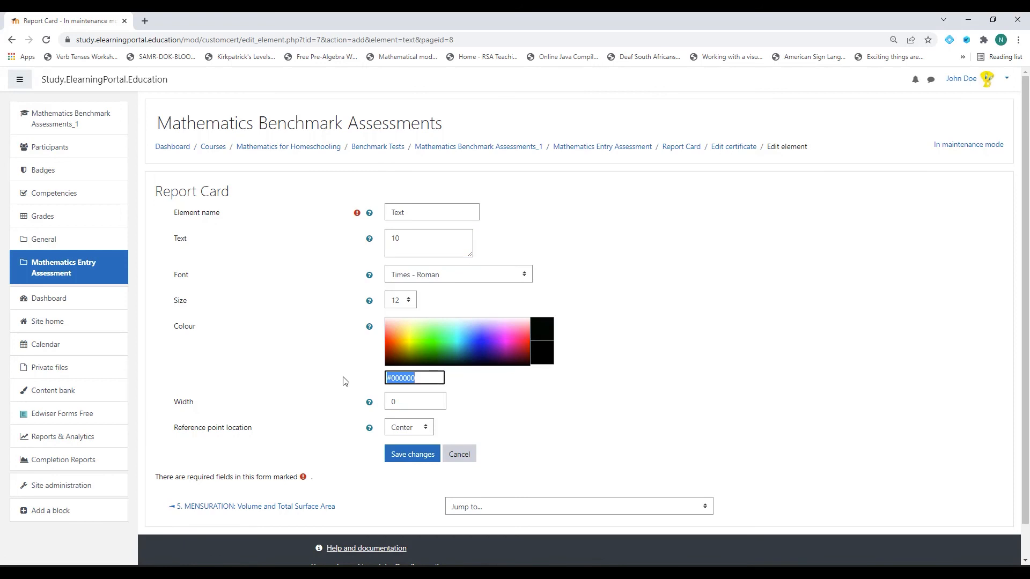
pyautogui.write('#FFC000')
pyautogui.click(412, 454)
# Position the seventh text 10 in the Pythagoras row under the Course Contribution Total heading and save the layout
pyautogui.scroll(-10, 566, 428)
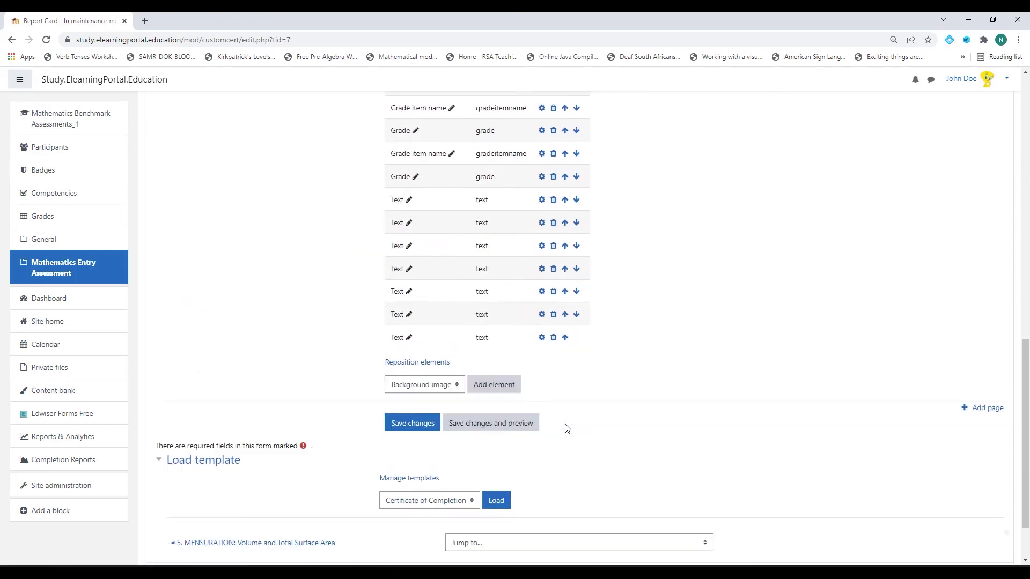
pyautogui.click(425, 363)
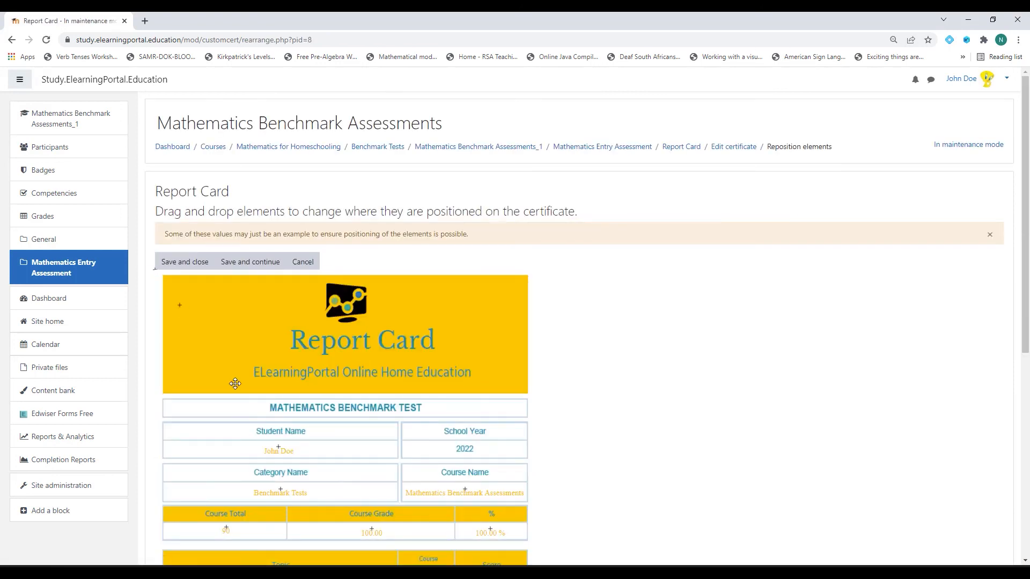
pyautogui.scroll(-6, 342, 474)
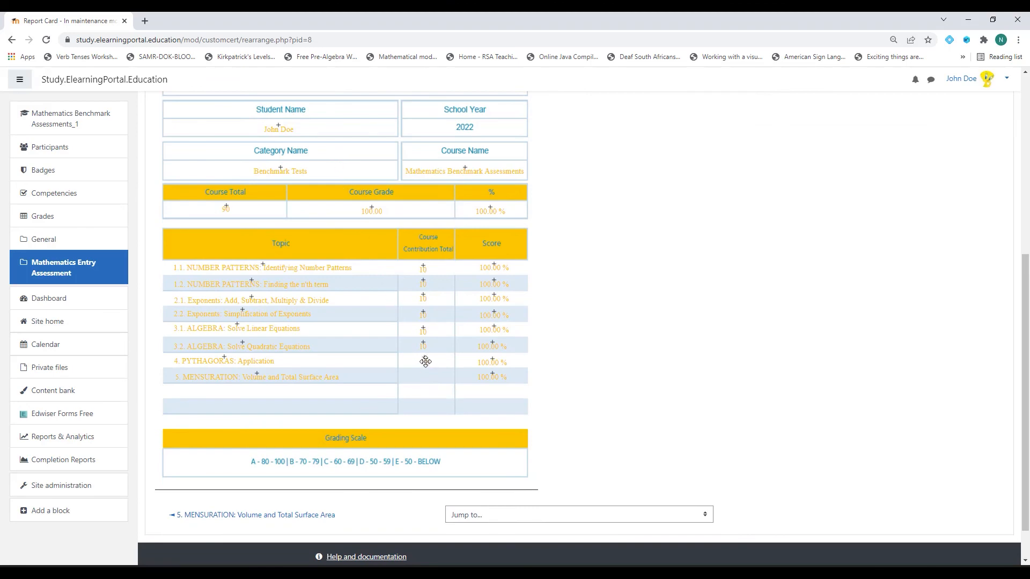
pyautogui.scroll(8, 434, 366)
pyautogui.click(185, 210)
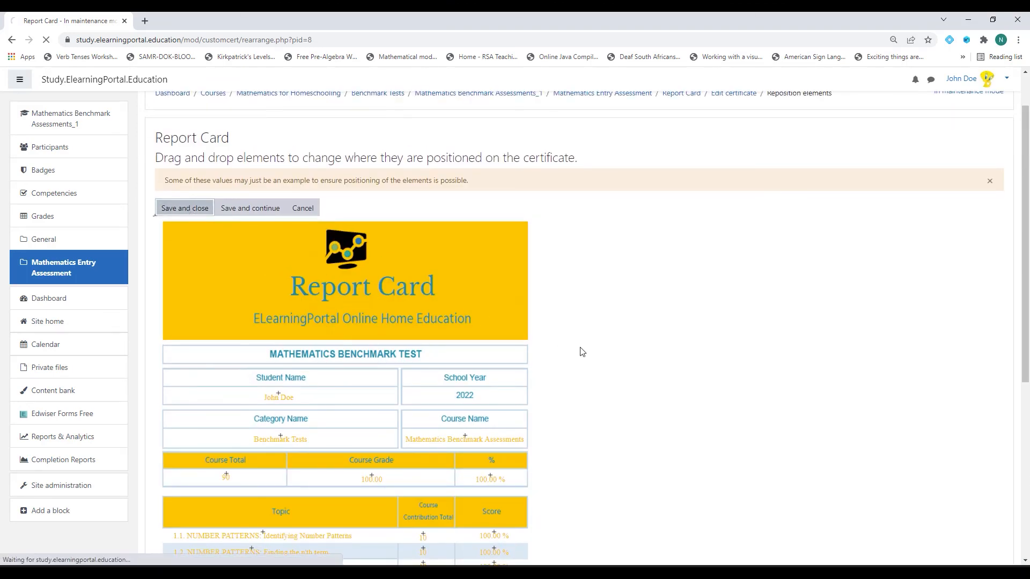
# Add an eighth Text element containing "10" with colour #FFC000 and save it
pyautogui.scroll(-15, 430, 418)
pyautogui.click(429, 328)
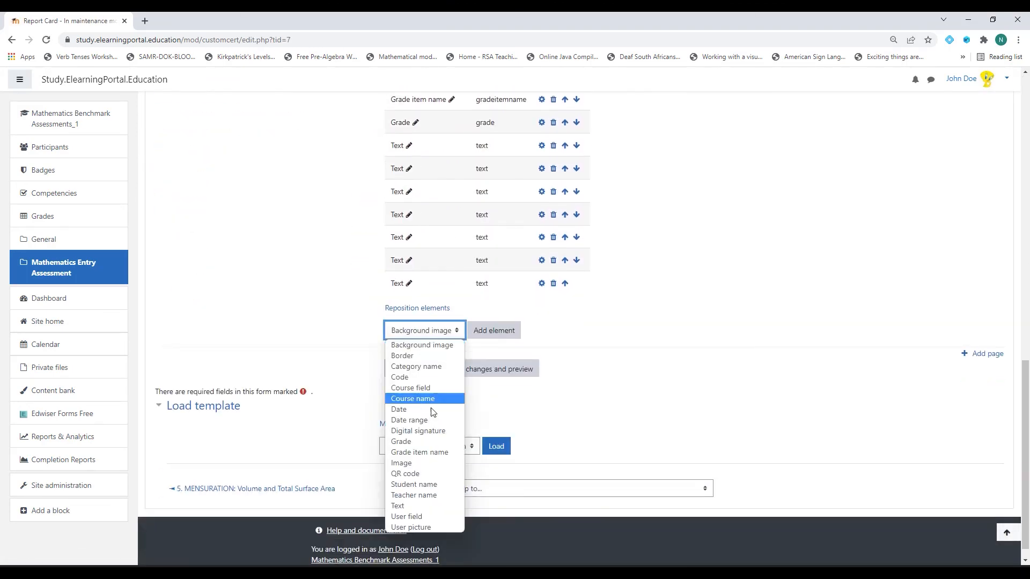
pyautogui.click(414, 506)
pyautogui.click(493, 330)
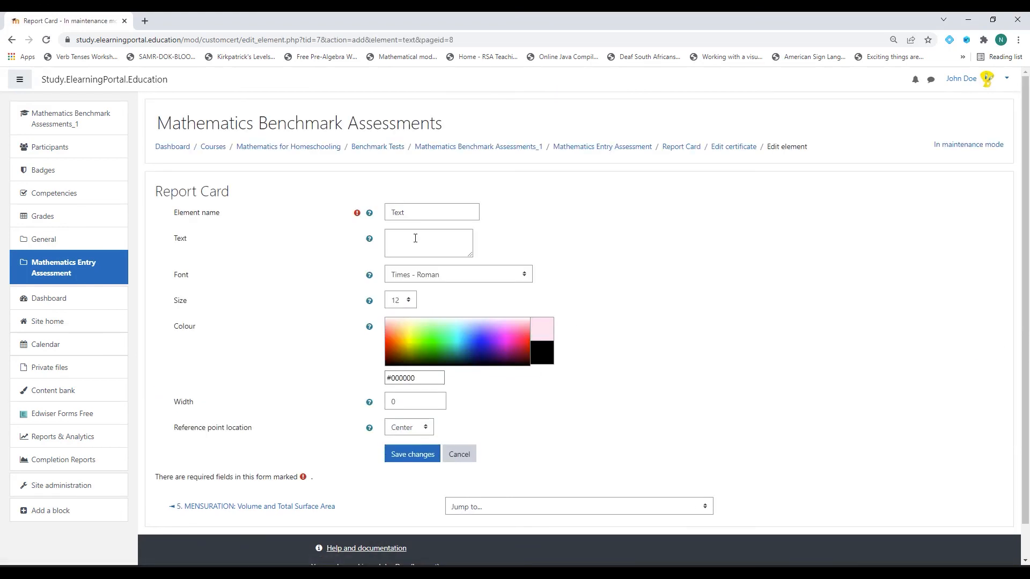
pyautogui.click(415, 238)
pyautogui.write('10')
pyautogui.moveTo(421, 379); pyautogui.dragTo(358, 379)
pyautogui.write('#FFC000')
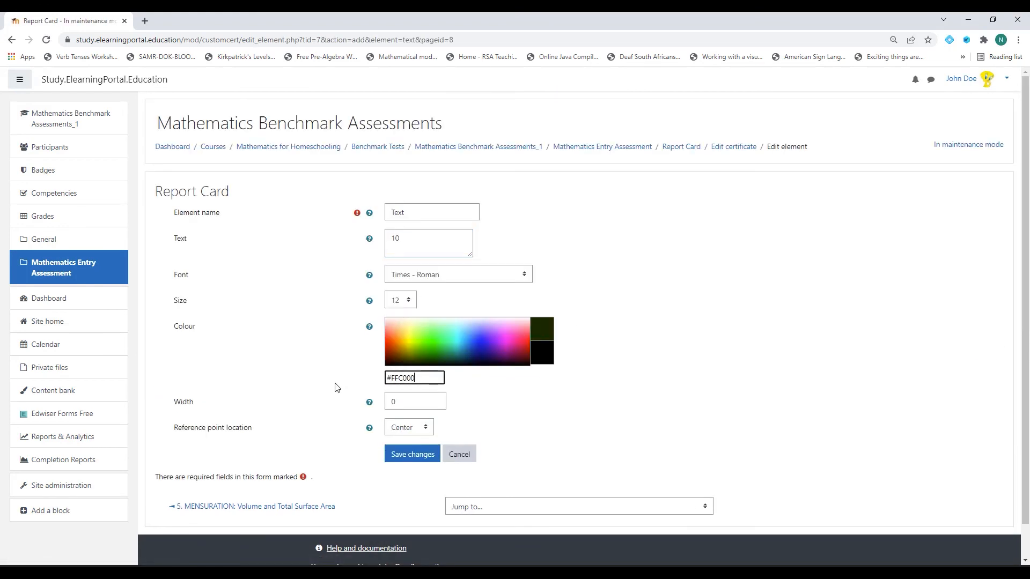
pyautogui.scroll(-1, 375, 408)
pyautogui.click(405, 423)
# Position the eighth text 10 in the Mensuration row under the Course Contribution Total heading and save the layout
pyautogui.scroll(-10, 323, 343)
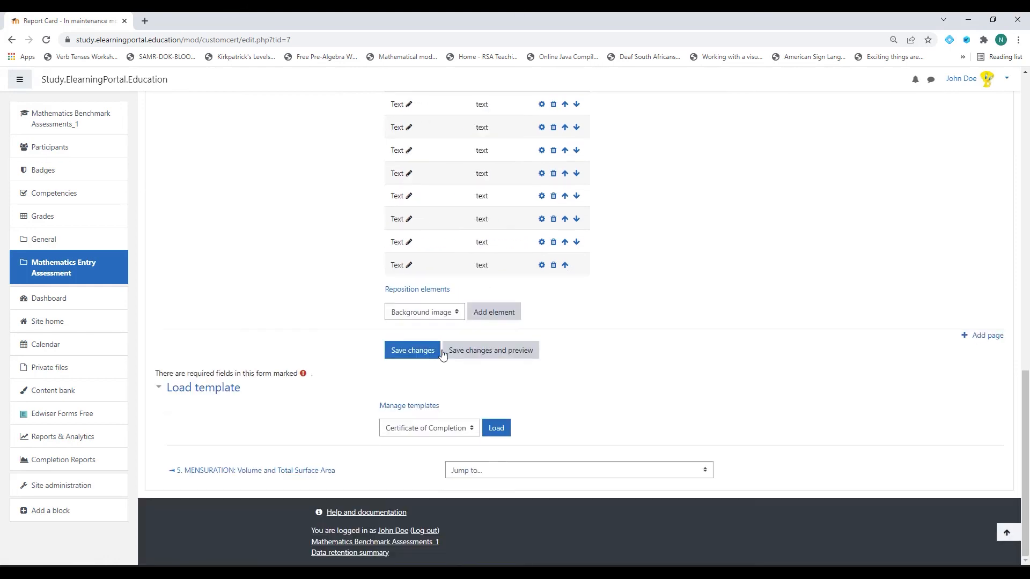
pyautogui.click(417, 292)
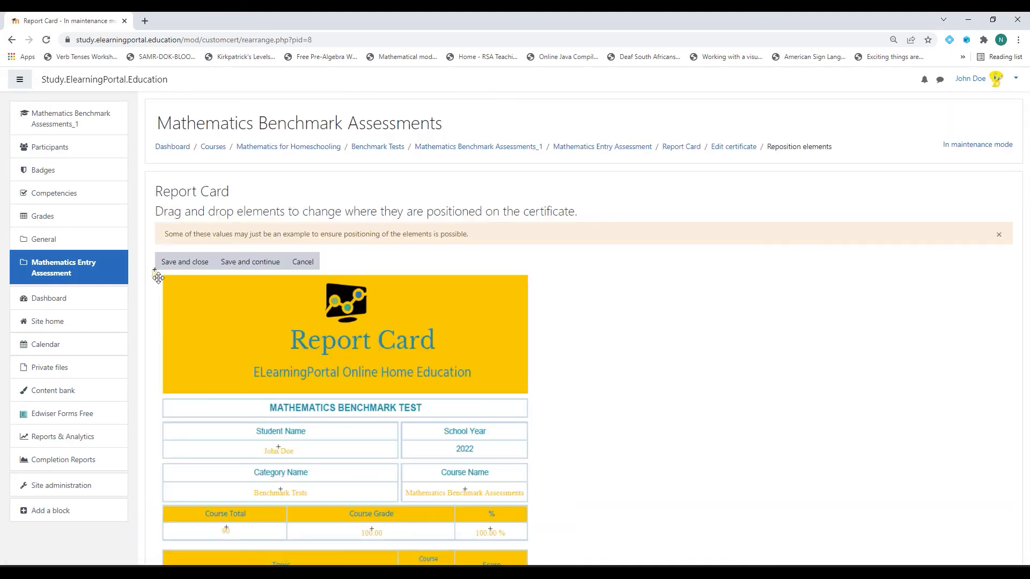
pyautogui.scroll(-5, 351, 322)
pyautogui.moveTo(416, 426); pyautogui.dragTo(423, 429)
pyautogui.scroll(5, 86, 207)
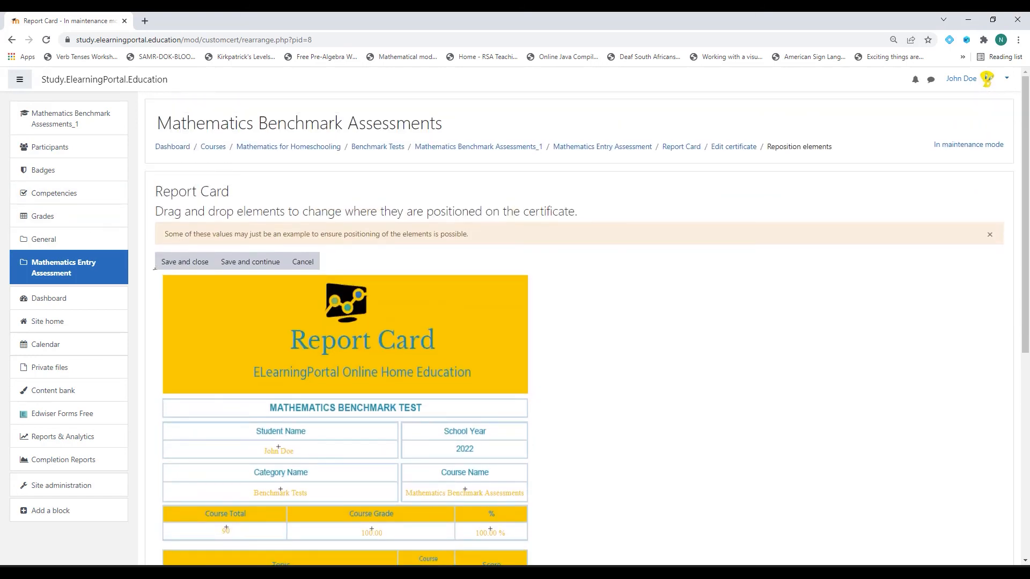
pyautogui.click(185, 263)
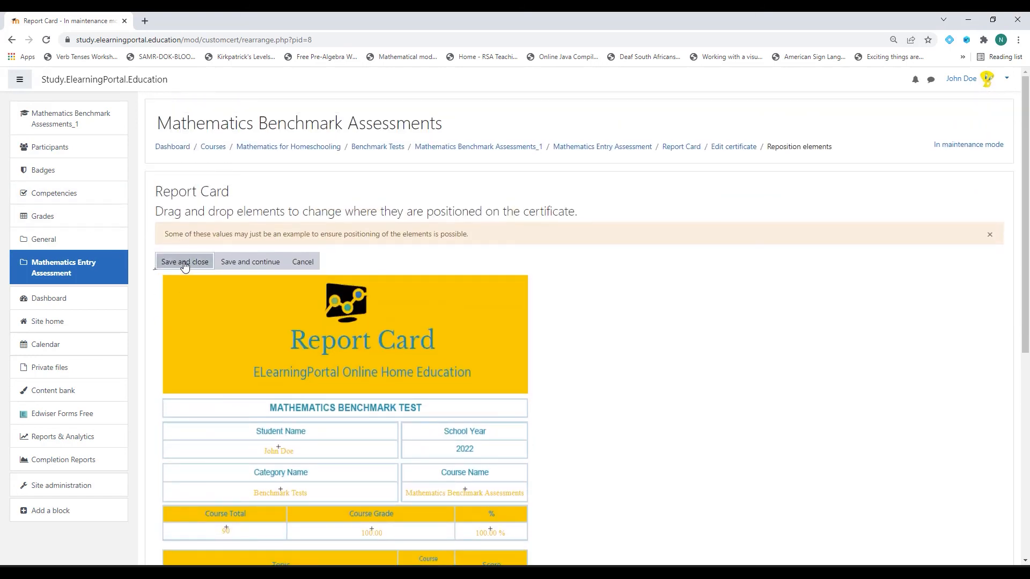
# Save and preview the report card, check all its topic rows and the grading scale, and return to the certificate editor
pyautogui.scroll(-15, 346, 330)
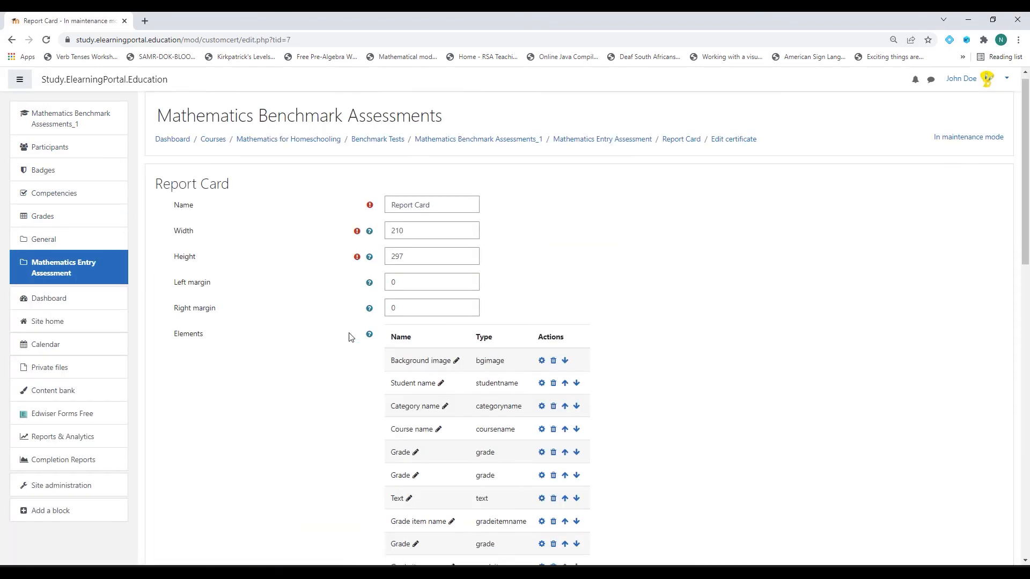
pyautogui.scroll(-2, 343, 326)
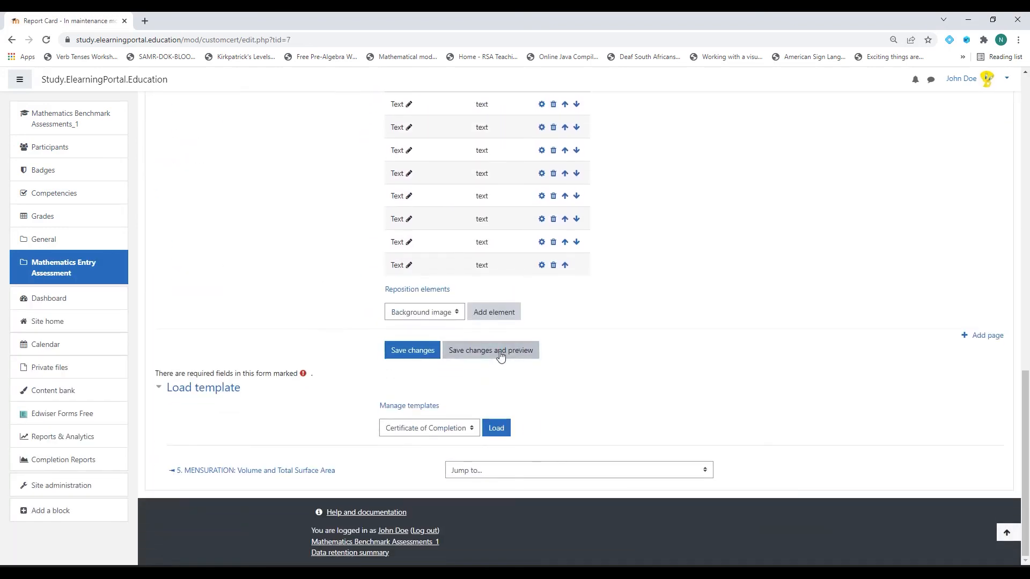
pyautogui.click(498, 354)
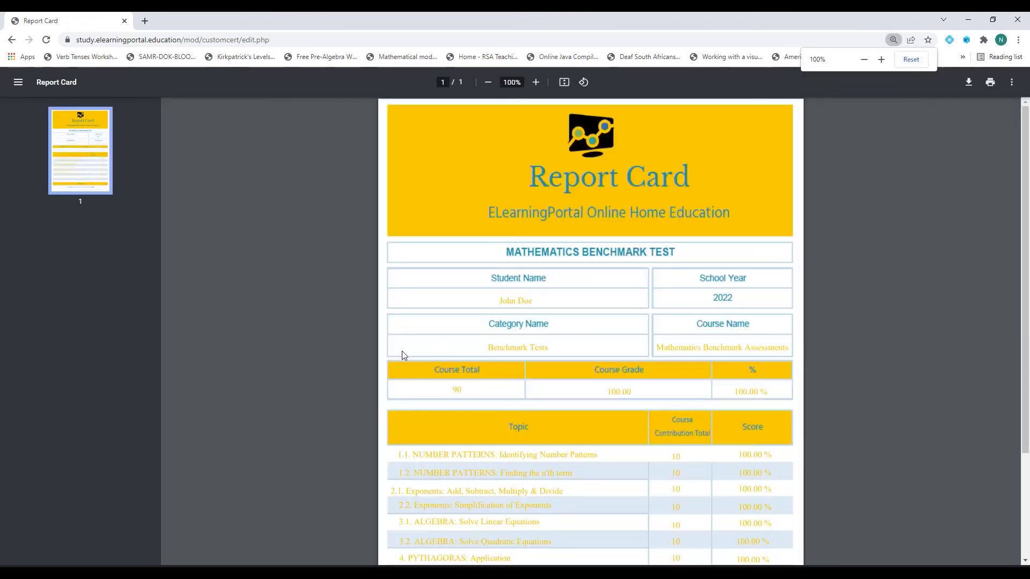
pyautogui.scroll(-3, 401, 351)
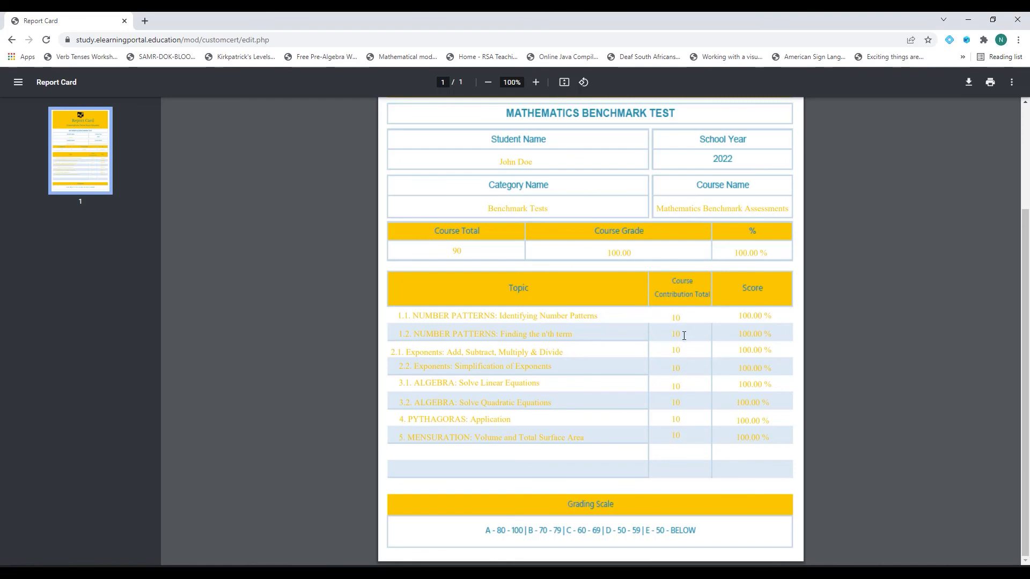
pyautogui.scroll(3, 596, 399)
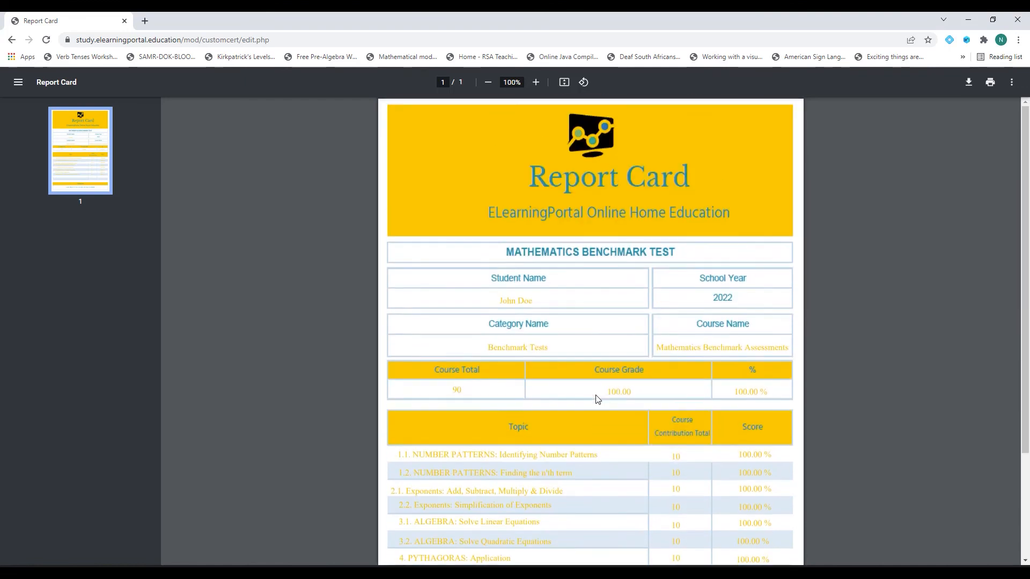
pyautogui.click(12, 39)
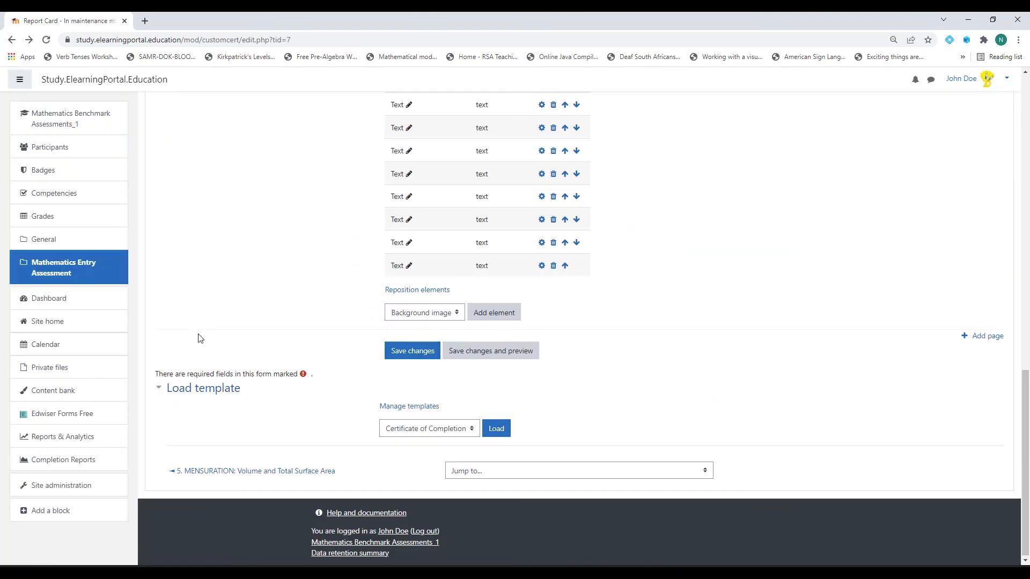
# Review the certificate's full element list and save the Report Card changes
pyautogui.click(414, 355)
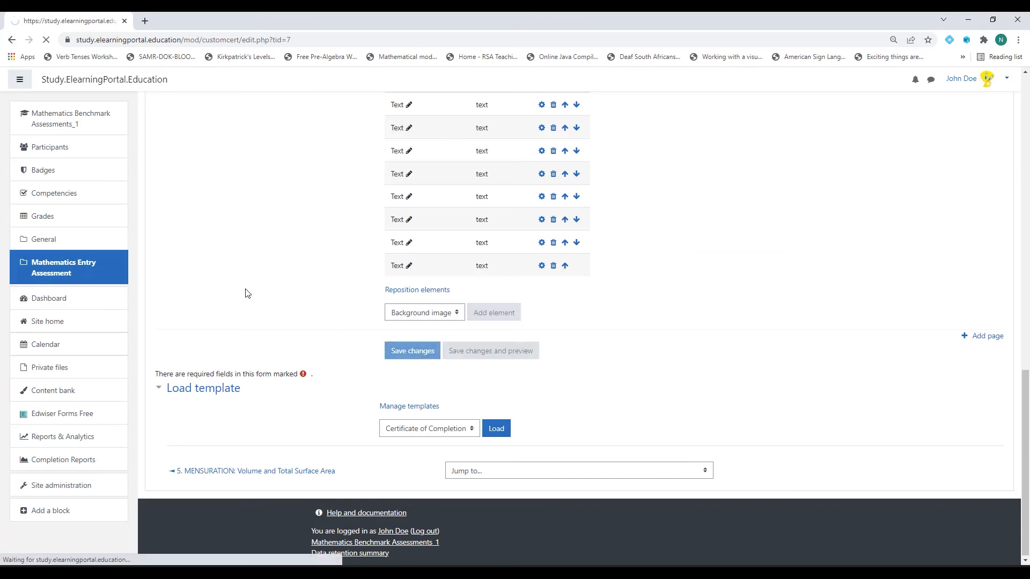
pyautogui.scroll(-6, 277, 370)
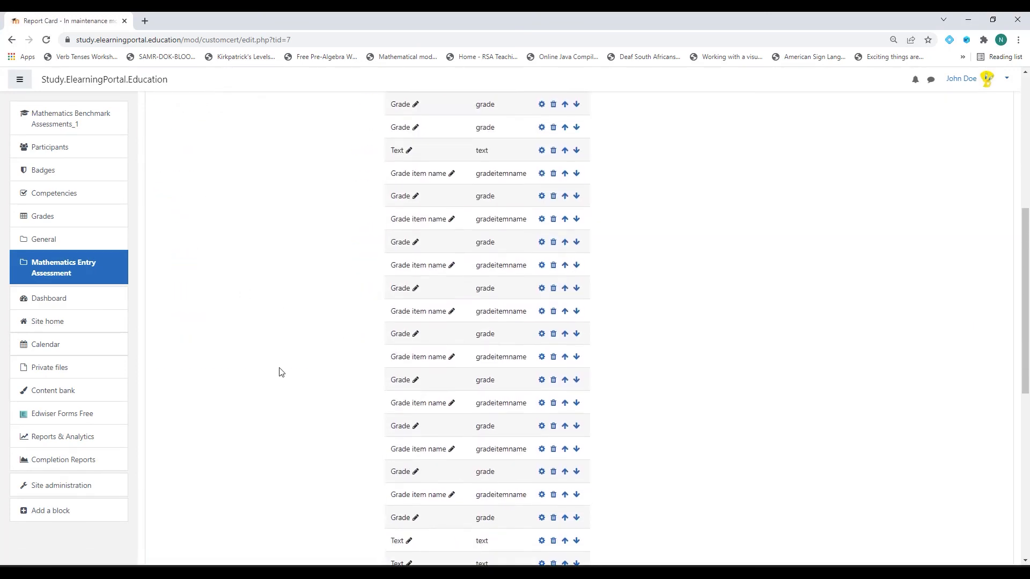
pyautogui.scroll(2, 692, 353)
pyautogui.scroll(-8, 641, 374)
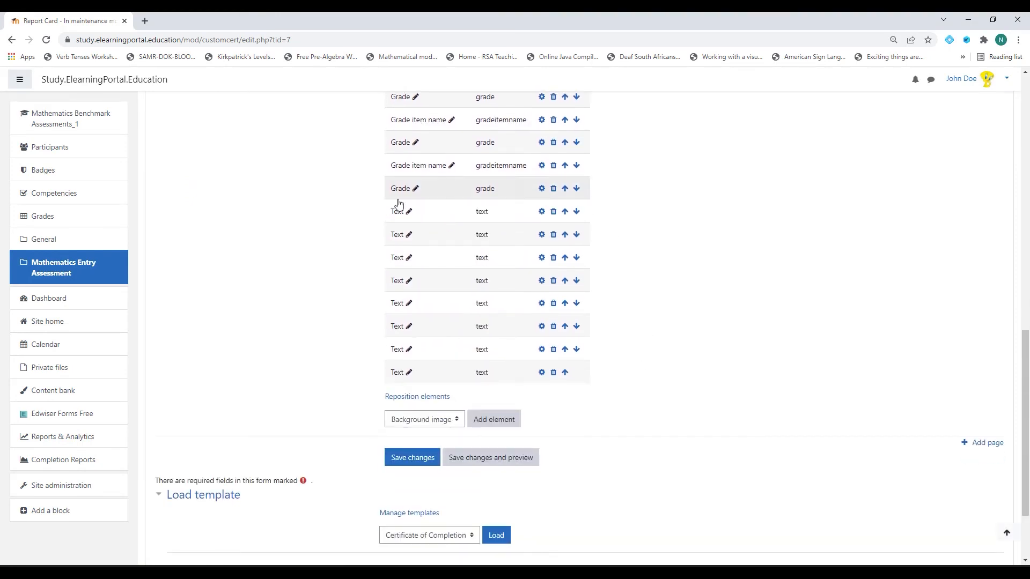
pyautogui.scroll(8, 505, 403)
pyautogui.scroll(5, 505, 403)
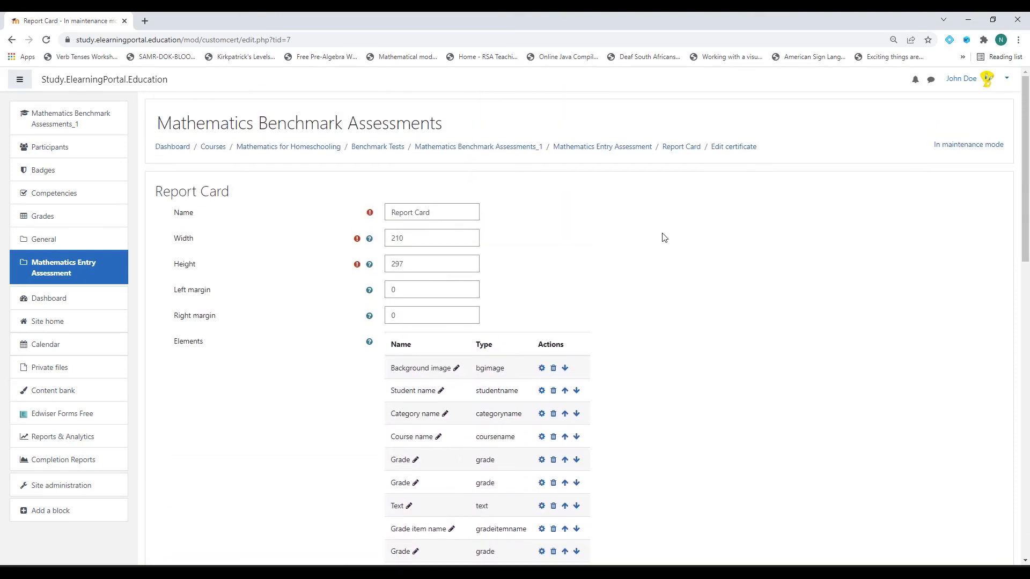
pyautogui.scroll(-13, 648, 275)
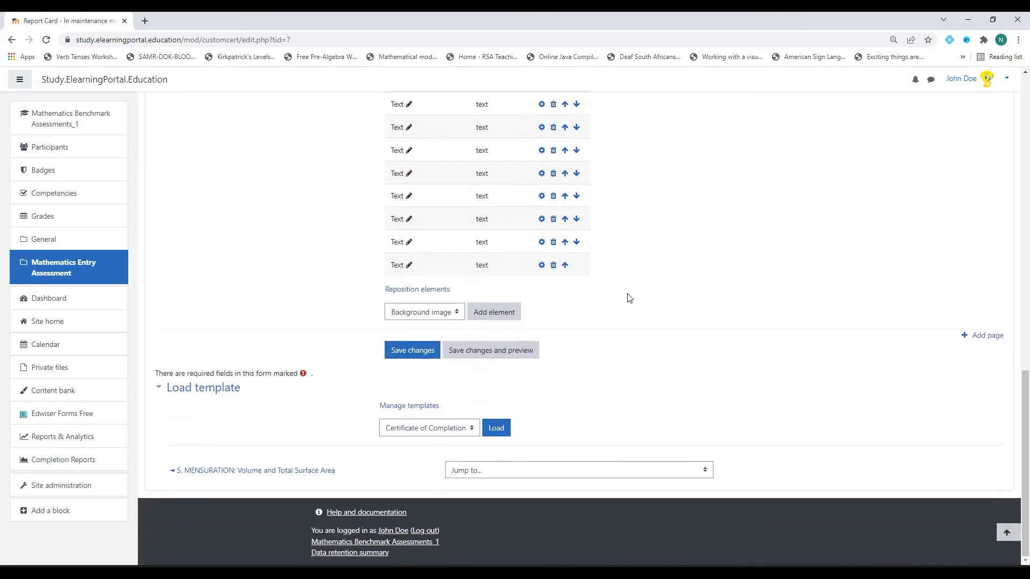
pyautogui.click(410, 354)
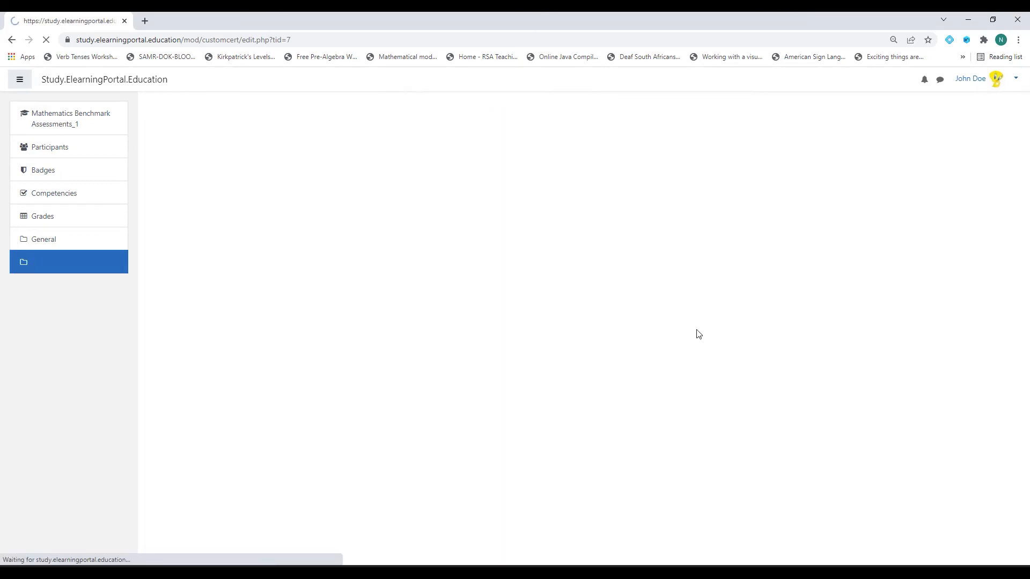
# Open the Mathematics Benchmark Assessments_1 course page and examine the topic activities and the completion restrictions on the Report Card
pyautogui.click(503, 152)
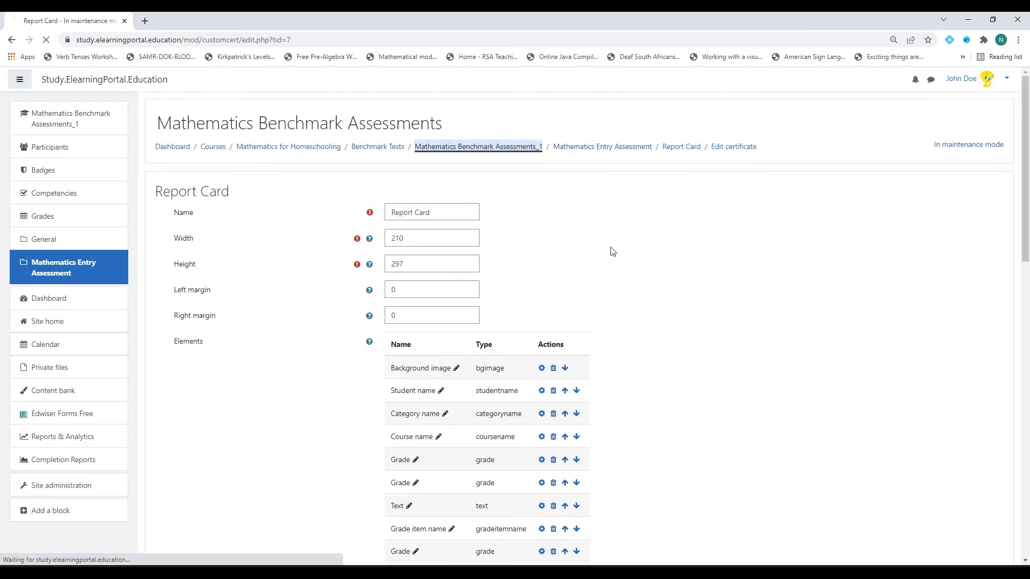
pyautogui.scroll(-15, 407, 361)
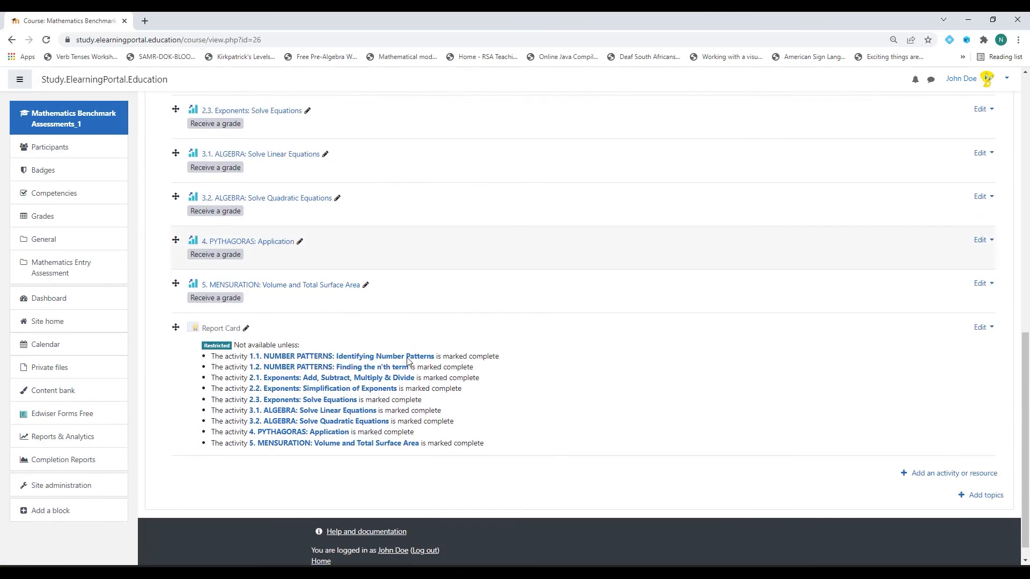
pyautogui.scroll(7, 391, 361)
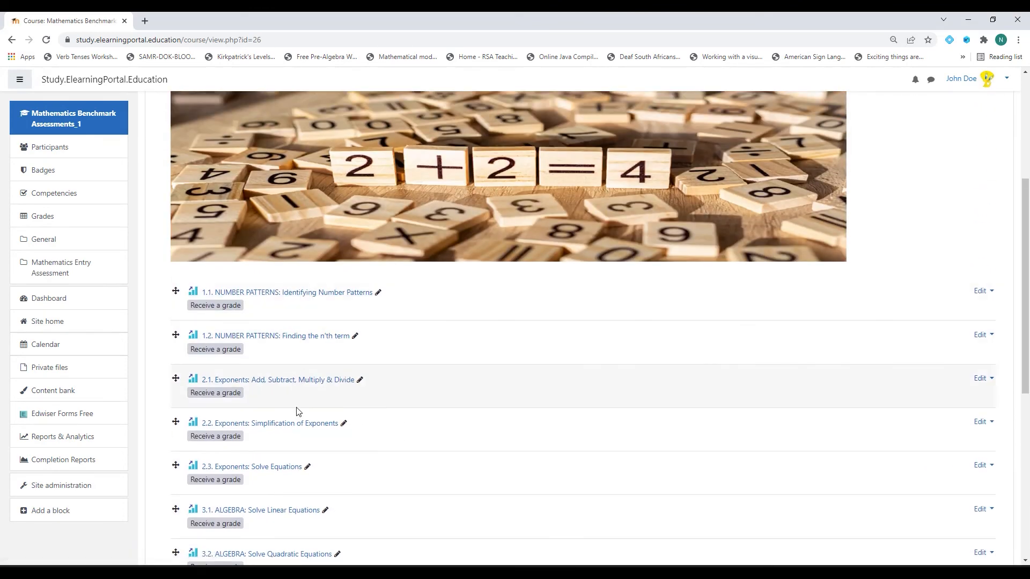
pyautogui.scroll(-6, 296, 410)
pyautogui.scroll(-1, 296, 410)
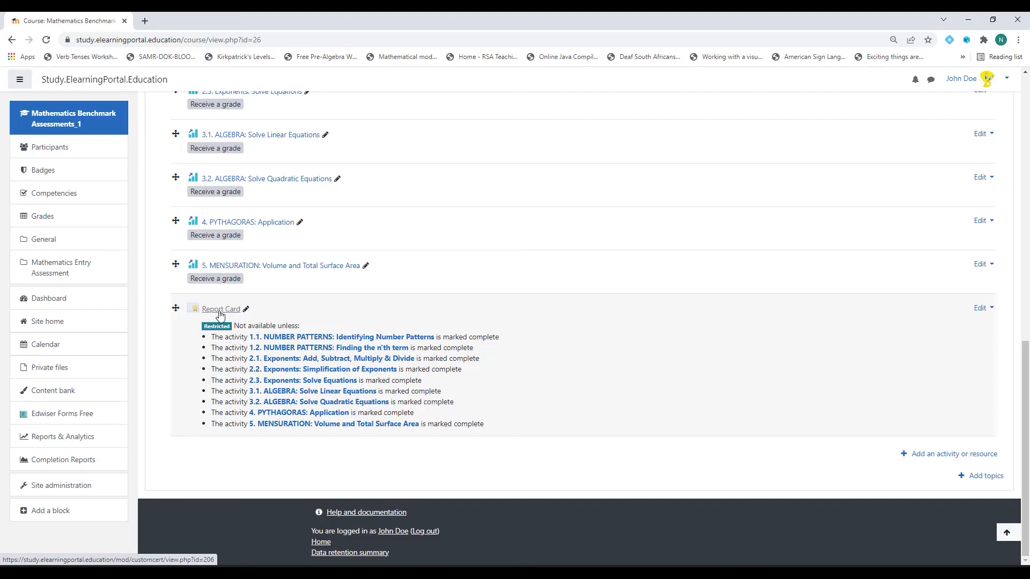
pyautogui.scroll(5, 318, 220)
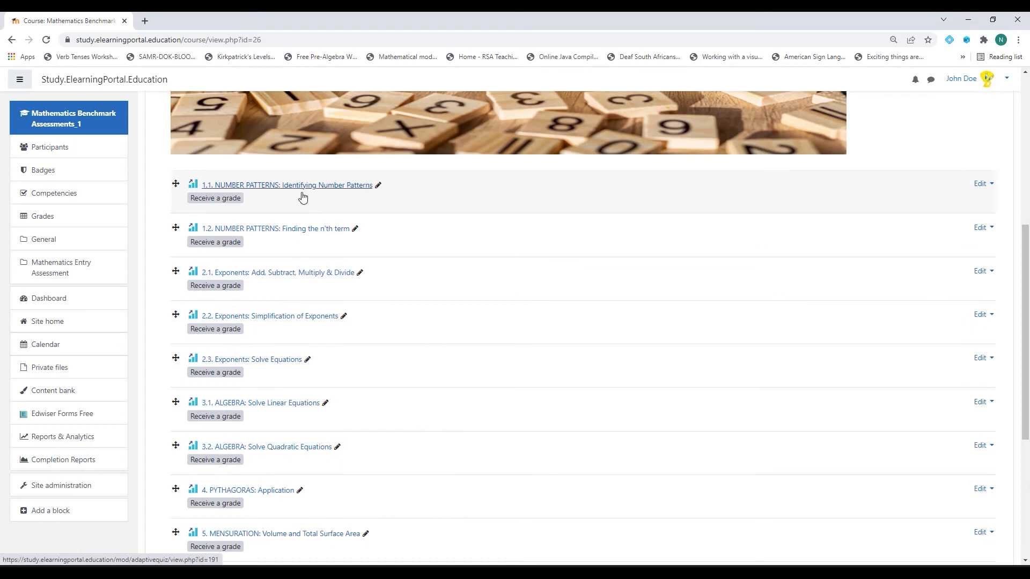
pyautogui.scroll(-4, 292, 453)
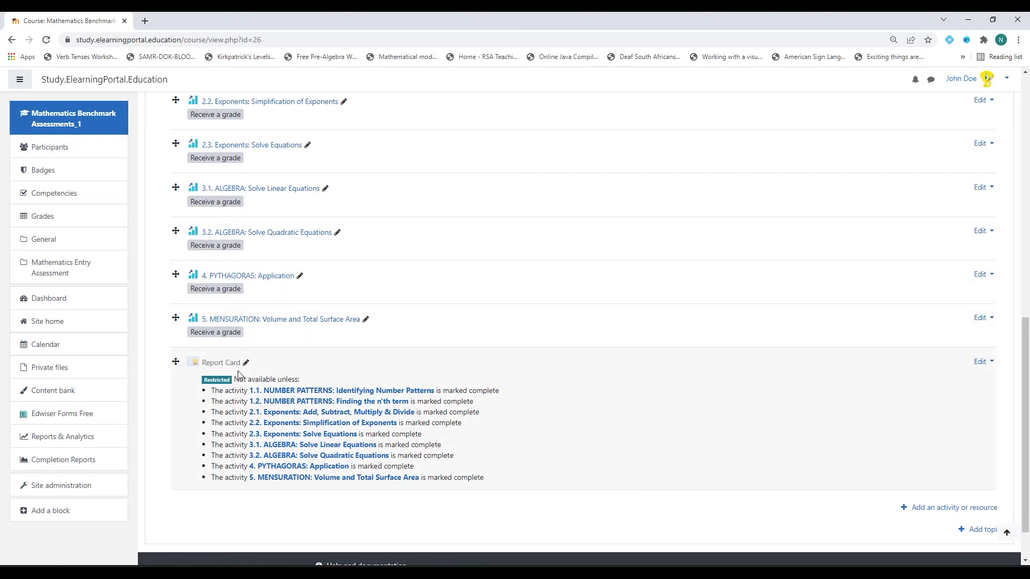
pyautogui.scroll(2, 407, 384)
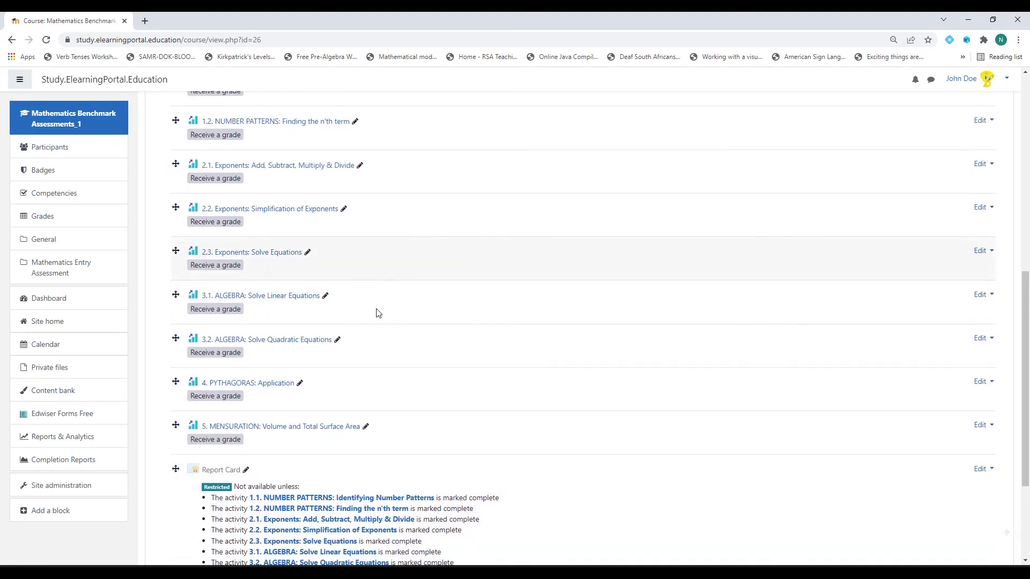
pyautogui.scroll(-3, 499, 355)
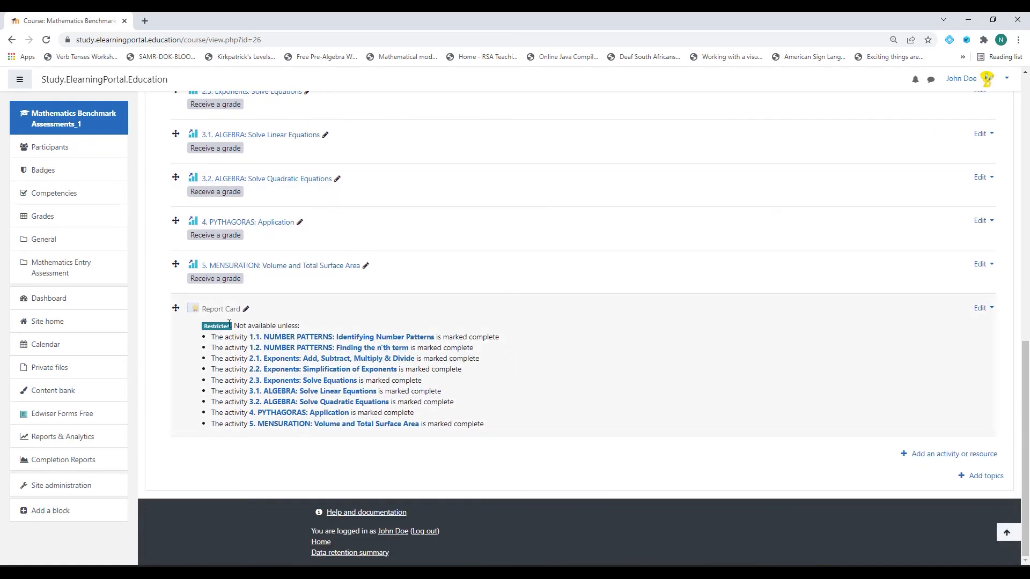
pyautogui.scroll(4, 537, 418)
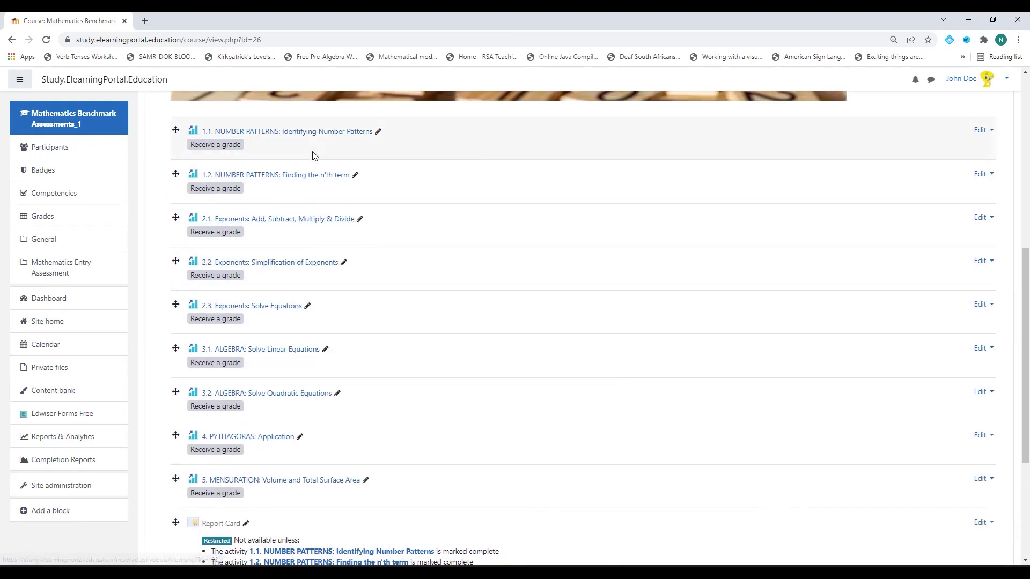
pyautogui.scroll(-3, 479, 375)
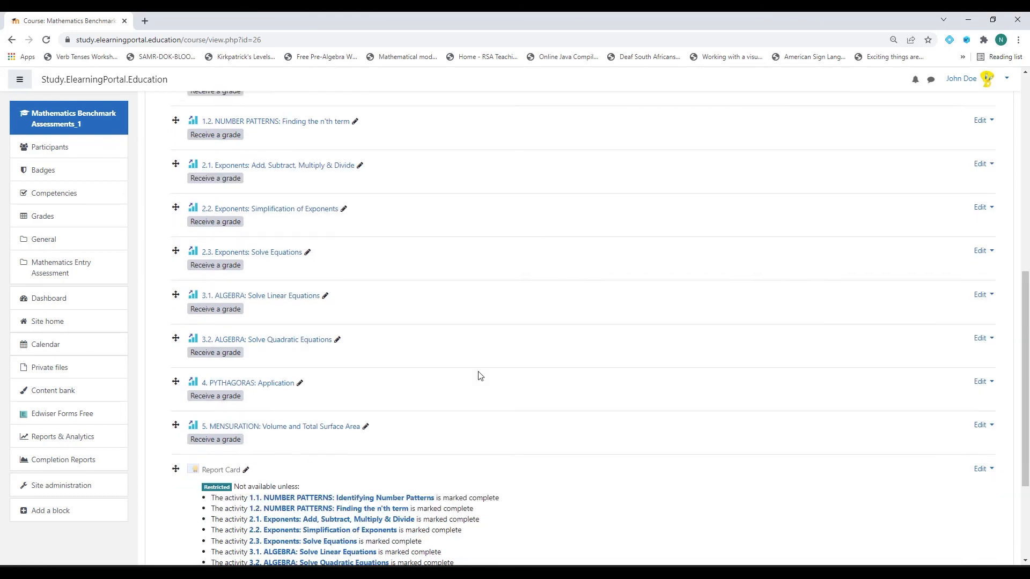
pyautogui.scroll(3, 479, 375)
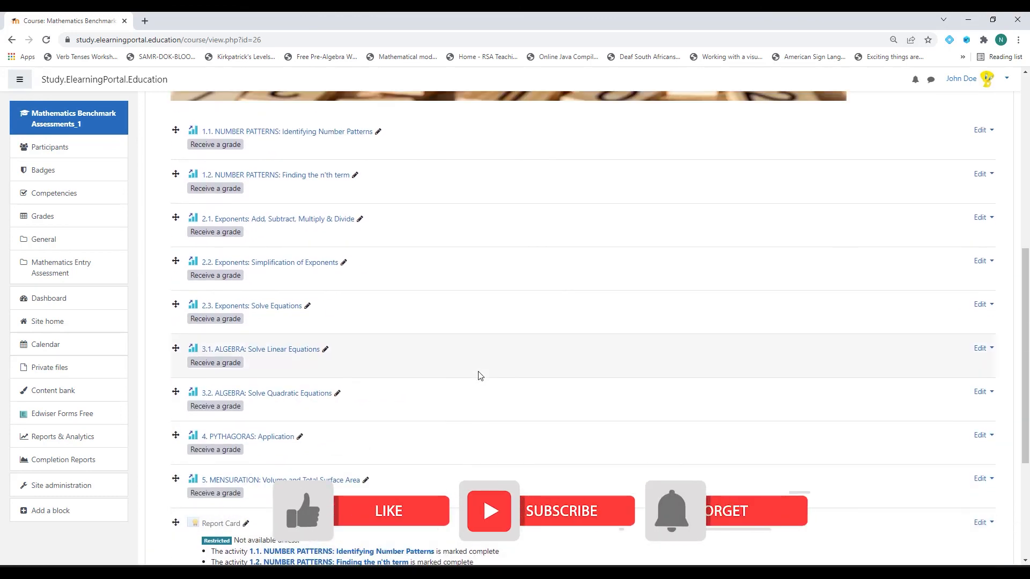